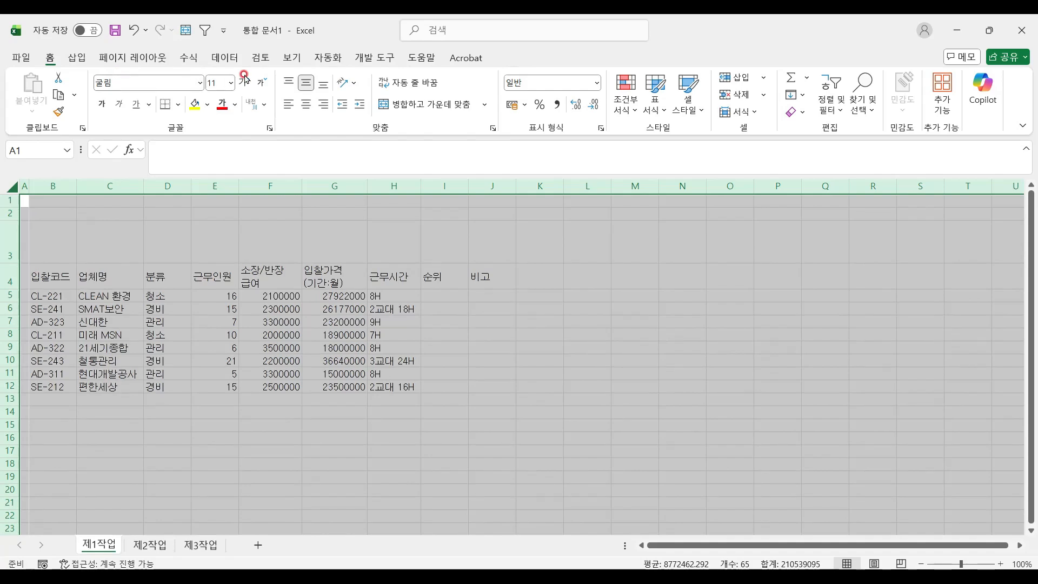
# - Centre the whole sheet's contents horizontally, and right-align the numbers in E5:G12 with the comma style
pyautogui.click(306, 105)
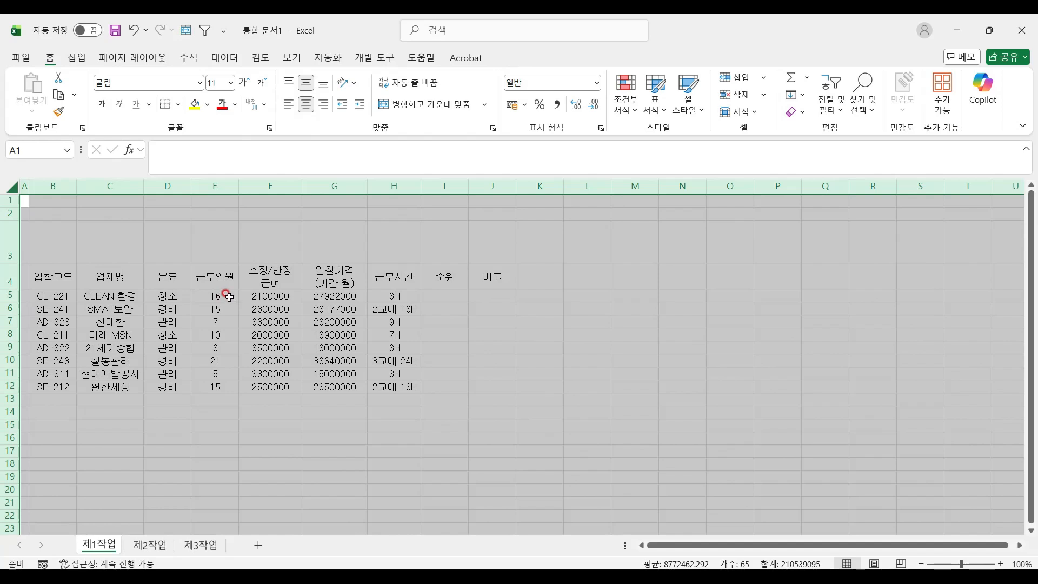
pyautogui.moveTo(216, 296)
pyautogui.mouseDown()
pyautogui.moveTo(273, 298)
pyautogui.moveTo(334, 336)
pyautogui.moveTo(336, 382)
pyautogui.mouseUp()
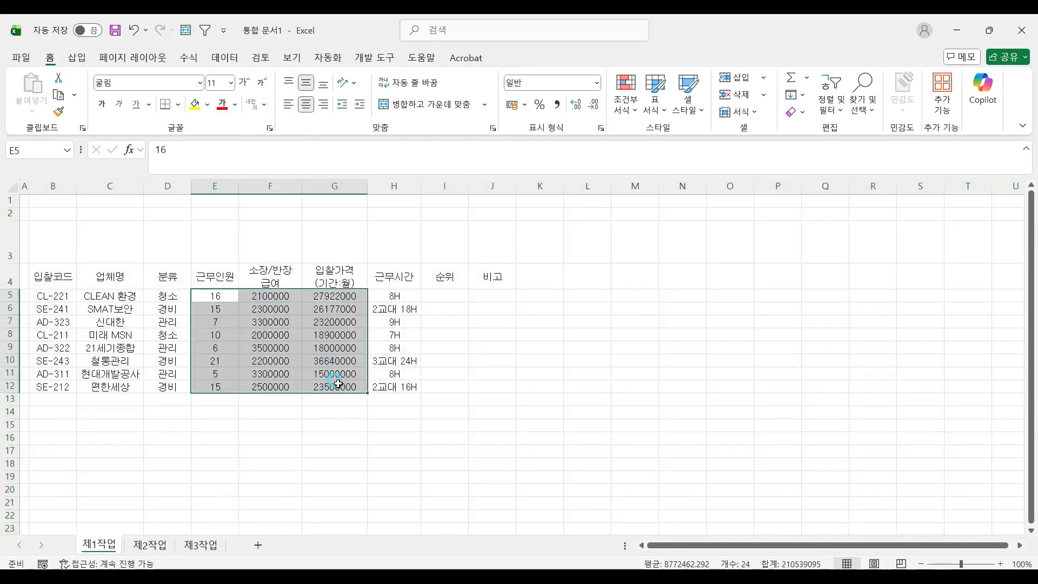
pyautogui.click(323, 105)
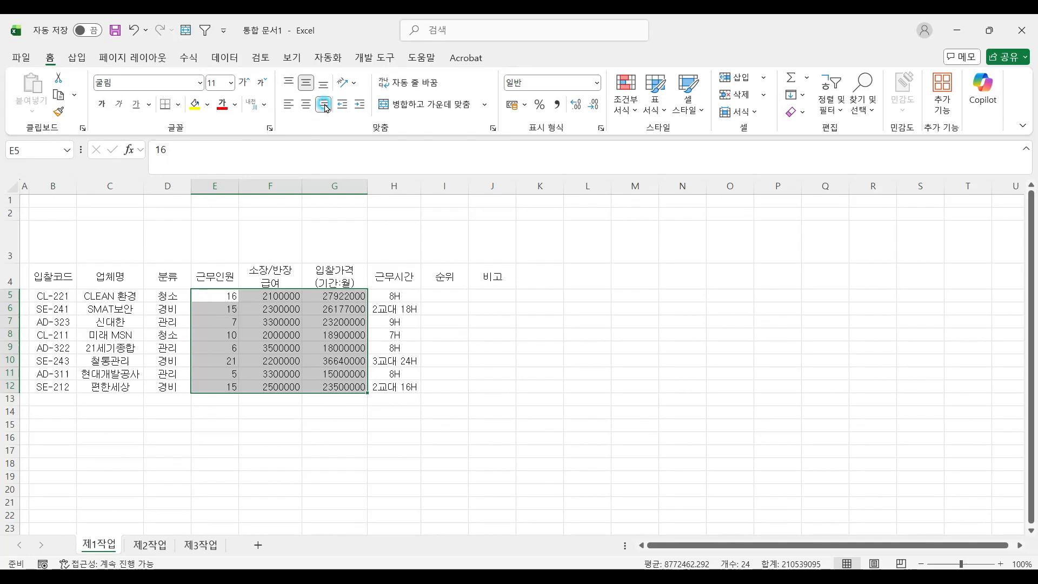
pyautogui.click(557, 106)
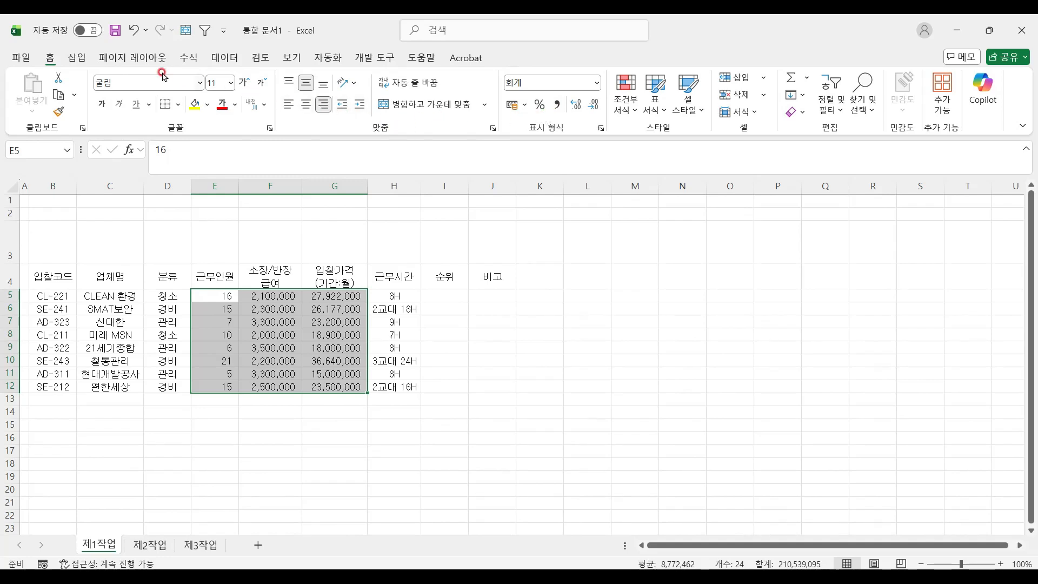
# - Draw a cross shape about 11.56 cm wide and 2.31 cm high above the table, from column B into column G
pyautogui.click(76, 57)
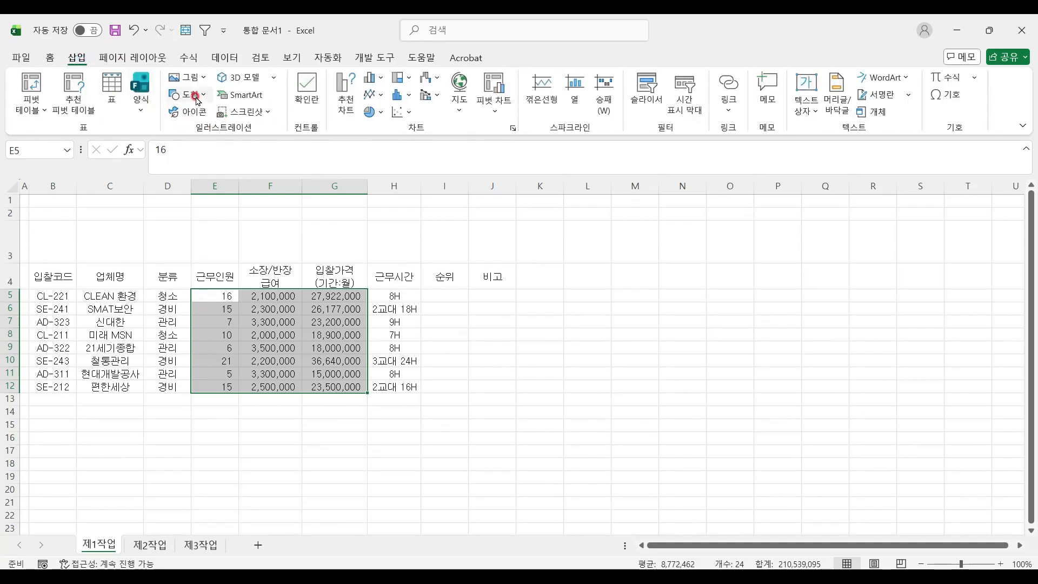
pyautogui.click(197, 100)
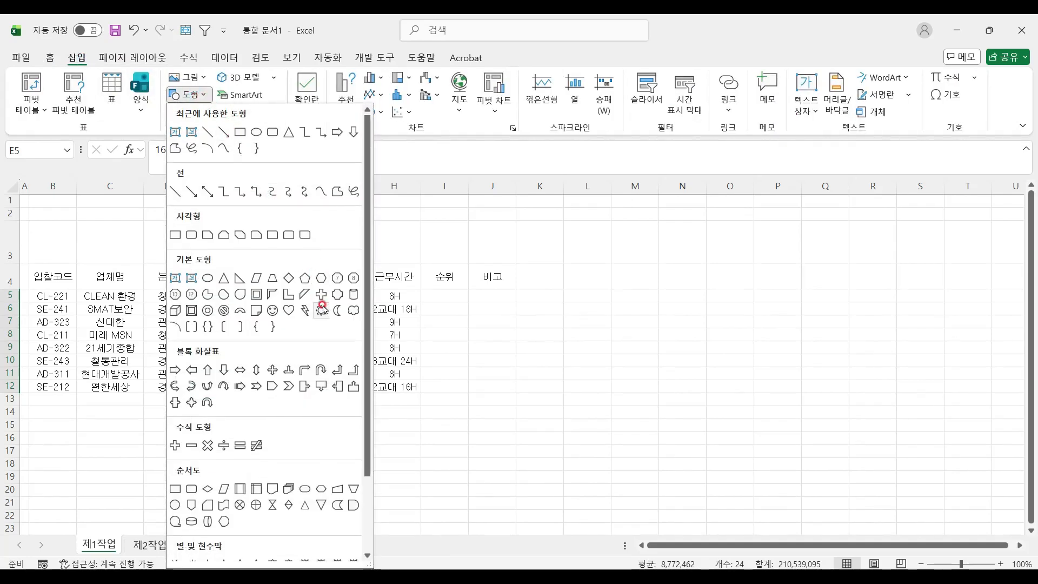
pyautogui.click(321, 309)
pyautogui.moveTo(33, 198); pyautogui.dragTo(329, 258)
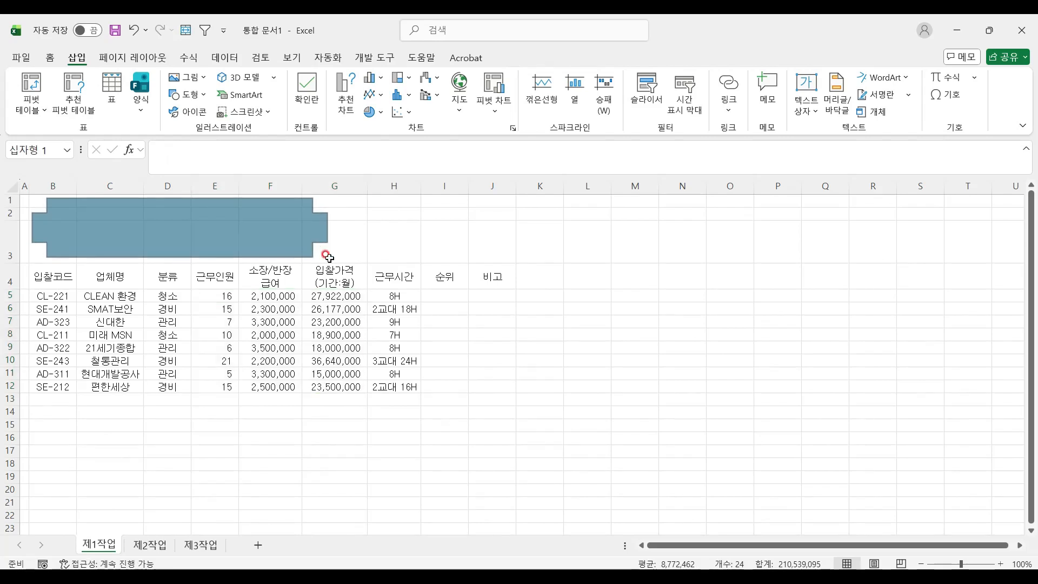
# - Enter the title "진광 신규 아파트 입찰 현황" in the cross shape
pyautogui.write('진광')
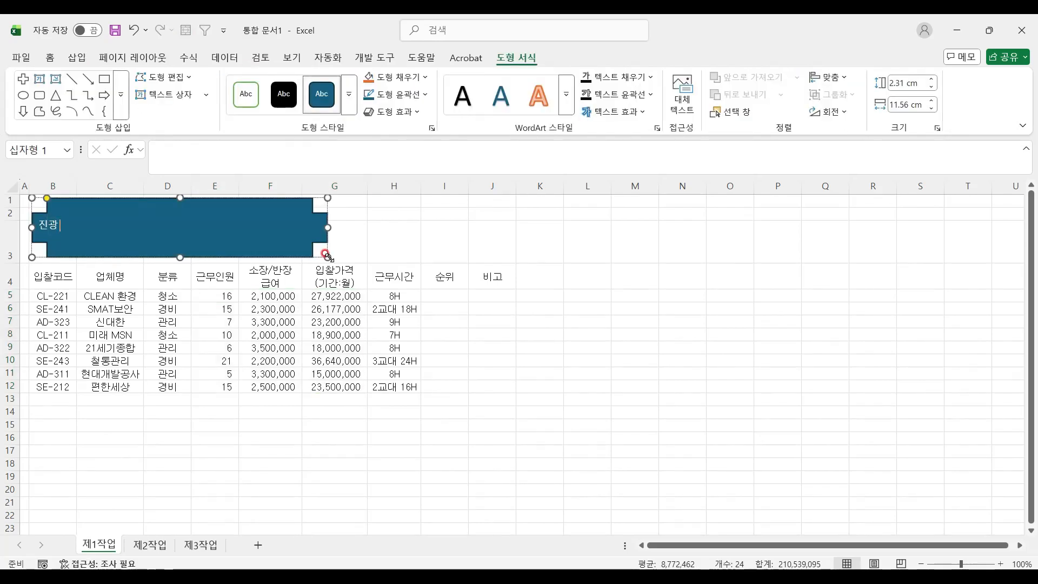
pyautogui.write(' 신규 아파')
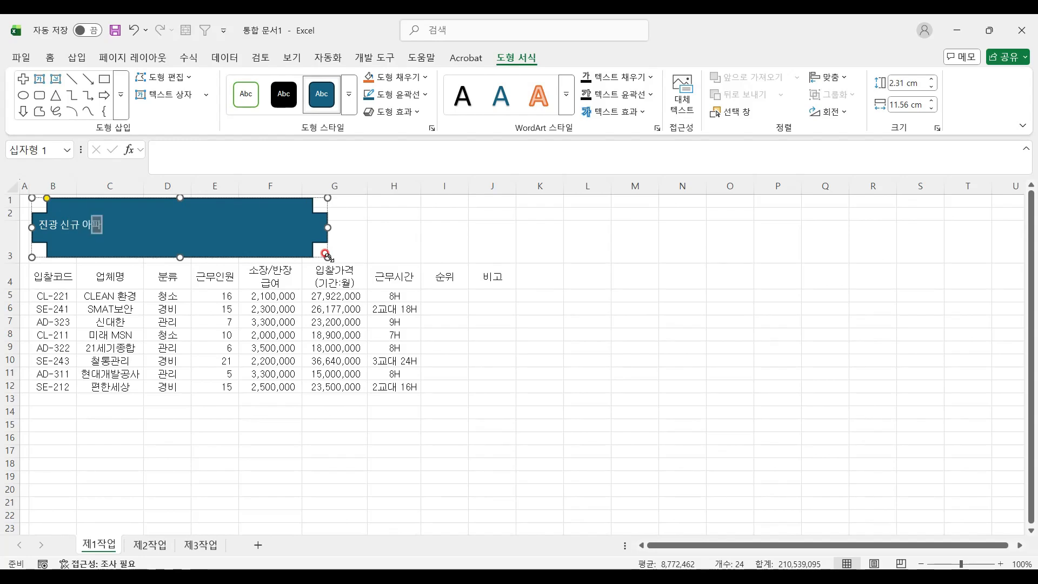
pyautogui.write('트 입찰 혀')
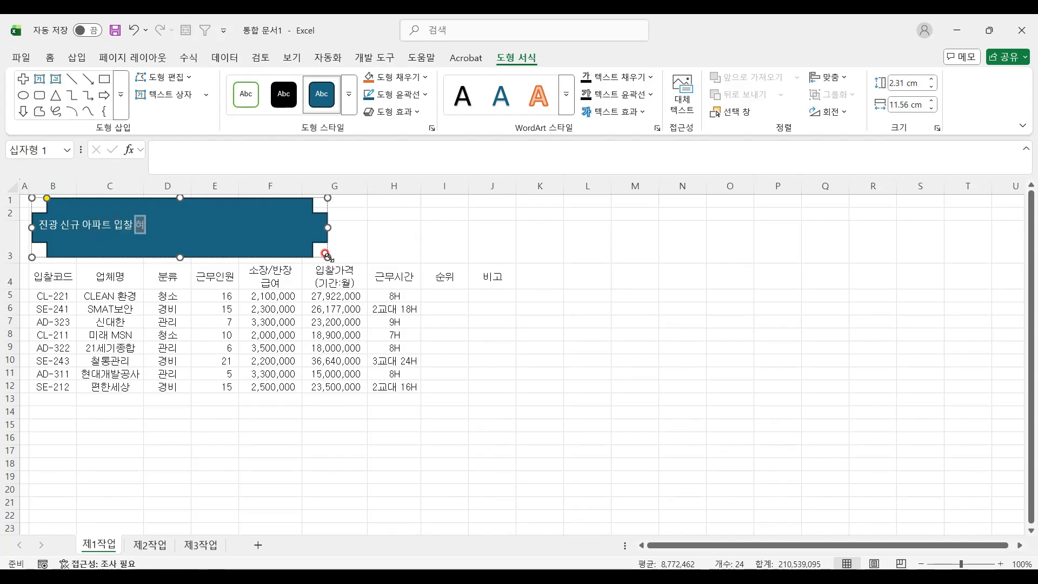
pyautogui.write('ㄴ황')
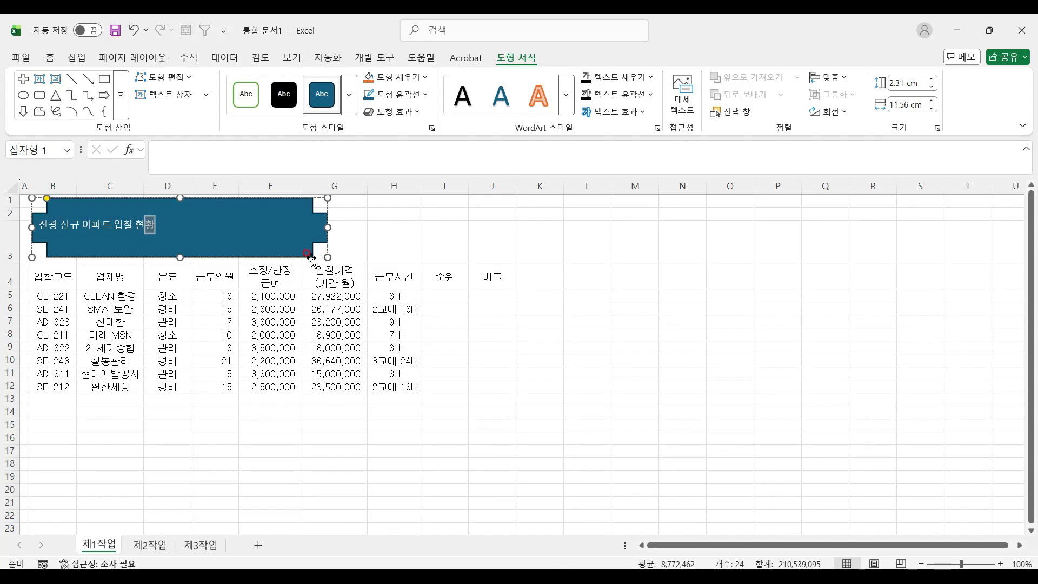
# - Apply an outer shadow offset to the right to the title shape
pyautogui.click(265, 246)
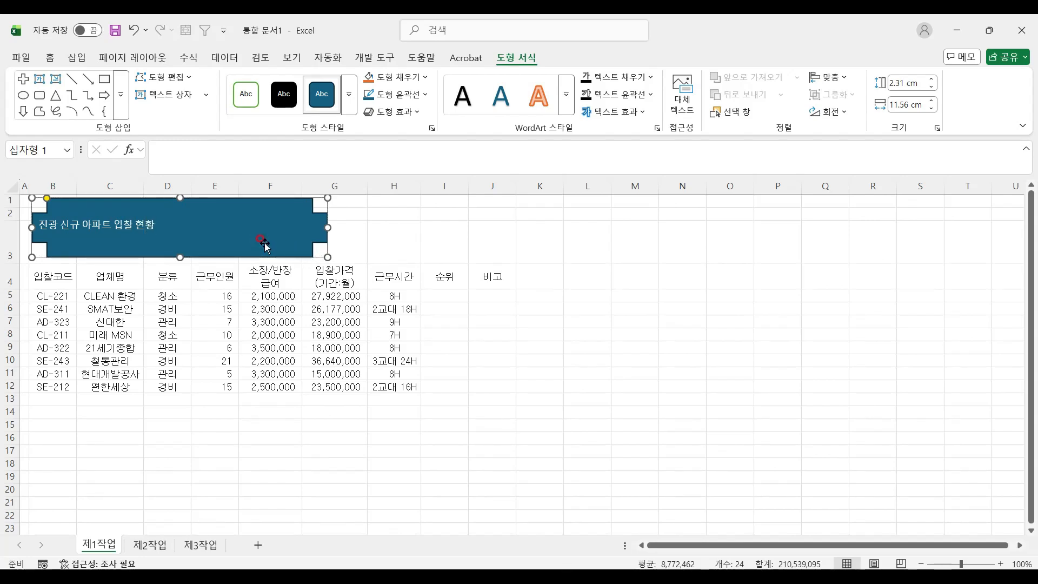
pyautogui.click(413, 113)
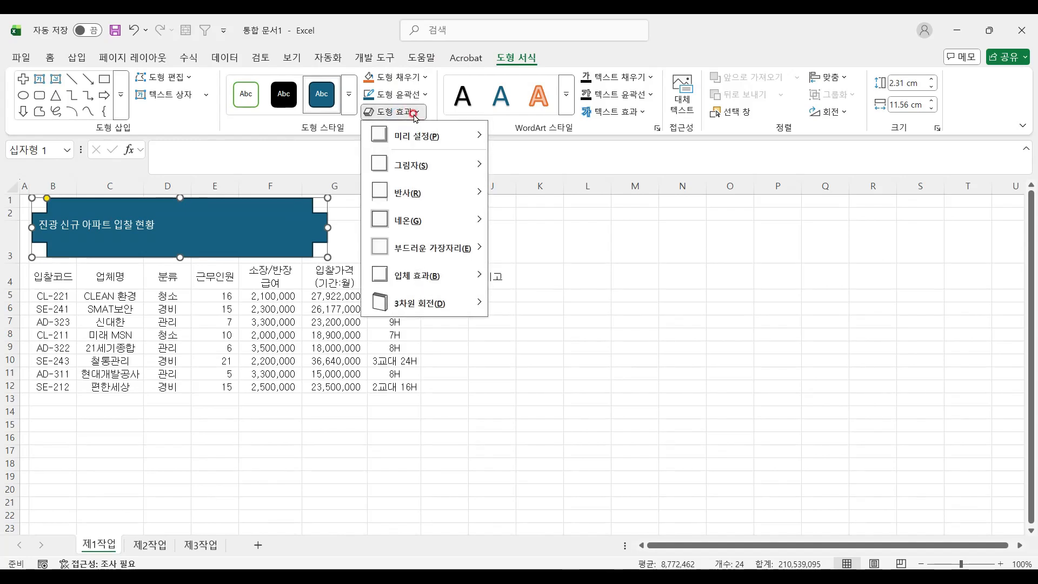
pyautogui.moveTo(467, 166)
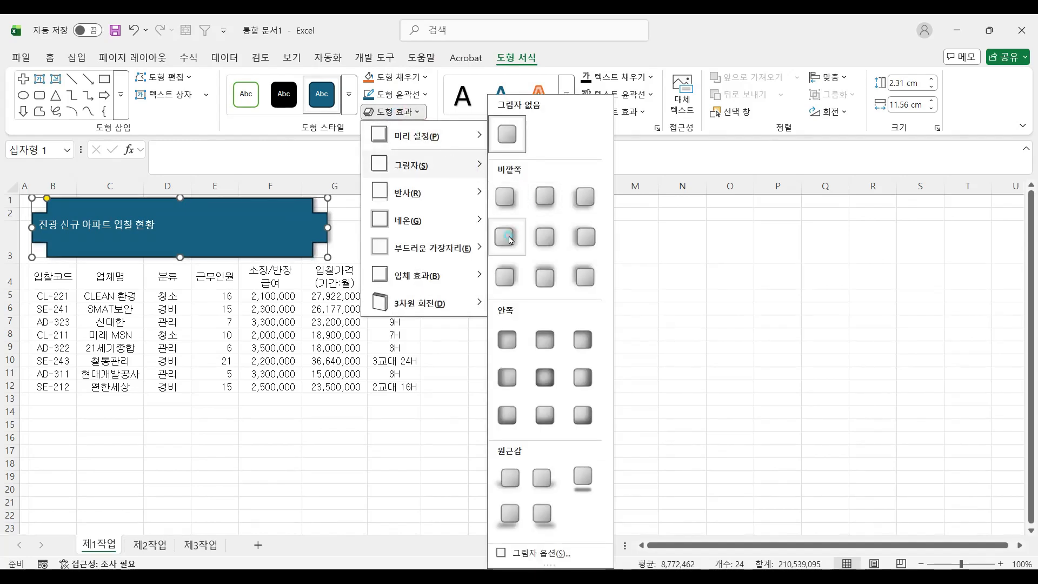
pyautogui.click(508, 237)
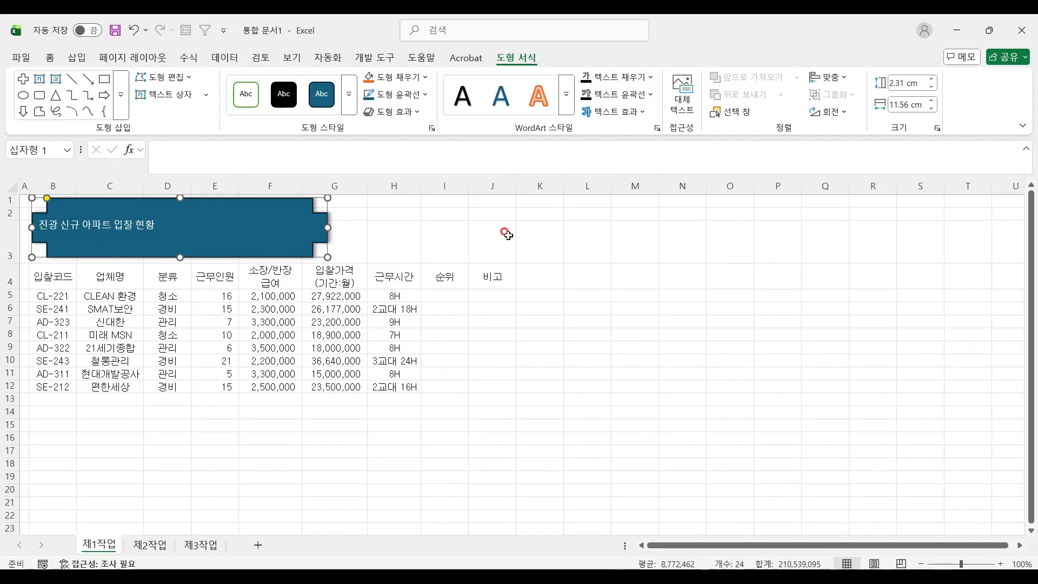
# - Format the title shape's text in 굴림, size 24, with the automatic black font colour
pyautogui.click(50, 57)
pyautogui.click(200, 83)
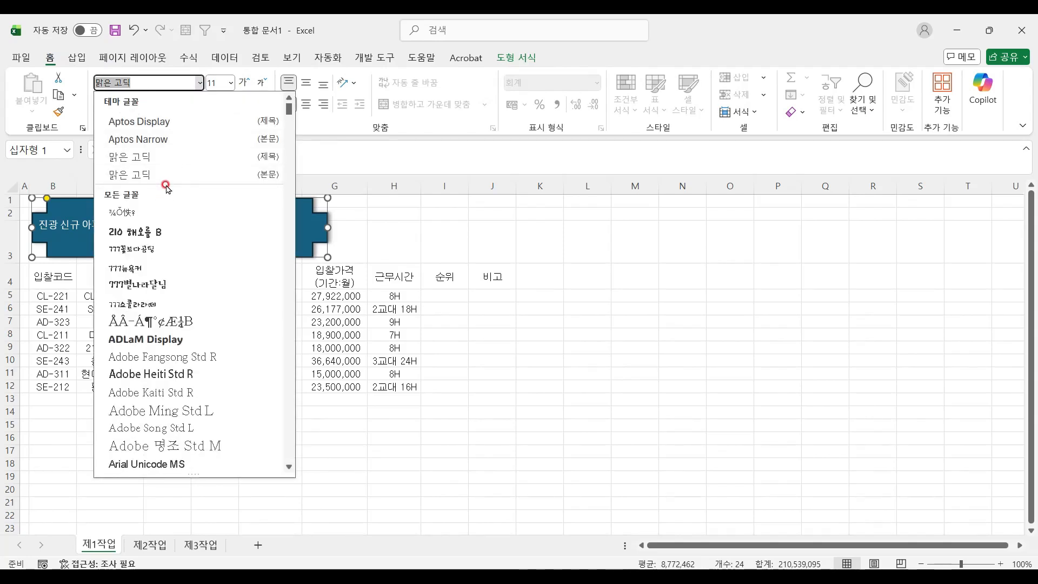
pyautogui.write('굴림')
pyautogui.press('Return')
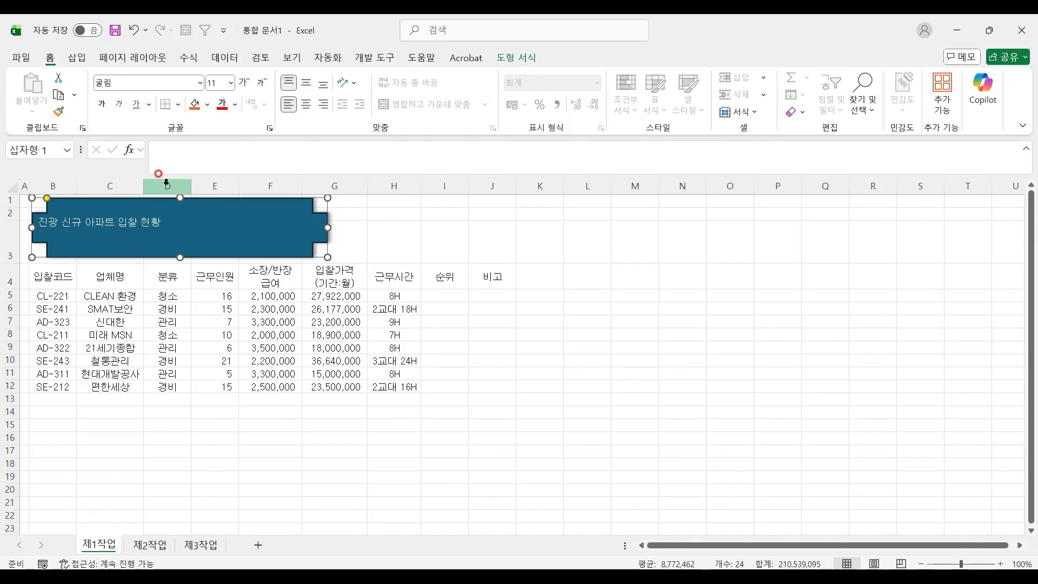
pyautogui.click(219, 83)
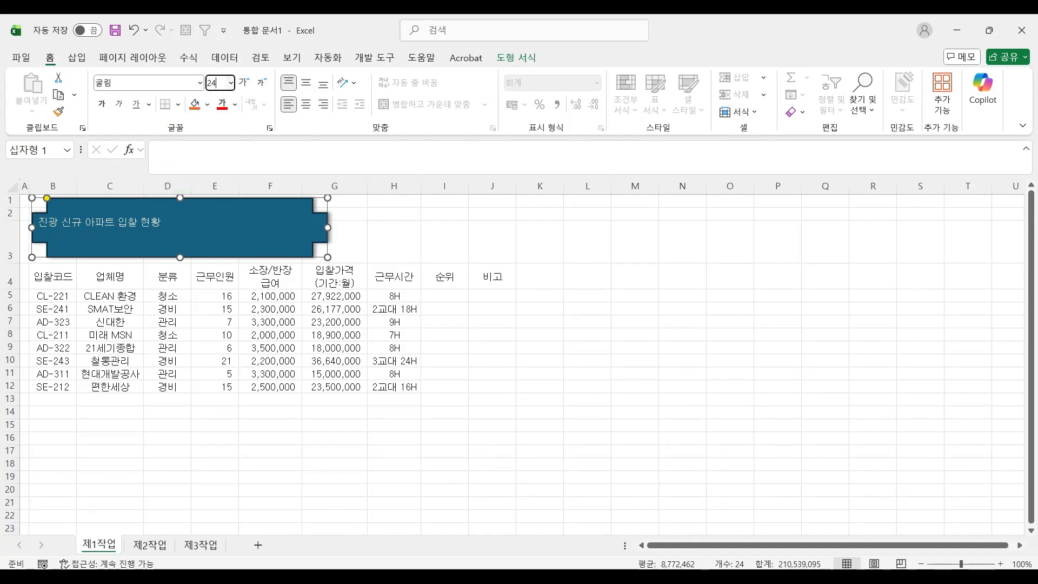
pyautogui.write('24')
pyautogui.press('Return')
pyautogui.click(235, 104)
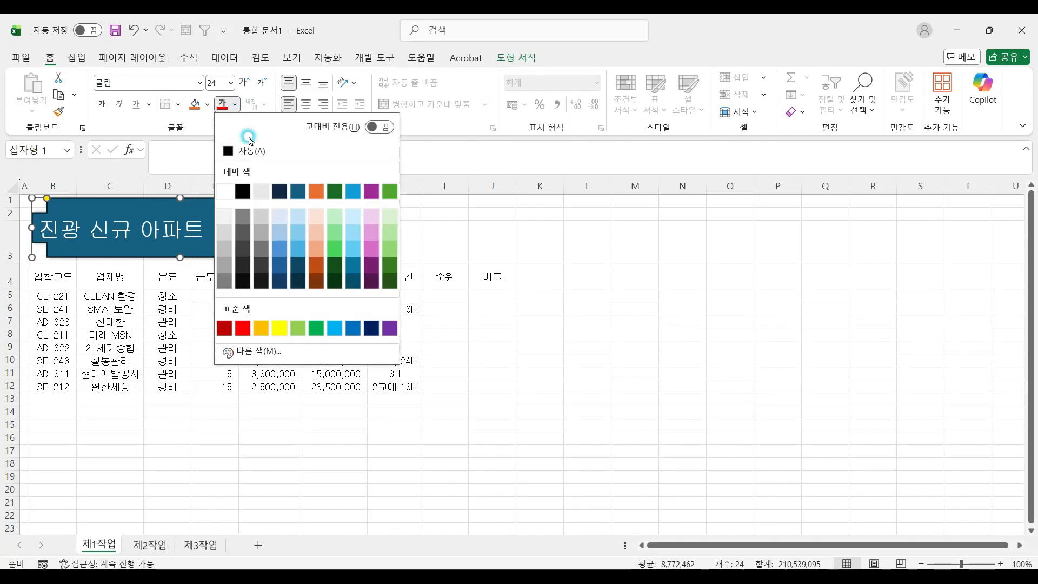
pyautogui.click(235, 153)
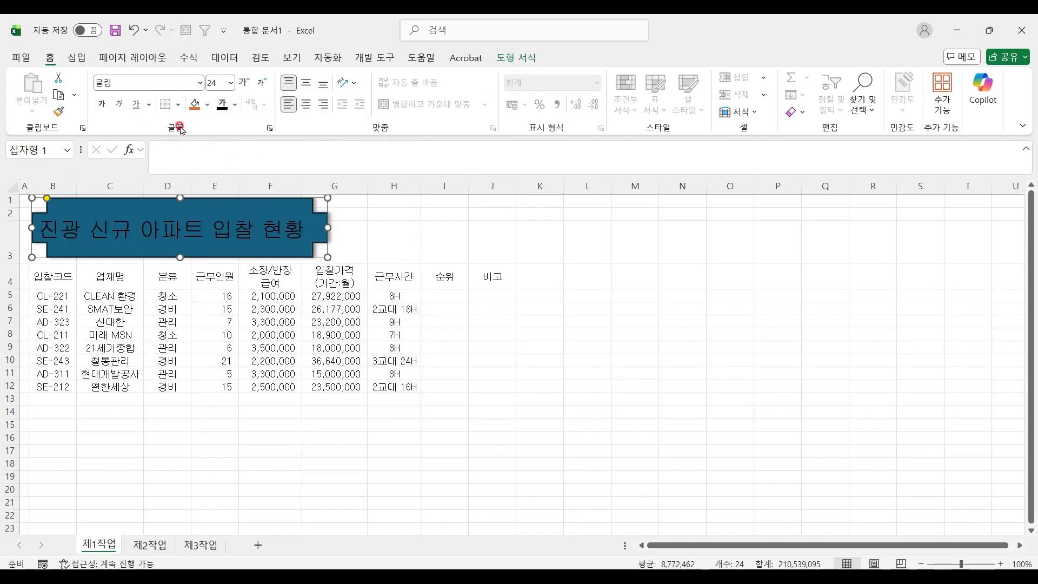
# - Fill the title shape with standard yellow and make its text bold
pyautogui.click(210, 106)
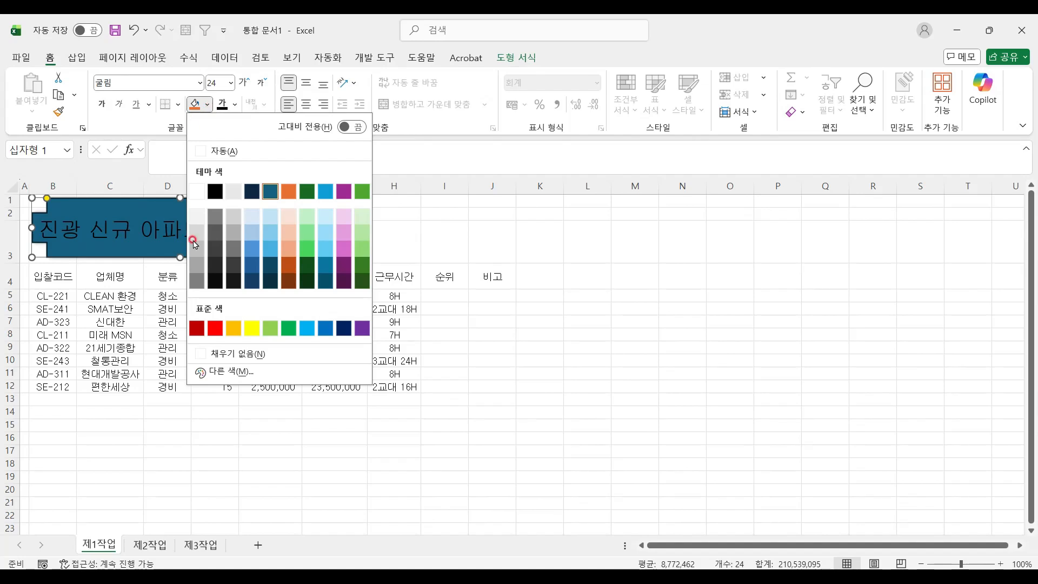
pyautogui.click(252, 328)
pyautogui.click(101, 105)
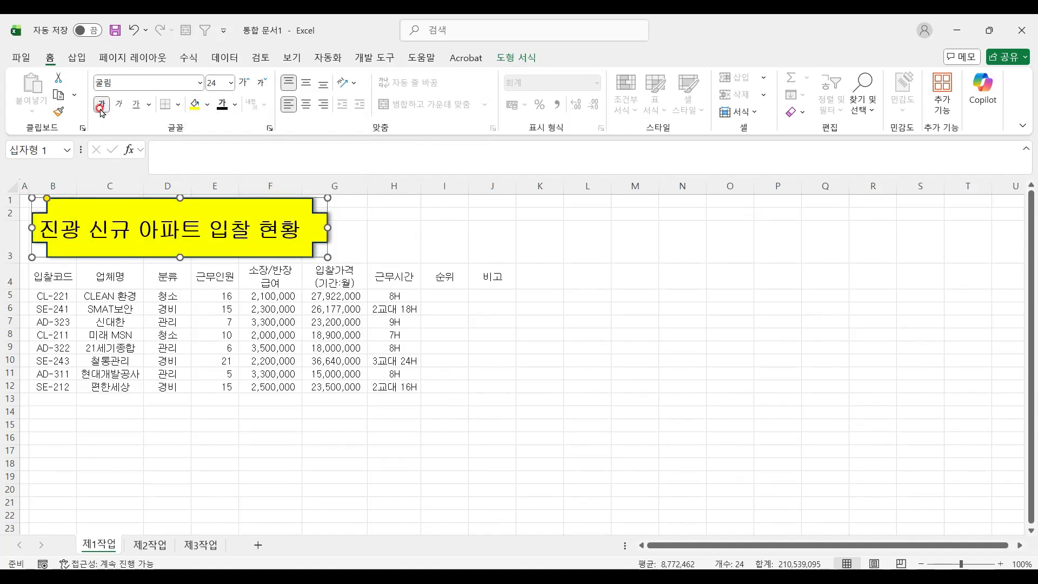
# - Centre the title text vertically and horizontally inside the shape, and deselect the shape
pyautogui.click(307, 84)
pyautogui.click(306, 105)
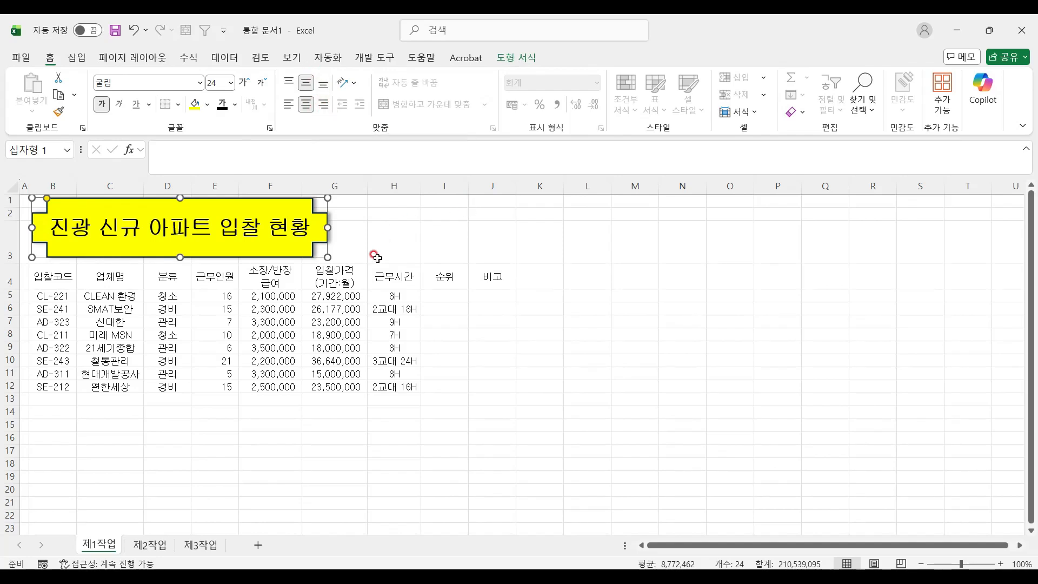
pyautogui.click(373, 266)
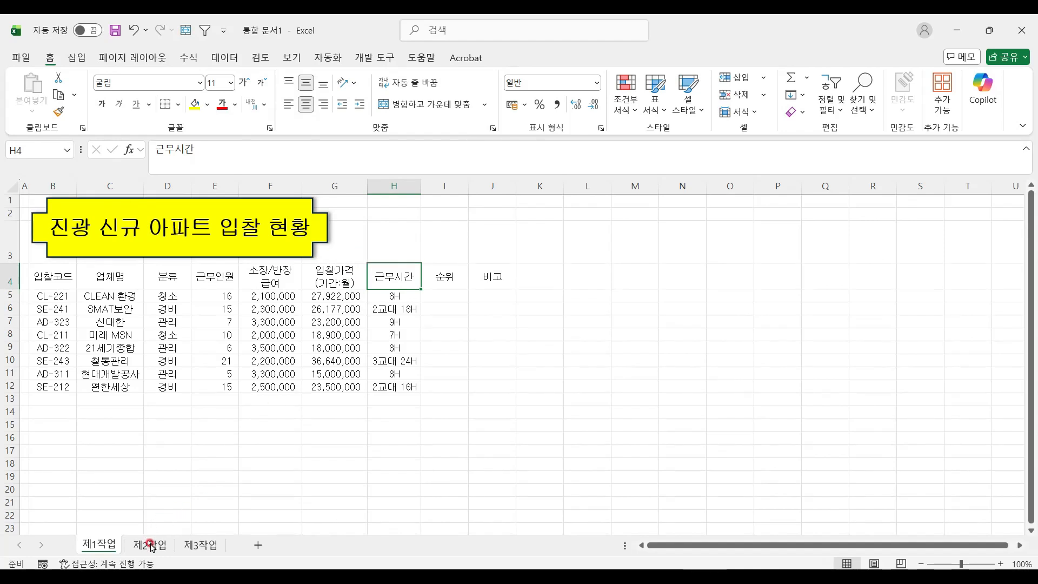
# - On sheet 제2작업, merge C2:C4 and merge rows 3 and 4 separately in each of columns D to F
pyautogui.click(149, 545)
pyautogui.moveTo(108, 216); pyautogui.dragTo(153, 247)
pyautogui.click(424, 104)
pyautogui.click(455, 107)
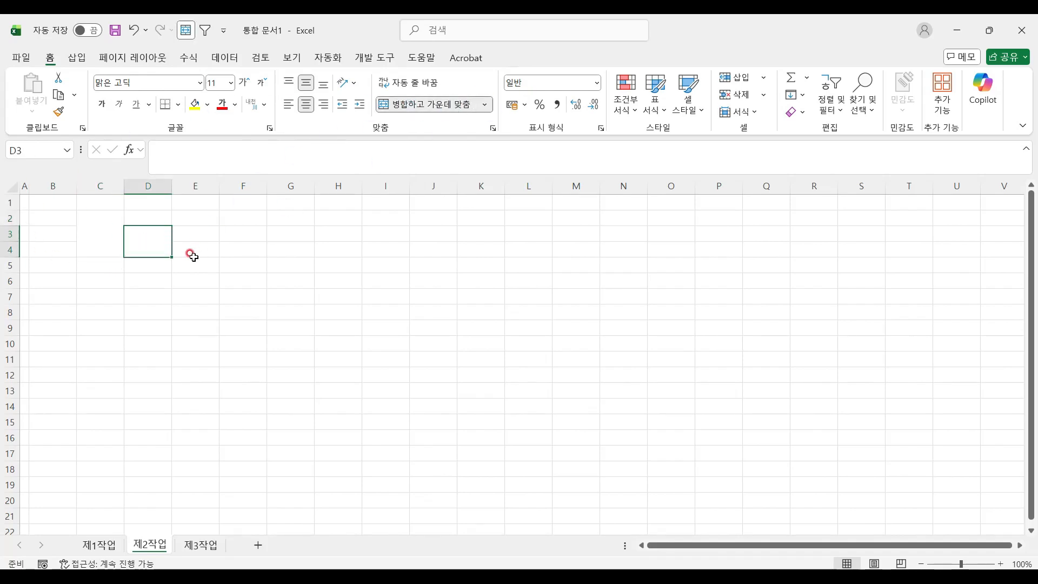
pyautogui.moveTo(168, 254); pyautogui.dragTo(265, 257)
# - Narrow column C to about half its width and enter "결재" on two lines in the merged cell C2
pyautogui.click(104, 232)
pyautogui.moveTo(124, 185); pyautogui.dragTo(100, 185)
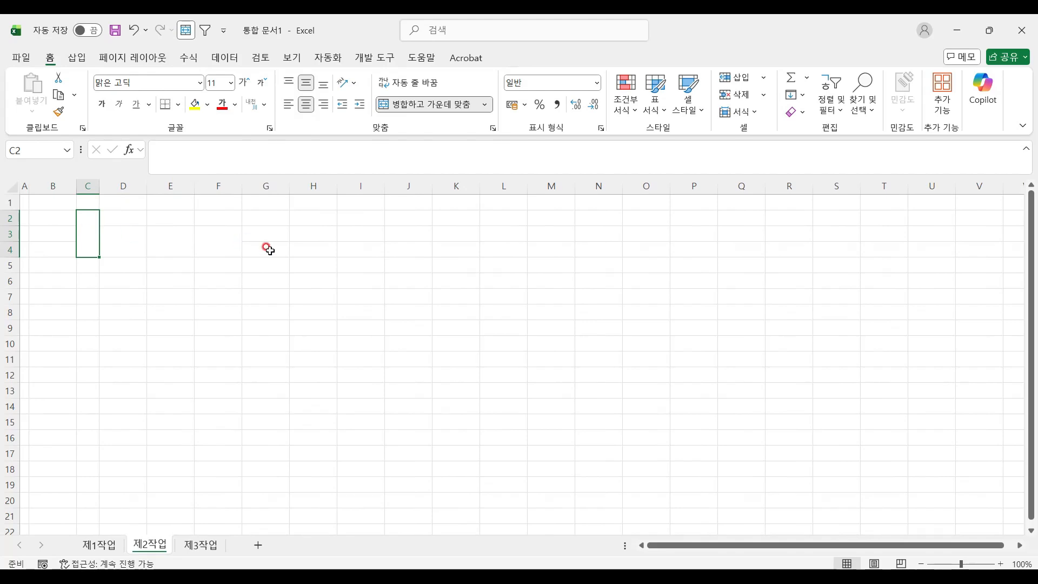
pyautogui.write('결')
pyautogui.hotkey('alt', 'Return')
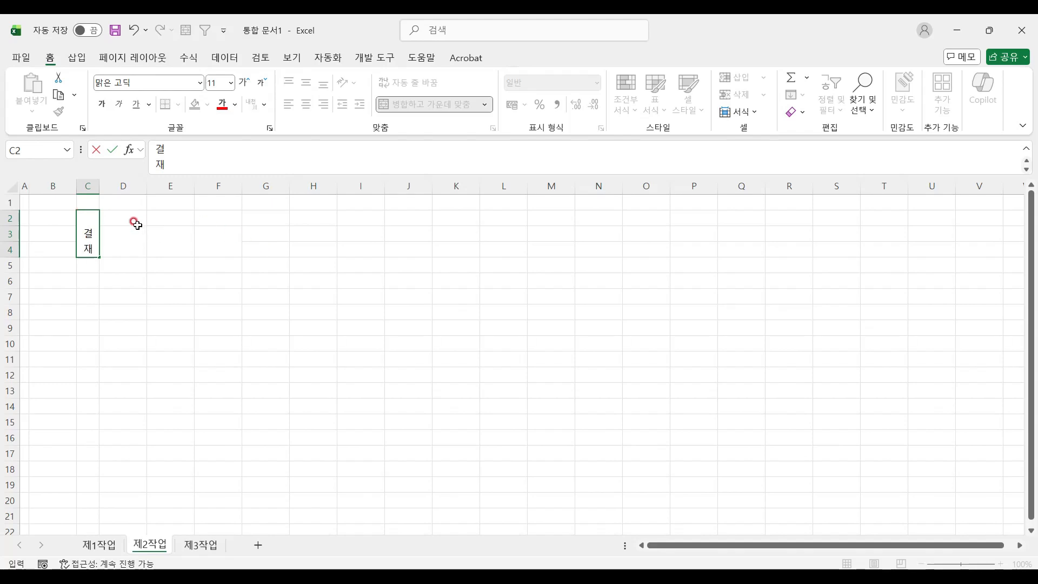
# - Enter the approval headings "담당", "과장" and "차장" in cells D2, E2 and F2
pyautogui.moveTo(135, 221); pyautogui.dragTo(207, 220)
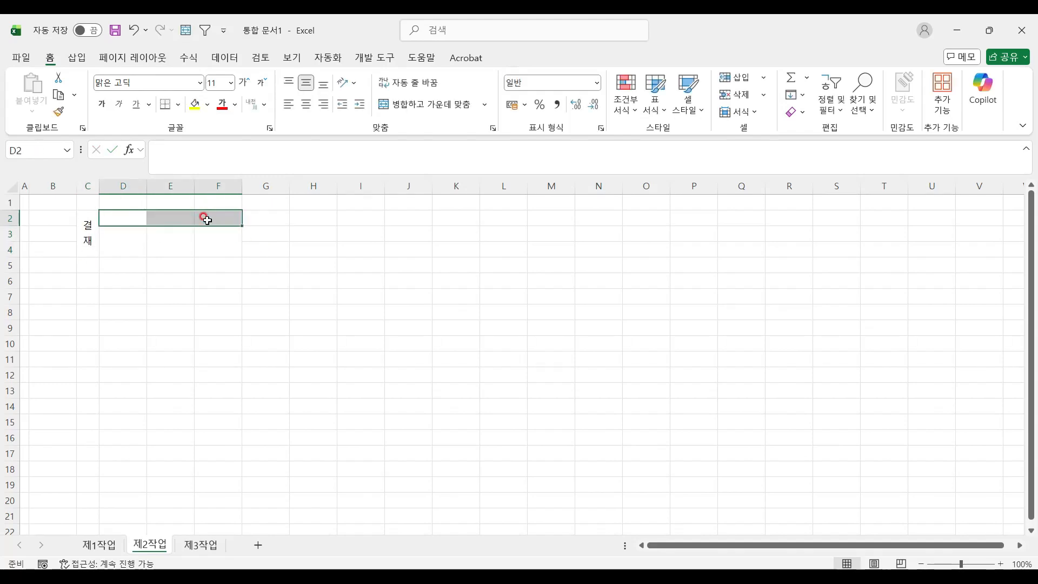
pyautogui.write('담당')
pyautogui.press('Return')
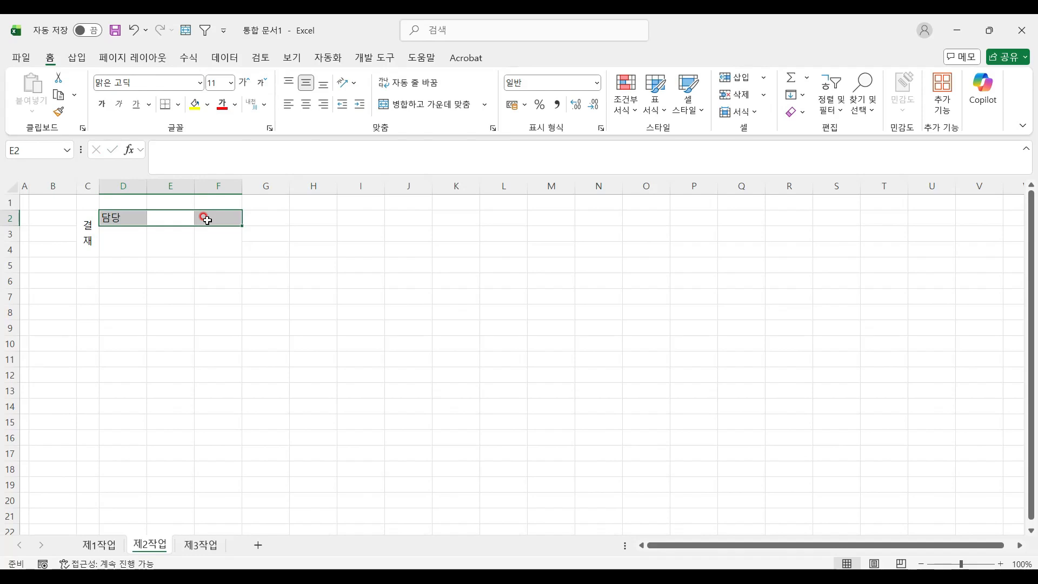
pyautogui.write('과장')
pyautogui.press('Return')
pyautogui.write('차자')
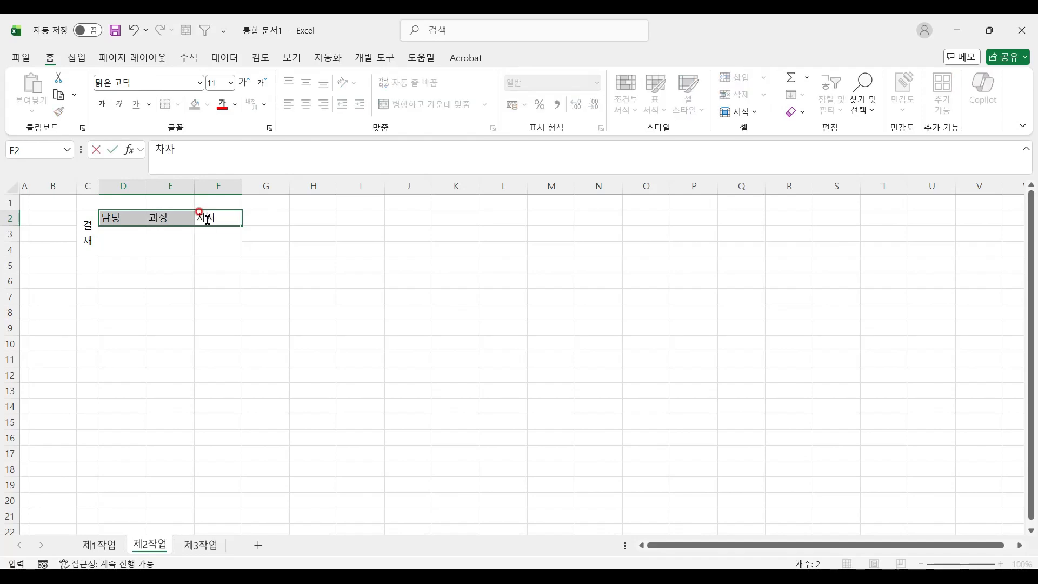
pyautogui.write('ㅇ')
pyautogui.press('Return')
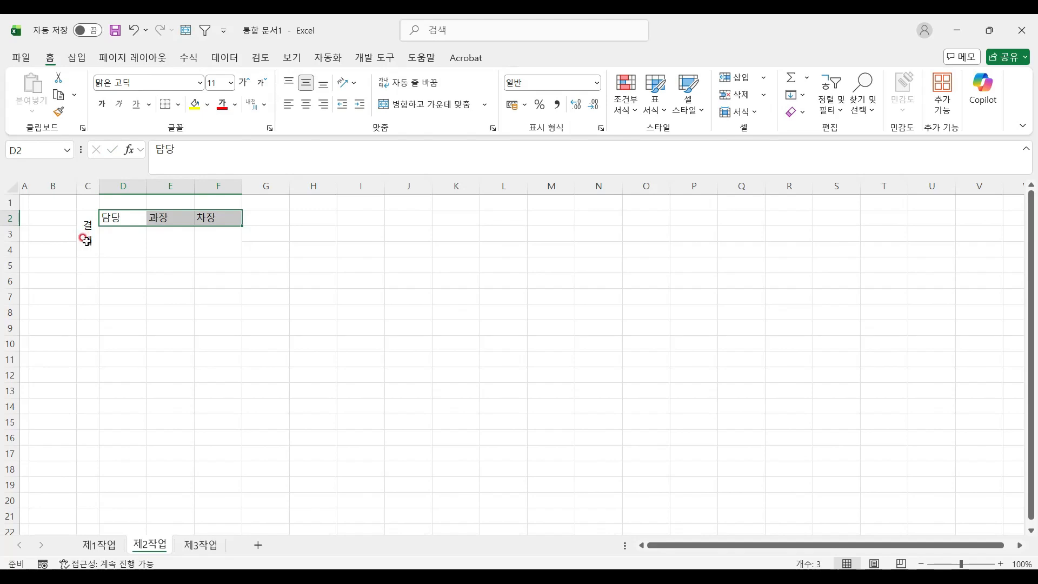
# - Centre the contents of the approval box C2:F4 horizontally and set its font to 굴림
pyautogui.moveTo(89, 241); pyautogui.dragTo(247, 233)
pyautogui.click(307, 108)
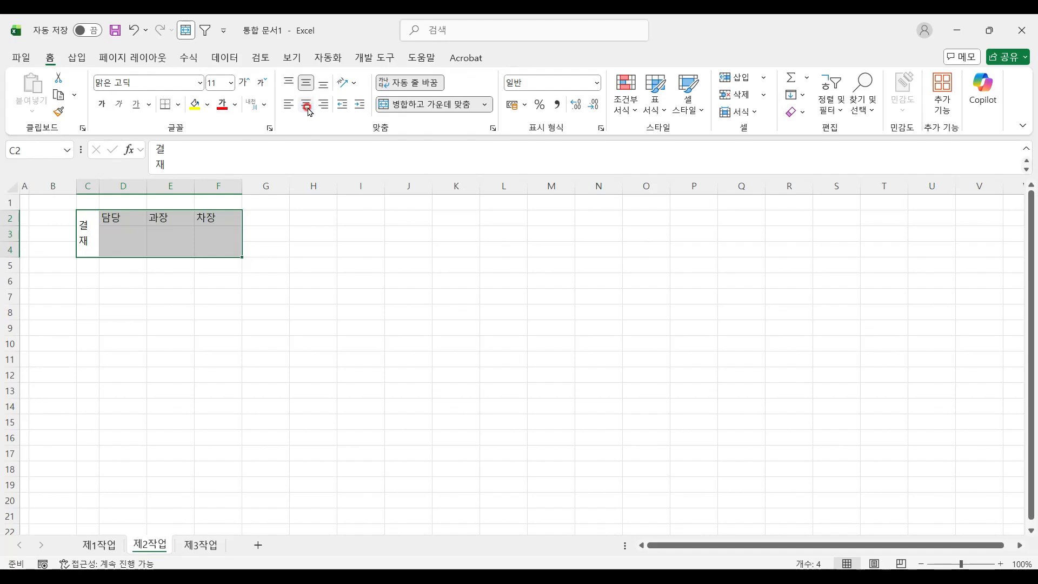
pyautogui.click(308, 110)
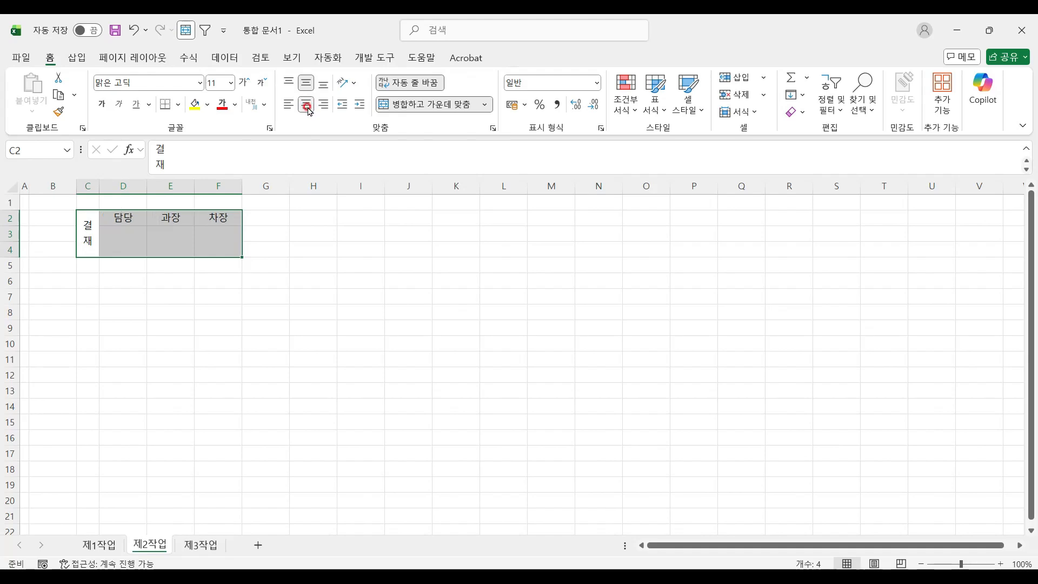
pyautogui.click(198, 83)
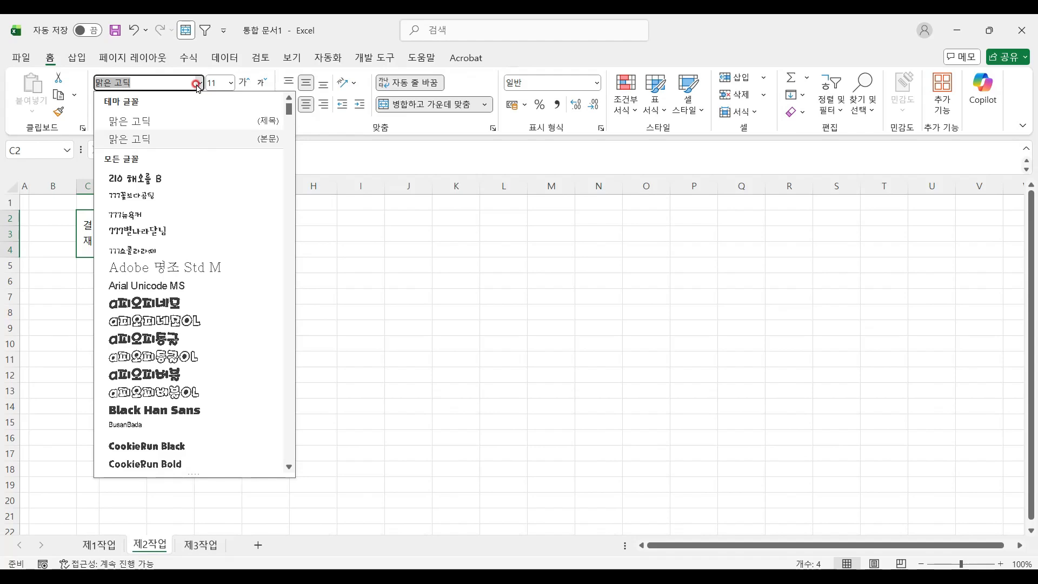
pyautogui.write('굴림')
pyautogui.press('Return')
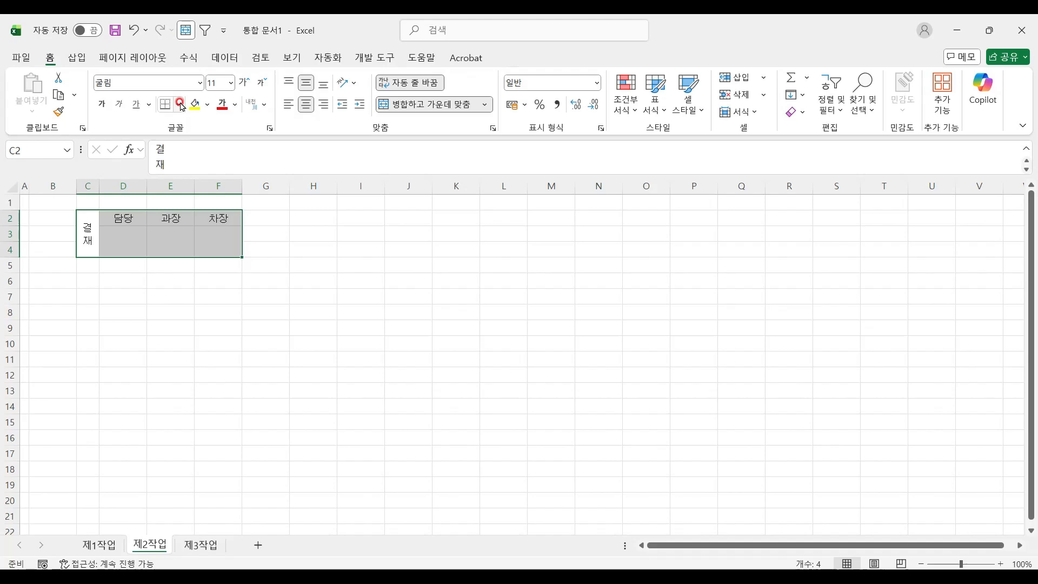
# - Apply borders to all cells of the approval box C2:F4, keeping its contents centred
pyautogui.click(178, 105)
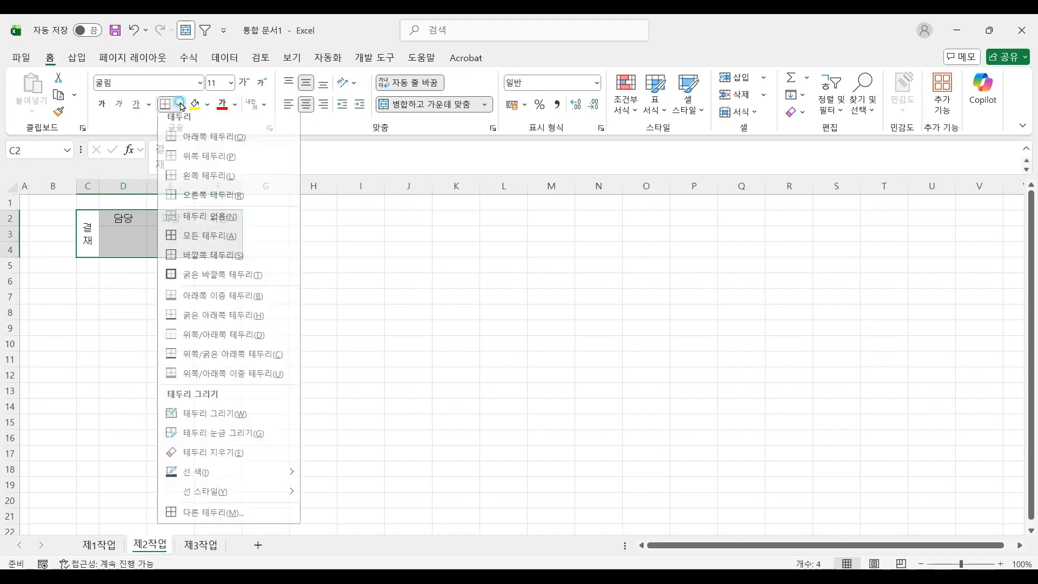
pyautogui.click(207, 238)
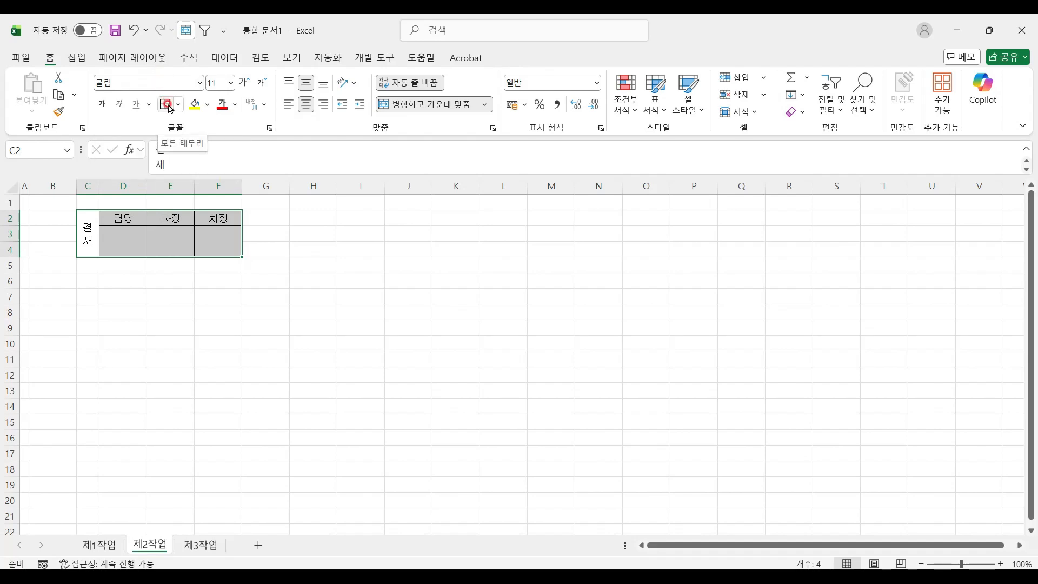
pyautogui.click(306, 107)
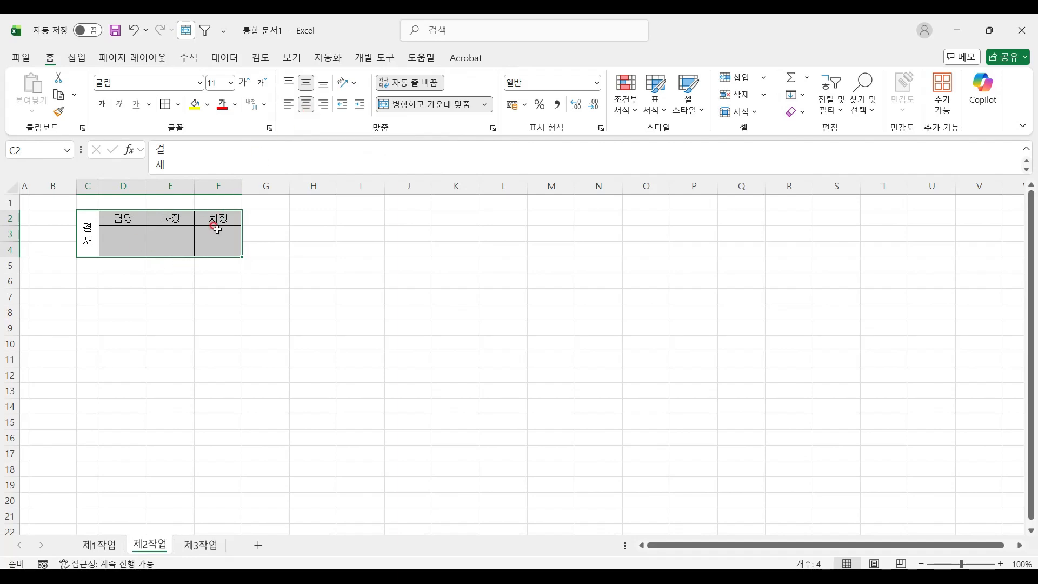
# - Copy the approval box C2:F4 and paste it as a picture at cell H2 on sheet 제1작업
pyautogui.hotkey('ctrl', 'c')
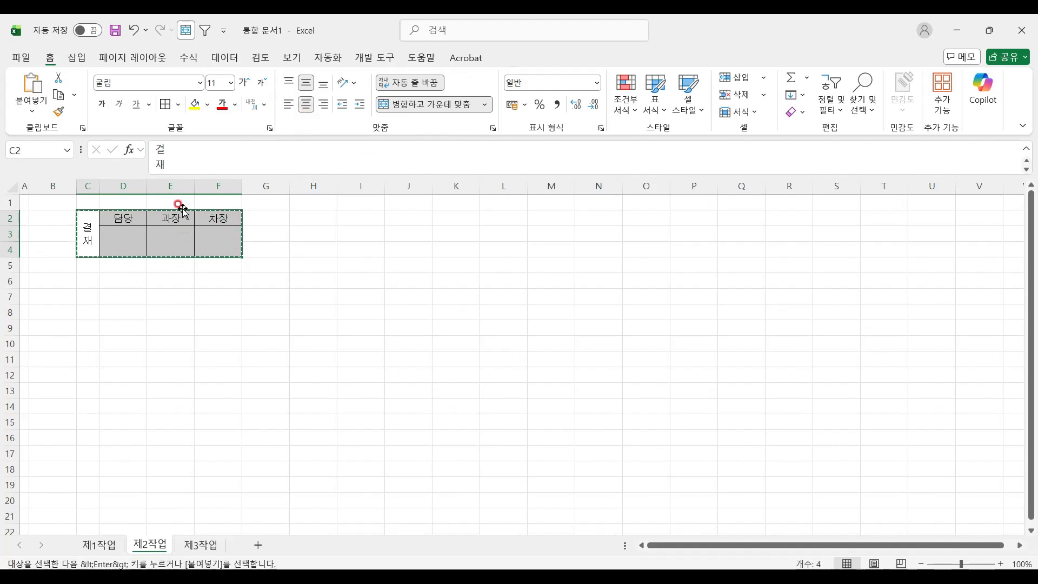
pyautogui.click(112, 549)
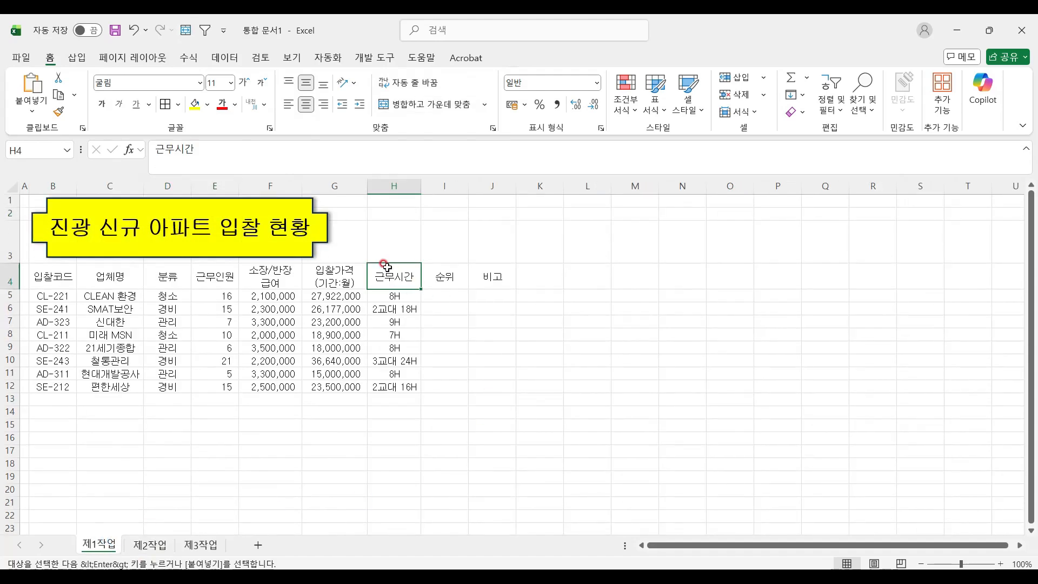
pyautogui.click(381, 212)
pyautogui.click(32, 107)
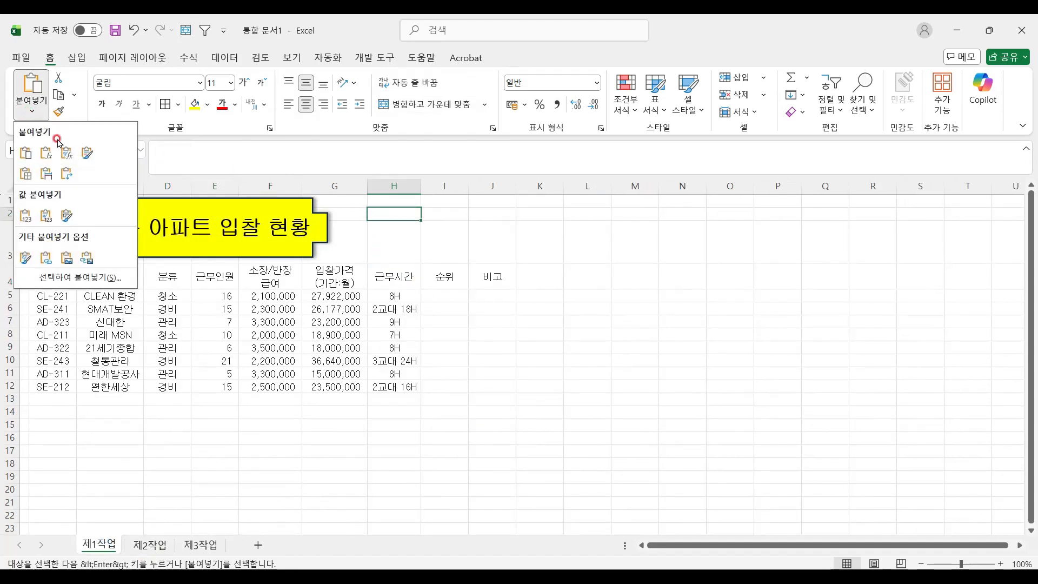
pyautogui.click(67, 261)
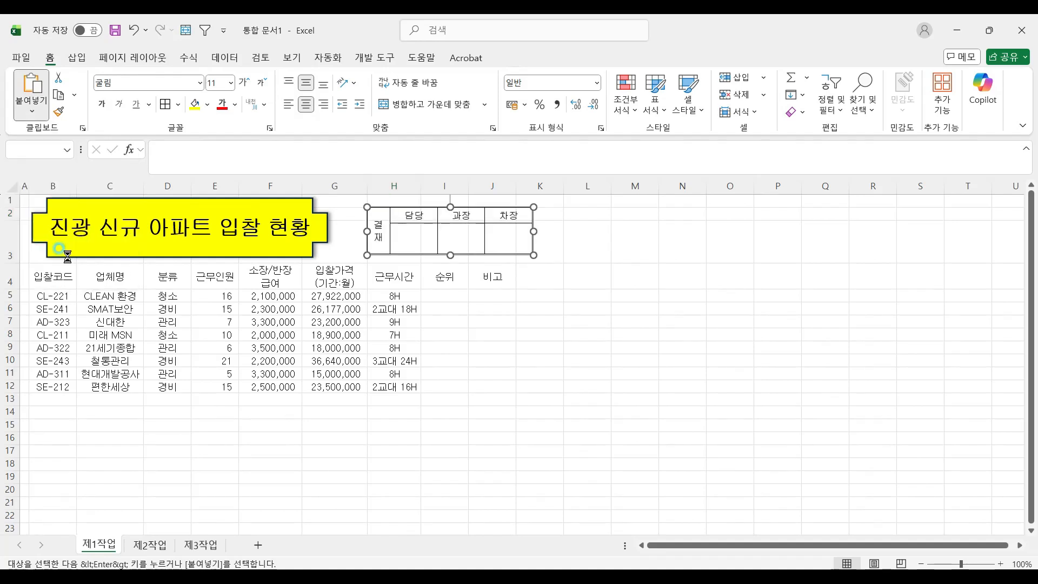
# - Move the approval picture slightly up and widen column H so column J ends at the picture's edge
pyautogui.moveTo(428, 229); pyautogui.dragTo(440, 227)
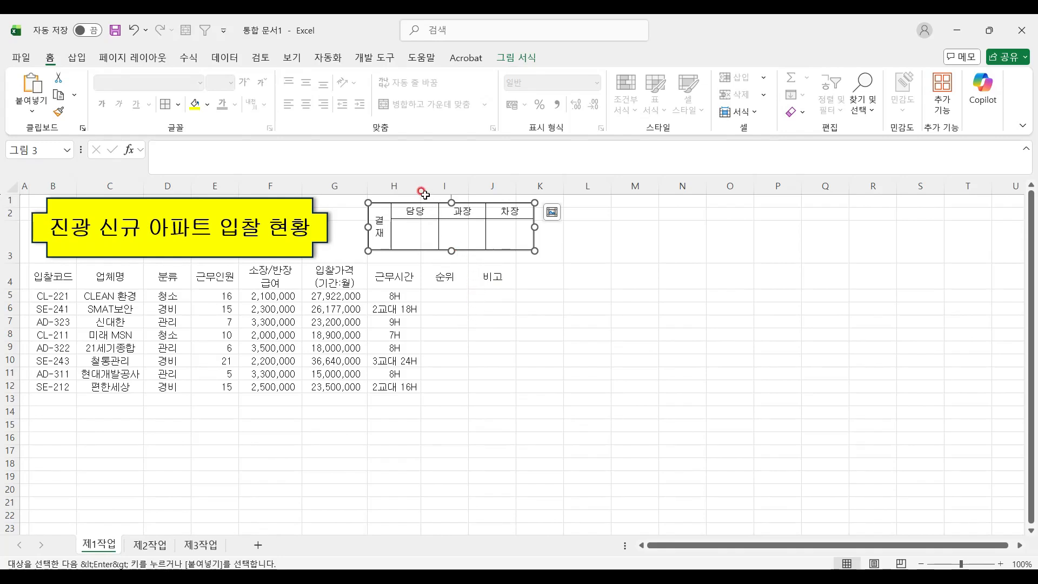
pyautogui.moveTo(420, 186); pyautogui.dragTo(438, 185)
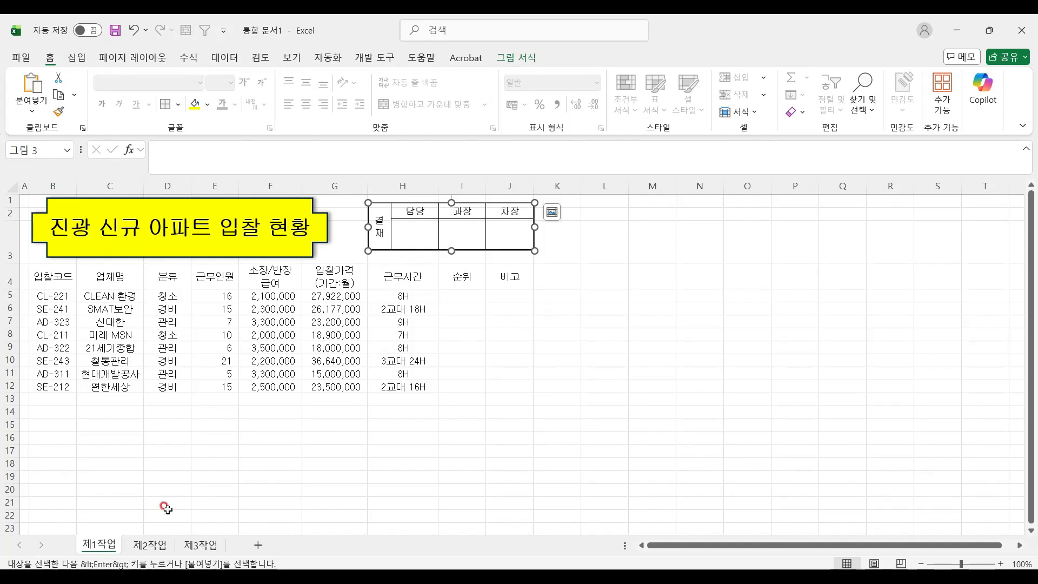
# - Delete columns C to F, which hold the original approval box, from sheet 제2작업
pyautogui.click(144, 544)
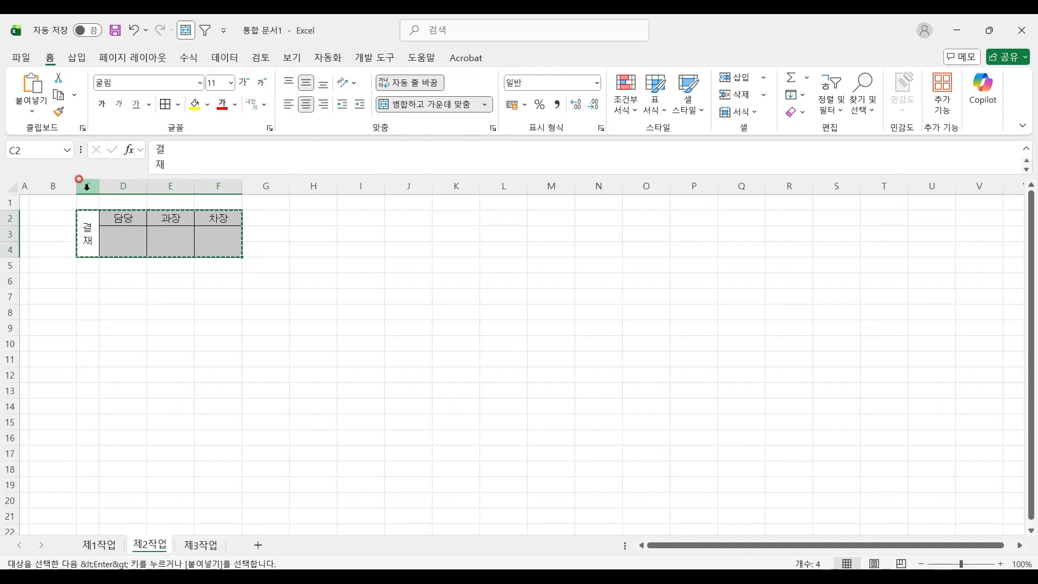
pyautogui.moveTo(87, 186); pyautogui.dragTo(225, 184)
pyautogui.rightClick(224, 184)
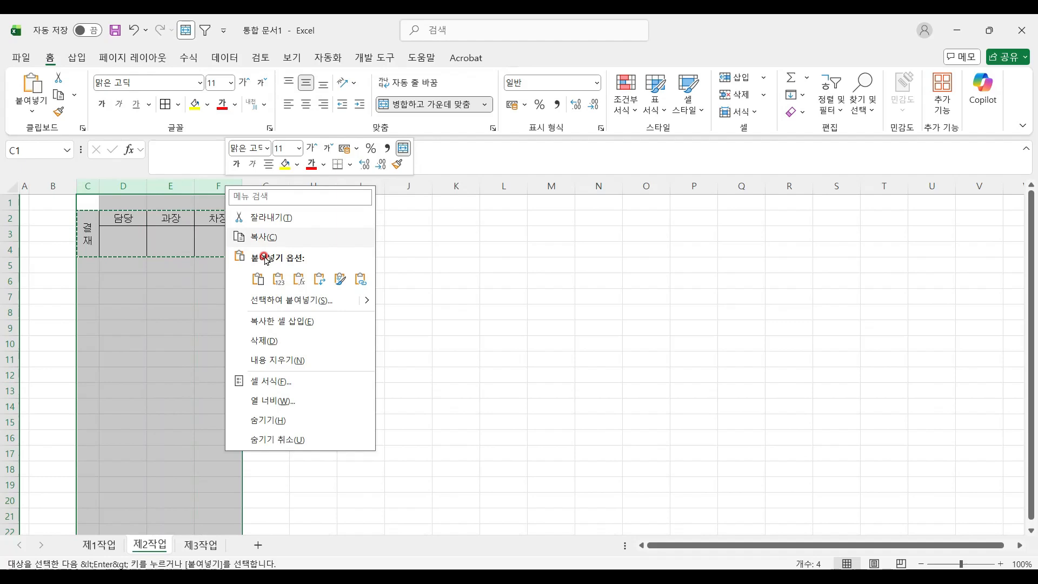
pyautogui.click(281, 341)
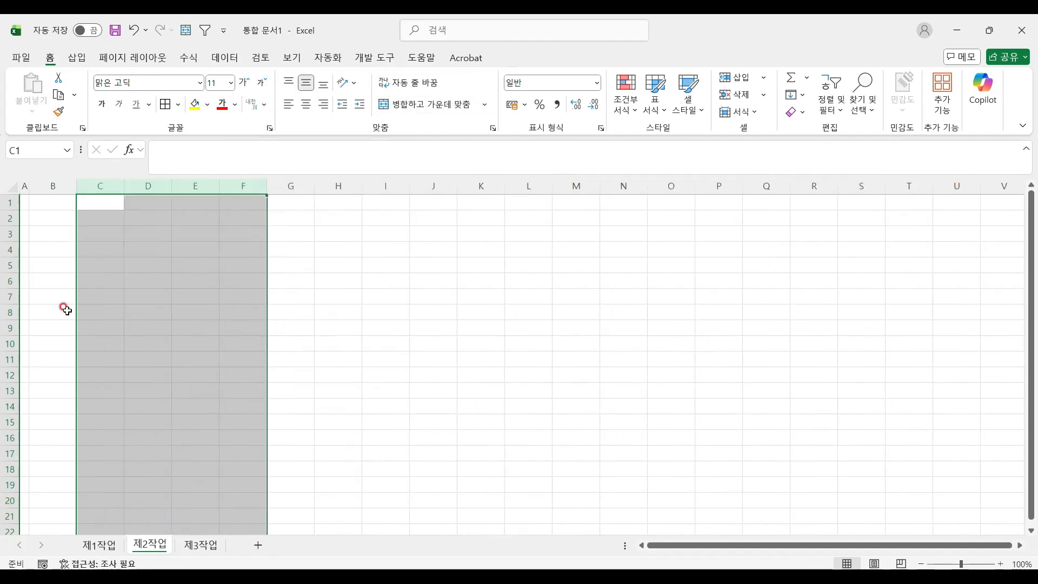
# - On sheet 제1작업, fill the header cells B4:J4 and cells G14 and I14 with the standard orange colour
pyautogui.click(111, 545)
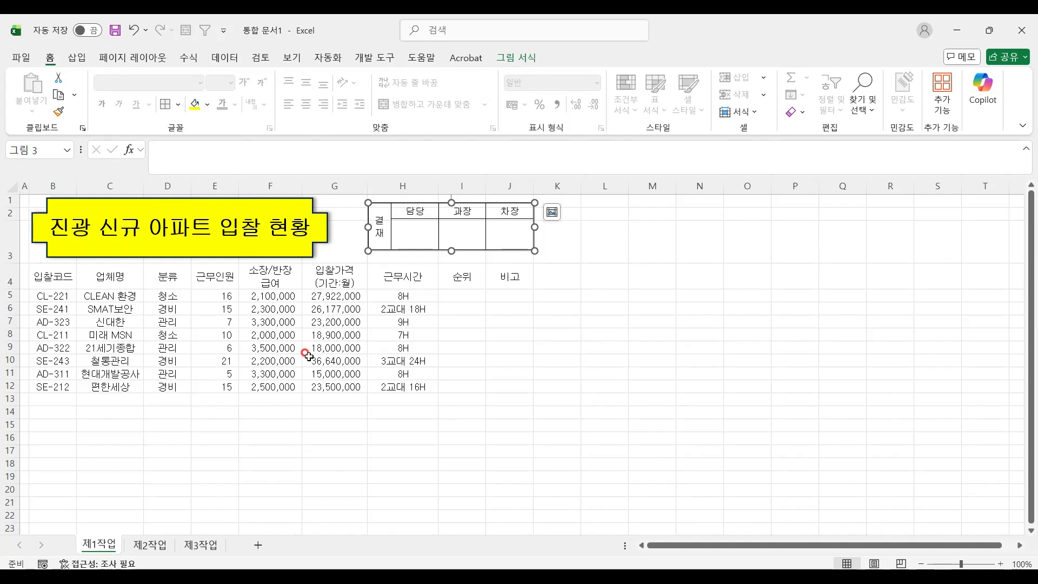
pyautogui.moveTo(33, 276); pyautogui.dragTo(513, 276)
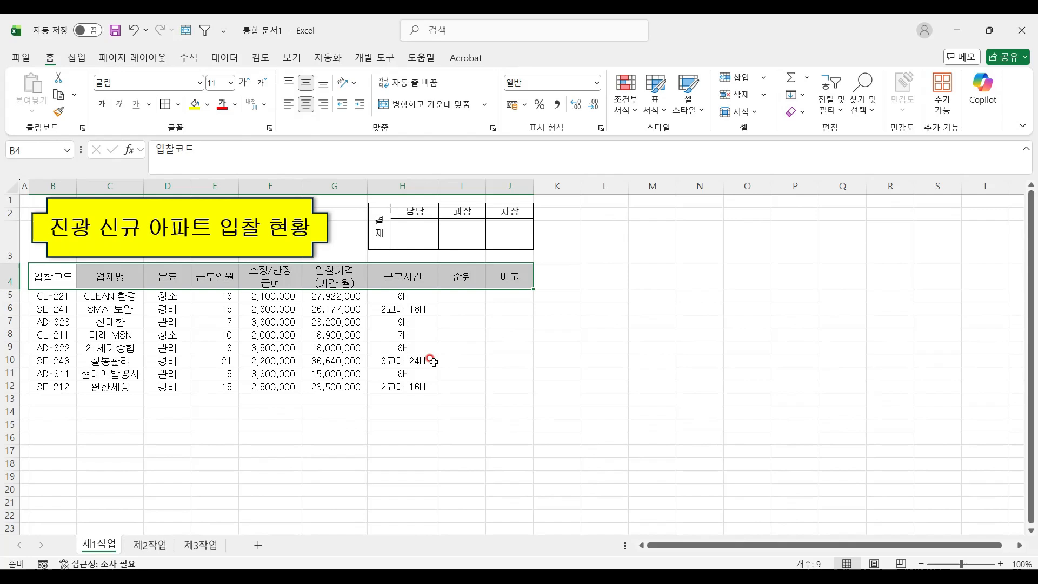
pyautogui.click(351, 413)
pyautogui.keyDown('ctrl'); pyautogui.click(458, 412); pyautogui.keyUp('ctrl')
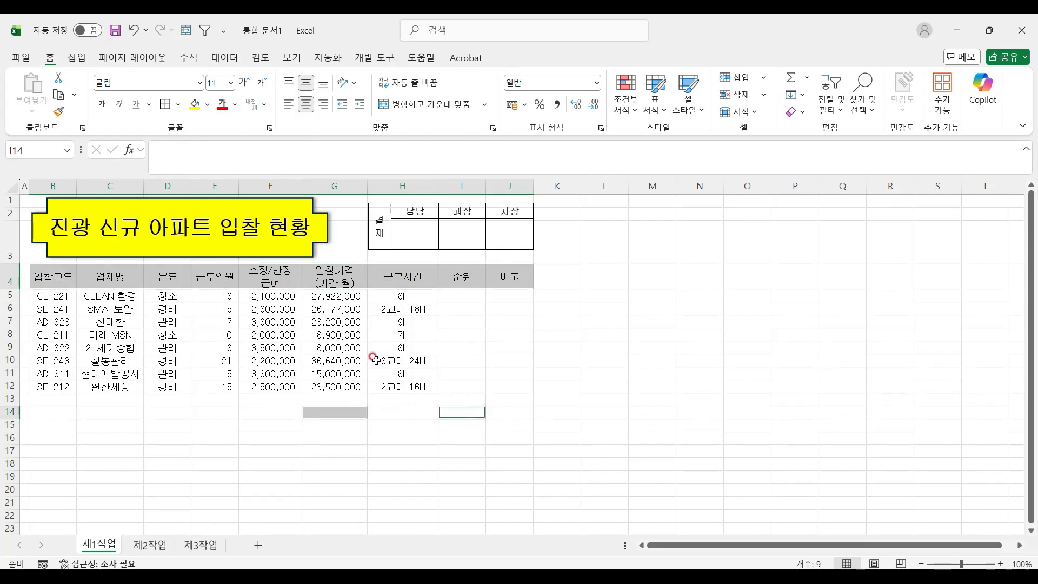
pyautogui.click(209, 106)
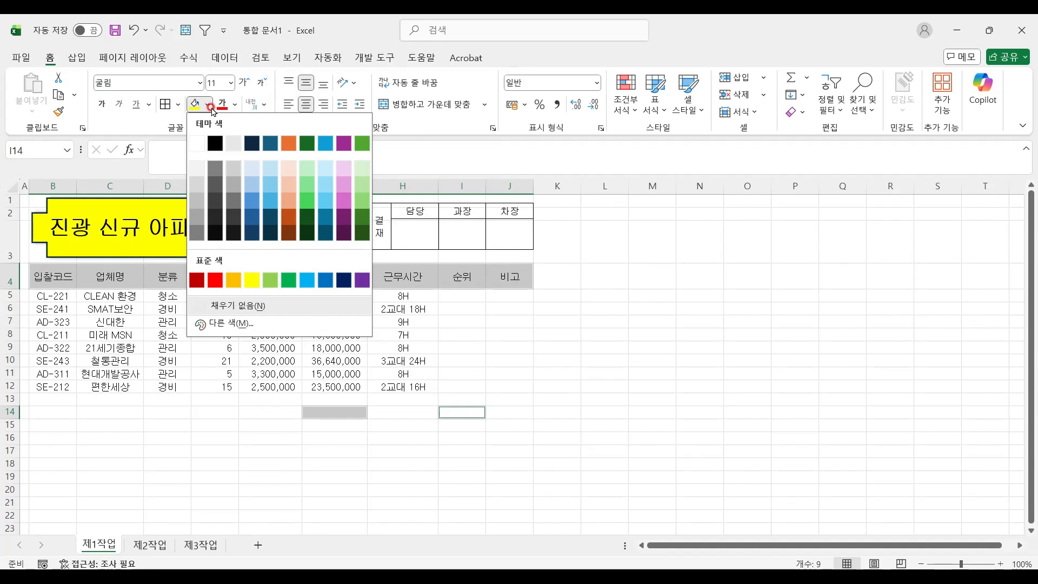
pyautogui.click(234, 280)
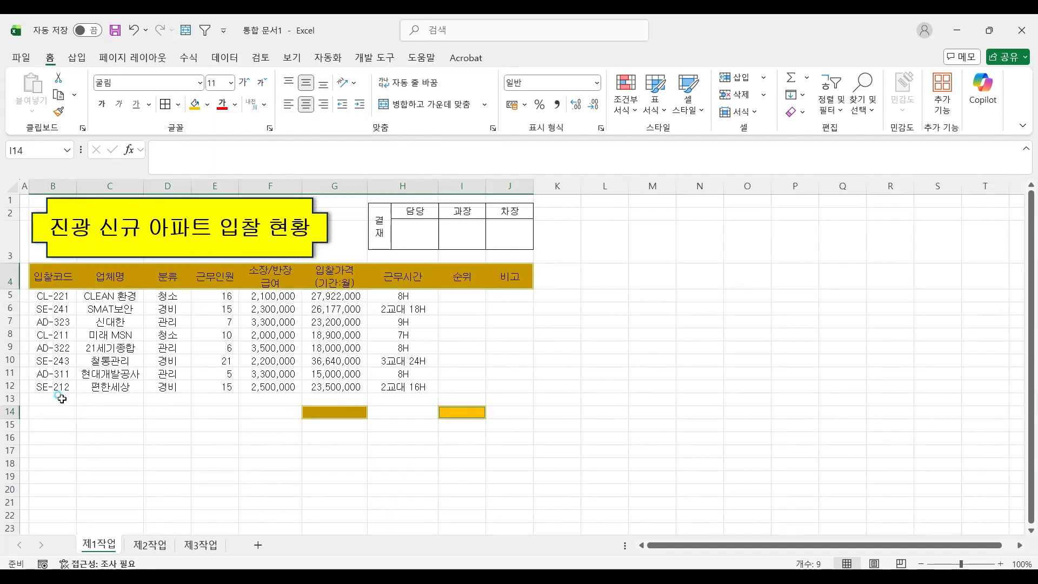
# - Merge and centre B13:D13, B14:D14, F13:F14 and G13:I13 as separate blocks below the table
pyautogui.moveTo(62, 398); pyautogui.dragTo(166, 398)
pyautogui.click(406, 108)
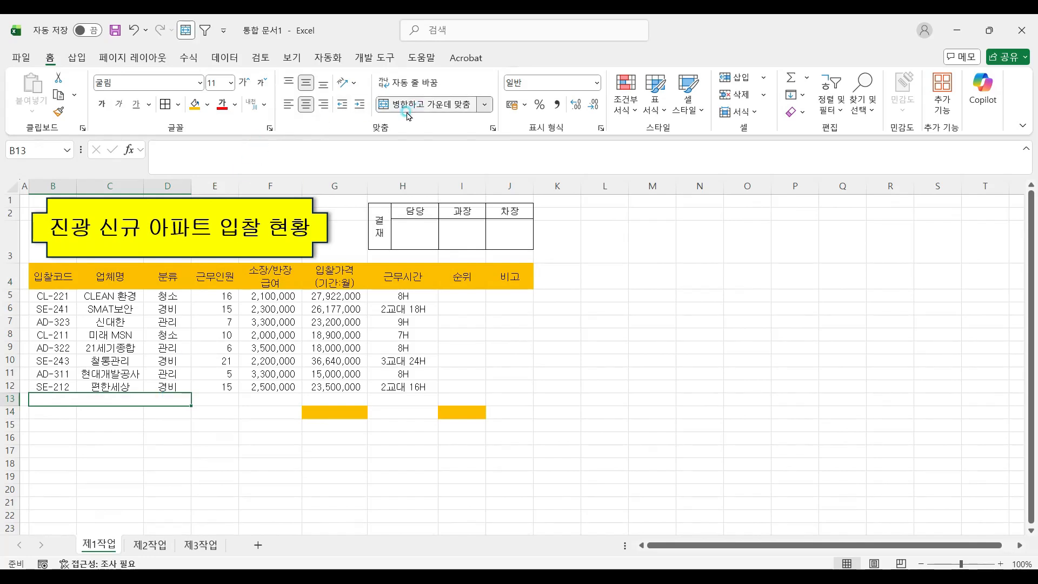
pyautogui.moveTo(190, 404); pyautogui.dragTo(190, 417)
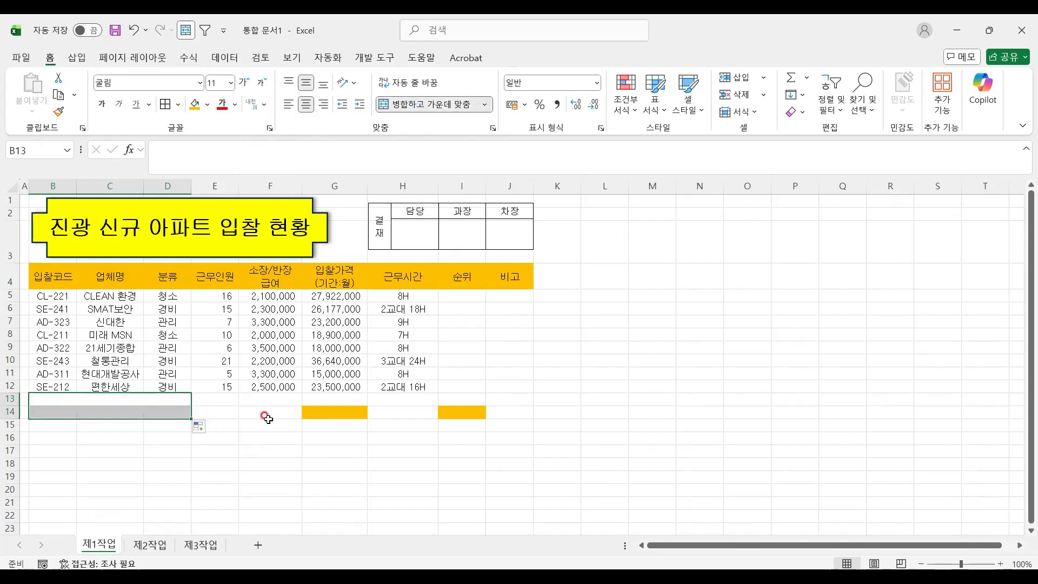
pyautogui.moveTo(270, 400); pyautogui.dragTo(469, 399)
pyautogui.click(427, 116)
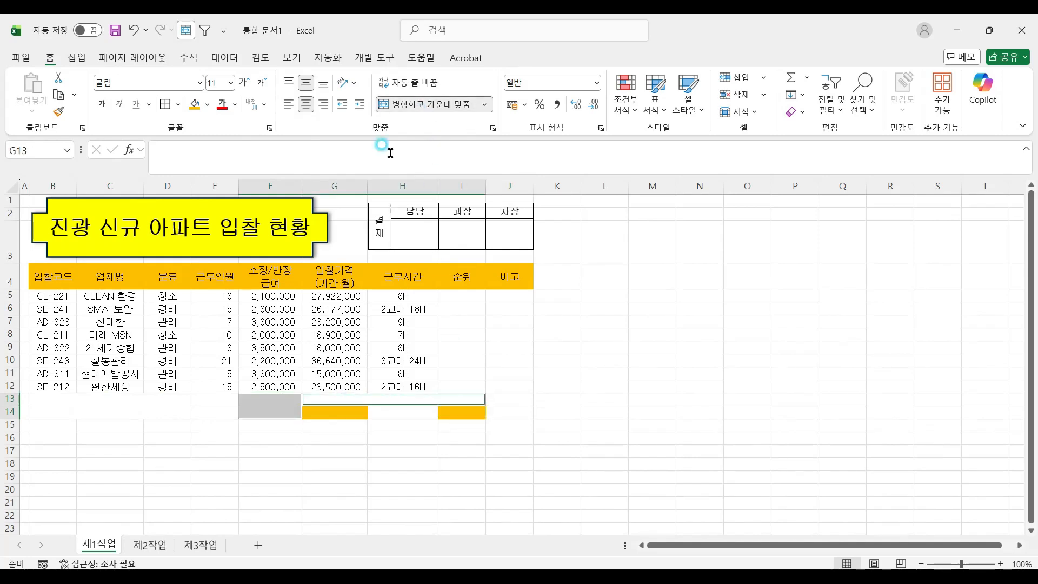
# - Enter "관리업체의 평균 근무인원" in B13, "최저 입찰가격(기간:월)" in B14, "청소업체의 총 근무인원" in G13, "업체명" in G14 and "근무인원" in I14
pyautogui.click(121, 400)
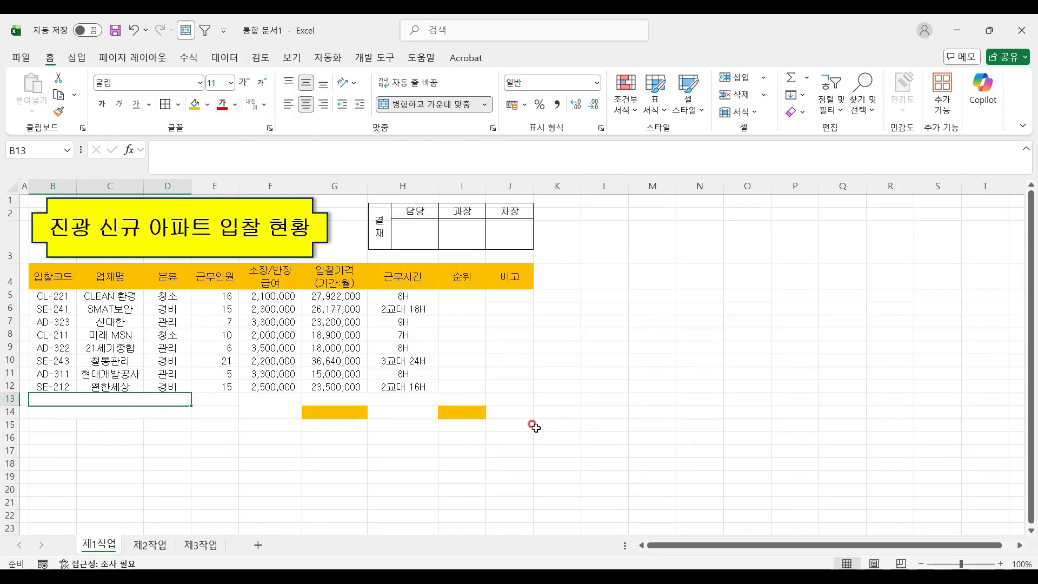
pyautogui.write('관리업체의 평규')
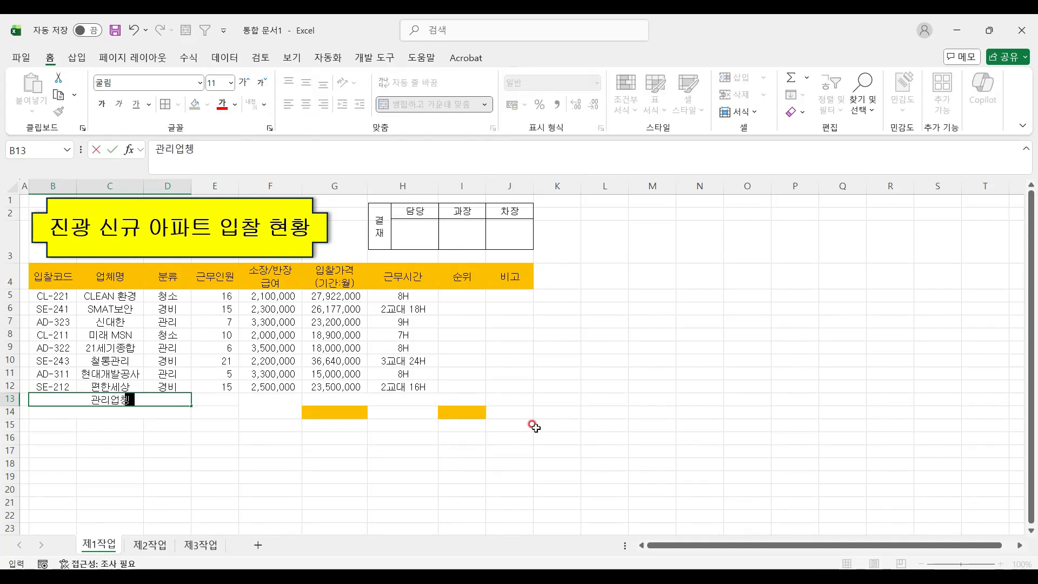
pyautogui.write(' 근ㅁ')
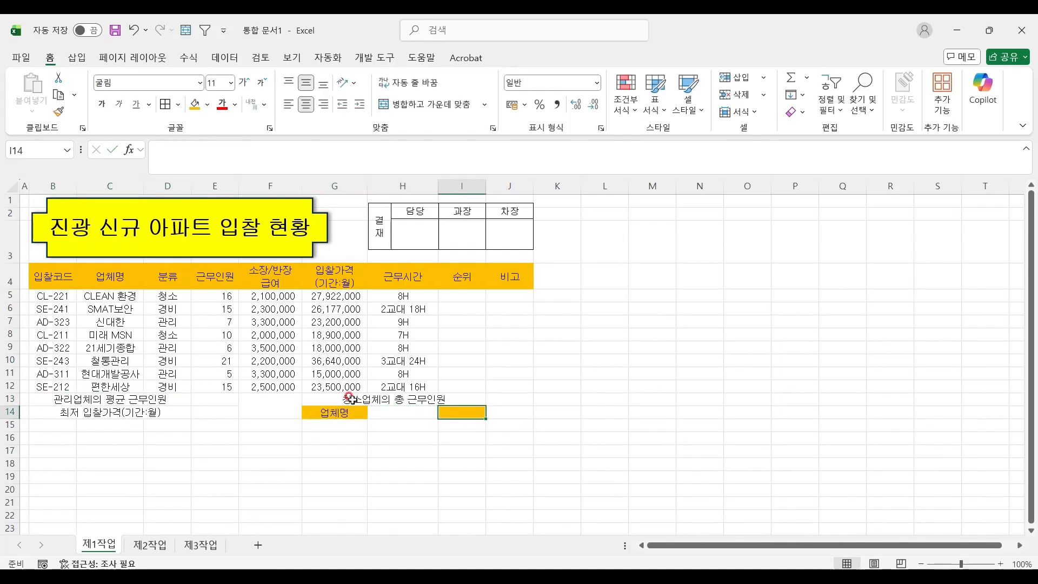
pyautogui.press('Right')
pyautogui.press('Right')
pyautogui.write('근')
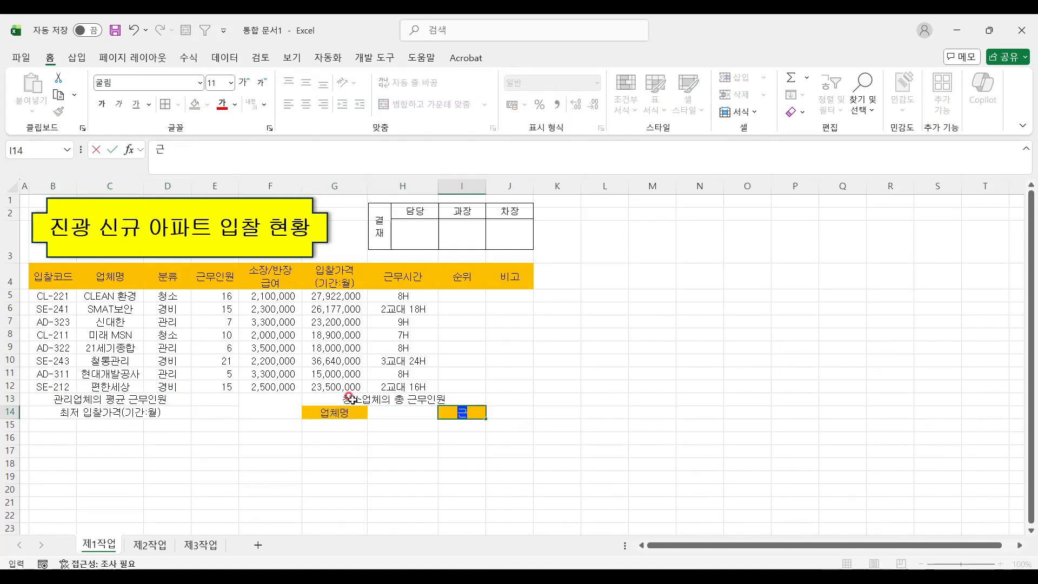
pyautogui.write('무인우')
pyautogui.click(566, 385)
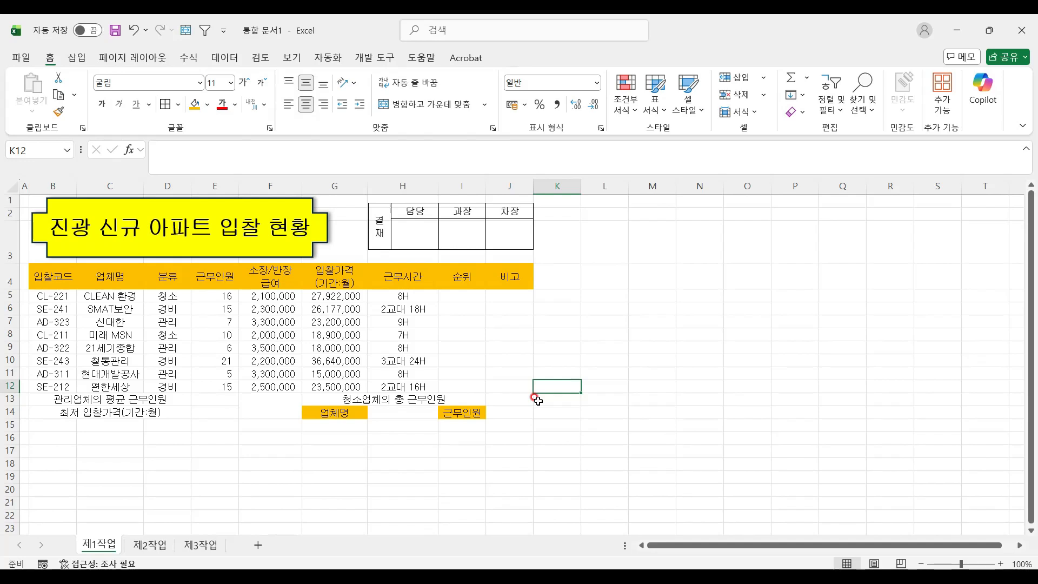
# - Add list data validation to H14 with source =$C$5:$C$12 and choose CLEAN 환경 from its list
pyautogui.click(396, 413)
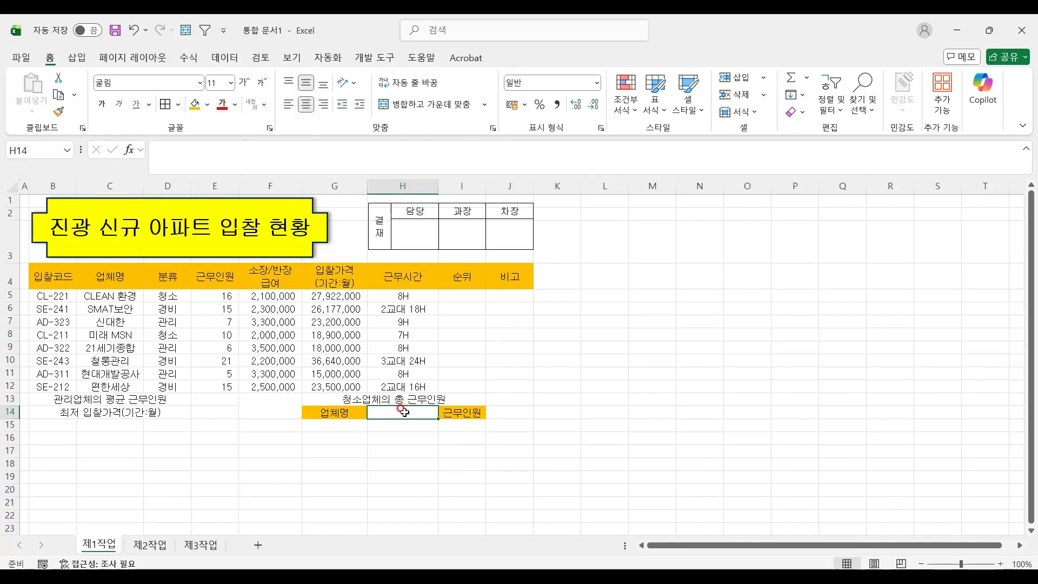
pyautogui.click(224, 57)
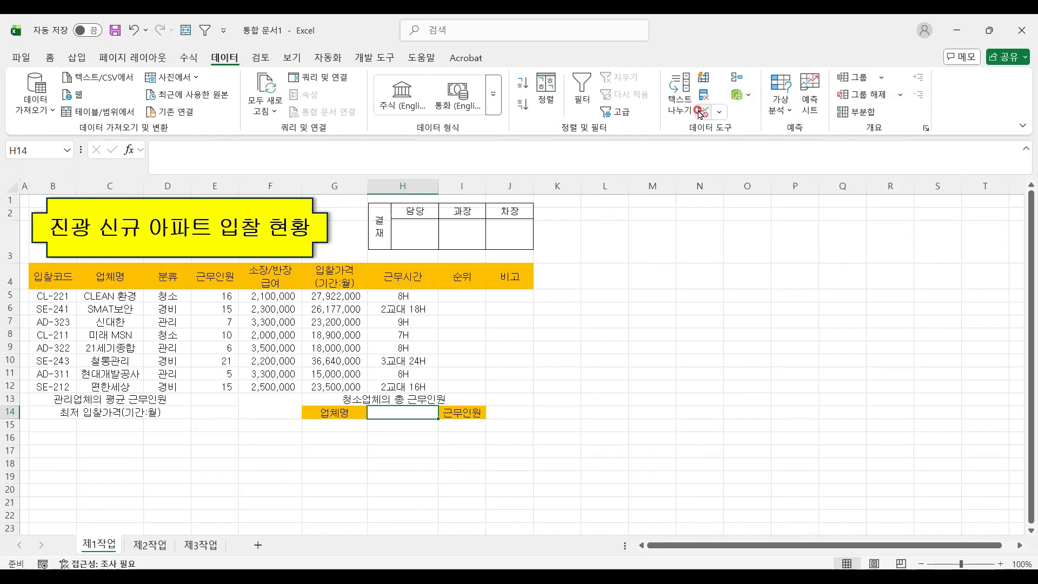
pyautogui.click(702, 113)
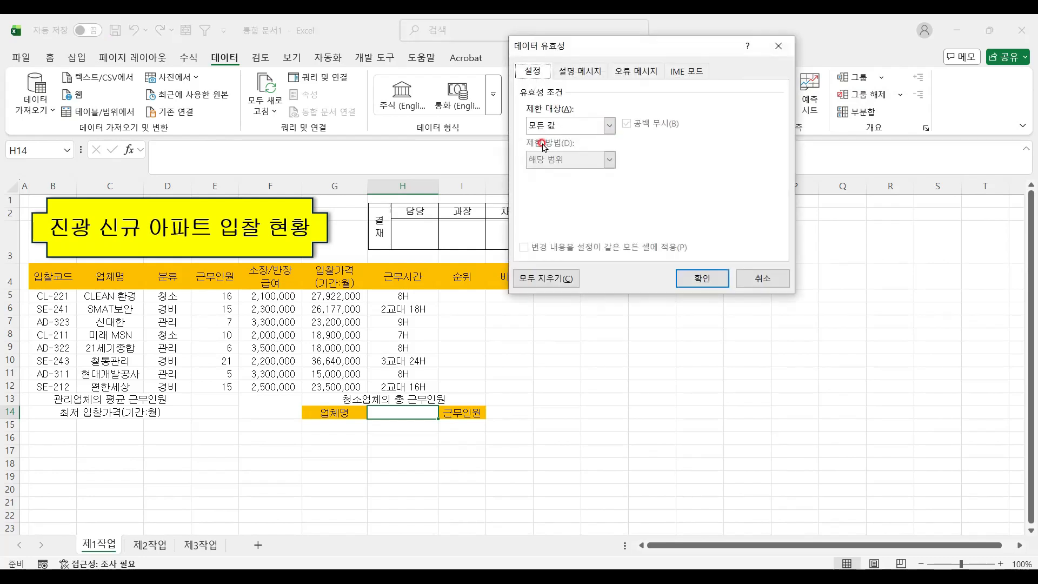
pyautogui.click(567, 127)
pyautogui.click(546, 168)
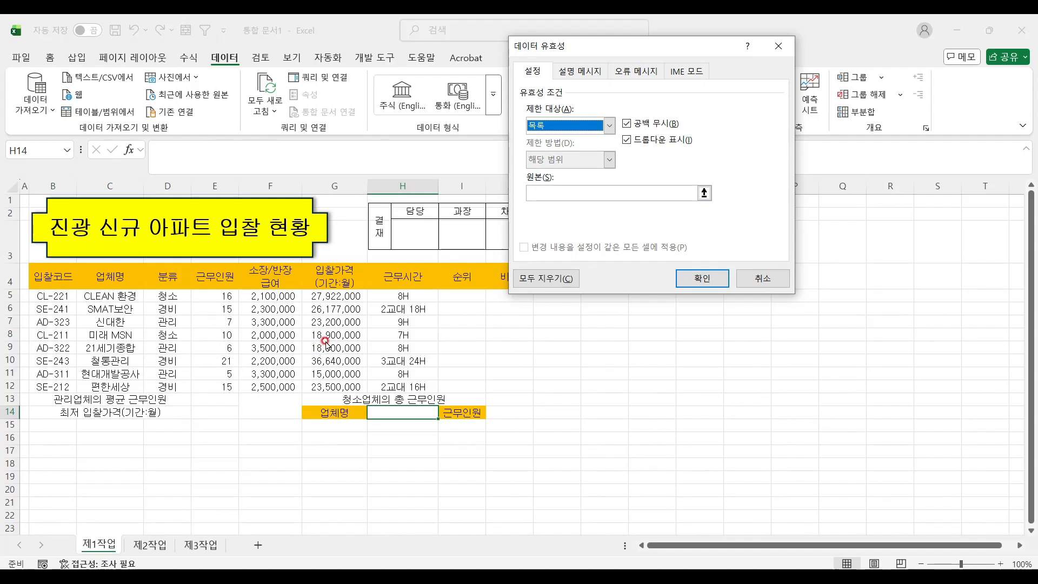
pyautogui.click(556, 189)
pyautogui.moveTo(125, 299); pyautogui.dragTo(111, 387)
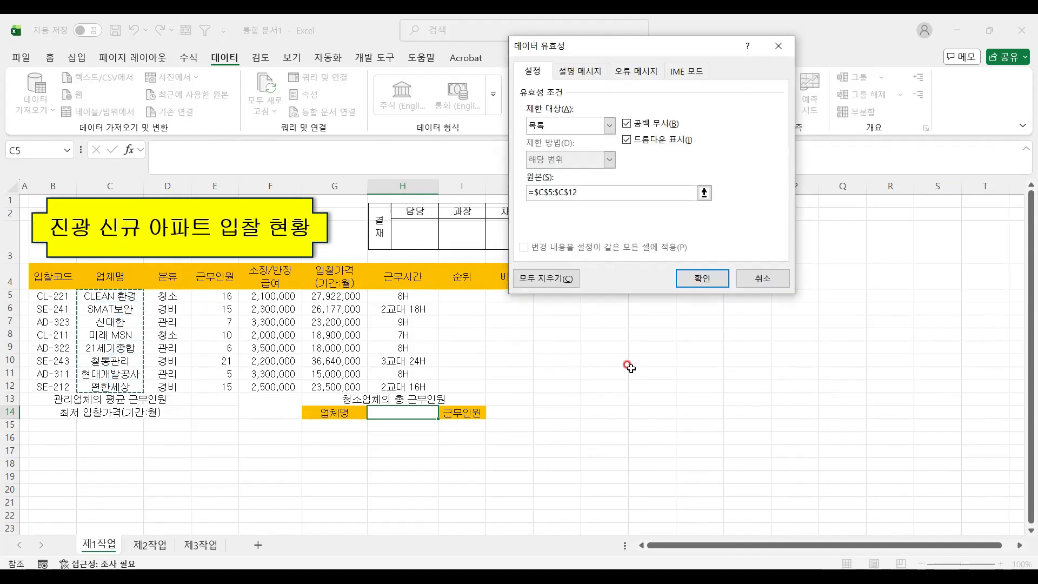
pyautogui.click(700, 278)
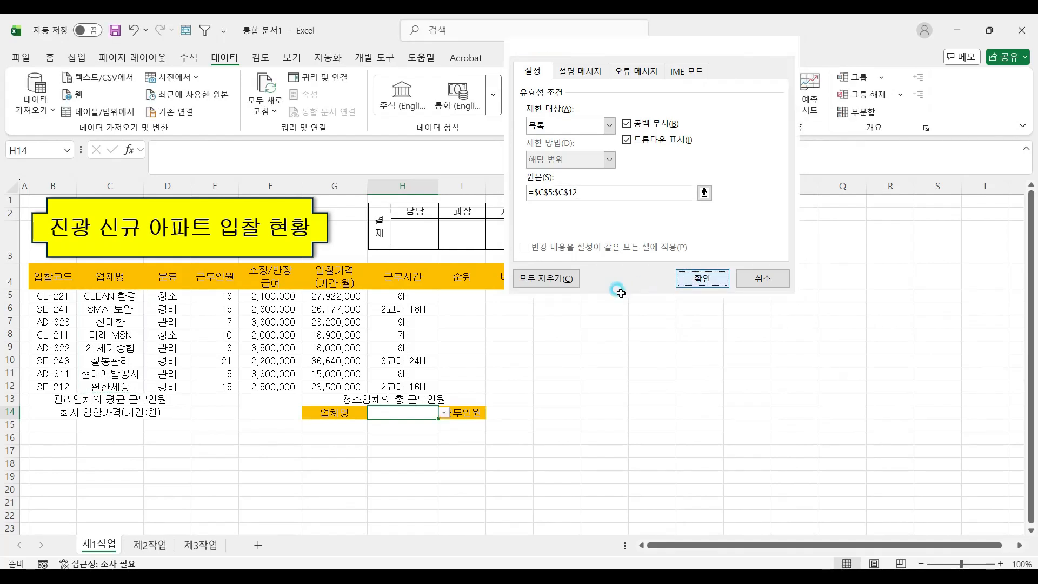
pyautogui.click(444, 413)
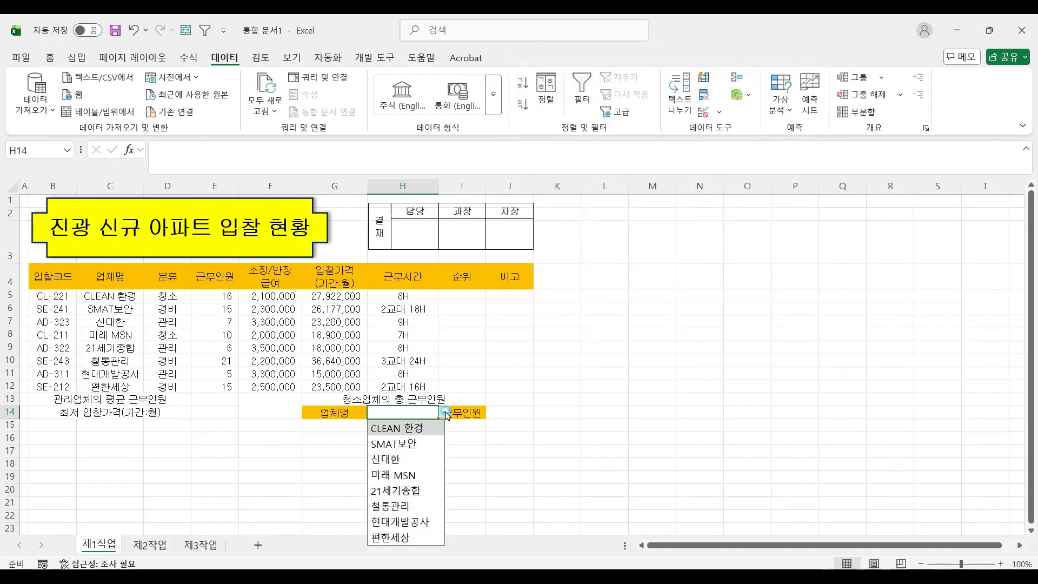
pyautogui.click(411, 429)
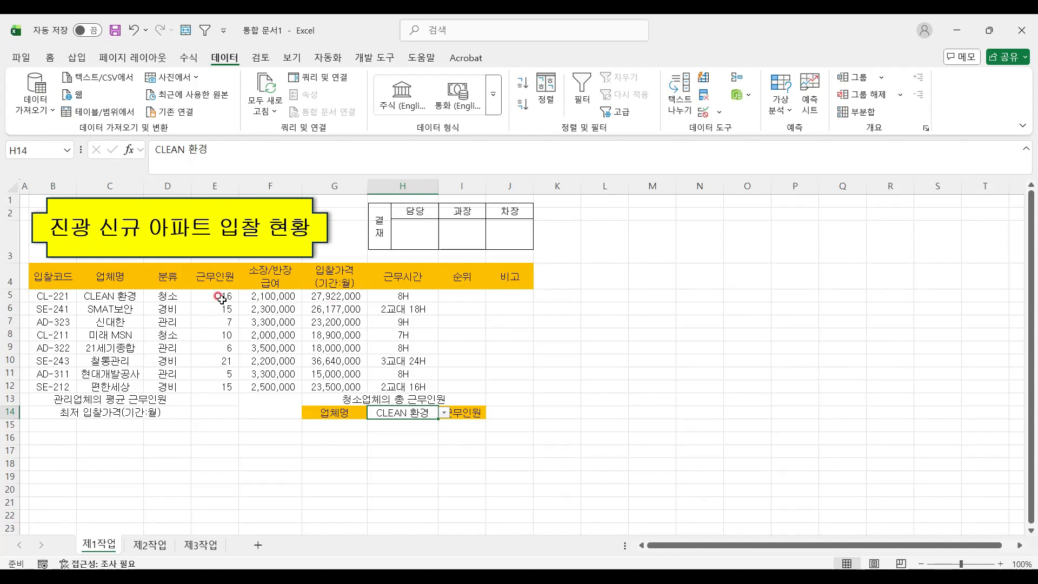
# - Apply the custom number format G/표준명 to the 근무인원 values in E5:E12
pyautogui.moveTo(222, 298); pyautogui.dragTo(221, 386)
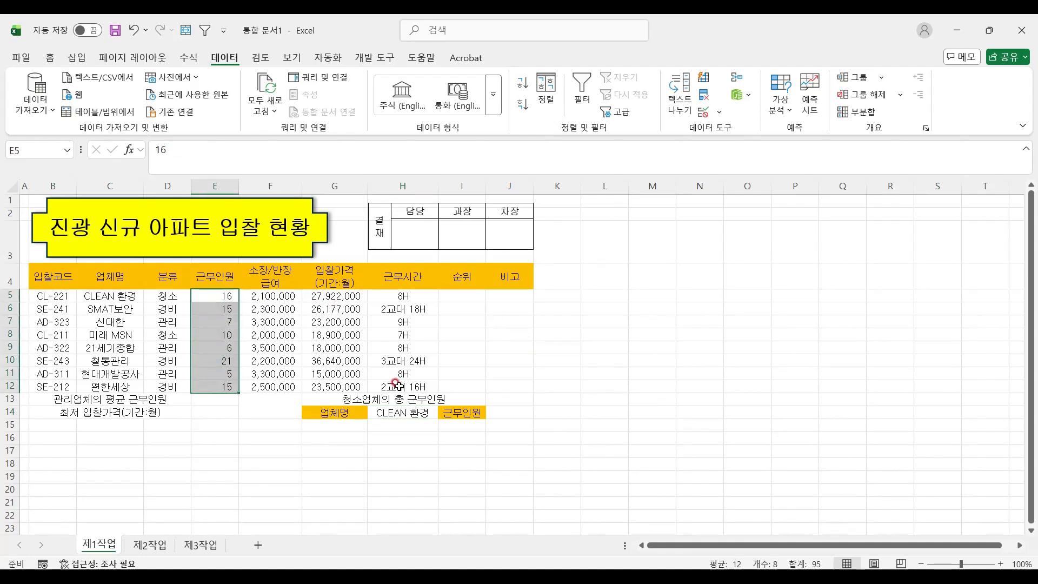
pyautogui.rightClick(224, 334)
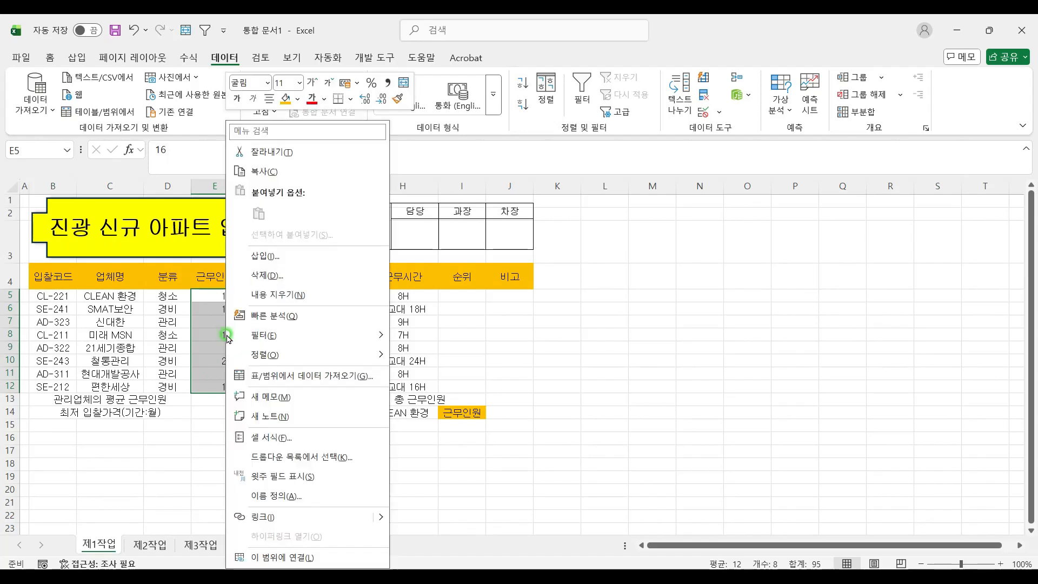
pyautogui.click(305, 439)
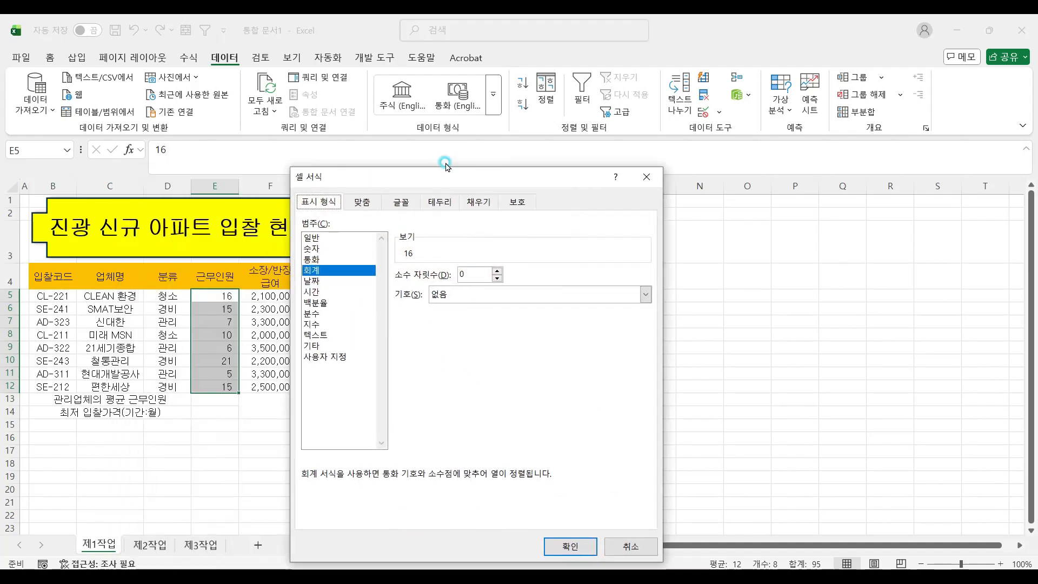
pyautogui.click(389, 267)
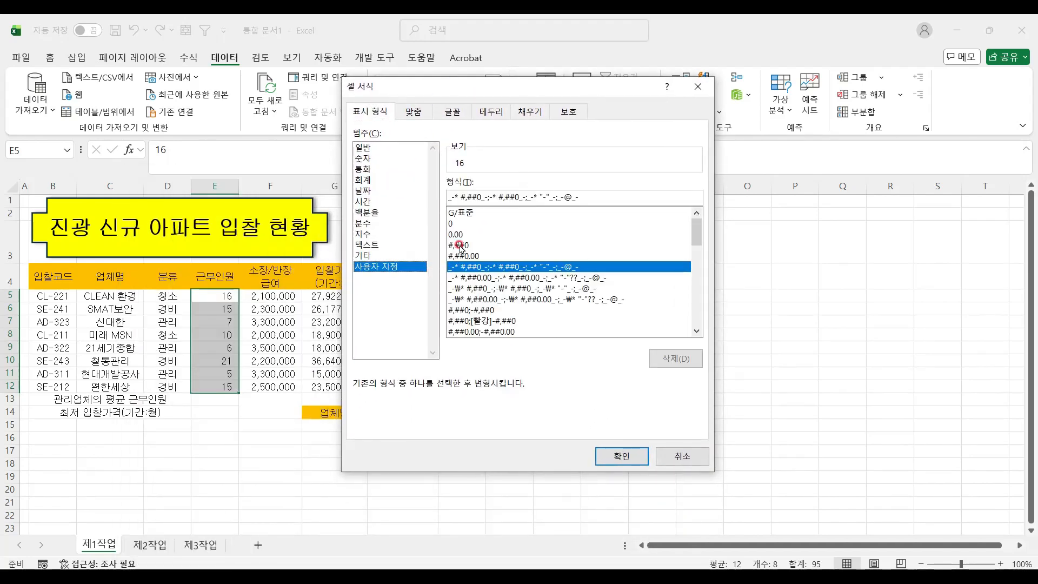
pyautogui.click(459, 212)
pyautogui.click(462, 246)
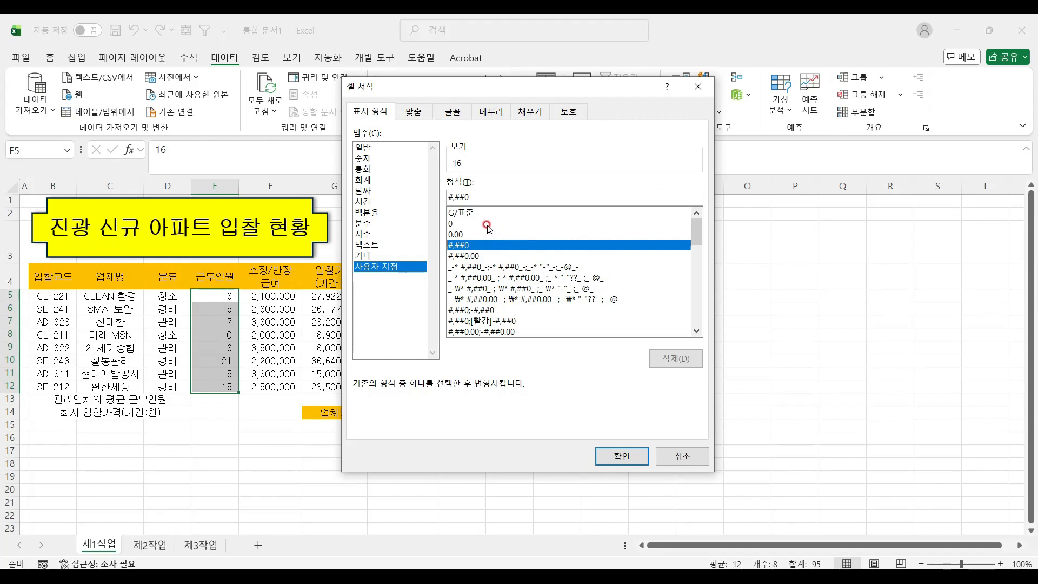
pyautogui.click(459, 214)
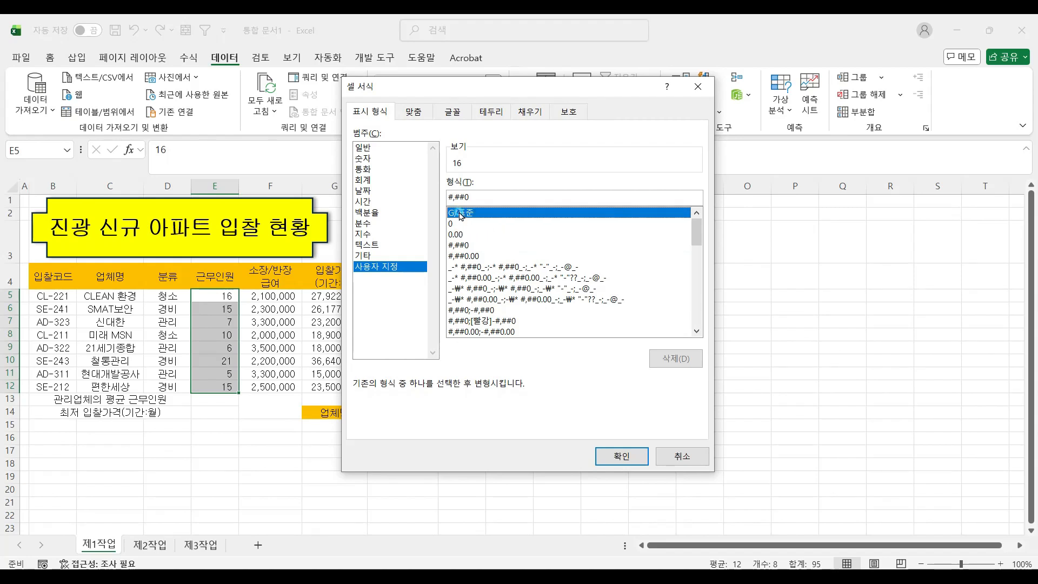
pyautogui.click(489, 200)
pyautogui.write('며')
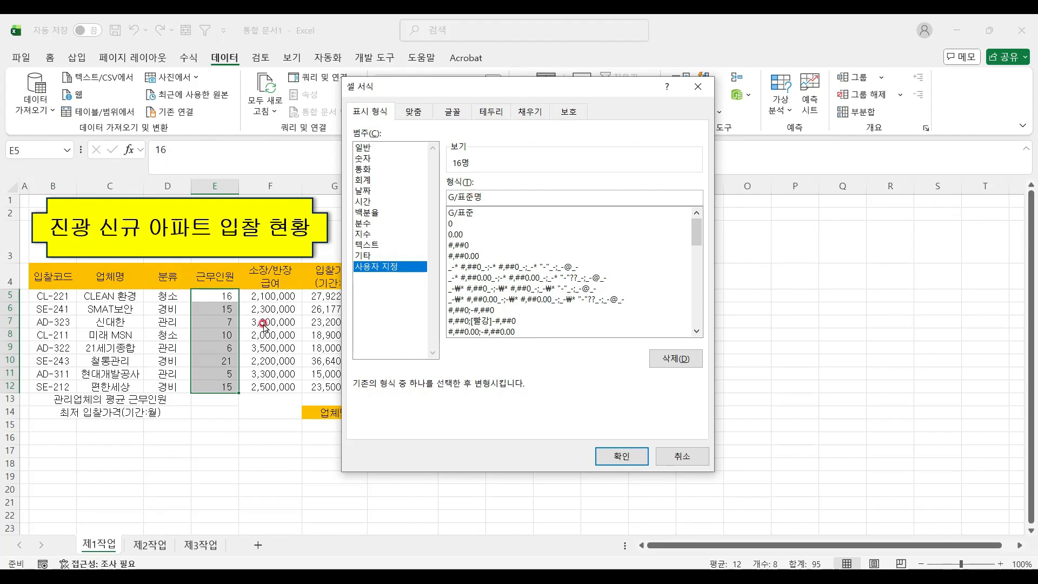
pyautogui.click(621, 456)
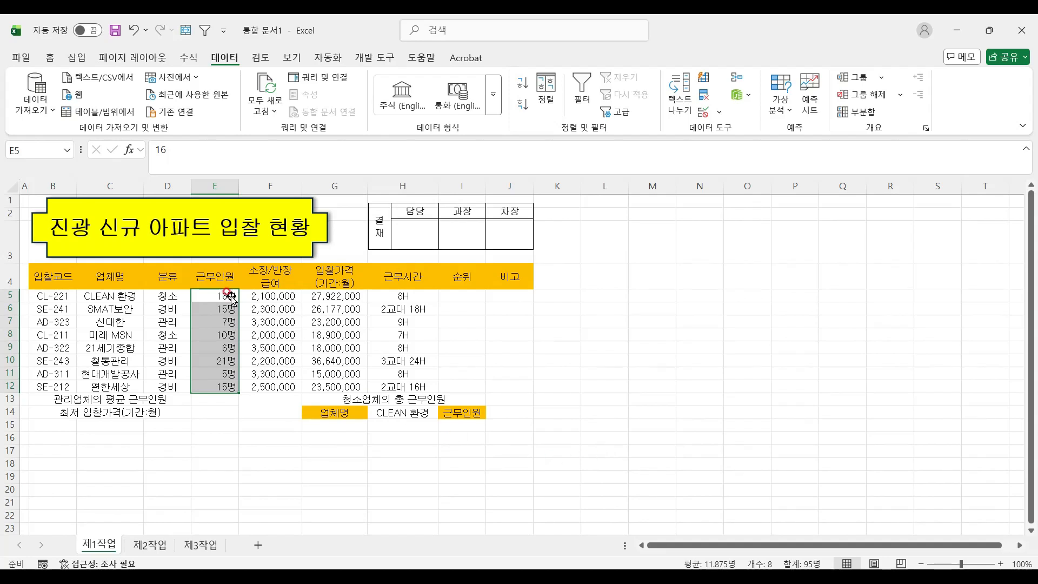
# - Define the name 분류 for the range D5:D12
pyautogui.click(156, 297)
pyautogui.moveTo(157, 296); pyautogui.dragTo(170, 389)
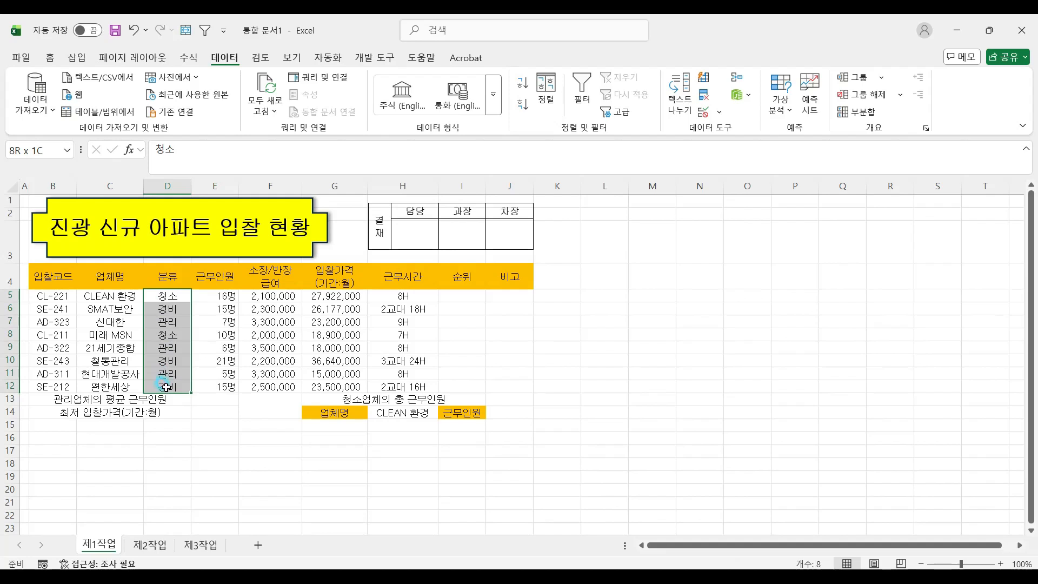
pyautogui.click(28, 145)
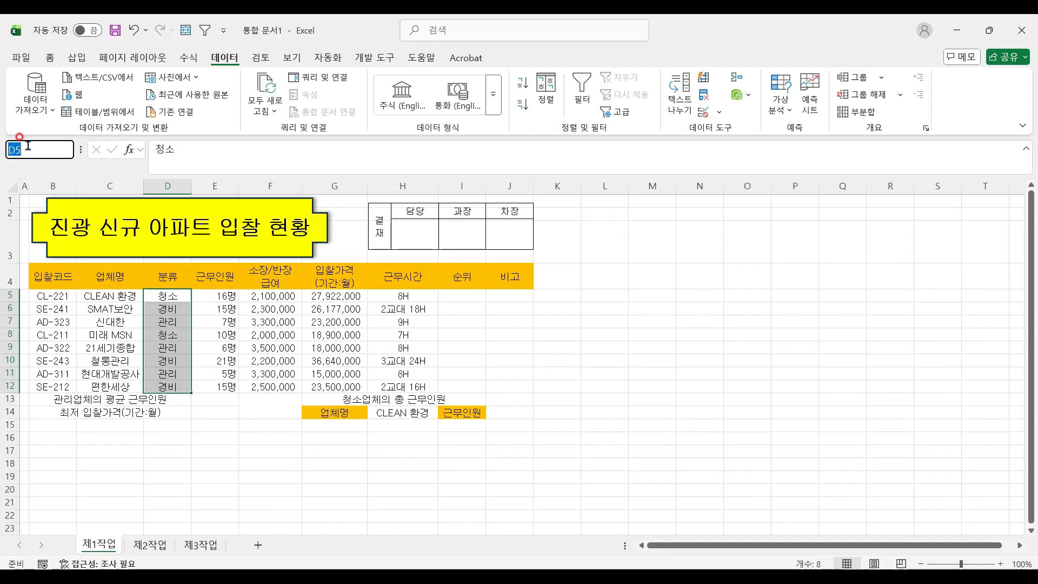
pyautogui.write('분류')
pyautogui.press('Return')
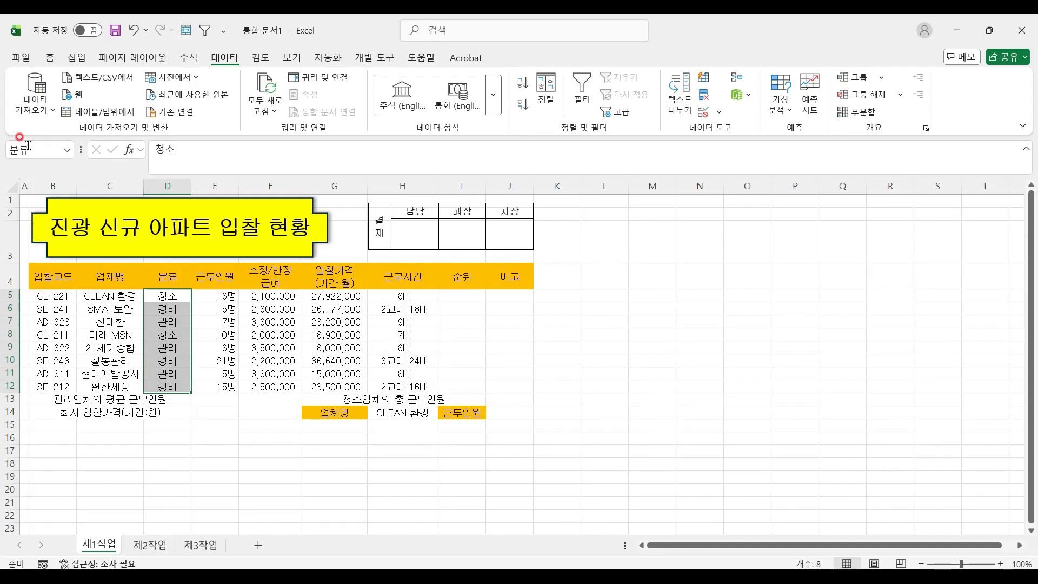
# - Apply all borders to B4:J14 and add a thick outside border around the whole range
pyautogui.moveTo(48, 278); pyautogui.dragTo(527, 415)
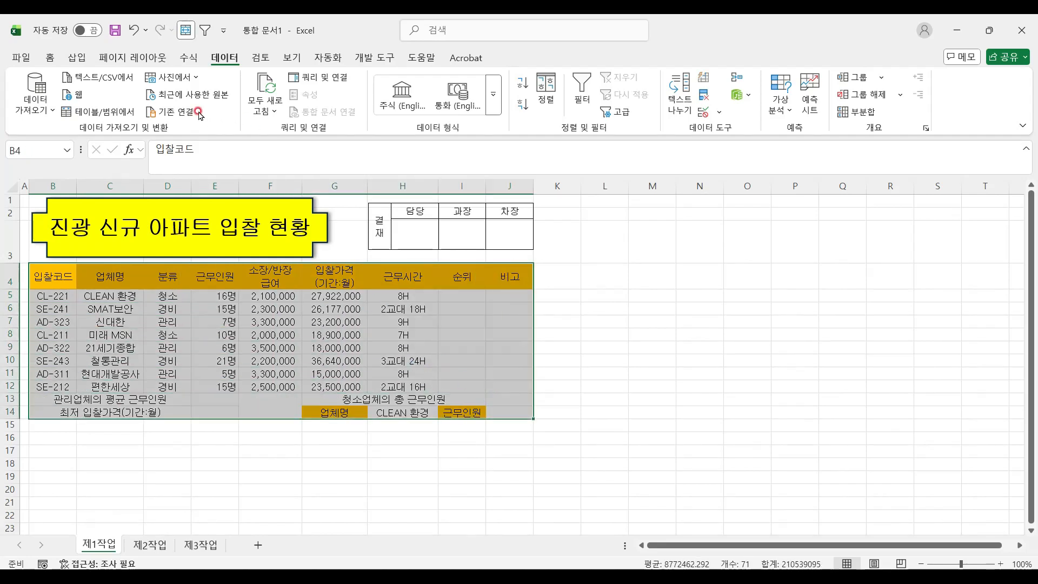
pyautogui.click(50, 57)
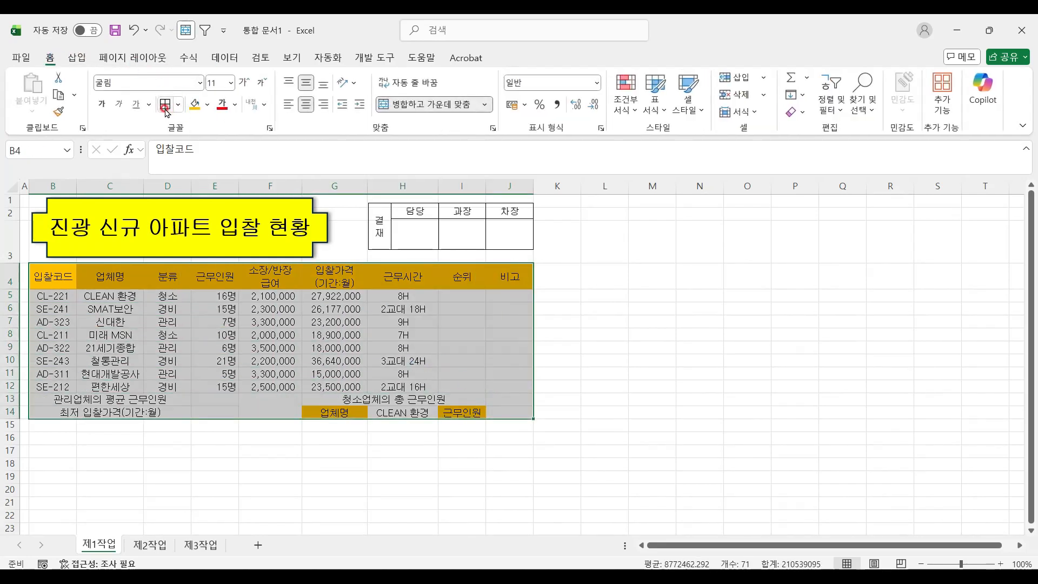
pyautogui.click(165, 104)
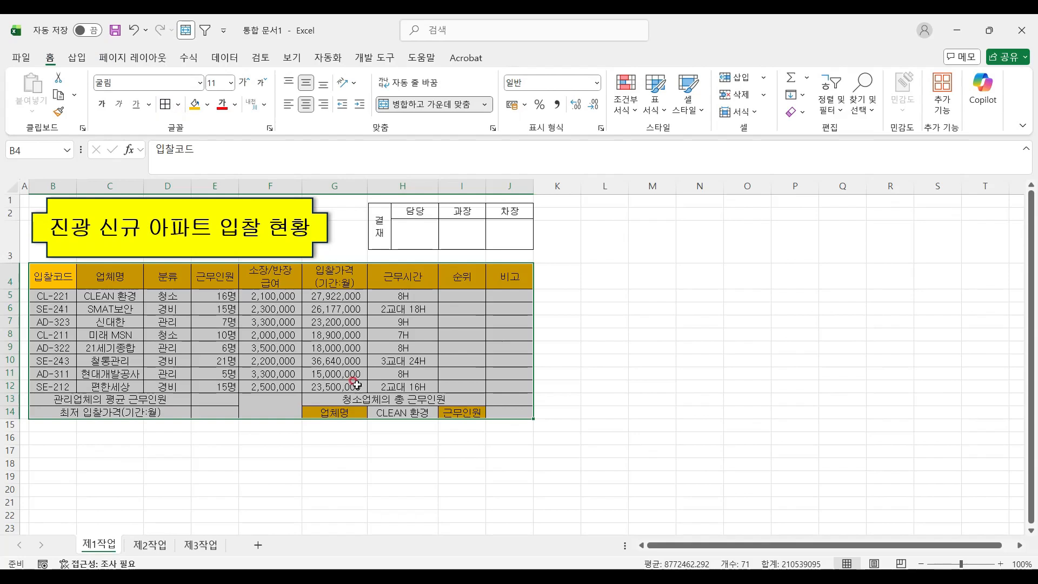
pyautogui.click(177, 104)
pyautogui.click(201, 282)
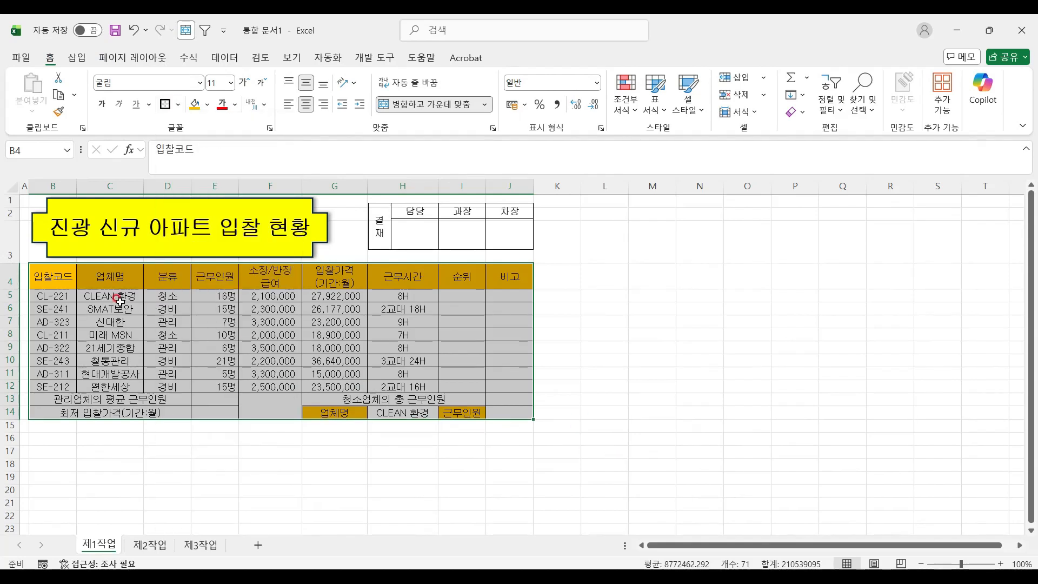
# - Add a thick outside border around the data rows B5:J12
pyautogui.moveTo(66, 295); pyautogui.dragTo(513, 386)
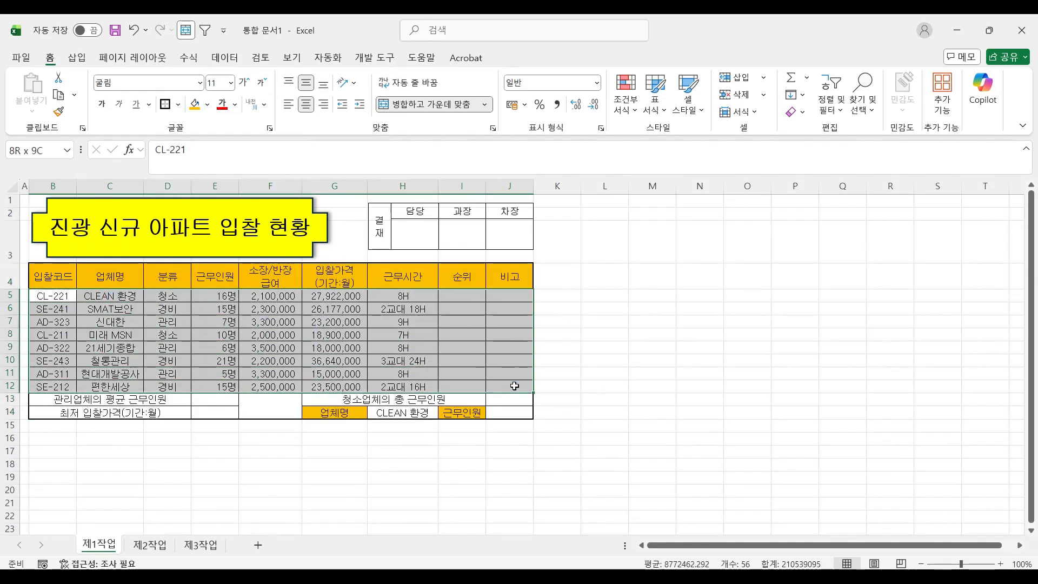
pyautogui.click(164, 104)
pyautogui.click(632, 410)
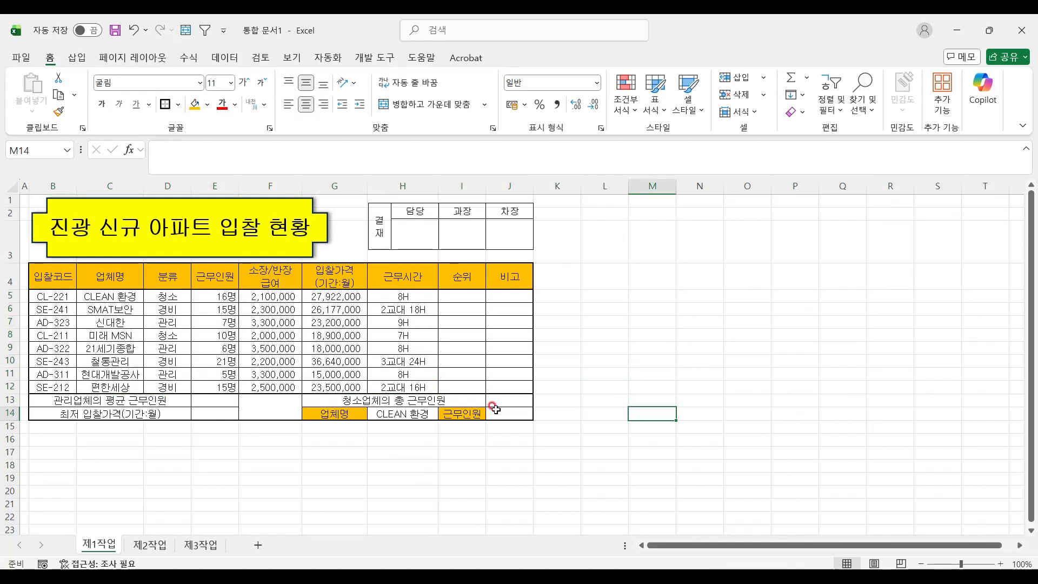
# - Add both diagonal border lines to the merged cell F13:F14 so they form an X
pyautogui.click(268, 404)
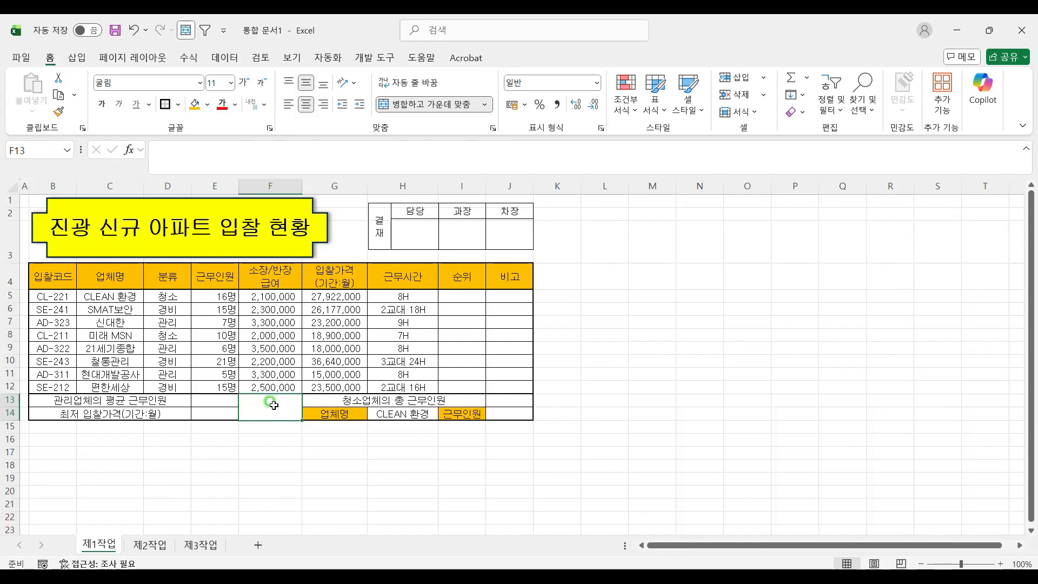
pyautogui.rightClick(273, 405)
pyautogui.click(347, 438)
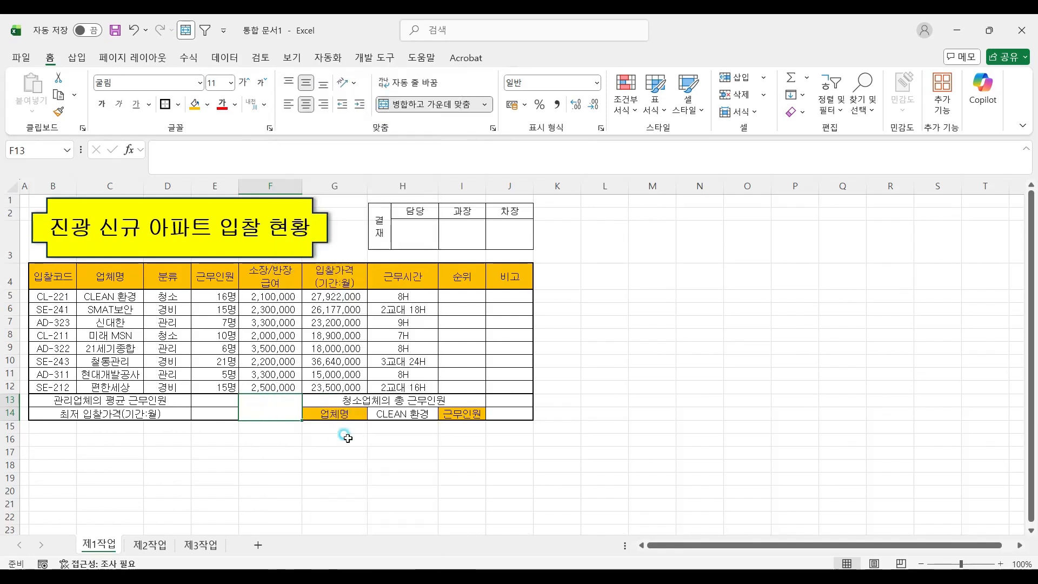
pyautogui.click(297, 205)
pyautogui.click(309, 387)
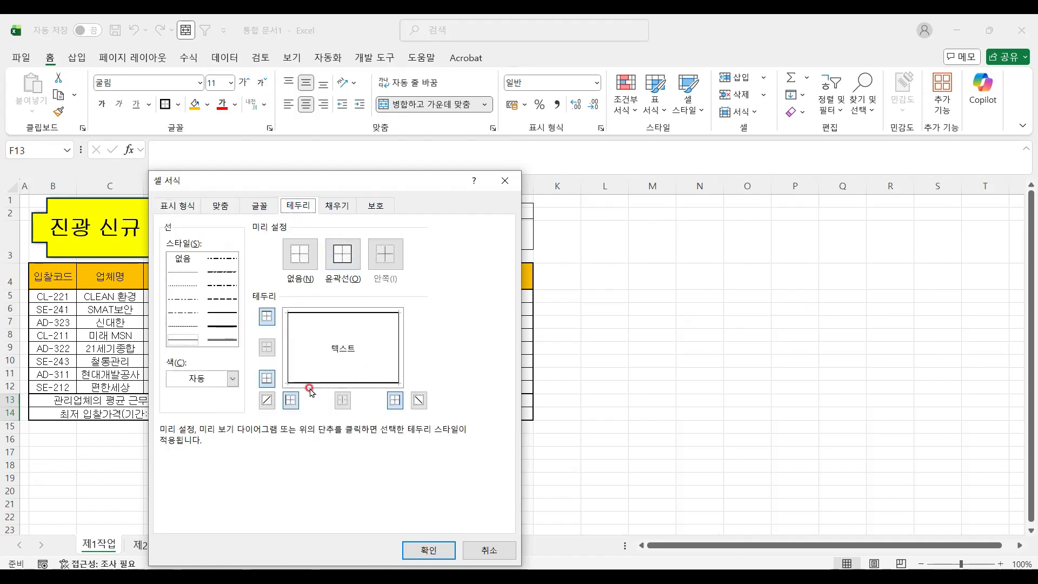
pyautogui.click(266, 400)
pyautogui.click(419, 400)
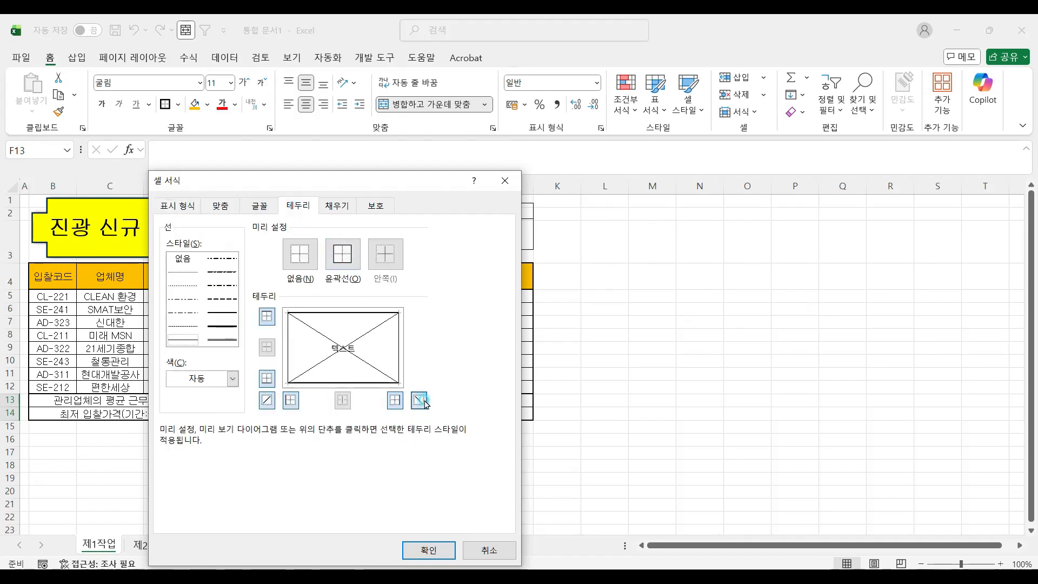
pyautogui.click(236, 326)
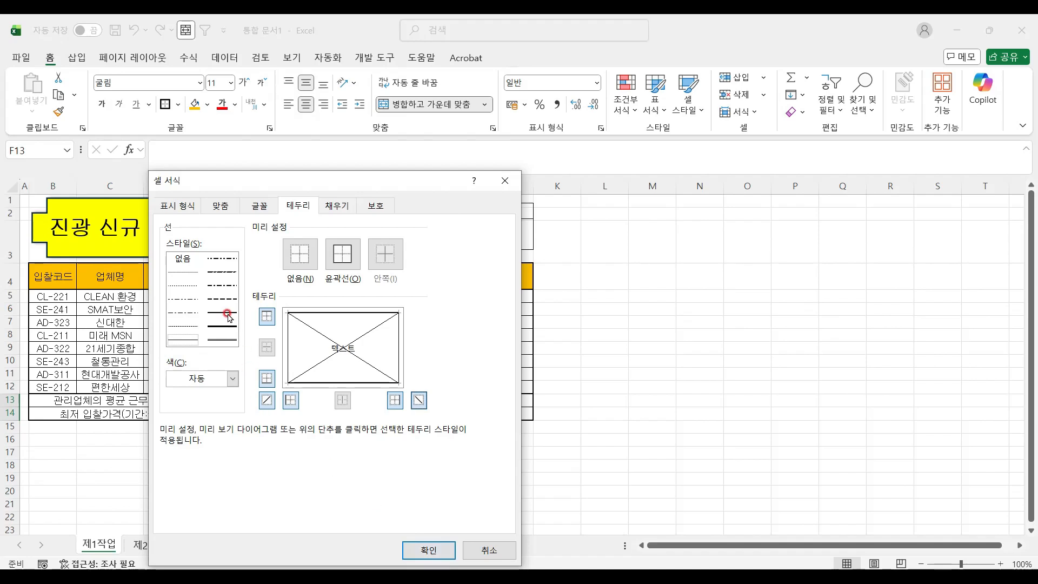
pyautogui.click(178, 337)
pyautogui.click(428, 549)
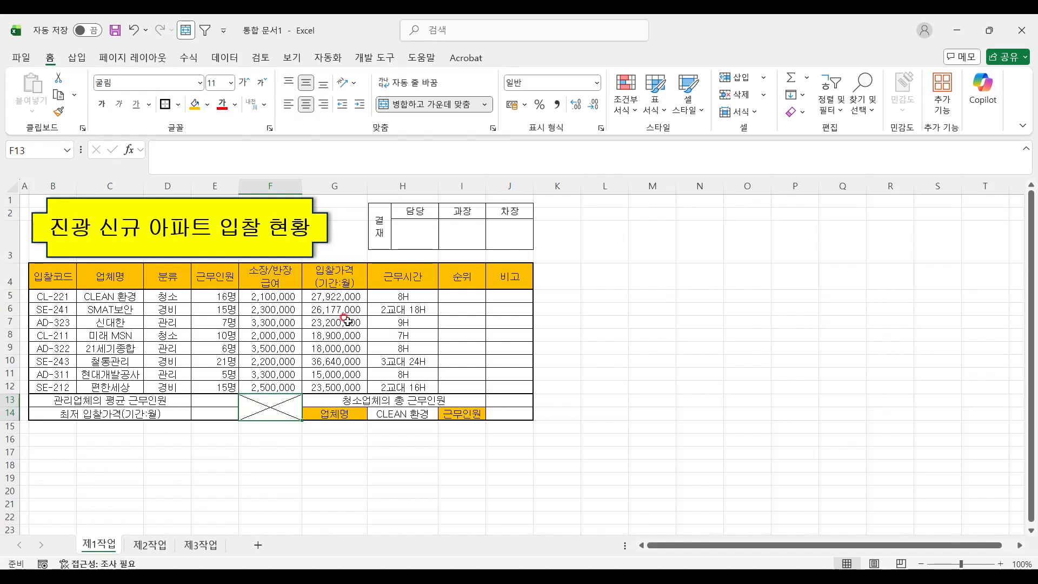
# - Enter =RANK.EQ(G5,$G$5:$G$12,0) in cell I5 to rank the first bid price in descending order
pyautogui.click(462, 296)
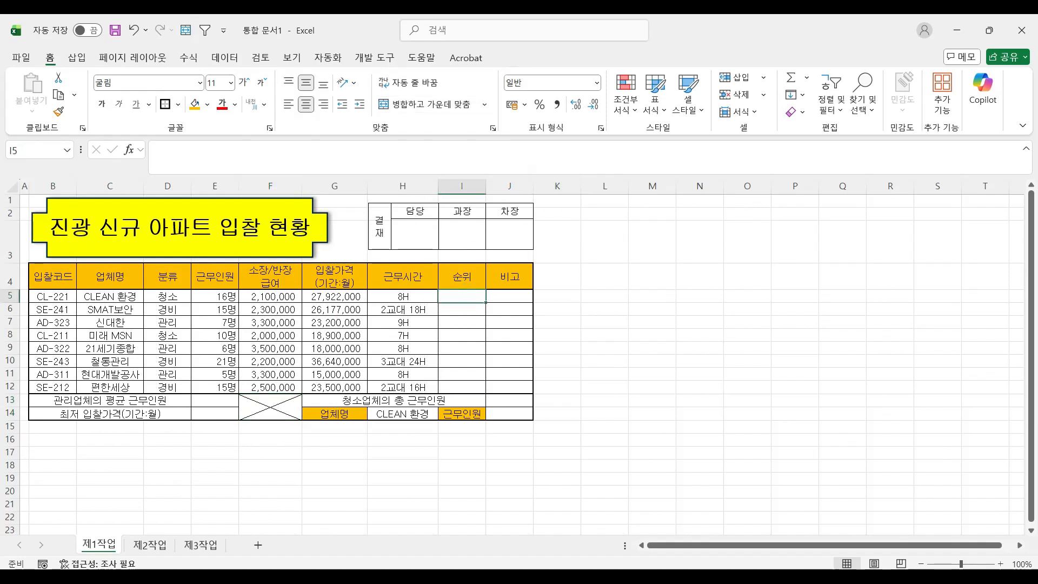
pyautogui.click(1002, 564)
pyautogui.click(1002, 564)
pyautogui.click(1002, 563)
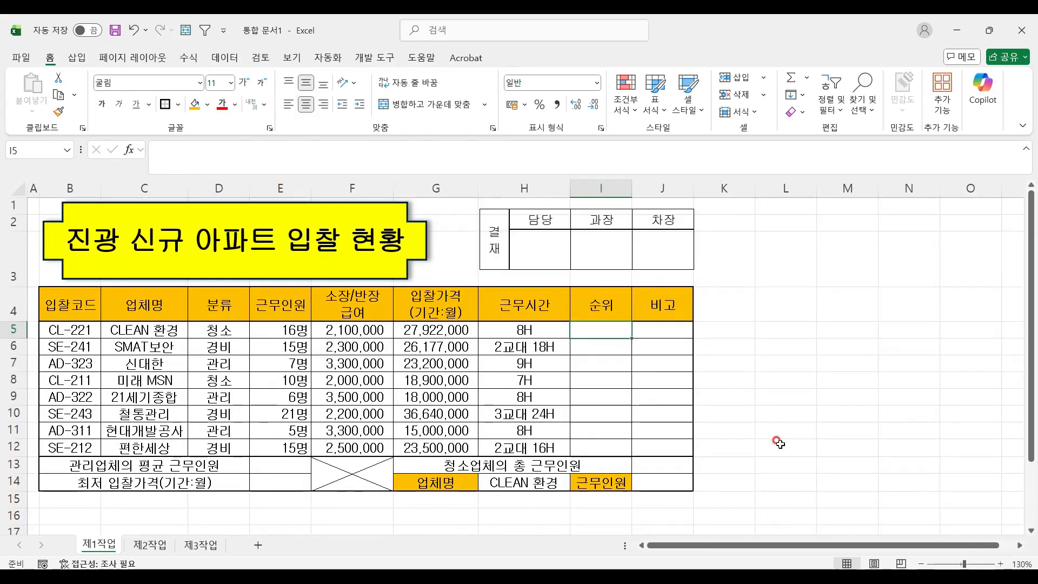
pyautogui.click(609, 327)
pyautogui.click(442, 330)
pyautogui.moveTo(442, 330); pyautogui.dragTo(442, 447)
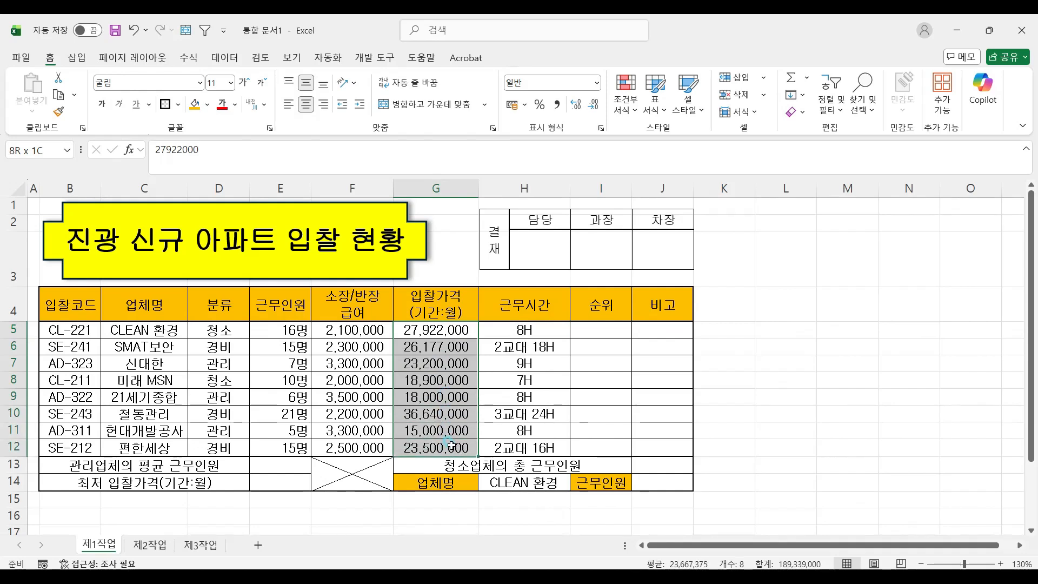
pyautogui.click(593, 333)
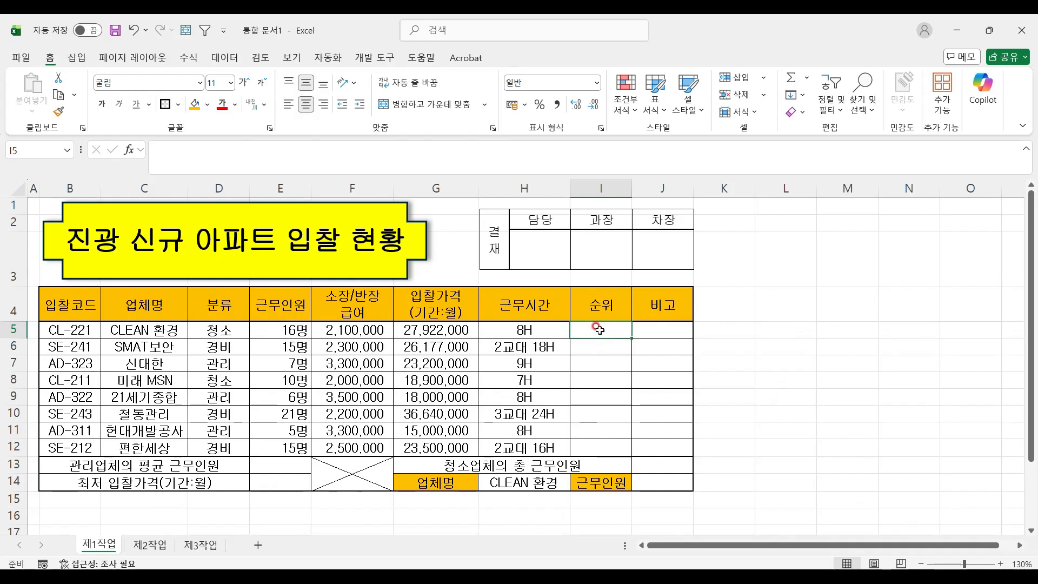
pyautogui.write('=')
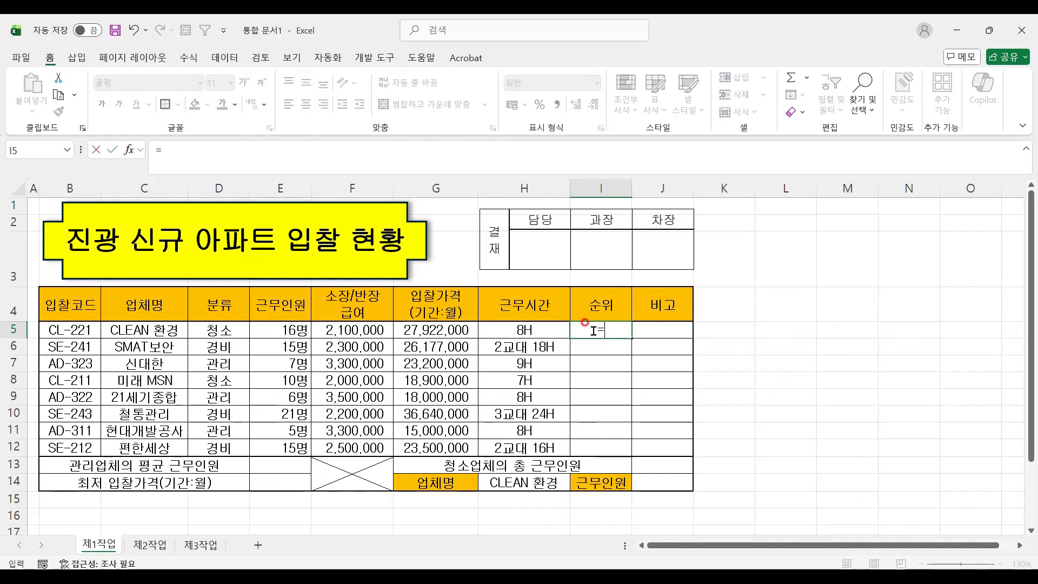
pyautogui.write('RAN')
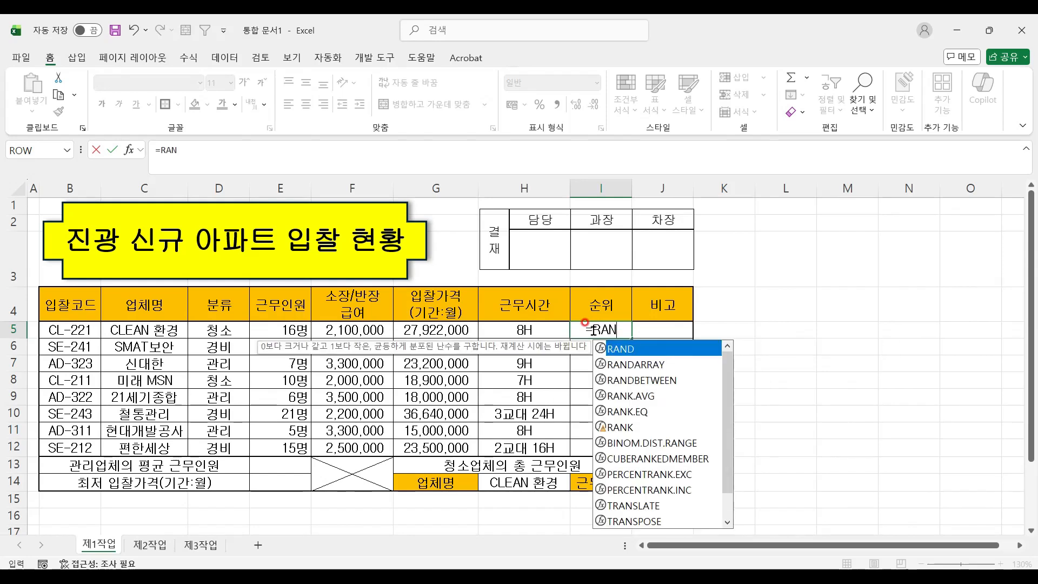
pyautogui.click(653, 412)
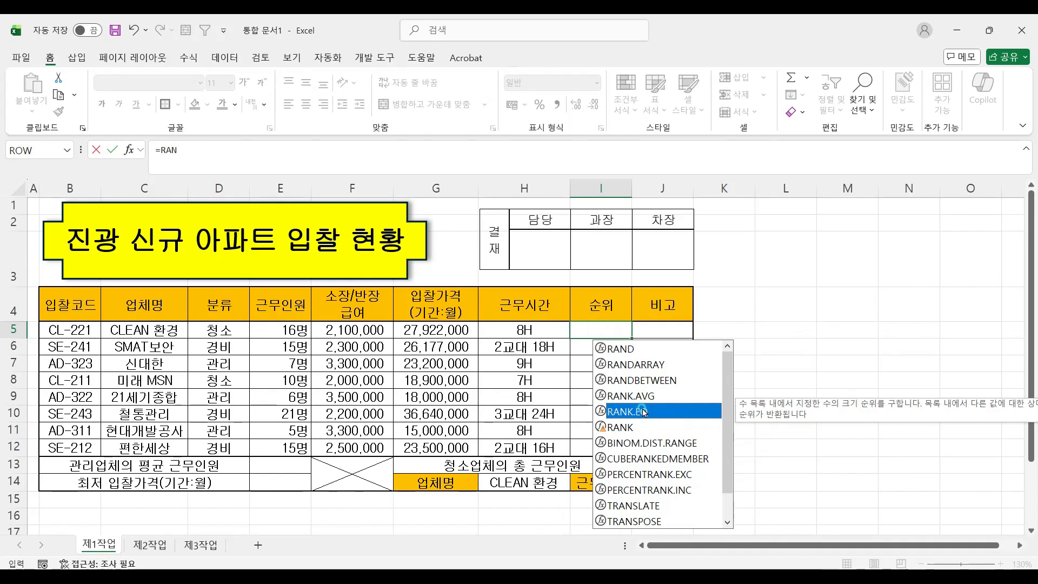
pyautogui.doubleClick(653, 412)
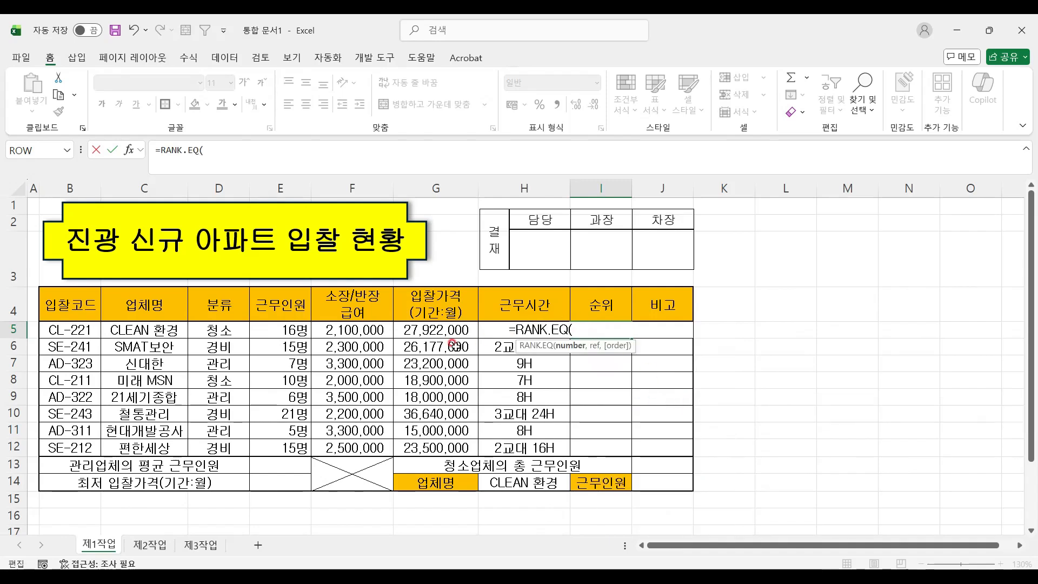
pyautogui.click(444, 328)
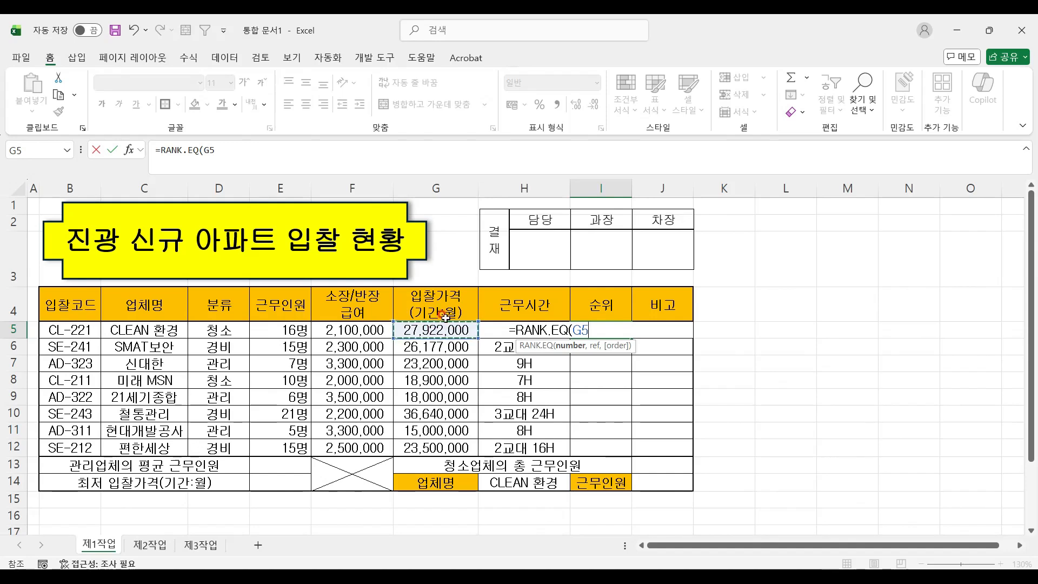
pyautogui.write(',')
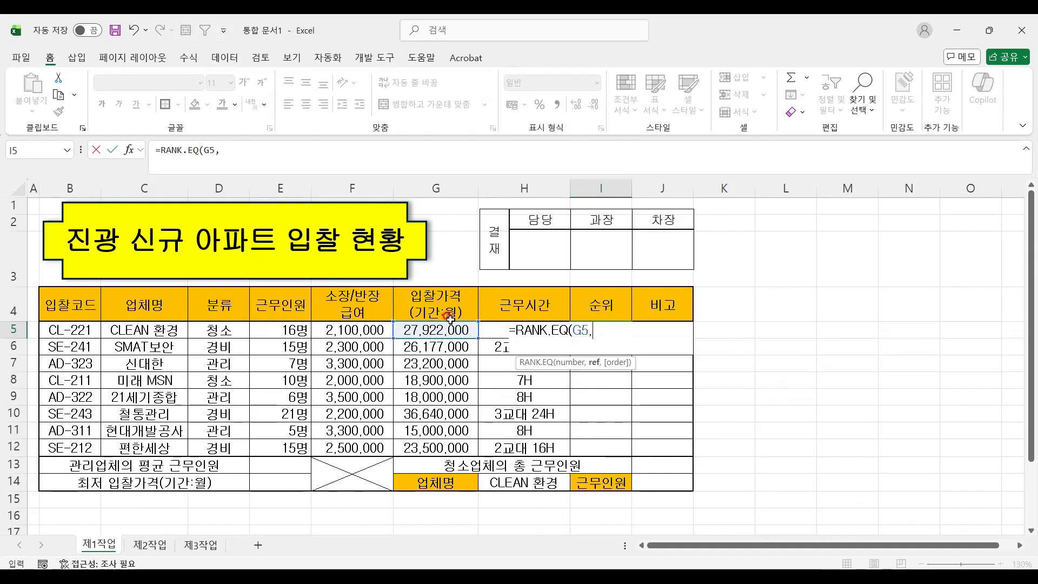
pyautogui.moveTo(445, 329); pyautogui.dragTo(466, 448)
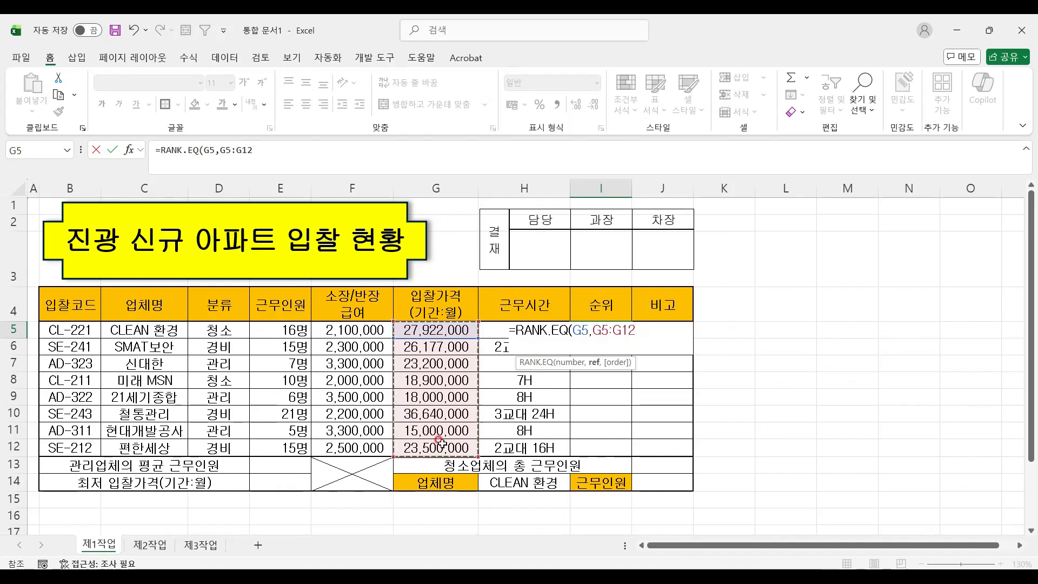
pyautogui.press('F4')
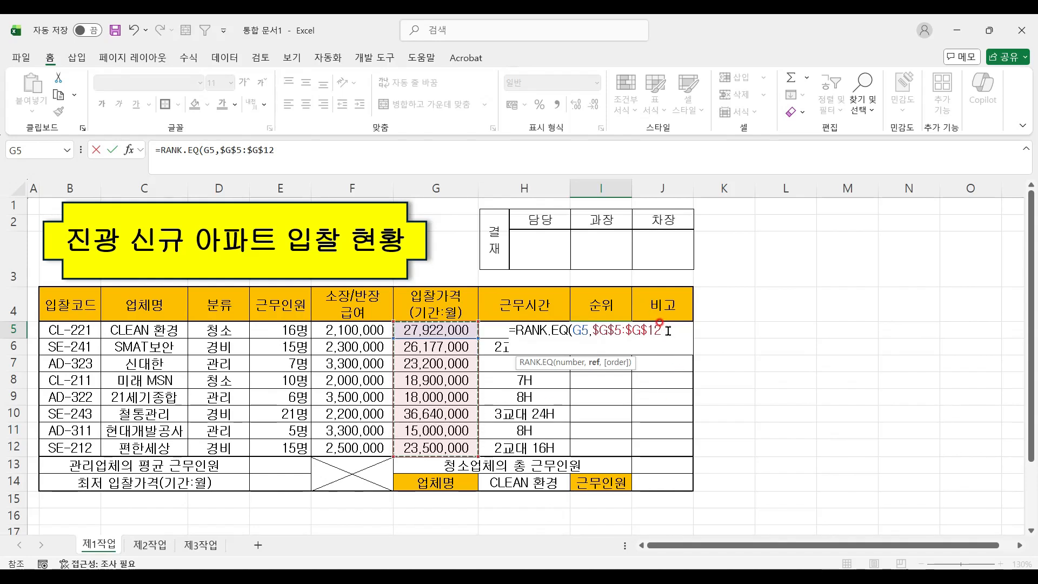
pyautogui.write(',')
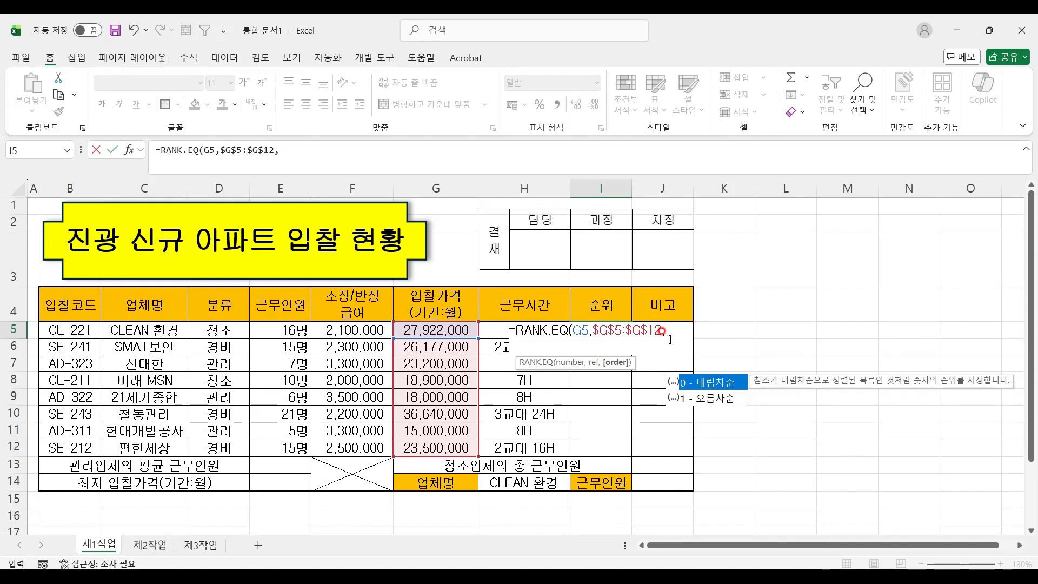
pyautogui.click(708, 384)
pyautogui.doubleClick(710, 383)
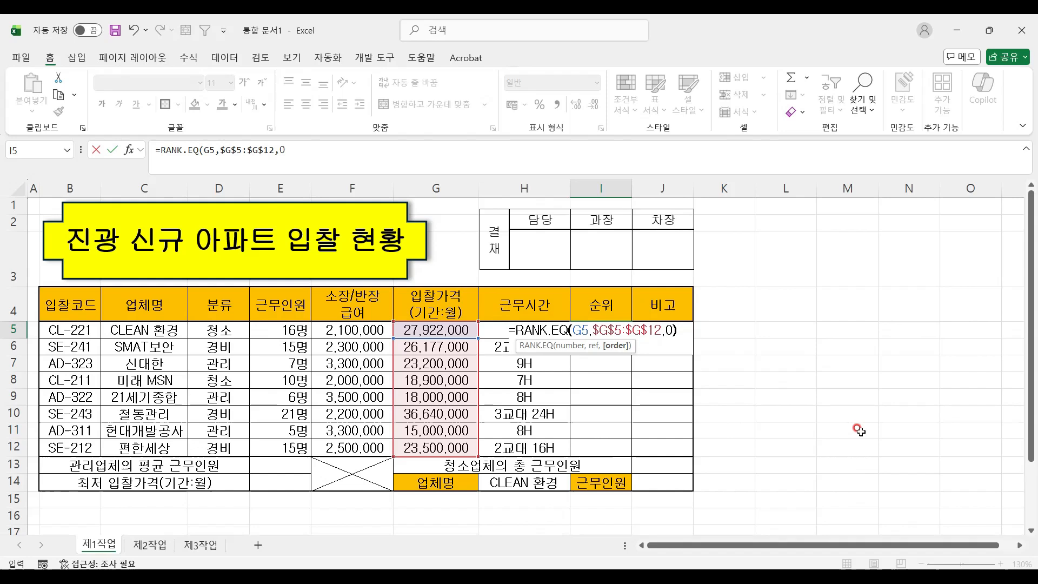
pyautogui.write(')')
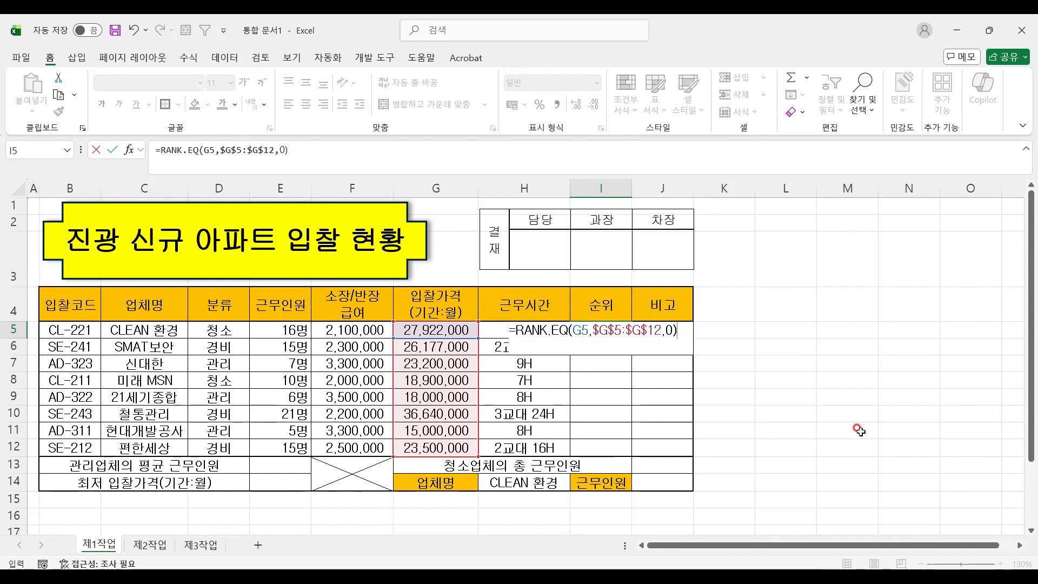
pyautogui.press('Return')
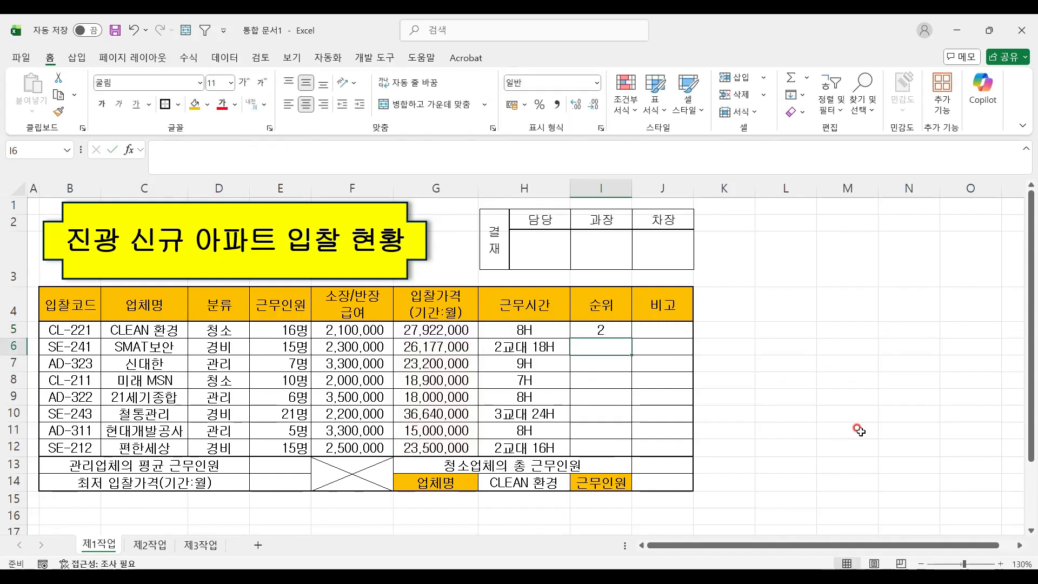
# - Fill the 순위 formula from I5 down to I12 without copying the formatting
pyautogui.click(617, 330)
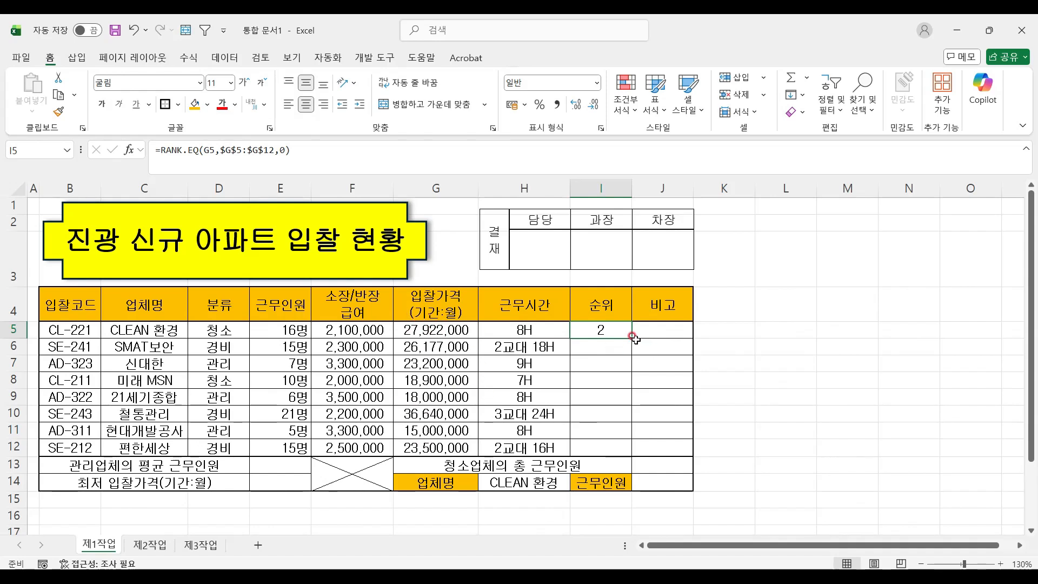
pyautogui.moveTo(630, 338); pyautogui.dragTo(632, 451)
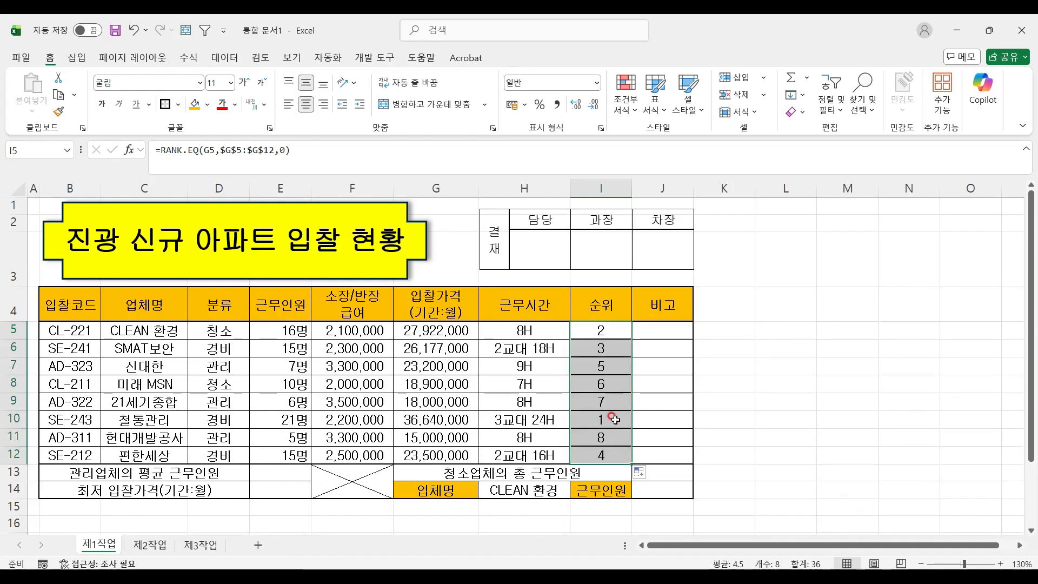
pyautogui.click(641, 472)
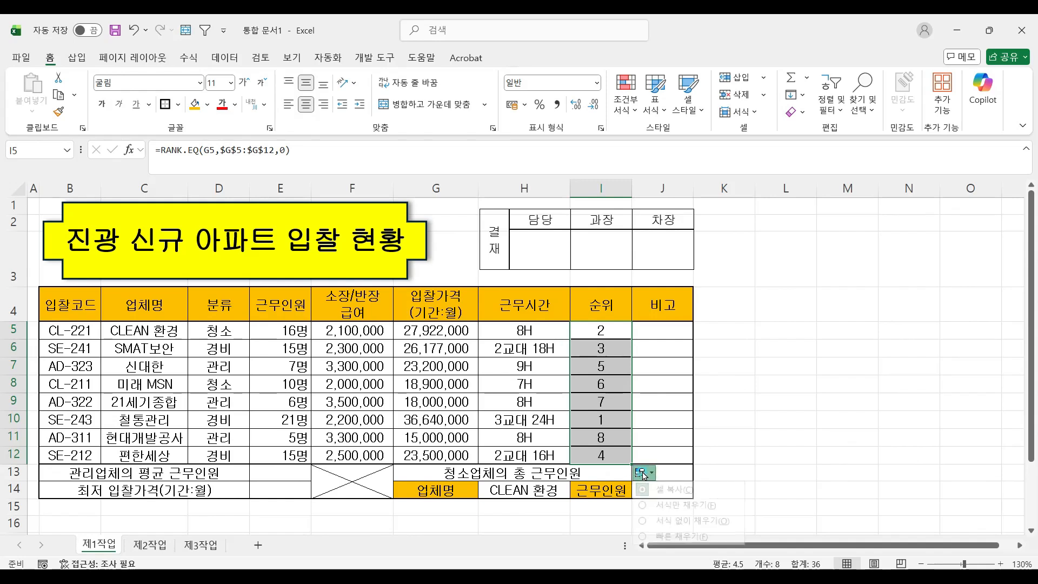
pyautogui.click(685, 520)
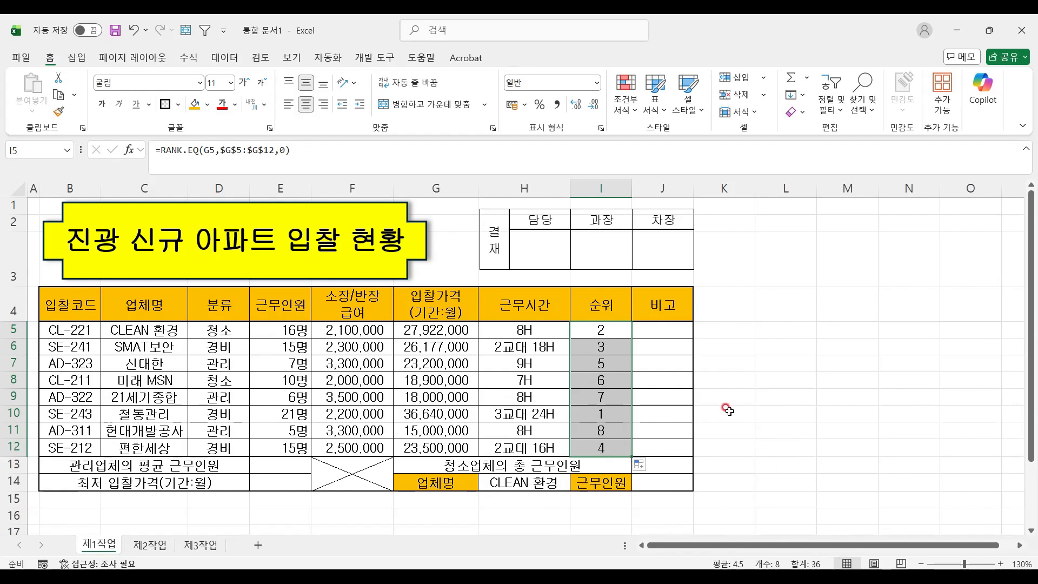
# - Select cell J5 in the 비고 column, then open a blank Notepad (메모장) note and move its window over the upper part of the sheet
pyautogui.click(677, 333)
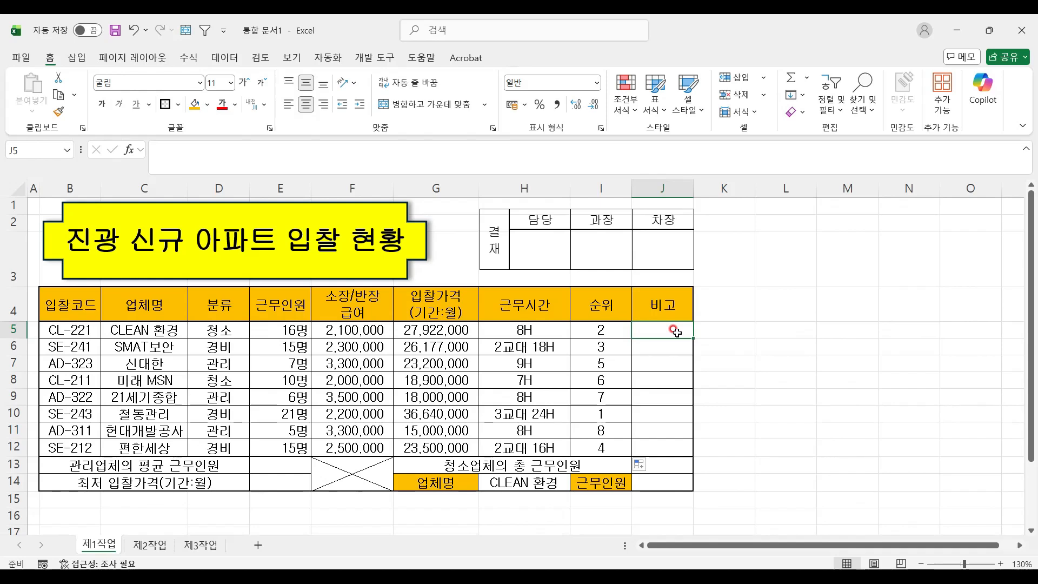
pyautogui.click(173, 579)
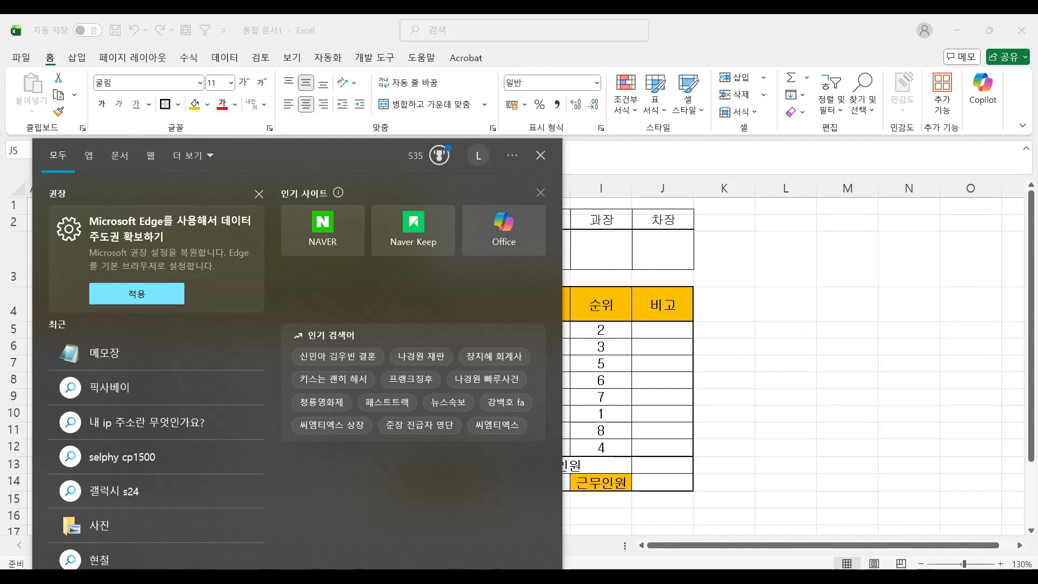
pyautogui.click(165, 352)
pyautogui.click(411, 194)
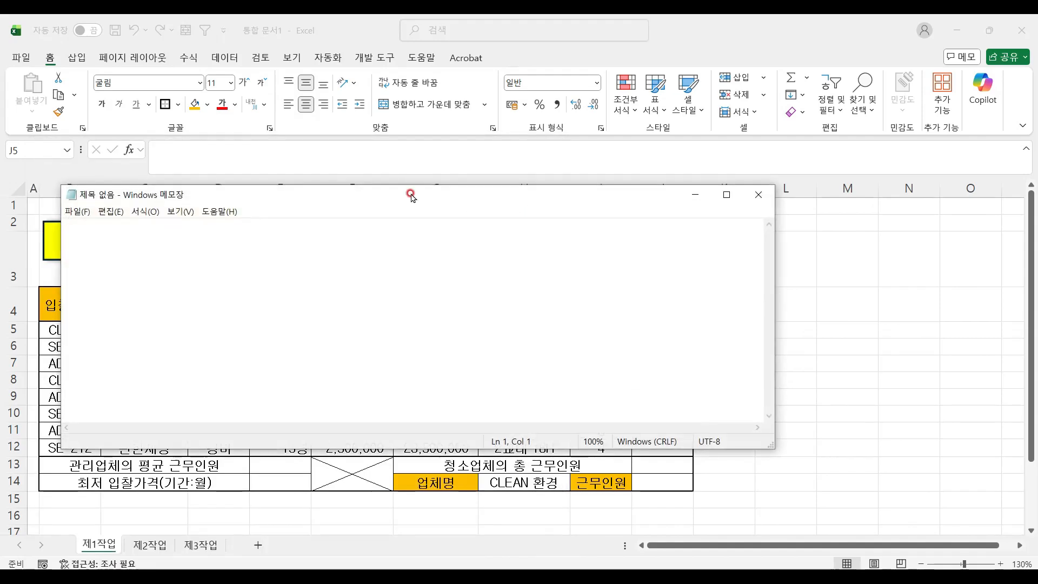
pyautogui.moveTo(411, 194); pyautogui.dragTo(630, 126)
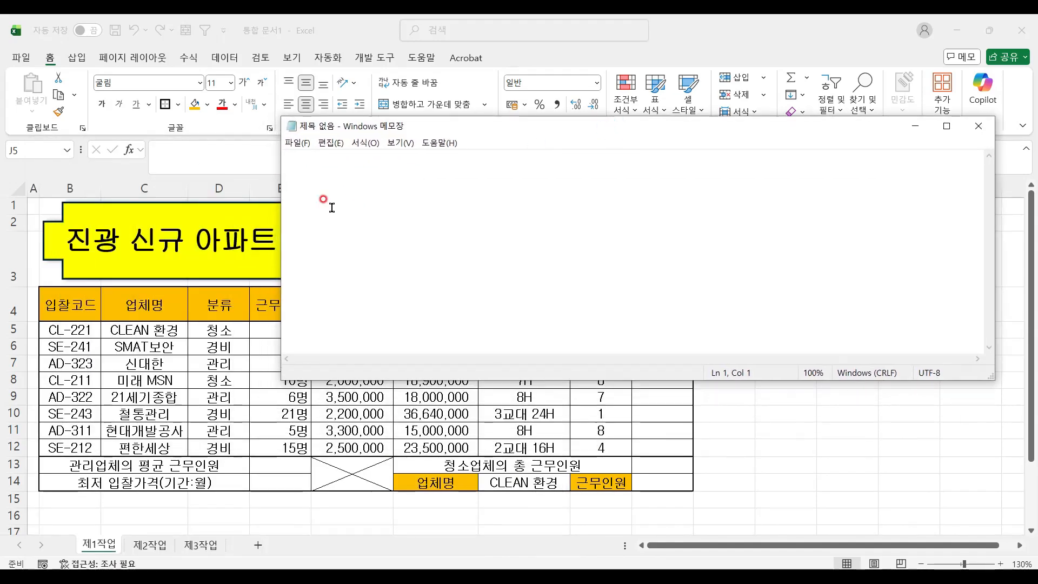
pyautogui.click(442, 218)
# - Write the CHOOSE syntax example =CHOOSE(넘버,1일때,2일때,3일때,......) in the note
pyautogui.write('=C')
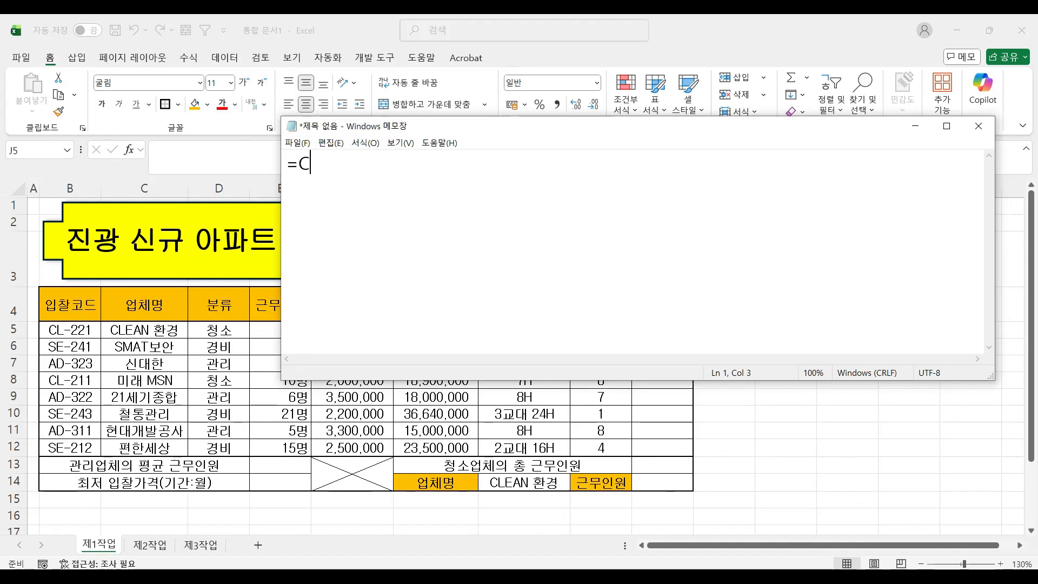
pyautogui.write('HOO')
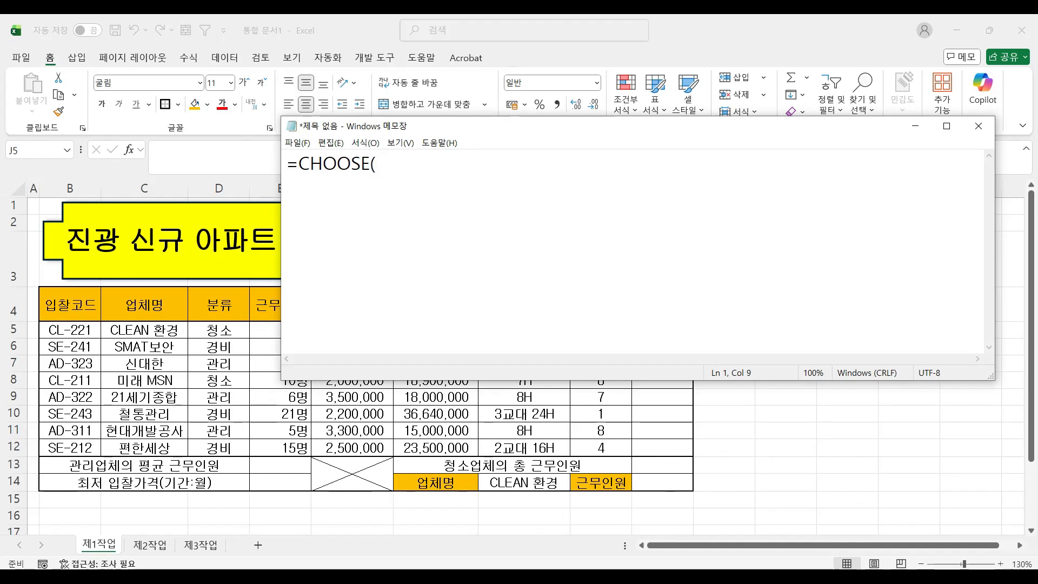
pyautogui.write('SE(')
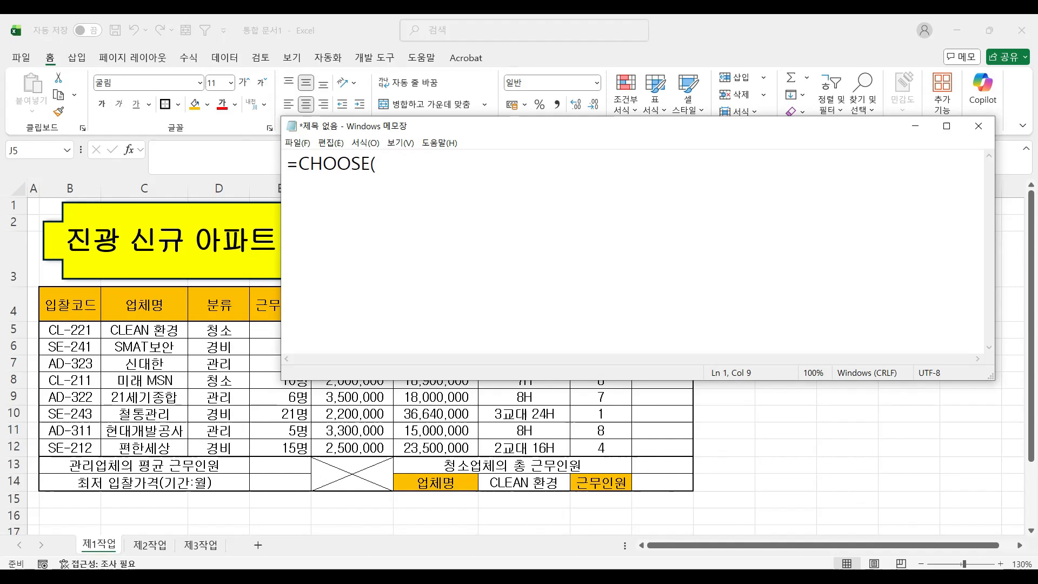
pyautogui.write('SJ₩')
pyautogui.press('BackSpace')
pyautogui.press('BackSpace')
pyautogui.press('BackSpace')
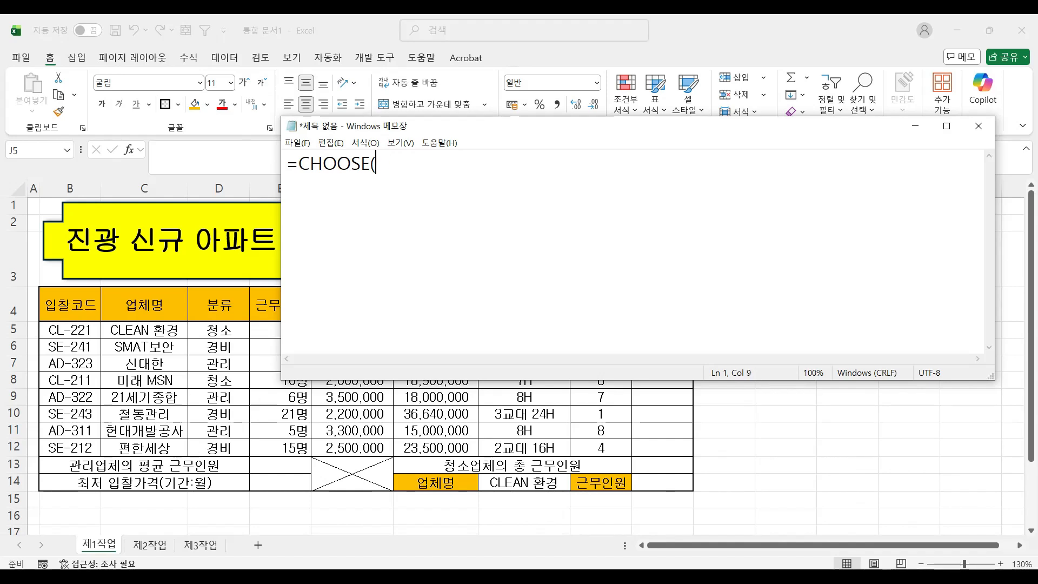
pyautogui.write('넘버,')
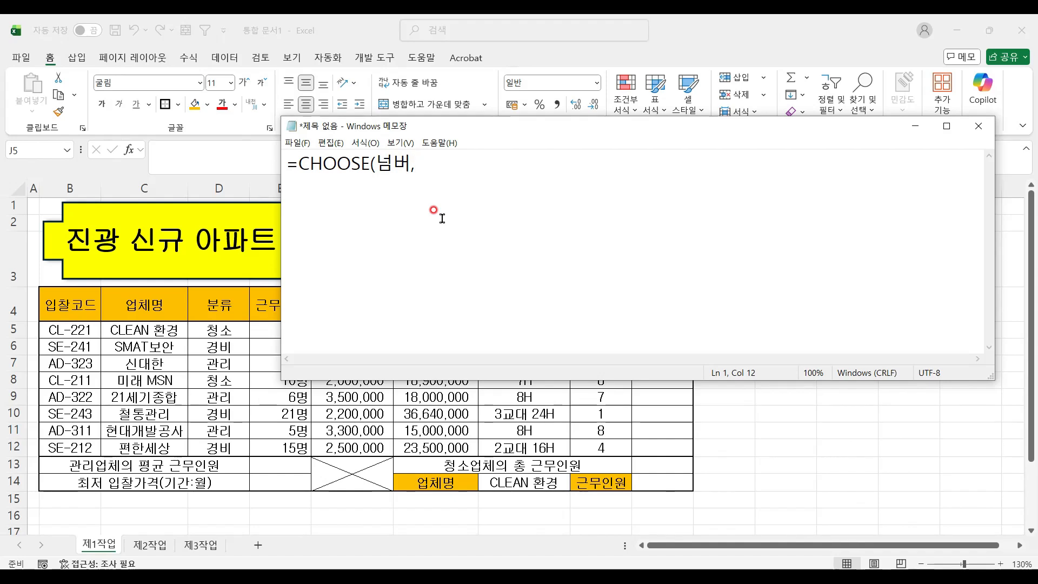
pyautogui.moveTo(424, 172)
pyautogui.mouseDown()
pyautogui.moveTo(411, 171)
pyautogui.moveTo(426, 166)
pyautogui.mouseUp()
pyautogui.write('1일때,2일')
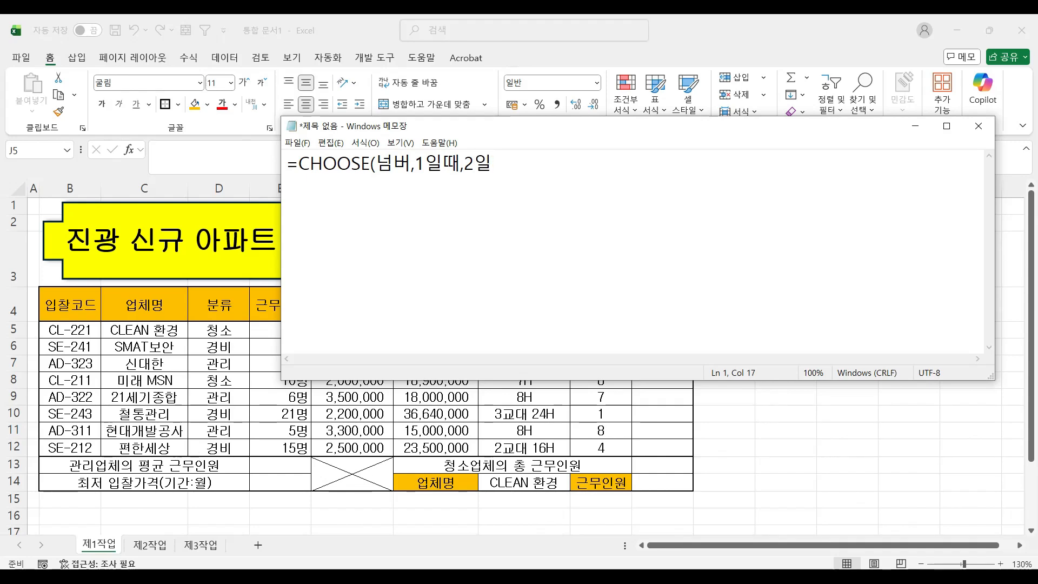
pyautogui.write('때,3일때')
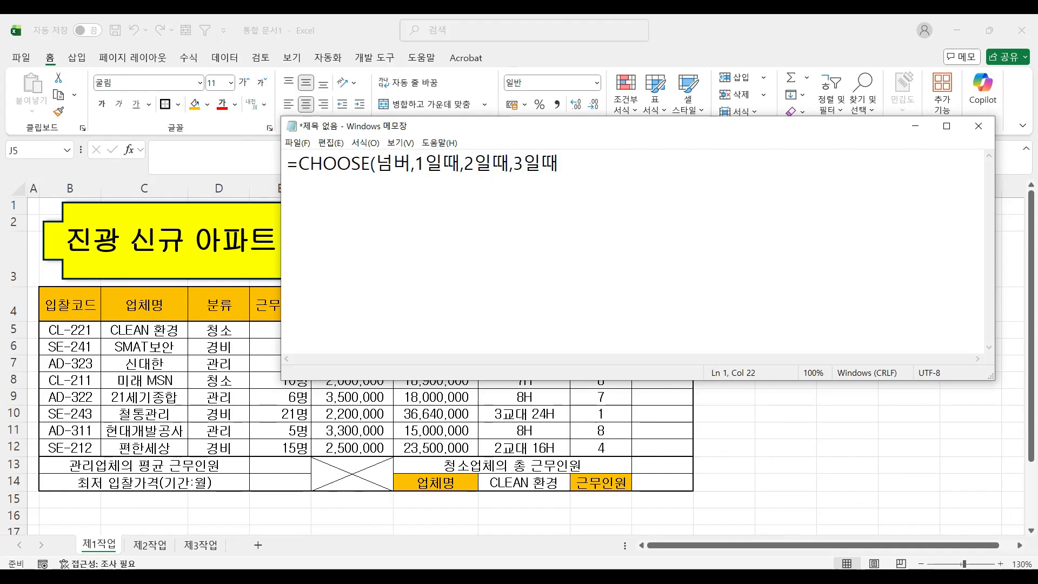
pyautogui.write(',......')
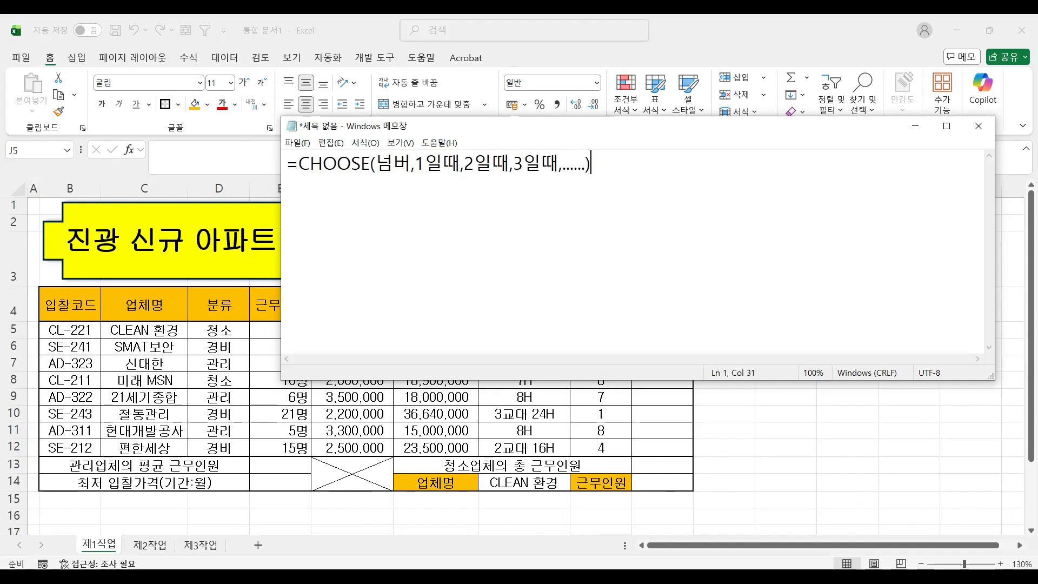
# - Replace the example's 넘버 argument with 1, 2 and finally 3, highlighting 2일때 and 3일때 for their matching numbers
pyautogui.moveTo(411, 163); pyautogui.dragTo(382, 163)
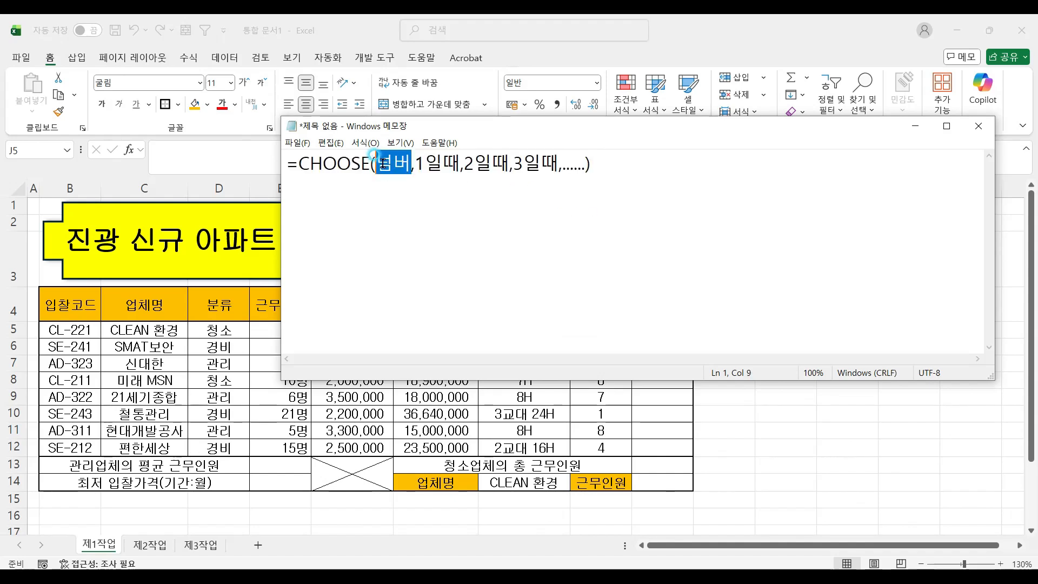
pyautogui.write('1')
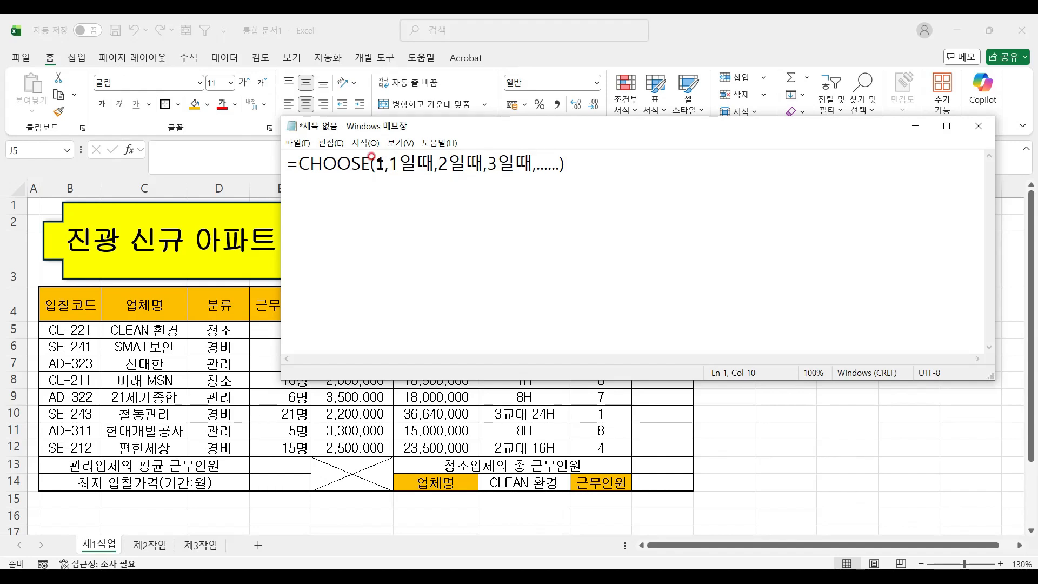
pyautogui.moveTo(383, 164)
pyautogui.mouseDown()
pyautogui.moveTo(434, 163)
pyautogui.moveTo(377, 163)
pyautogui.mouseUp()
pyautogui.write('2')
pyautogui.moveTo(437, 163); pyautogui.dragTo(485, 163)
pyautogui.moveTo(386, 163); pyautogui.dragTo(378, 163)
pyautogui.write('3')
pyautogui.moveTo(486, 164); pyautogui.dragTo(529, 163)
pyautogui.click(495, 165)
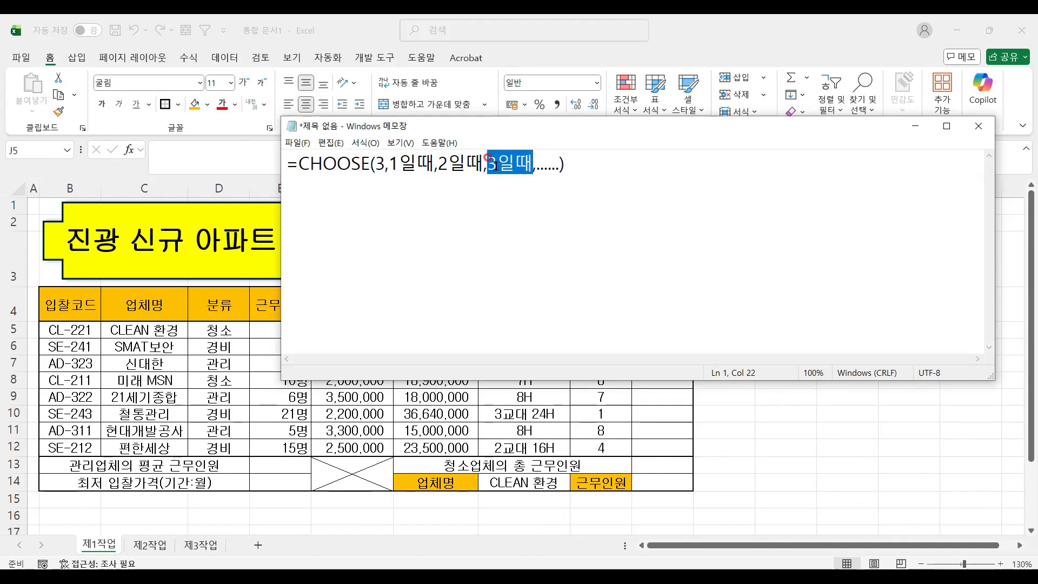
# - Replace the first argument of the note's CHOOSE example with 10 and highlight the values and the number for comparison
pyautogui.doubleClick(380, 163)
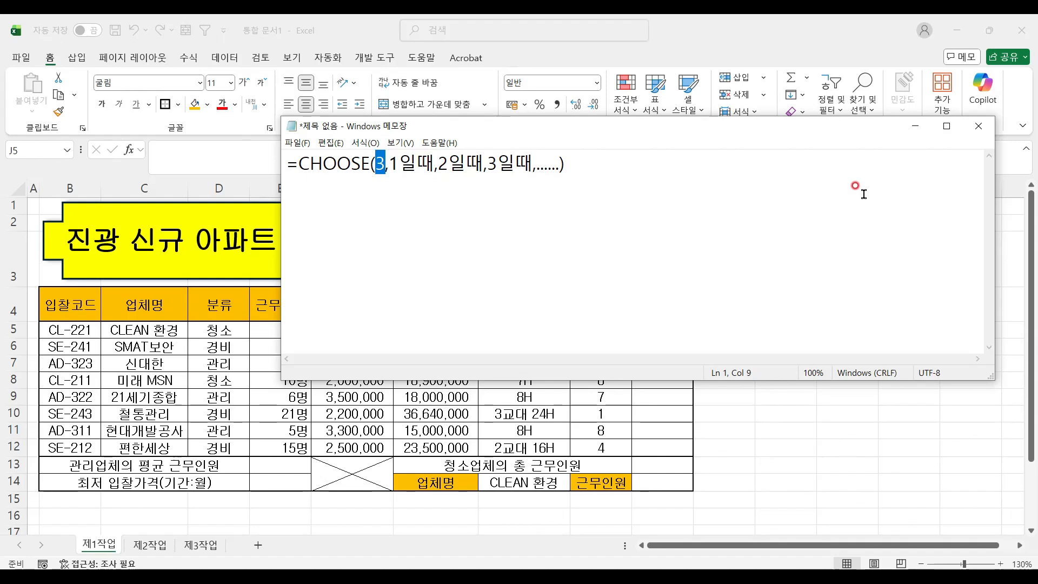
pyautogui.write('10')
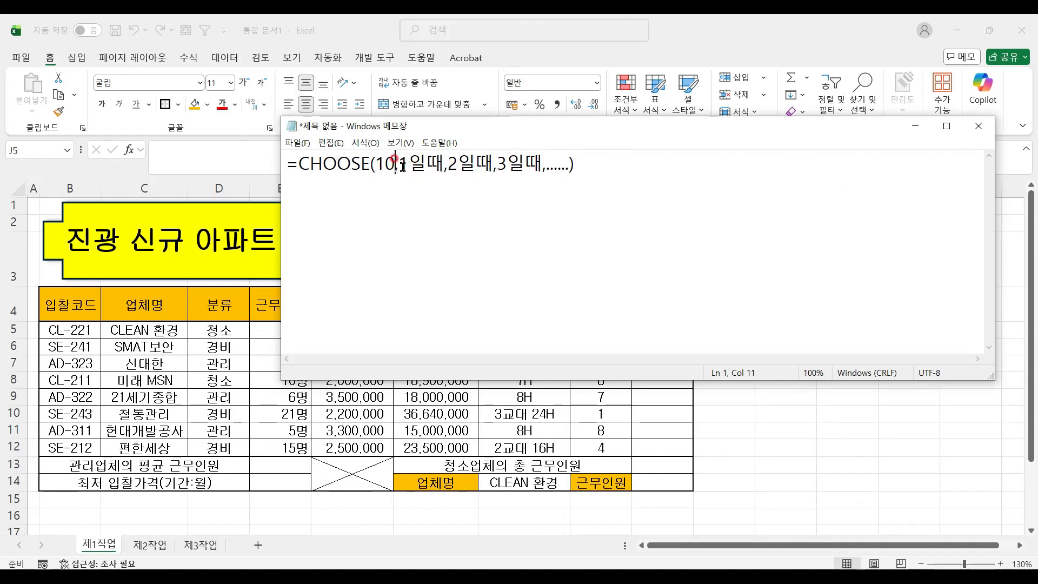
pyautogui.moveTo(398, 166); pyautogui.dragTo(520, 170)
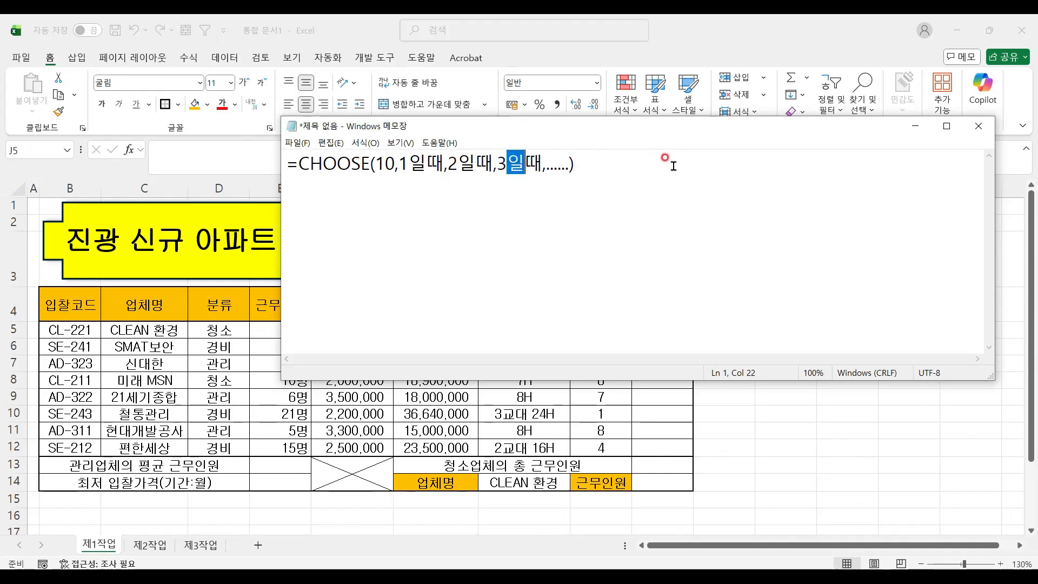
pyautogui.moveTo(395, 164); pyautogui.dragTo(377, 163)
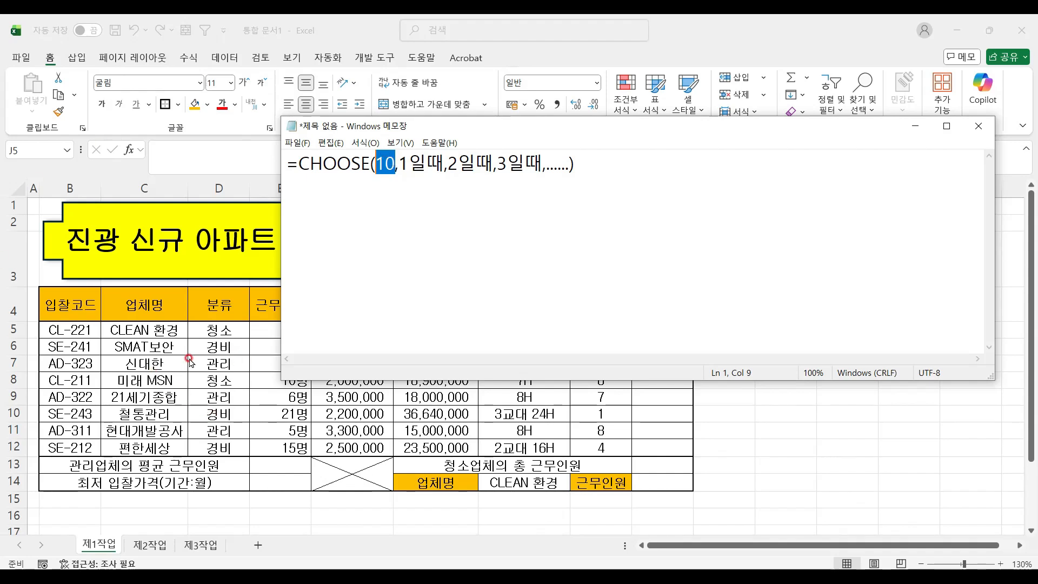
# - Switch to Excel and examine the last digit of the 입찰코드 values in B5 and B7
pyautogui.click(104, 345)
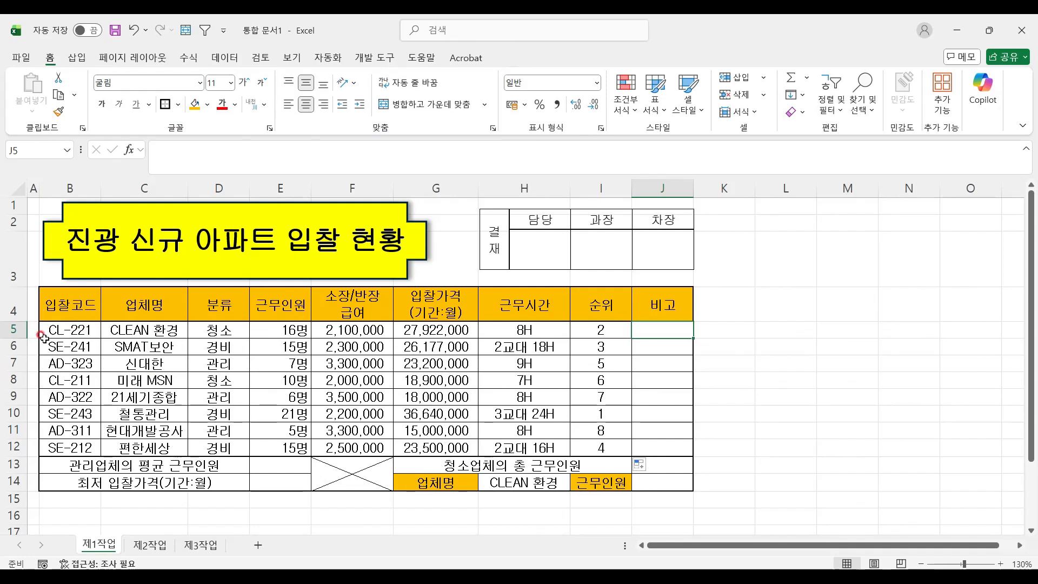
pyautogui.doubleClick(92, 330)
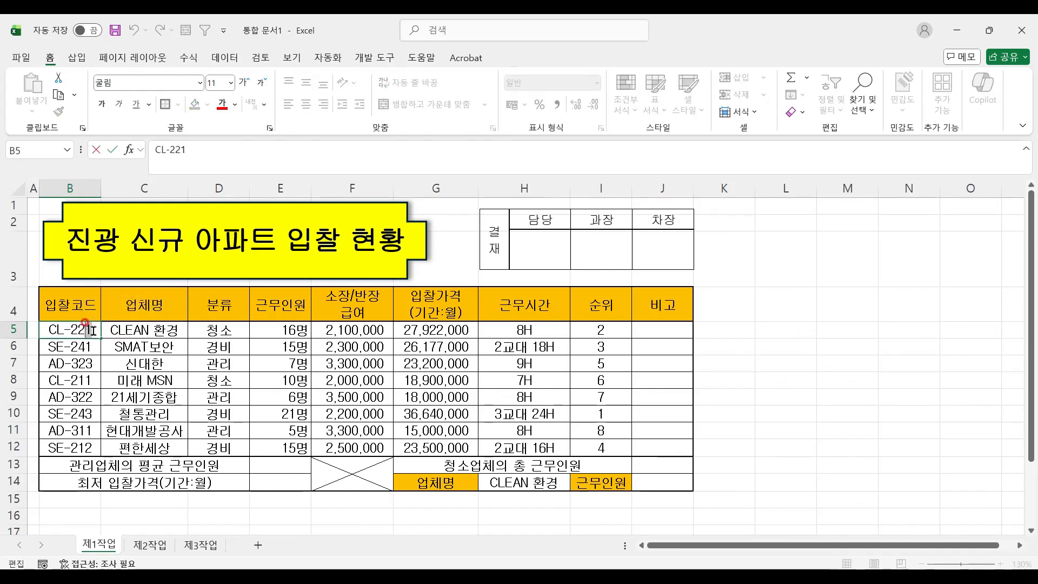
pyautogui.click(93, 331)
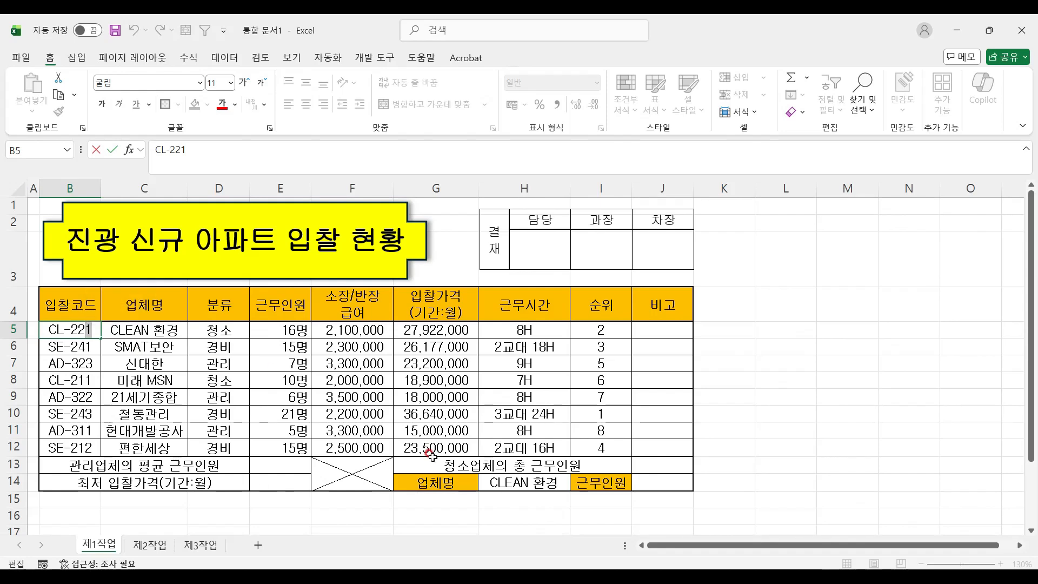
pyautogui.doubleClick(81, 362)
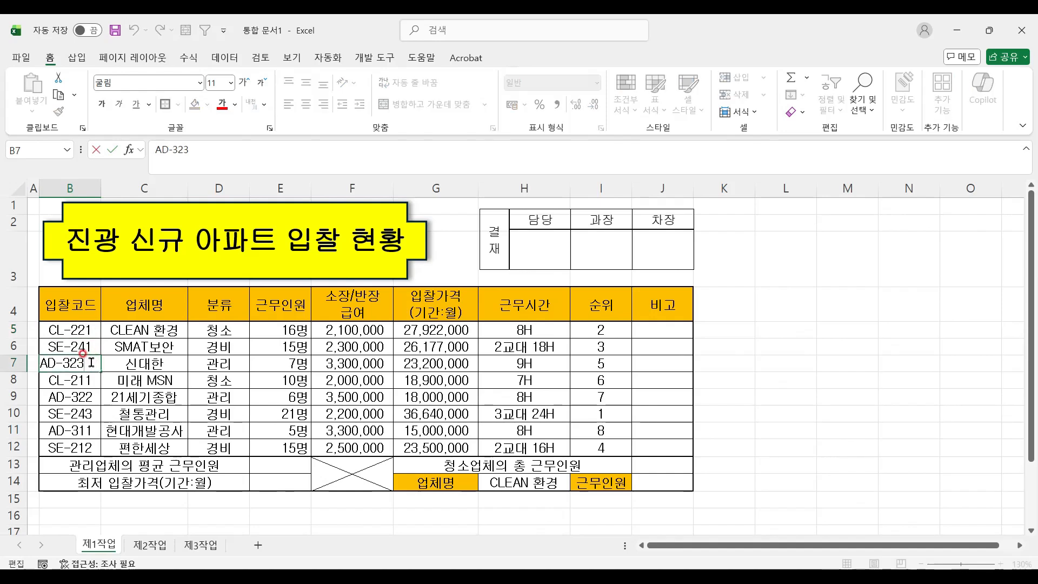
pyautogui.moveTo(83, 363); pyautogui.dragTo(78, 363)
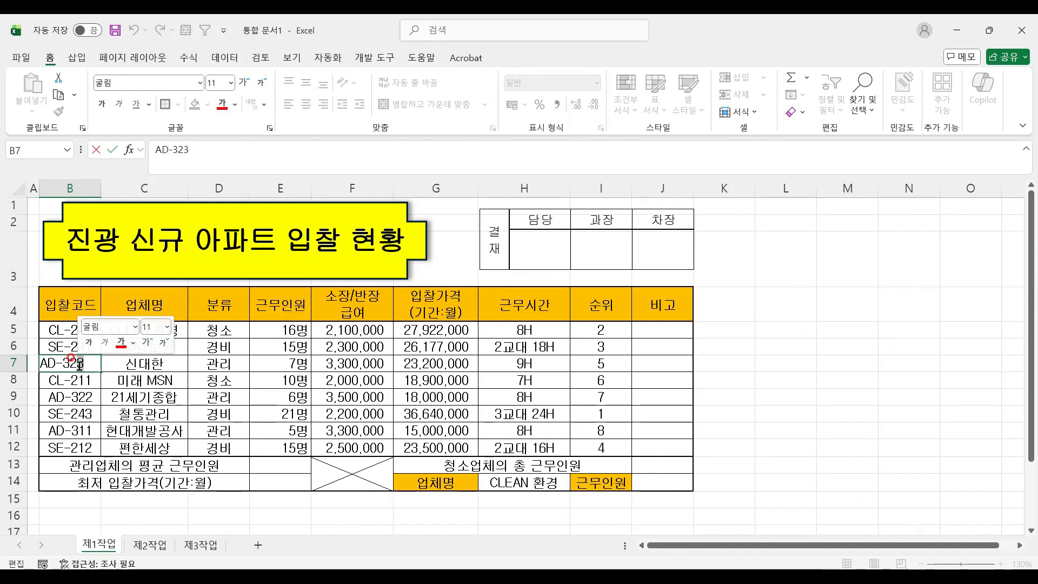
pyautogui.click(109, 415)
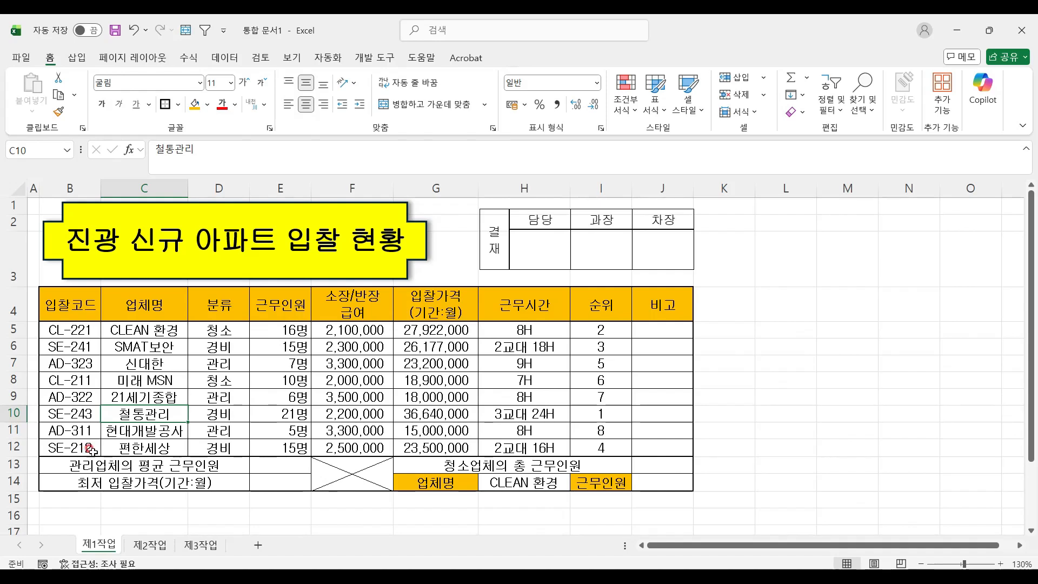
# - Switch back to the Notepad note, set the CHOOSE example's first argument to 3 and delete the trailing ,...... after 3일때
pyautogui.hotkey('alt', 'Tab')
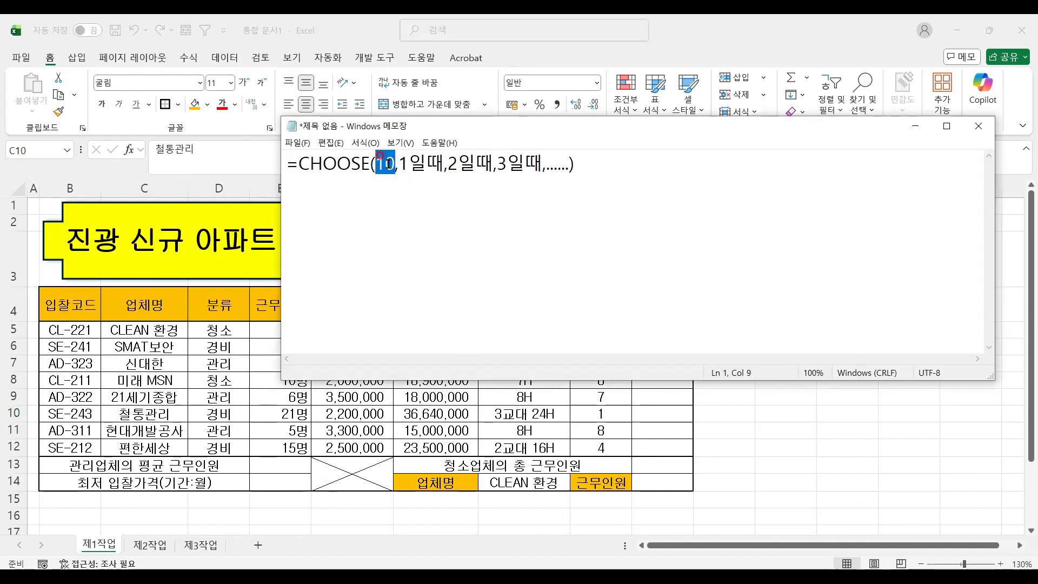
pyautogui.write('3')
pyautogui.moveTo(386, 163); pyautogui.dragTo(376, 164)
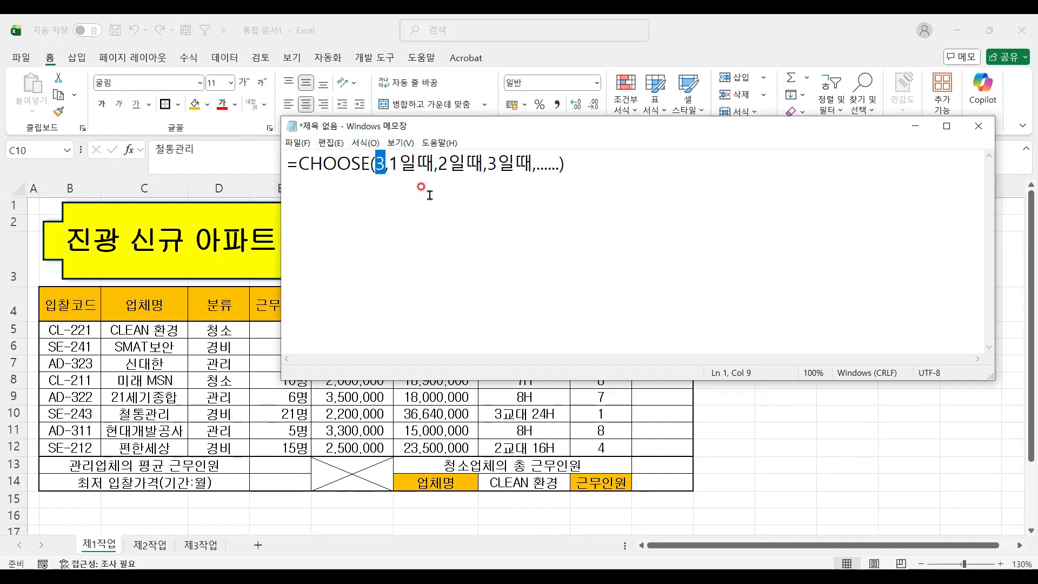
pyautogui.moveTo(435, 163); pyautogui.dragTo(532, 170)
pyautogui.click(497, 164)
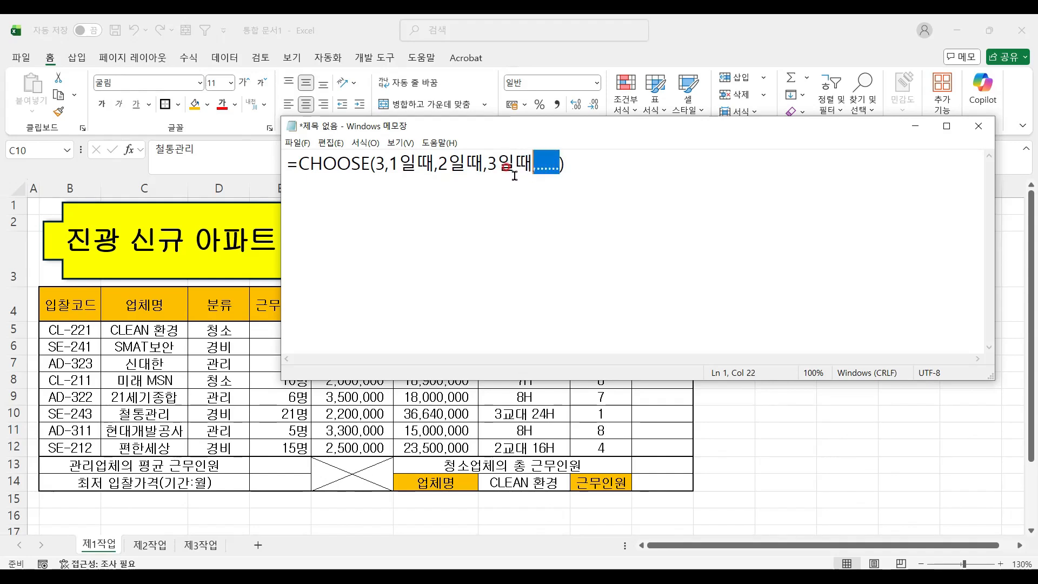
pyautogui.press('Delete')
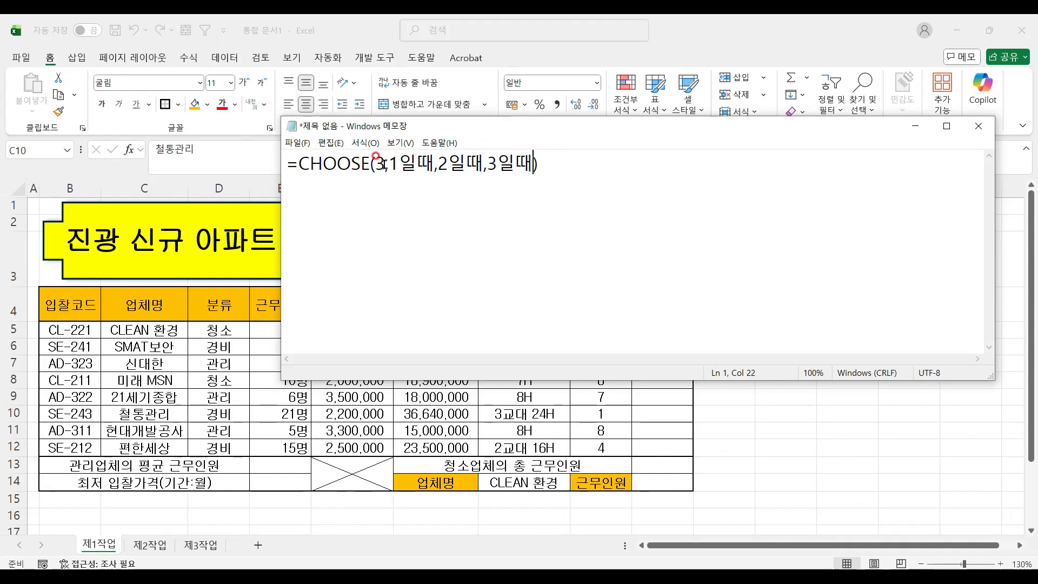
# - Replace the 3 in the note's CHOOSE example with the start of a nested RIGHT( function
pyautogui.moveTo(376, 164); pyautogui.dragTo(386, 165)
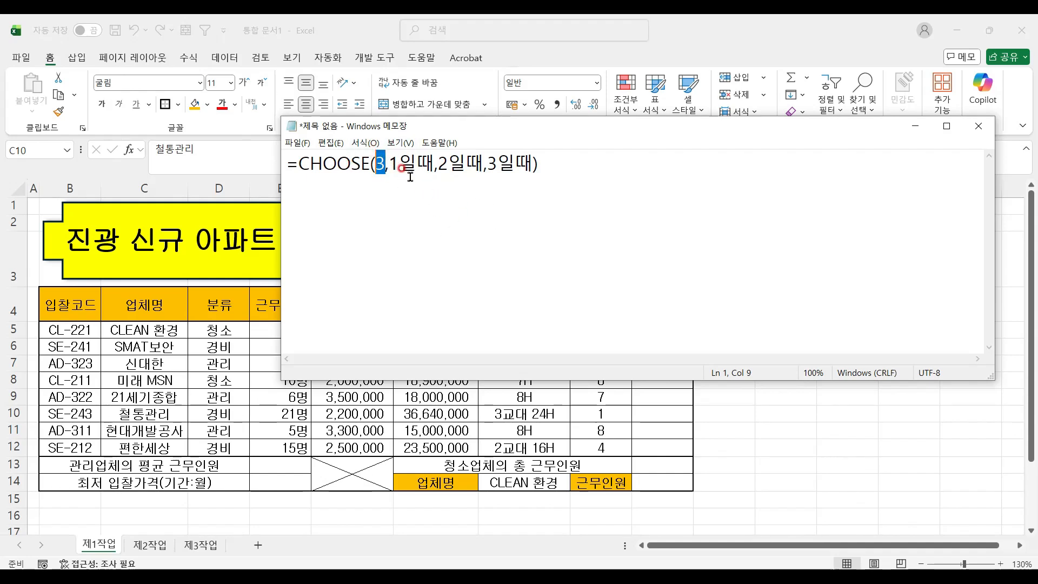
pyautogui.press('Delete')
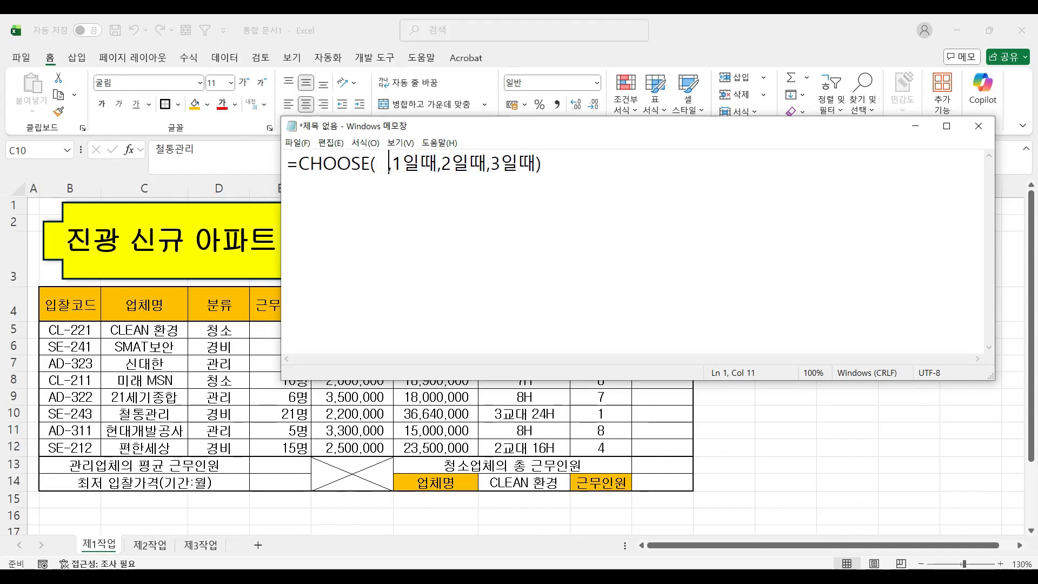
pyautogui.write('갸')
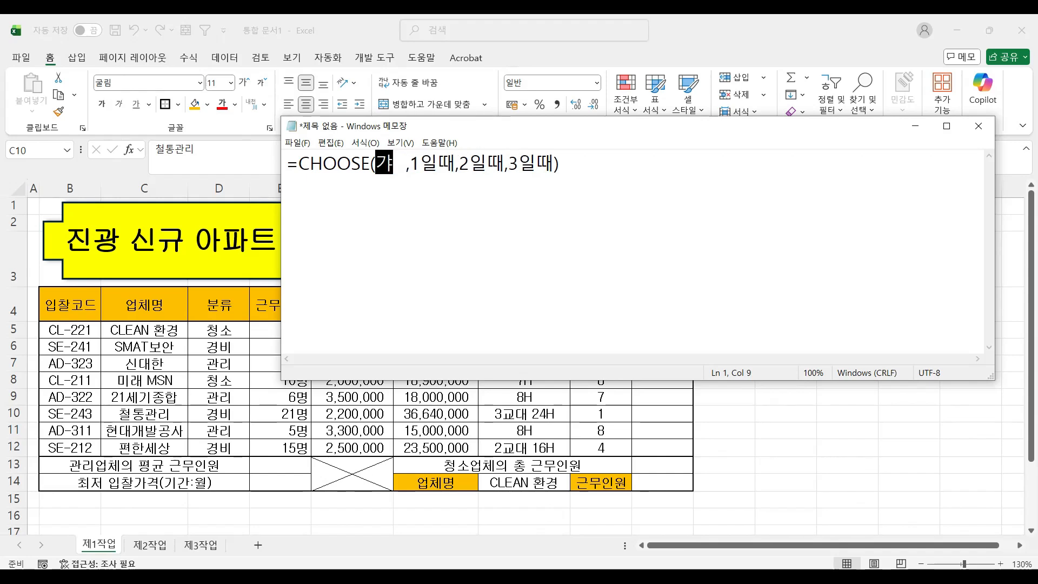
pyautogui.press('BackSpace')
pyautogui.press('BackSpace')
pyautogui.write('RIGHT')
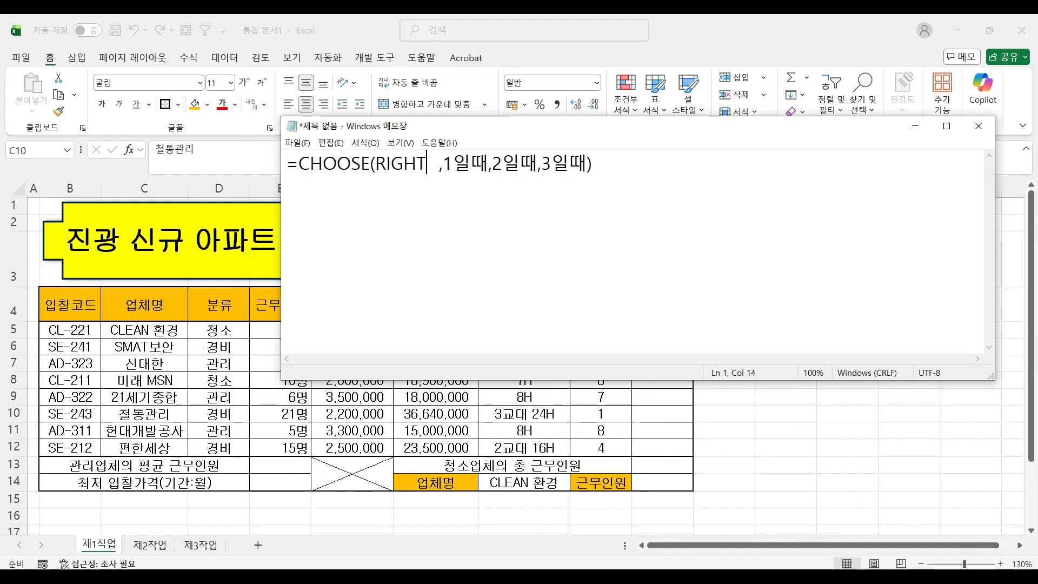
pyautogui.write('(')
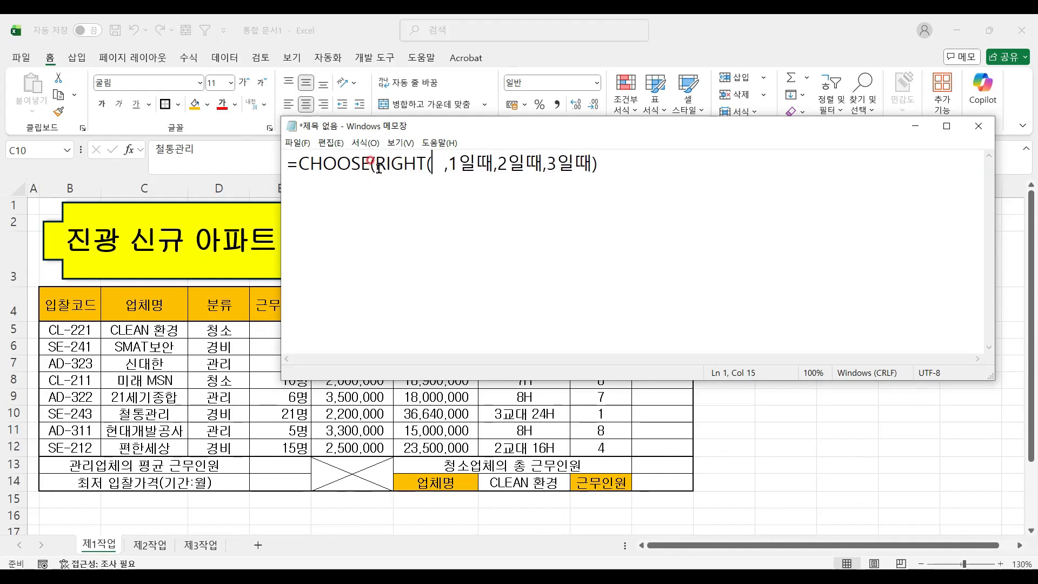
pyautogui.moveTo(374, 165); pyautogui.dragTo(425, 174)
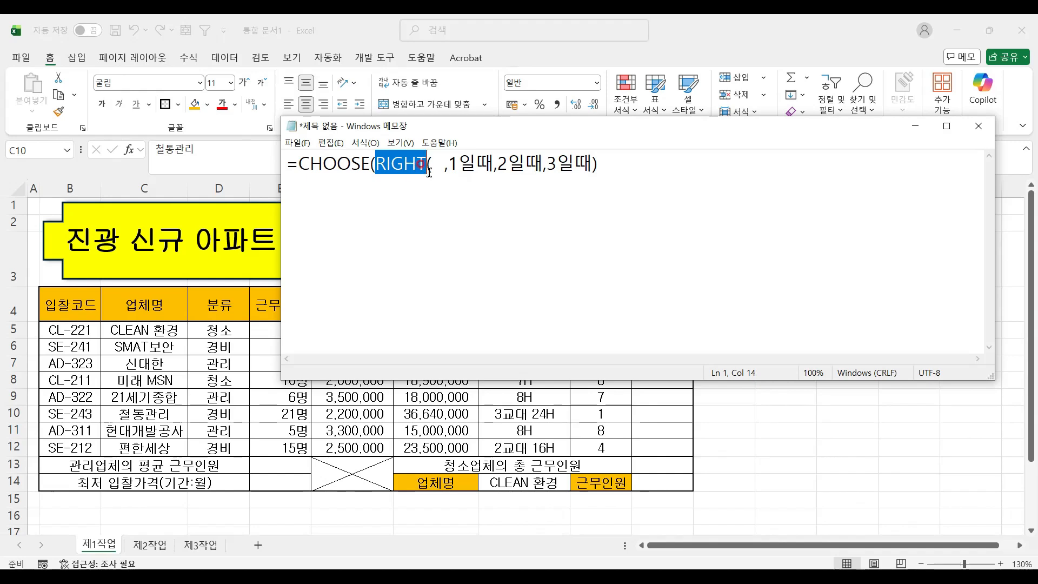
pyautogui.click(432, 167)
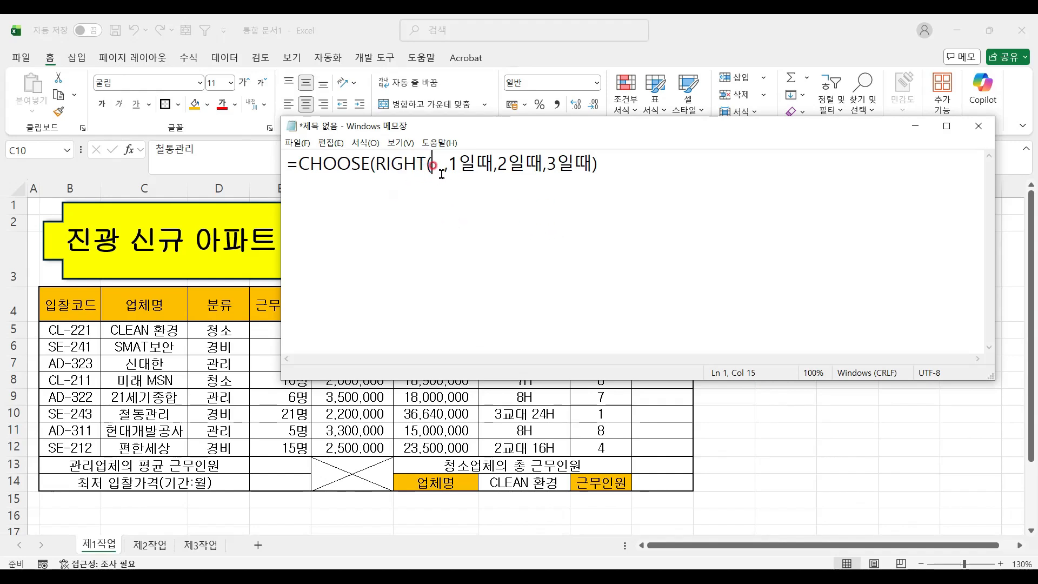
pyautogui.click(435, 163)
pyautogui.click(427, 161)
# - Complete the nested function in the note as RIGHT(B5,1) and highlight it as the first CHOOSE argument
pyautogui.click(65, 333)
pyautogui.write('B')
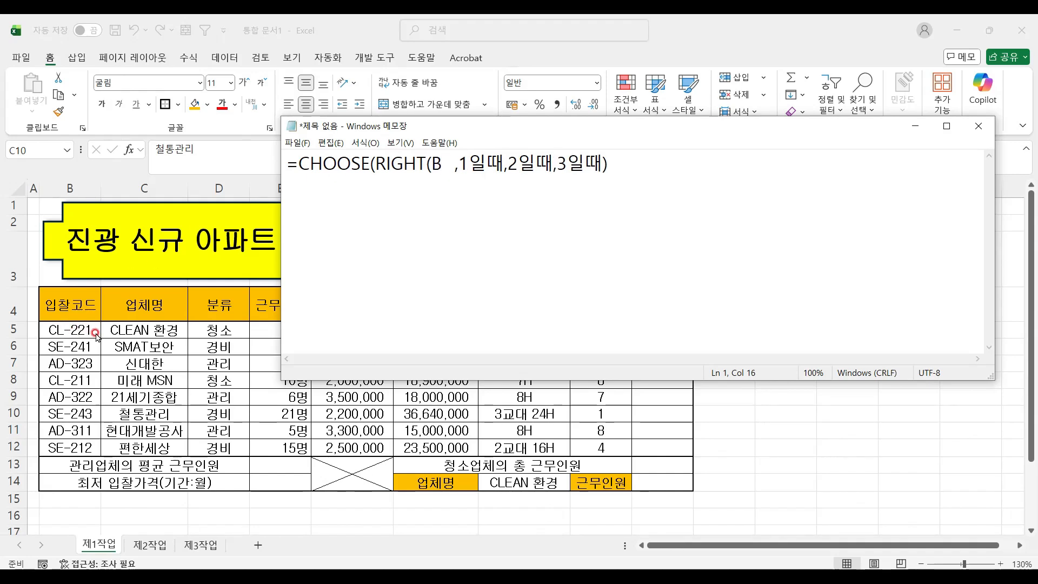
pyautogui.write('5,')
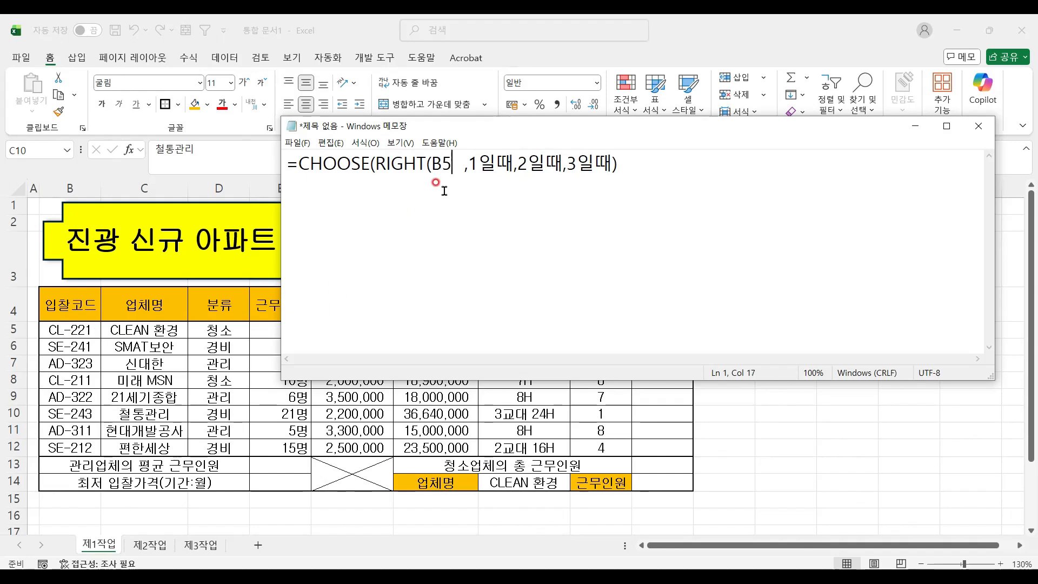
pyautogui.click(456, 165)
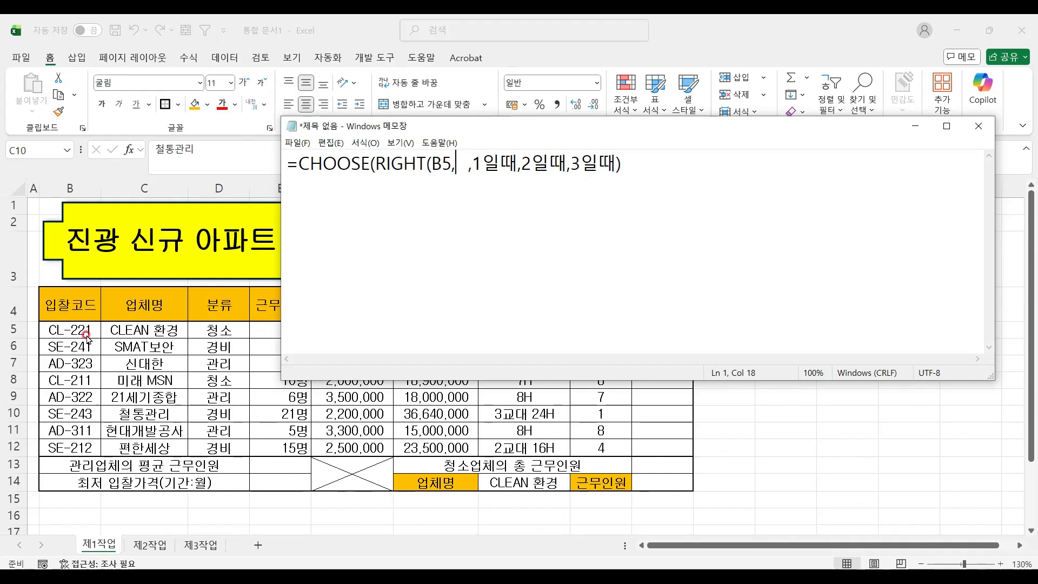
pyautogui.write('1')
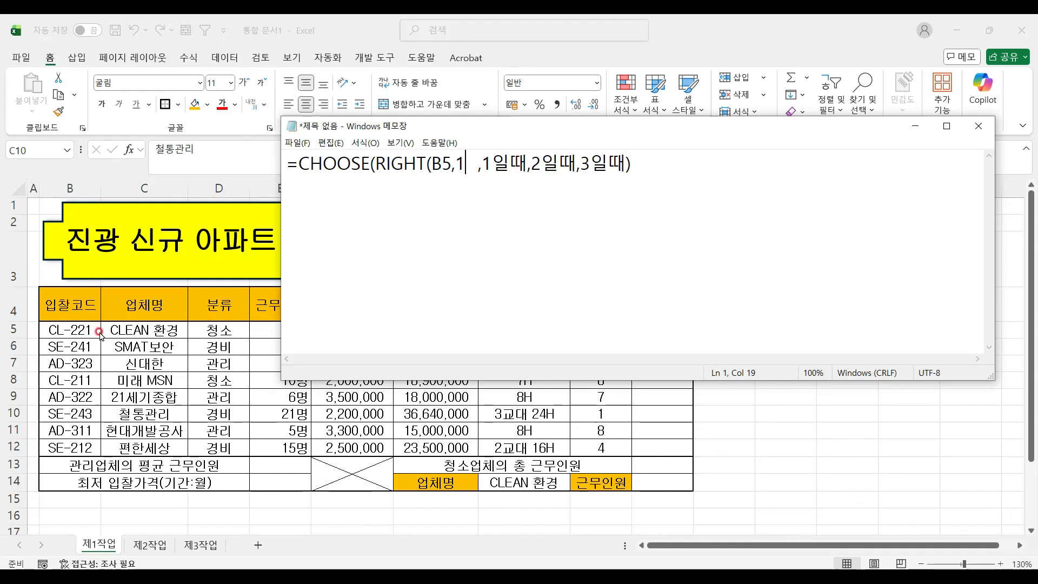
pyautogui.write(')')
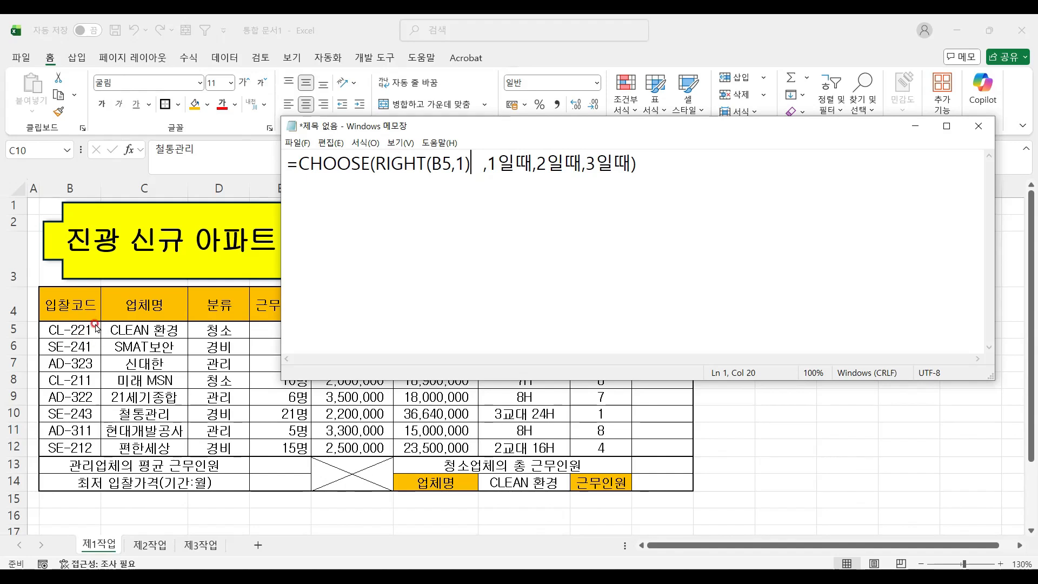
pyautogui.moveTo(477, 163); pyautogui.dragTo(368, 162)
# - Switch to Excel and begin a CHOOSE formula in J5 with RIGHT(B5,1) as its index argument
pyautogui.click(634, 456)
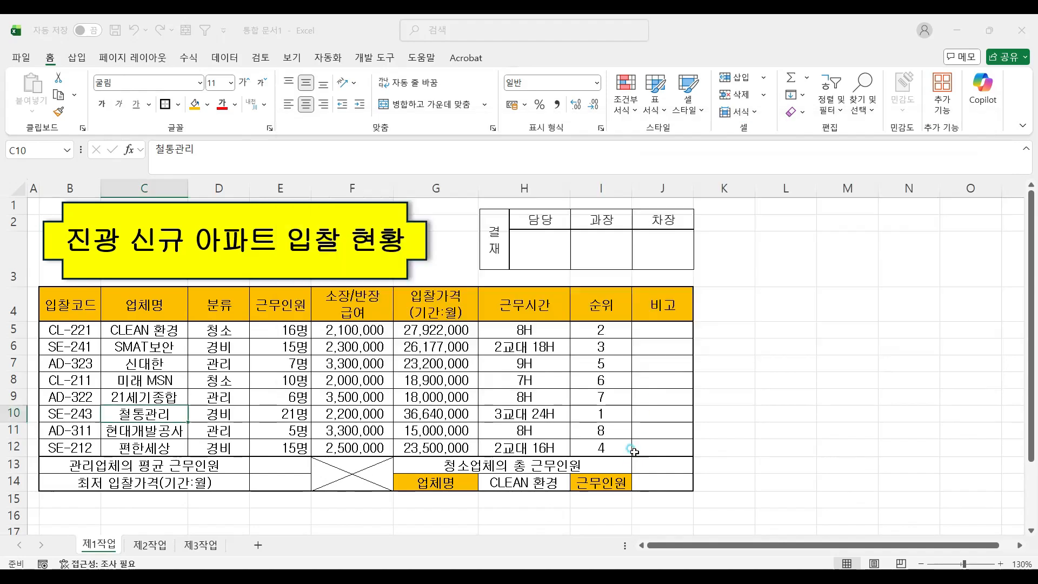
pyautogui.click(655, 322)
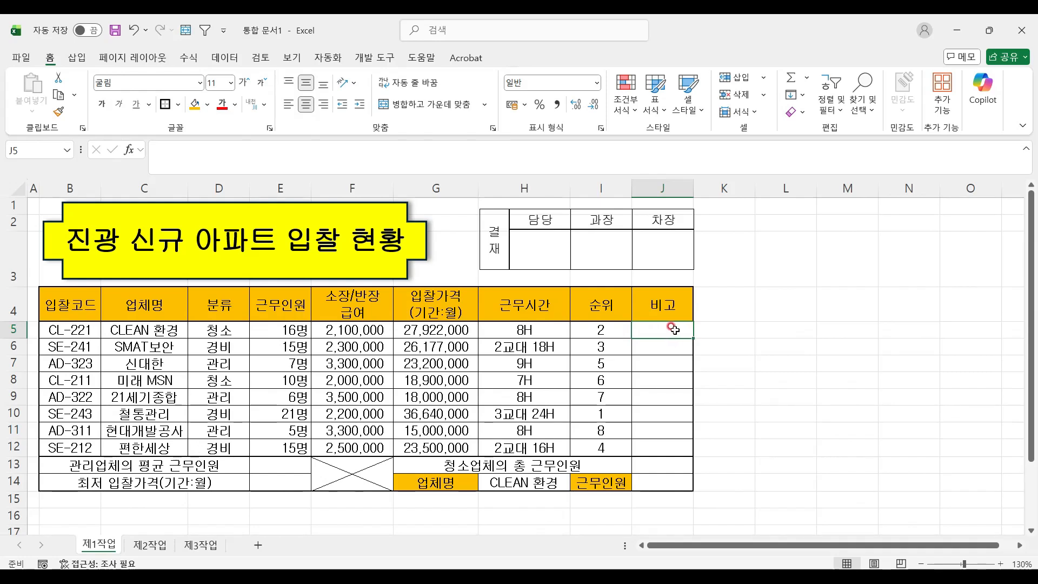
pyautogui.write('=')
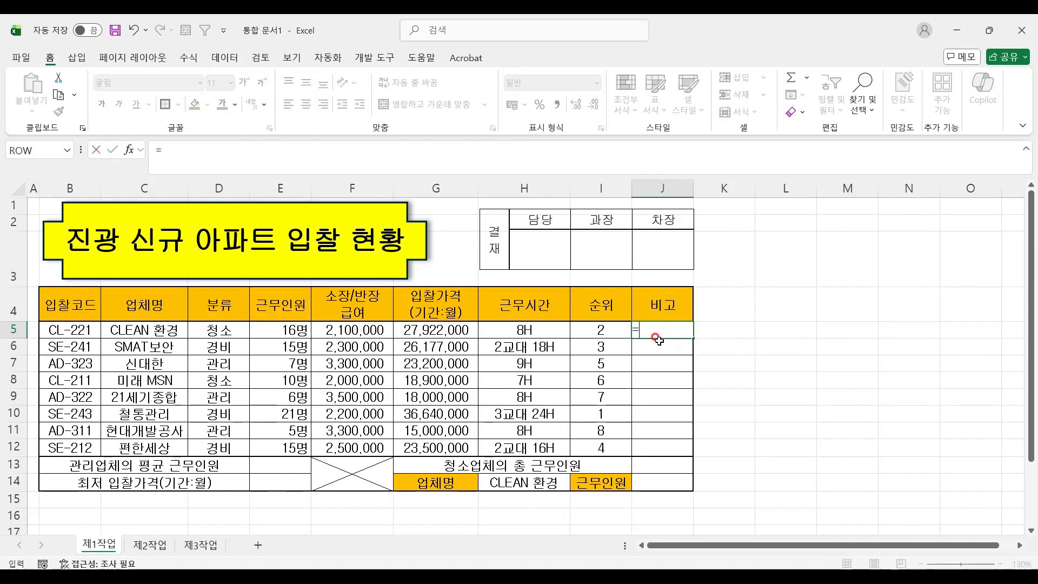
pyautogui.write('CH')
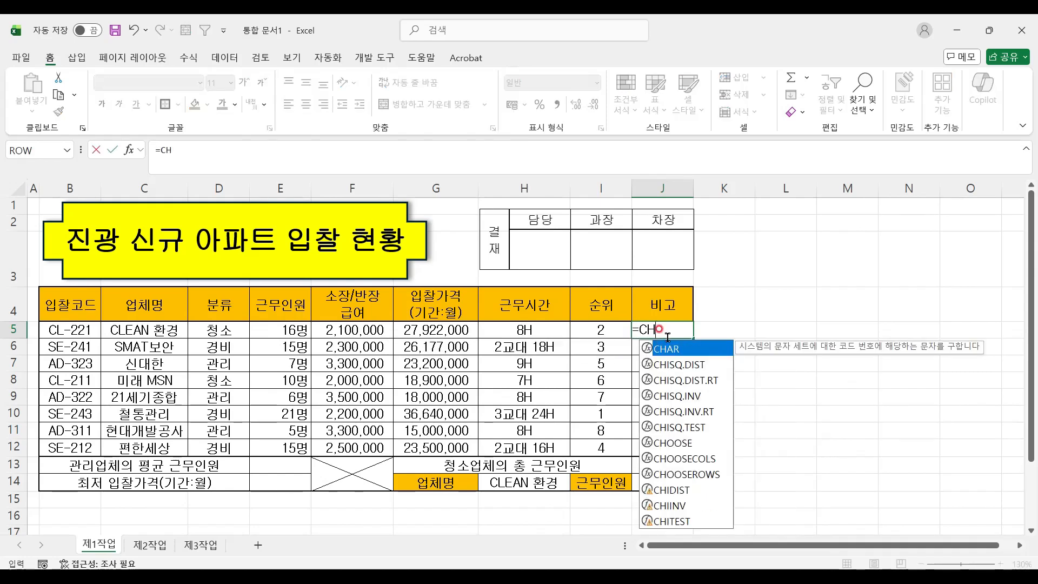
pyautogui.doubleClick(684, 443)
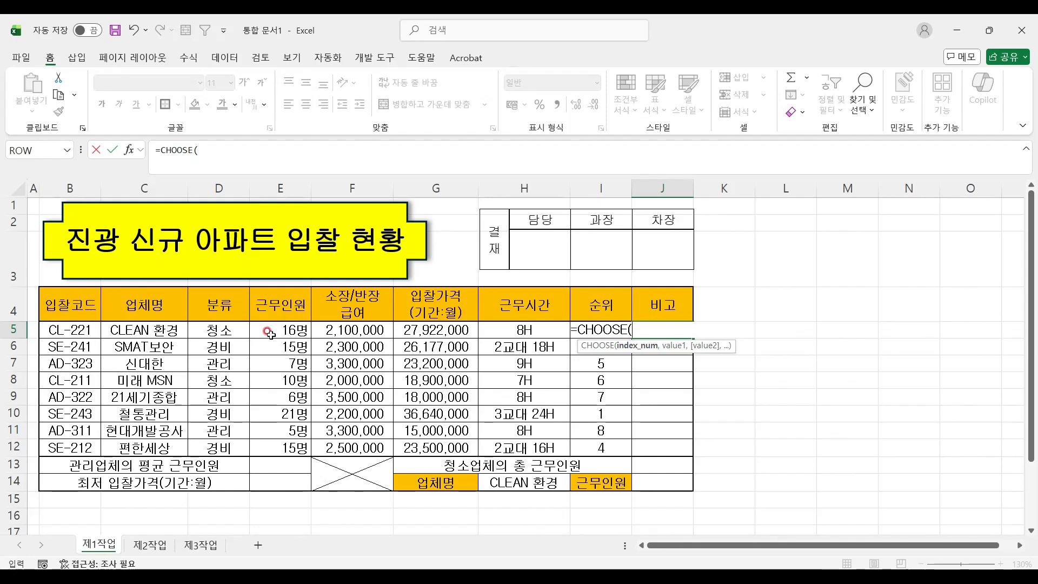
pyautogui.write('RIGHT')
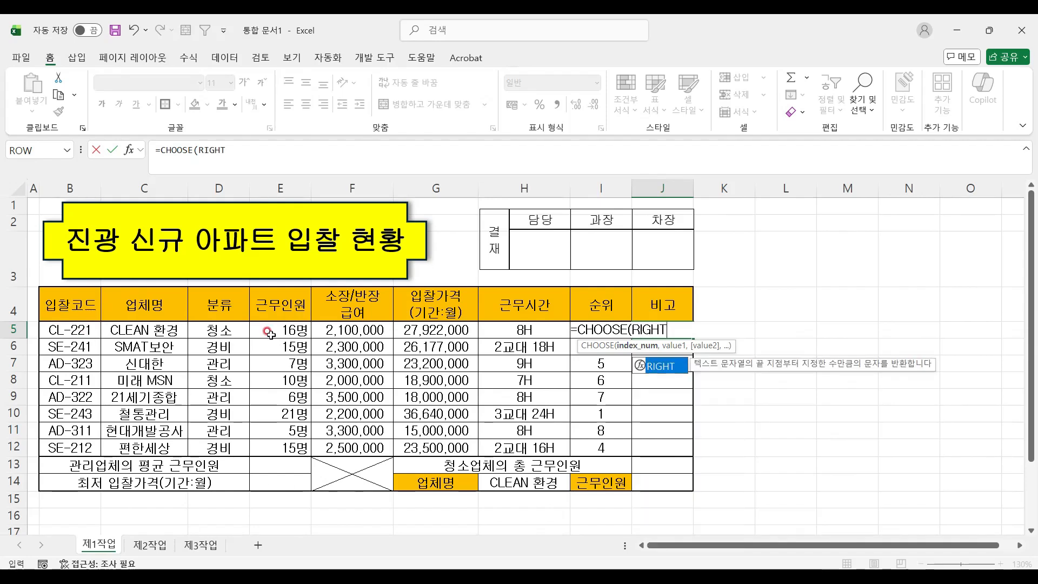
pyautogui.doubleClick(669, 367)
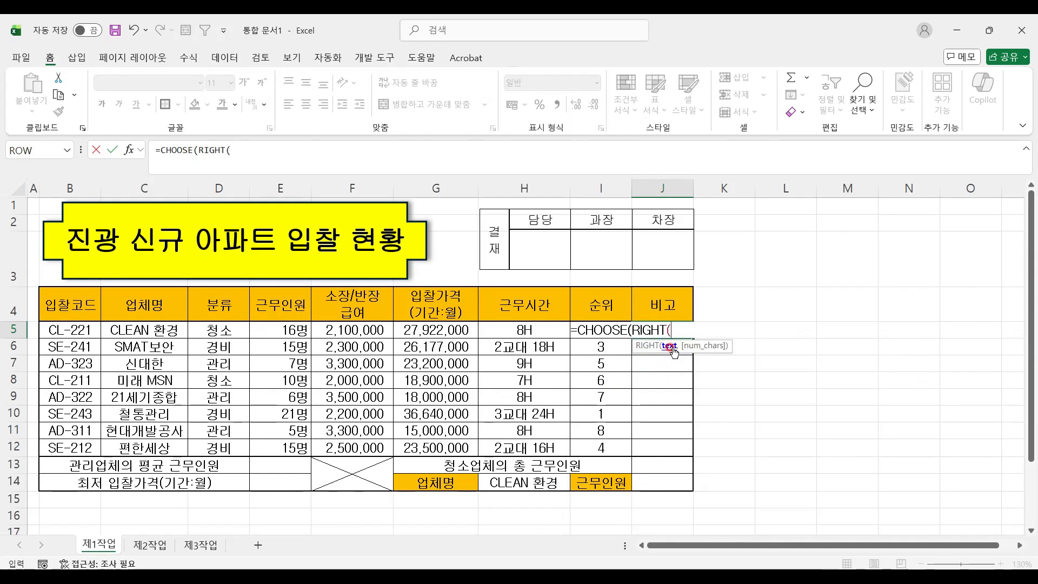
pyautogui.click(63, 328)
pyautogui.write(',1')
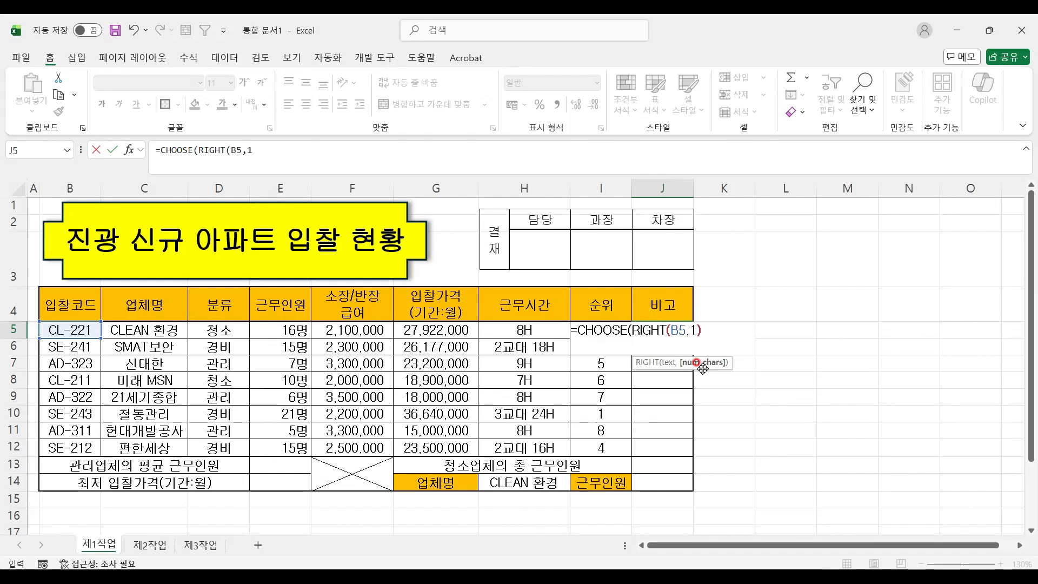
pyautogui.write(')')
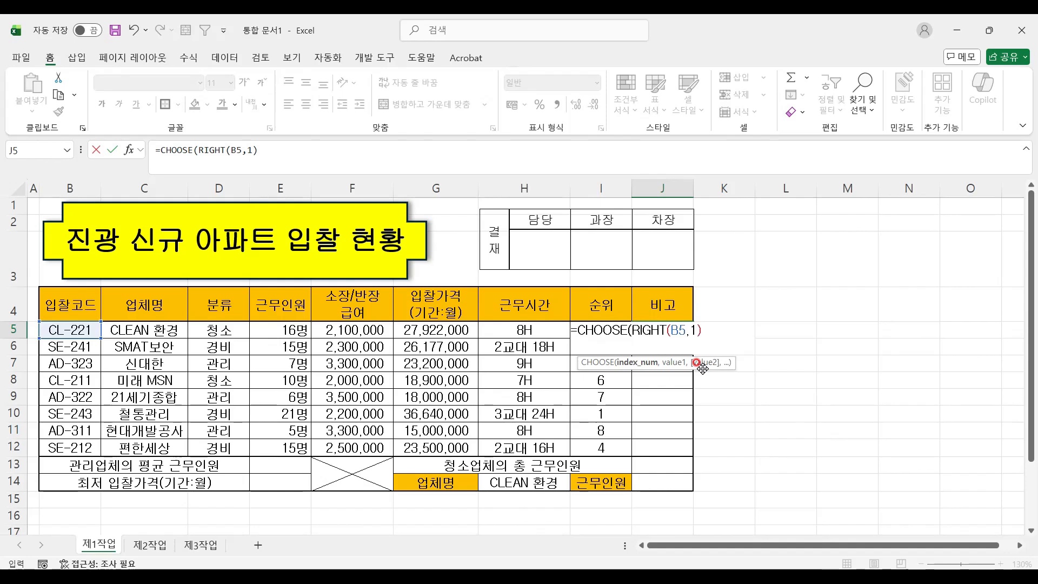
pyautogui.write(',')
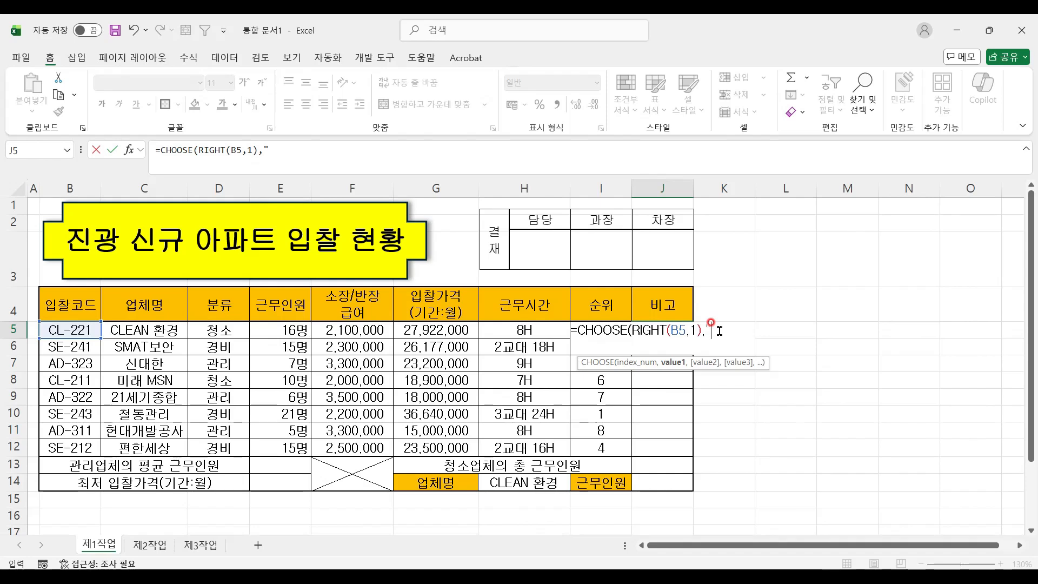
# - Complete the J5 formula with "접수1", "접수2" and "접수3" as the CHOOSE values
pyautogui.write('접수1')
pyautogui.moveTo(705, 329); pyautogui.dragTo(750, 328)
pyautogui.click(752, 328)
pyautogui.click(303, 147)
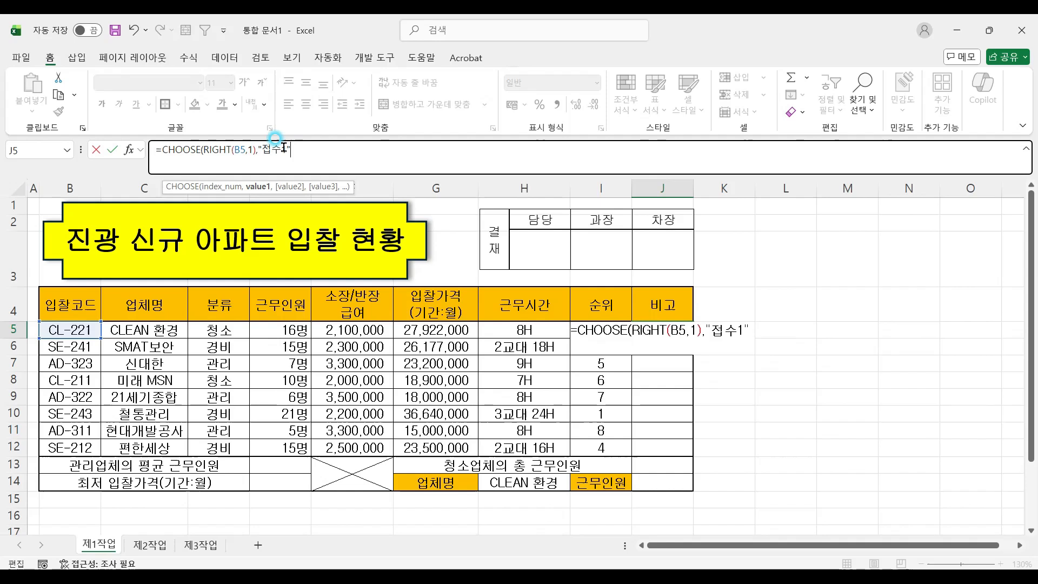
pyautogui.write(',"접수')
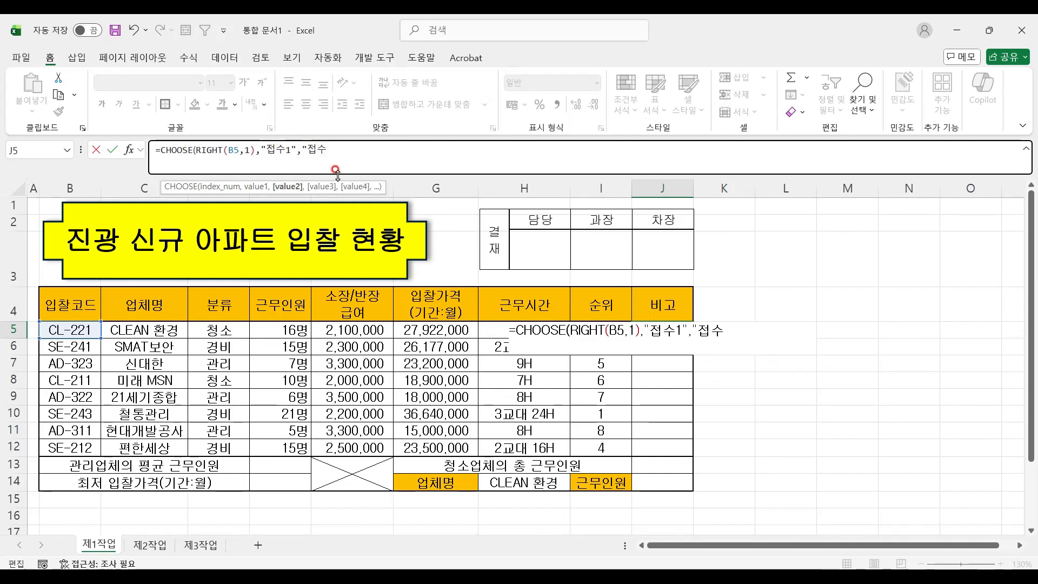
pyautogui.write('2",')
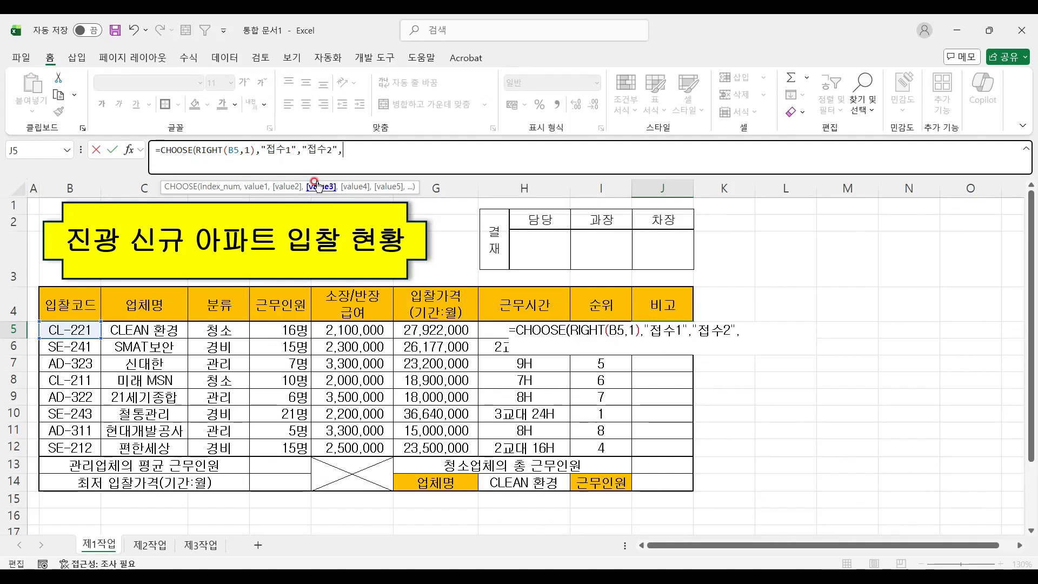
pyautogui.write('"접수3')
pyautogui.press('Return')
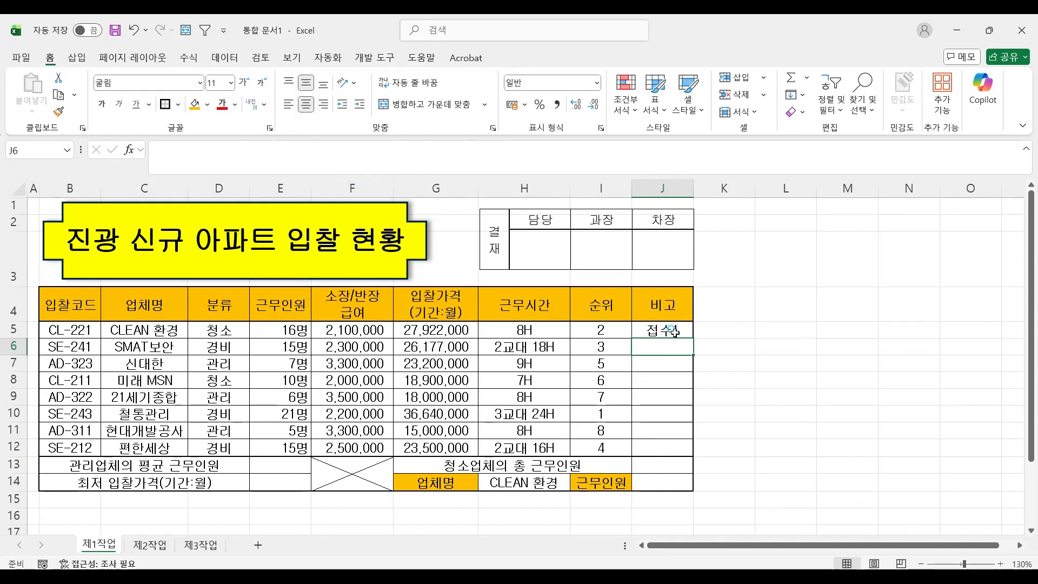
# - Compare the result in J5 with the last digits of the 입찰코드 values in B5, B6 and B7
pyautogui.click(674, 331)
pyautogui.doubleClick(87, 329)
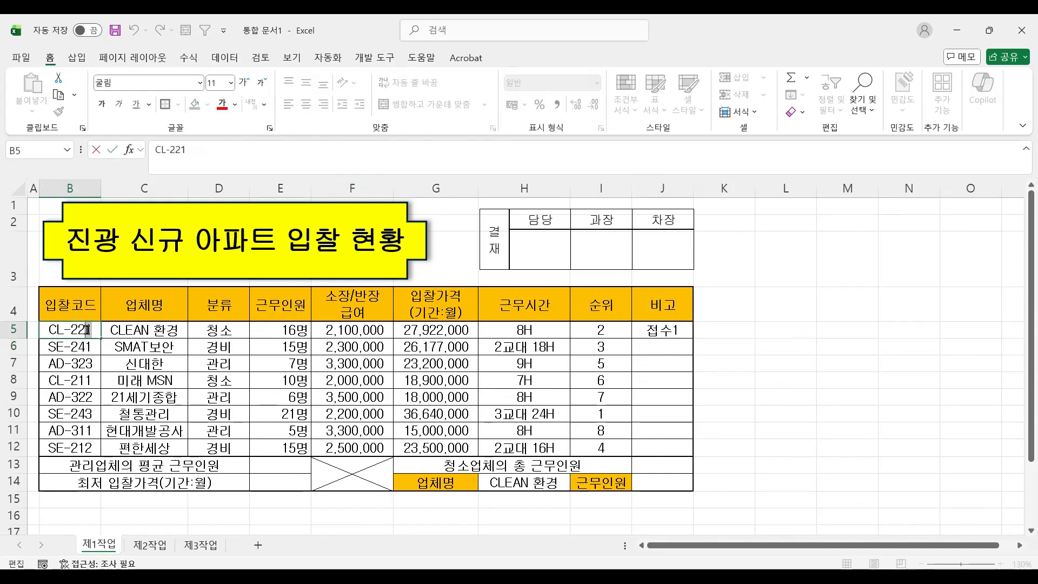
pyautogui.doubleClick(95, 346)
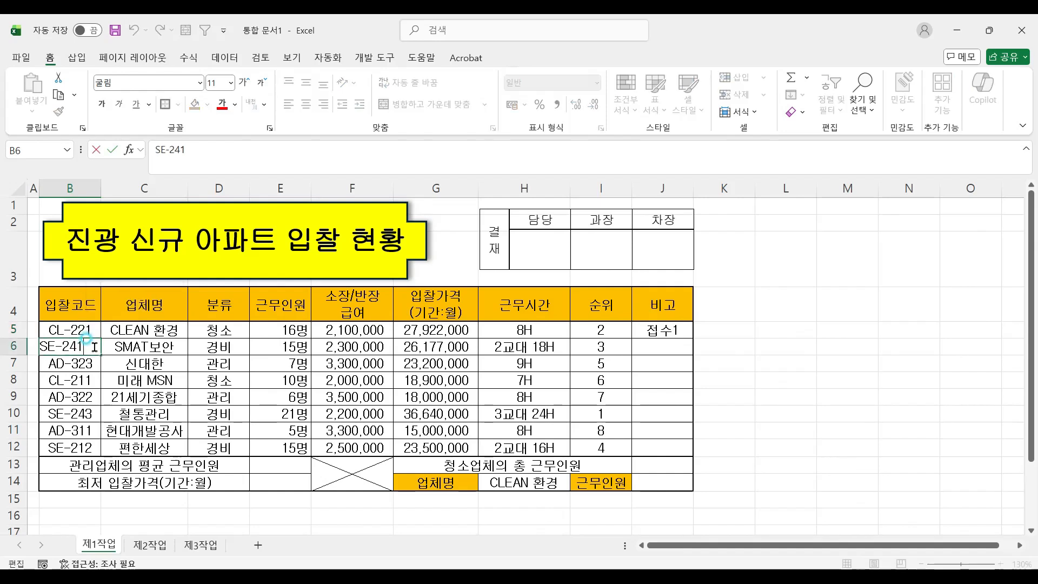
pyautogui.doubleClick(94, 363)
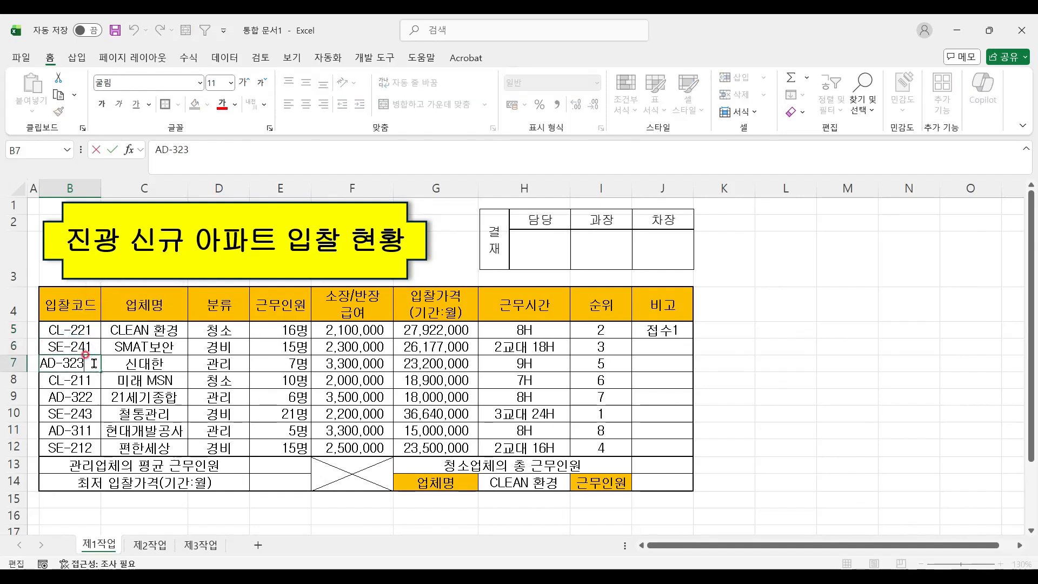
pyautogui.click(656, 400)
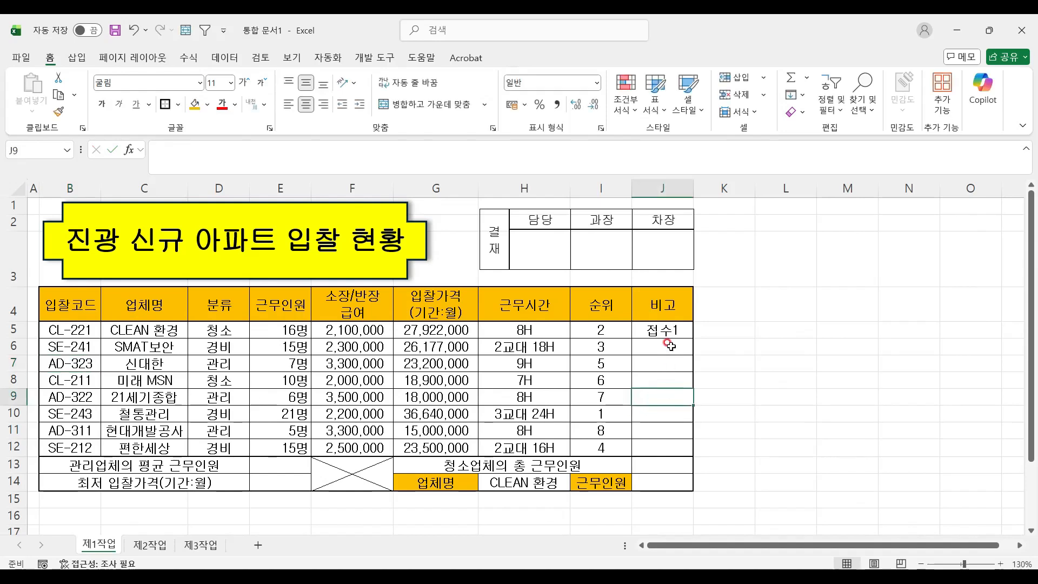
# - Fill the 비고 formula from J5 down to J12 without formatting
pyautogui.click(669, 330)
pyautogui.moveTo(694, 338); pyautogui.dragTo(684, 457)
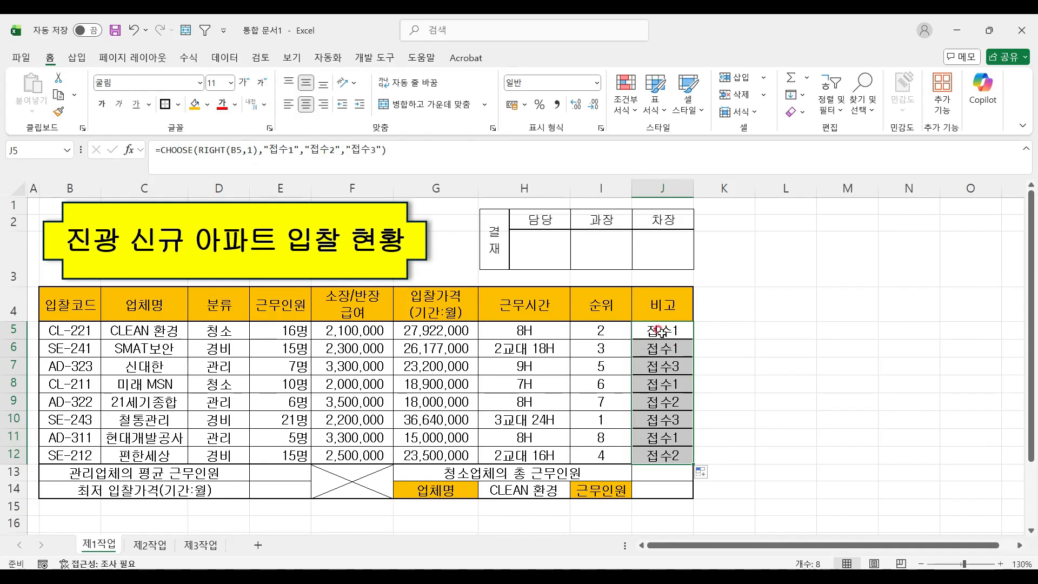
pyautogui.click(700, 473)
pyautogui.click(739, 521)
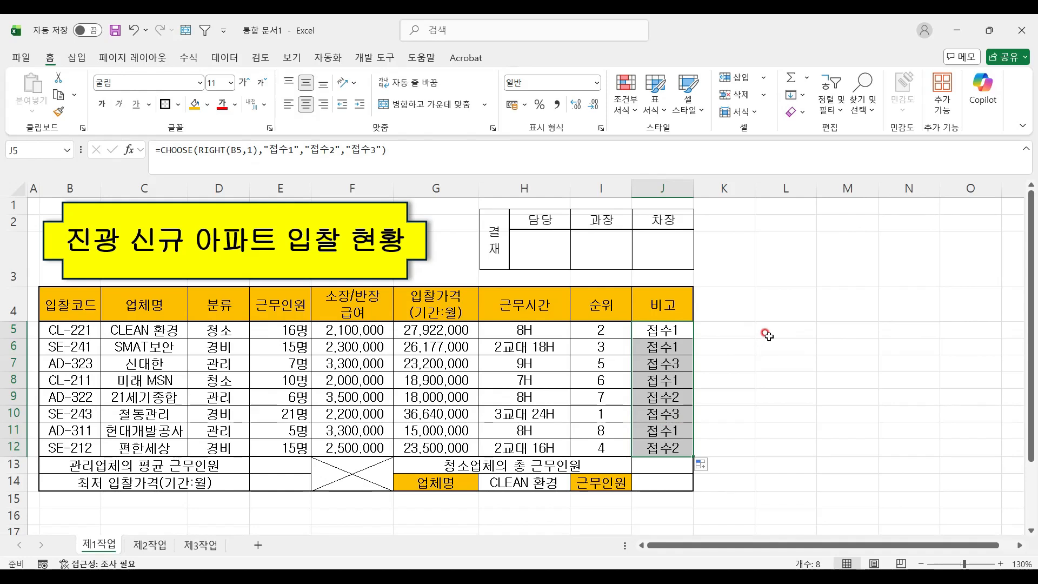
# - Enter the example formula =RIGHT(B5,3) in K5 to extract the last three characters of the 입찰코드
pyautogui.click(740, 329)
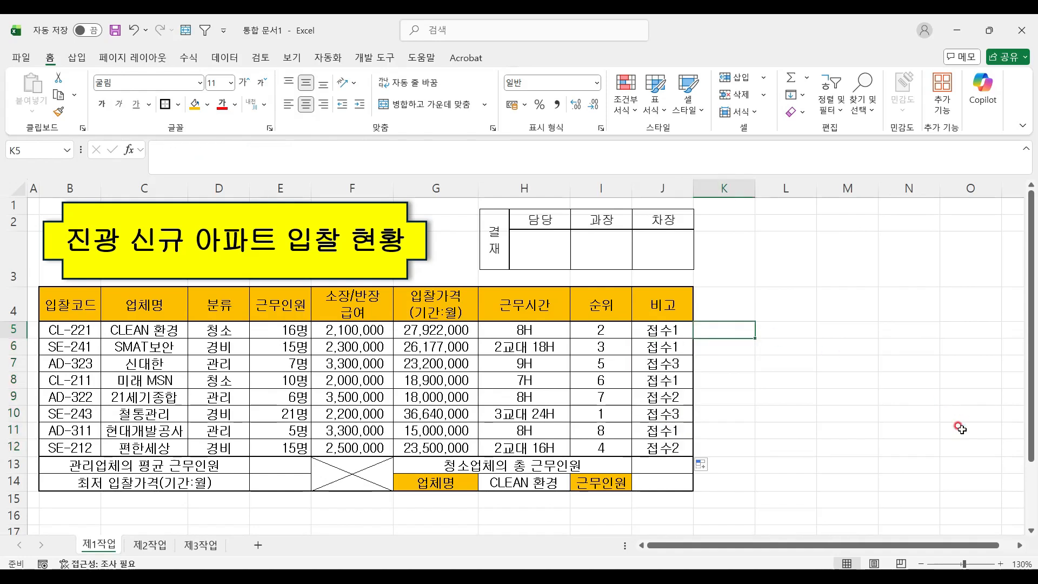
pyautogui.write('=')
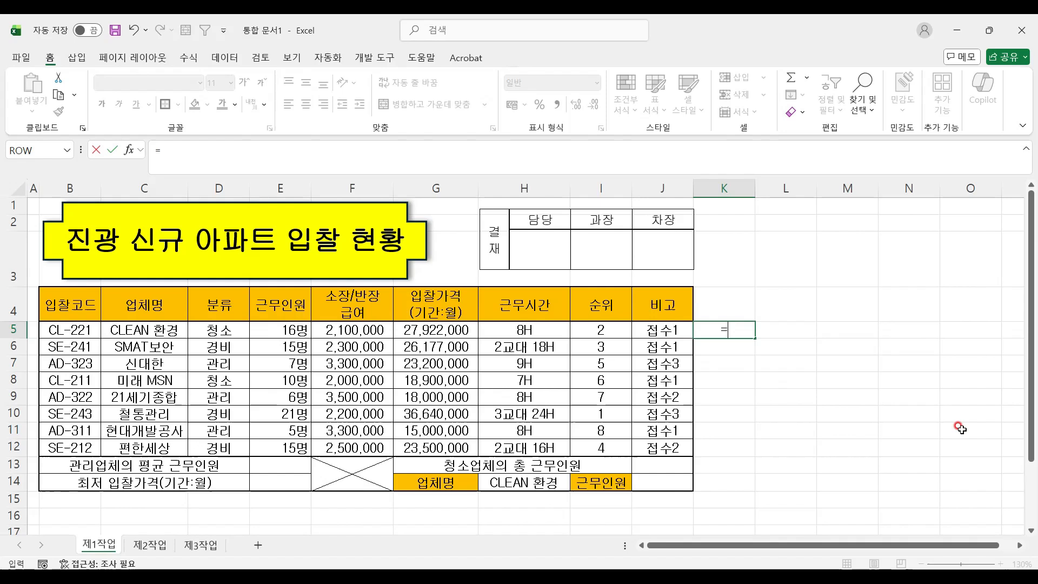
pyautogui.write('RIGHT')
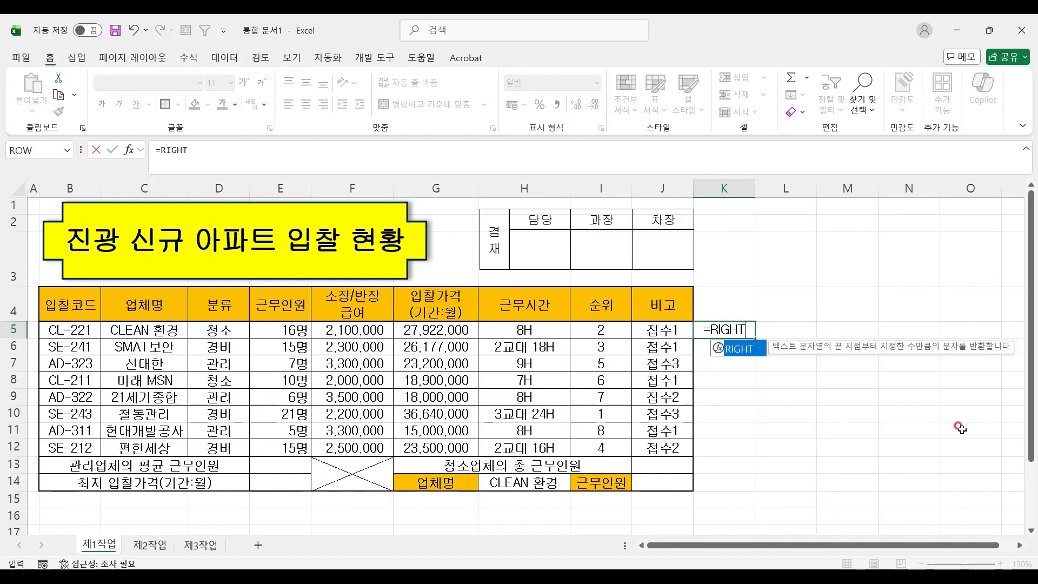
pyautogui.doubleClick(762, 354)
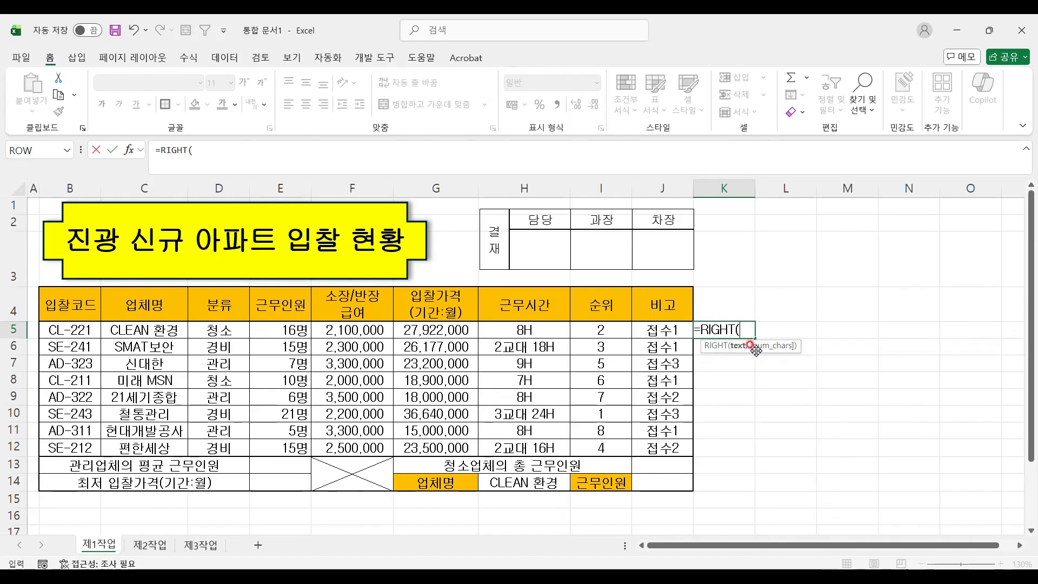
pyautogui.click(72, 327)
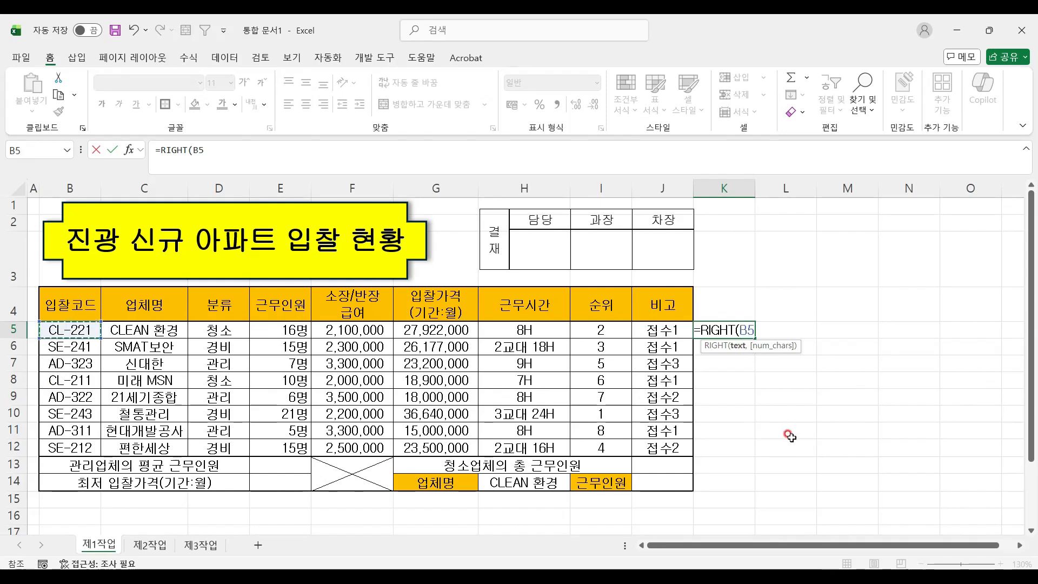
pyautogui.write(',')
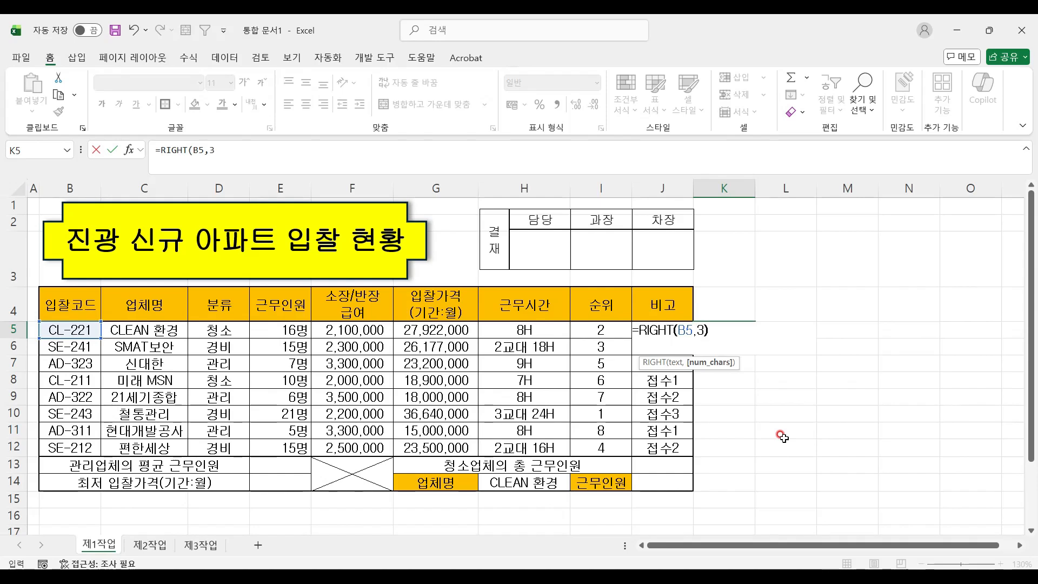
pyautogui.write('3)')
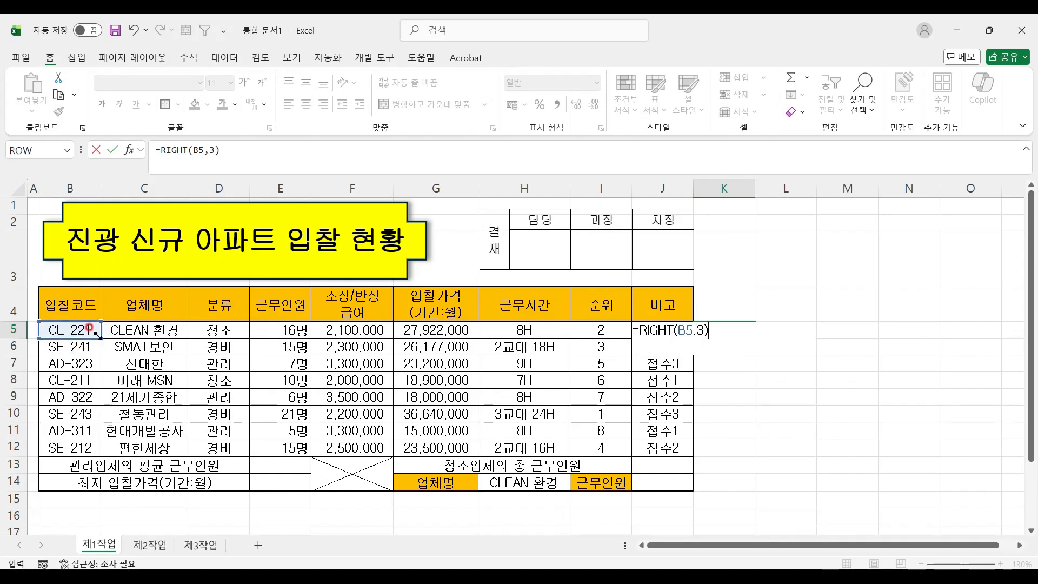
pyautogui.moveTo(705, 334); pyautogui.dragTo(698, 335)
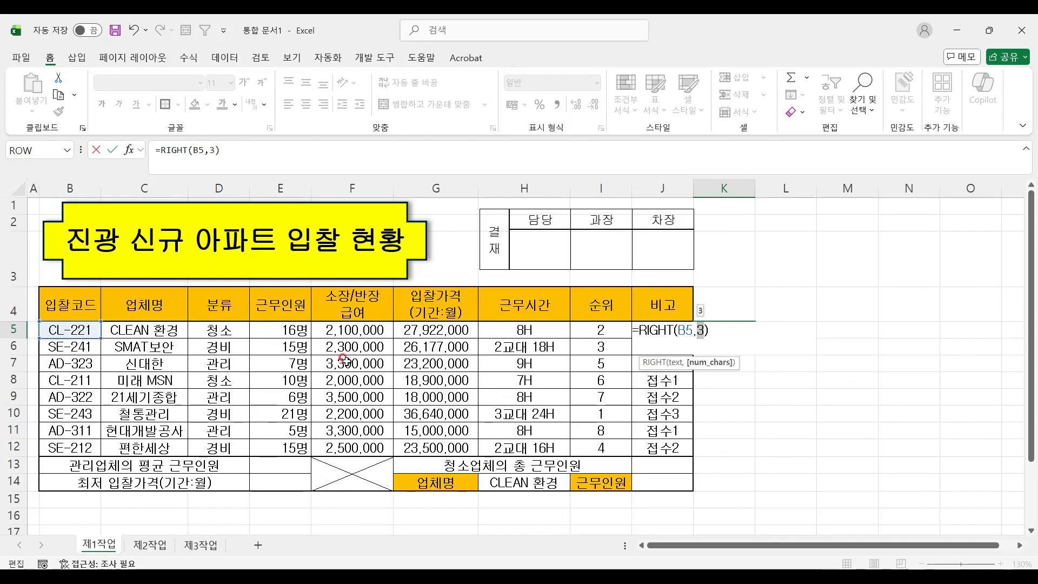
pyautogui.press('Return')
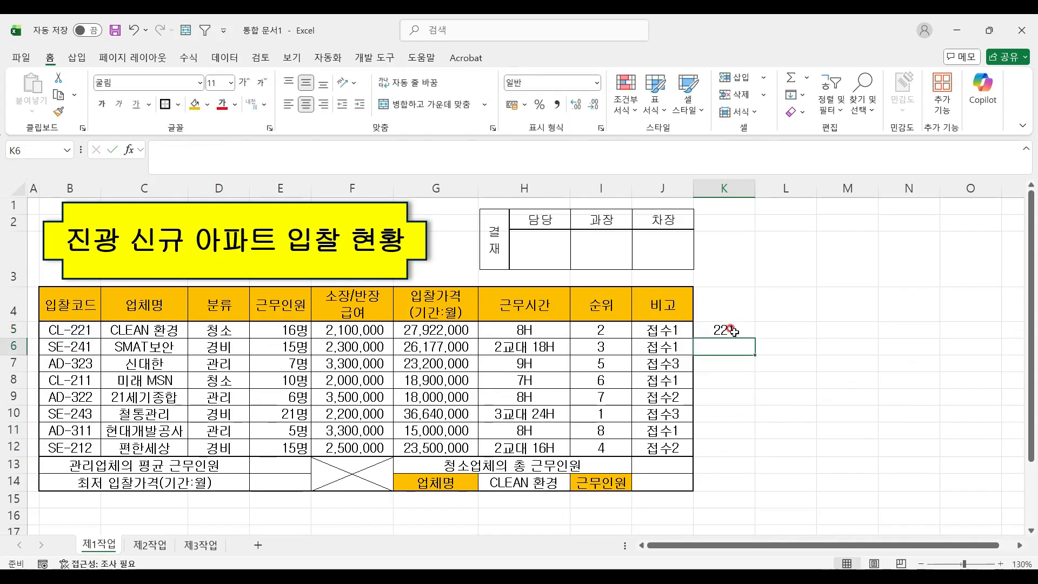
pyautogui.click(733, 331)
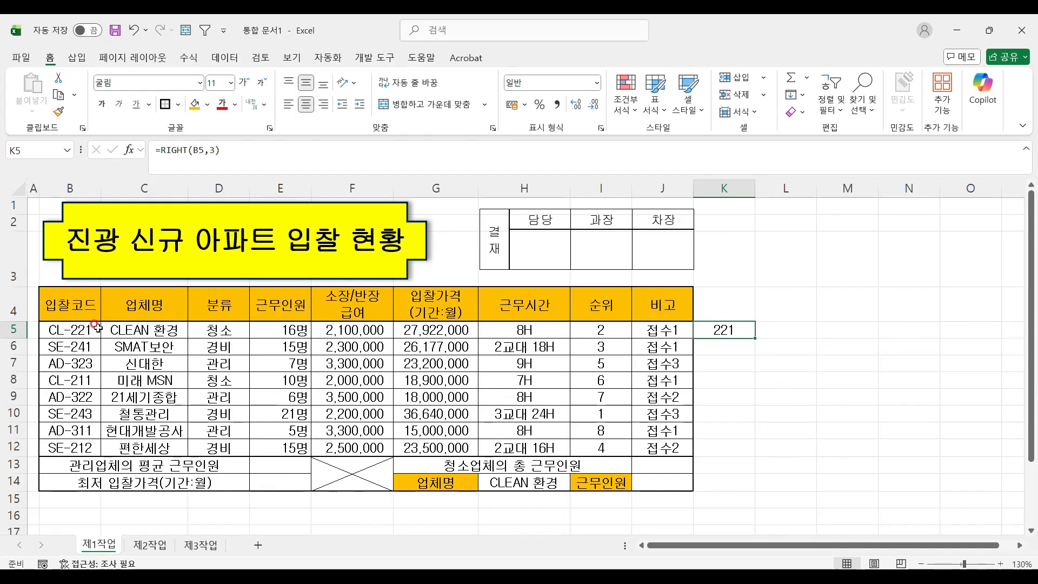
# - Label the example columns RIGHT in K4 and LEFT in L4
pyautogui.click(724, 302)
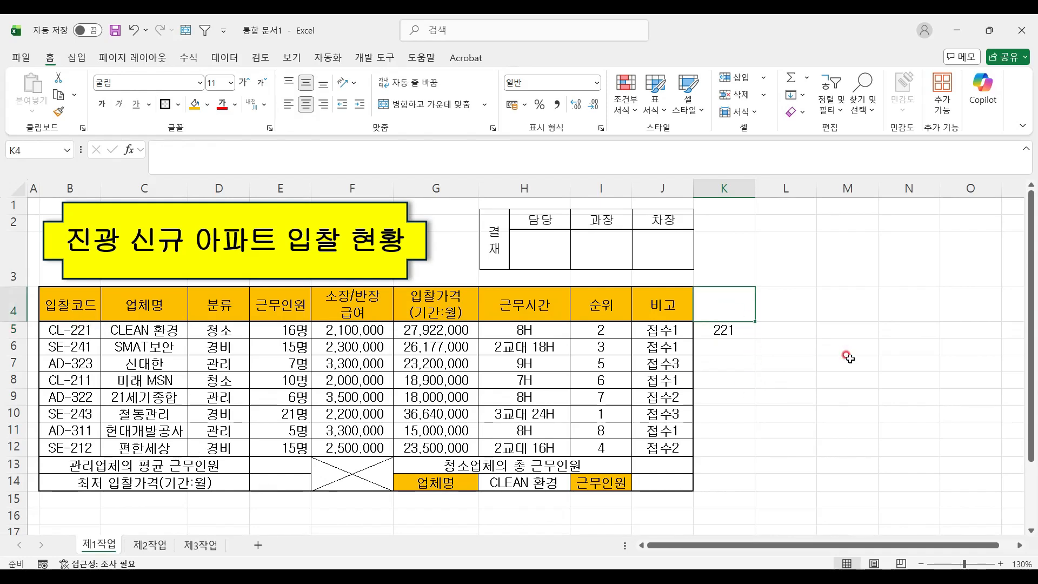
pyautogui.write('RIGHT')
pyautogui.press('Tab')
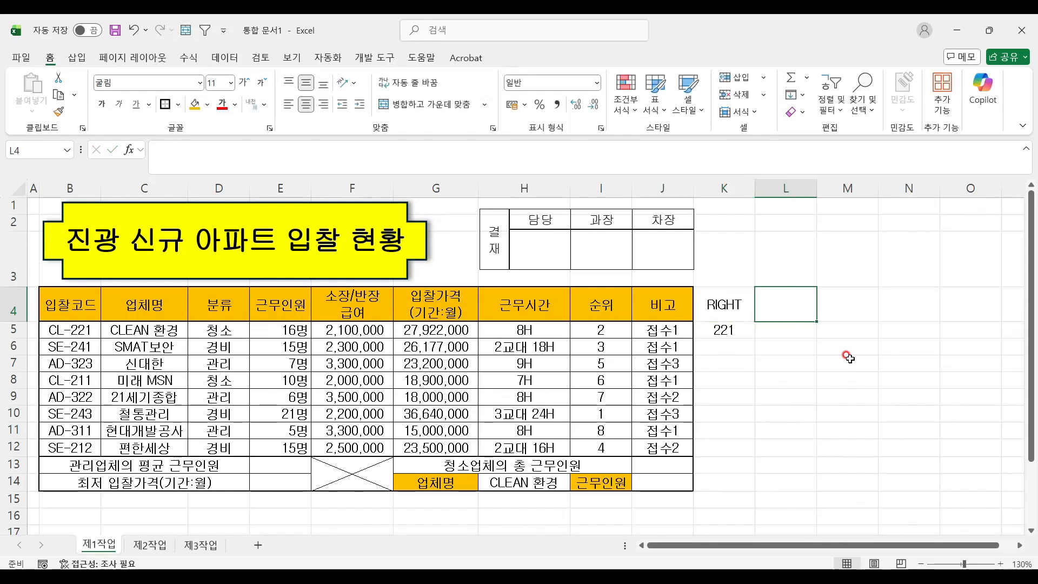
pyautogui.write('LEFT')
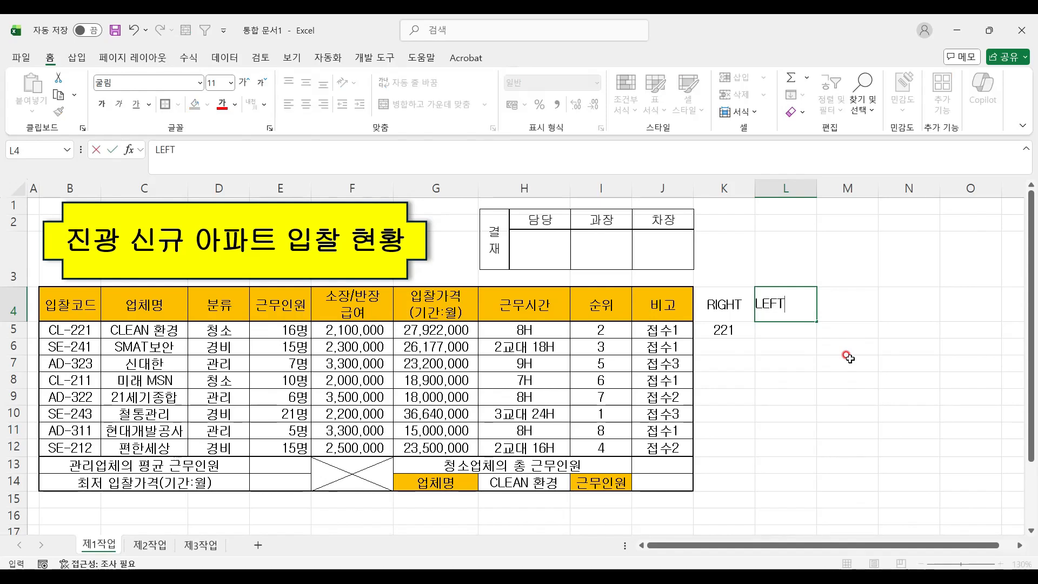
pyautogui.press('Return')
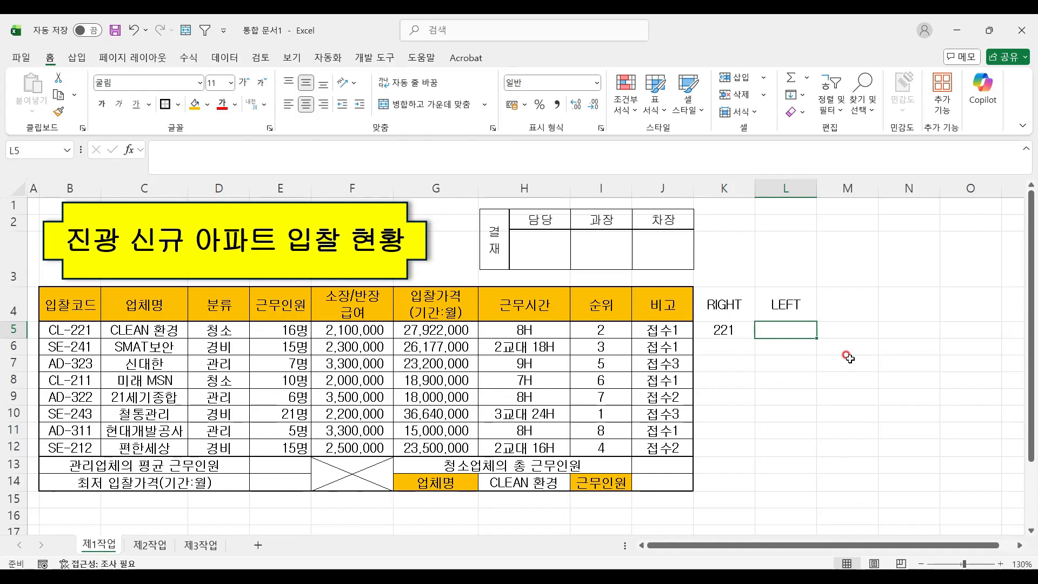
# - Enter the example formula =LEFT(B5,2) in L5 to extract the first two characters of the 입찰코드
pyautogui.write('=')
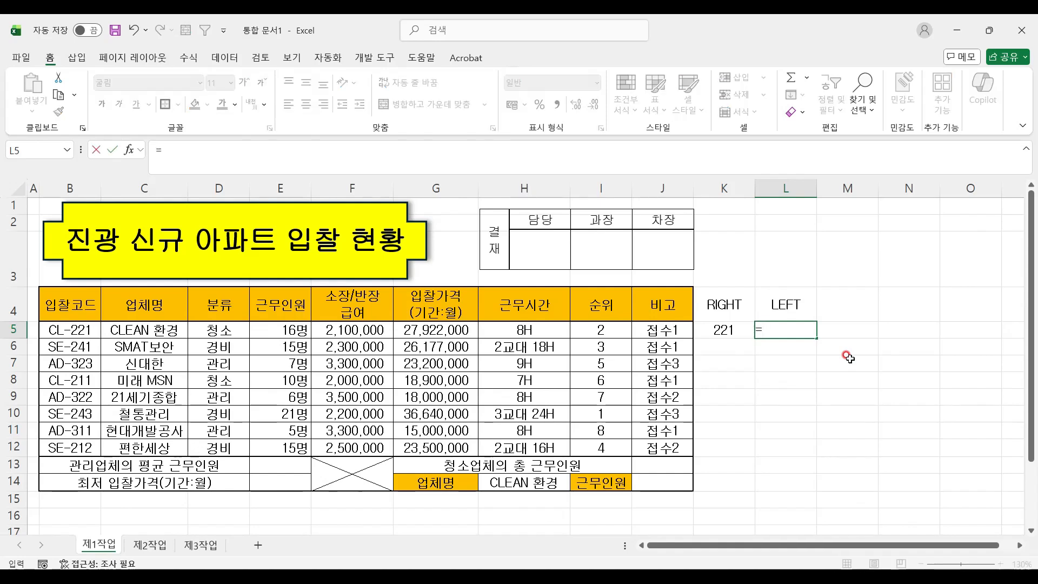
pyautogui.write('LEFT')
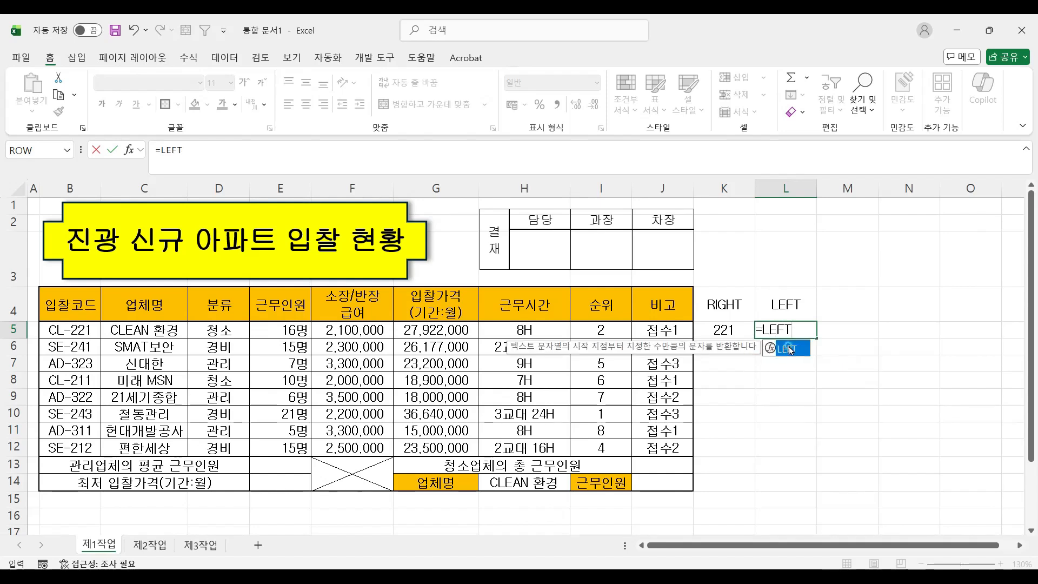
pyautogui.doubleClick(789, 350)
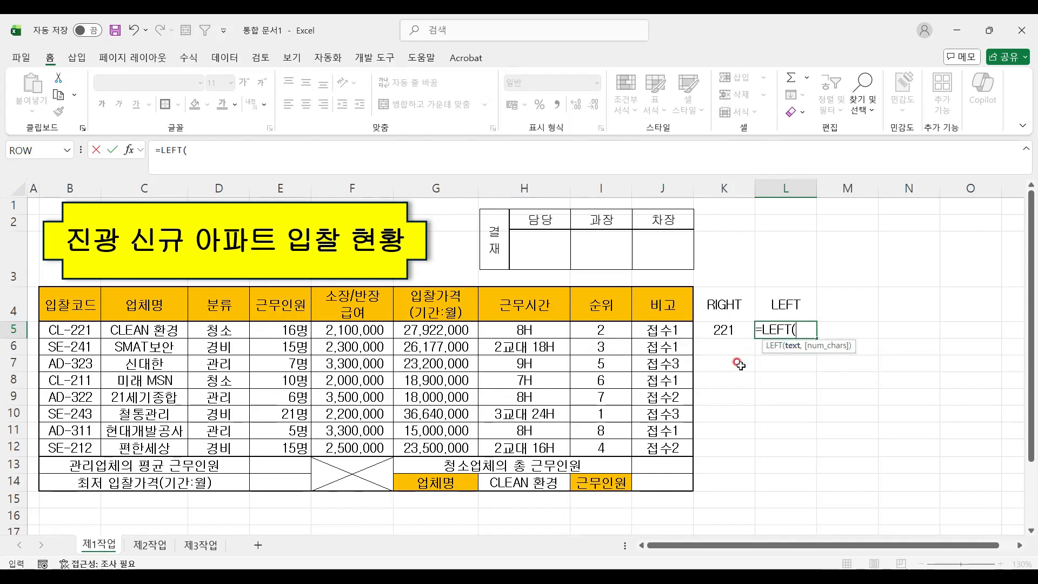
pyautogui.click(82, 331)
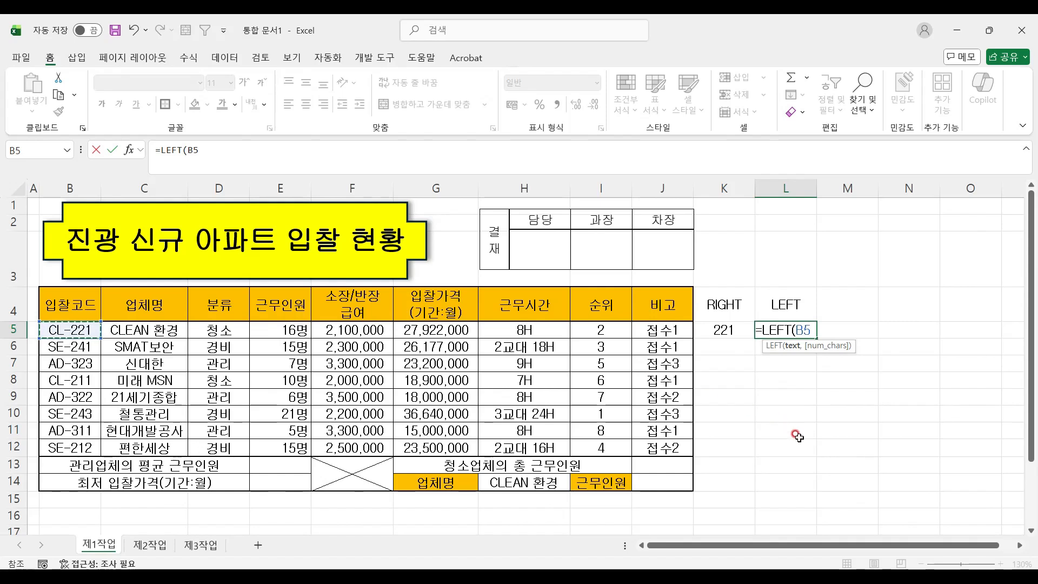
pyautogui.write(',')
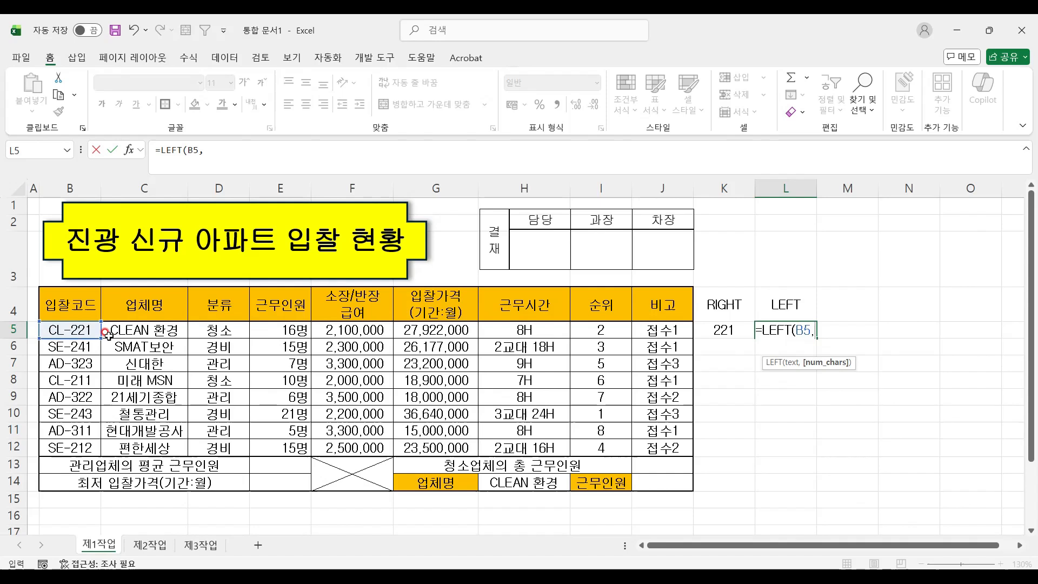
pyautogui.write('2')
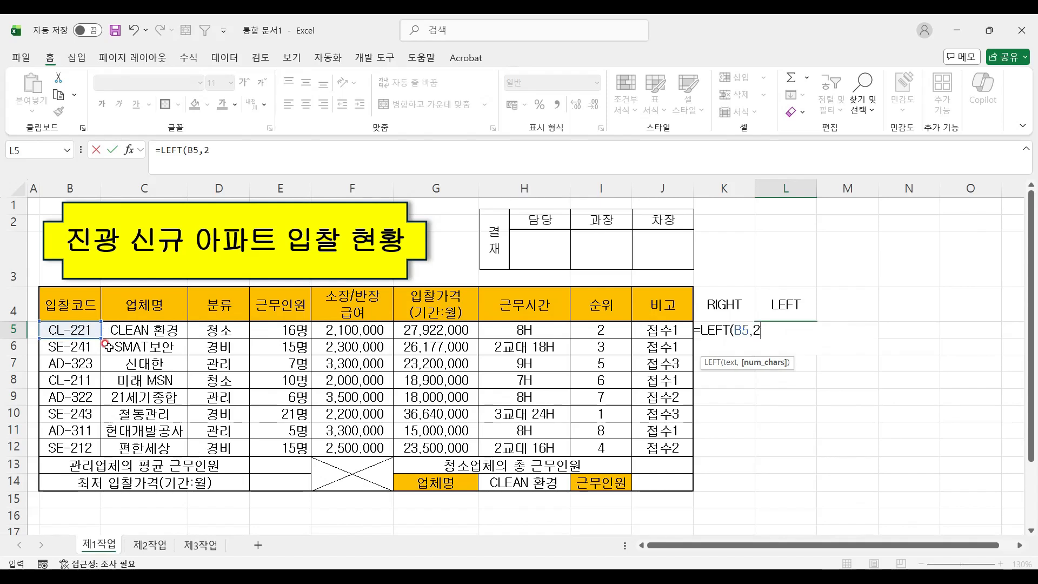
pyautogui.write(')')
pyautogui.press('Return')
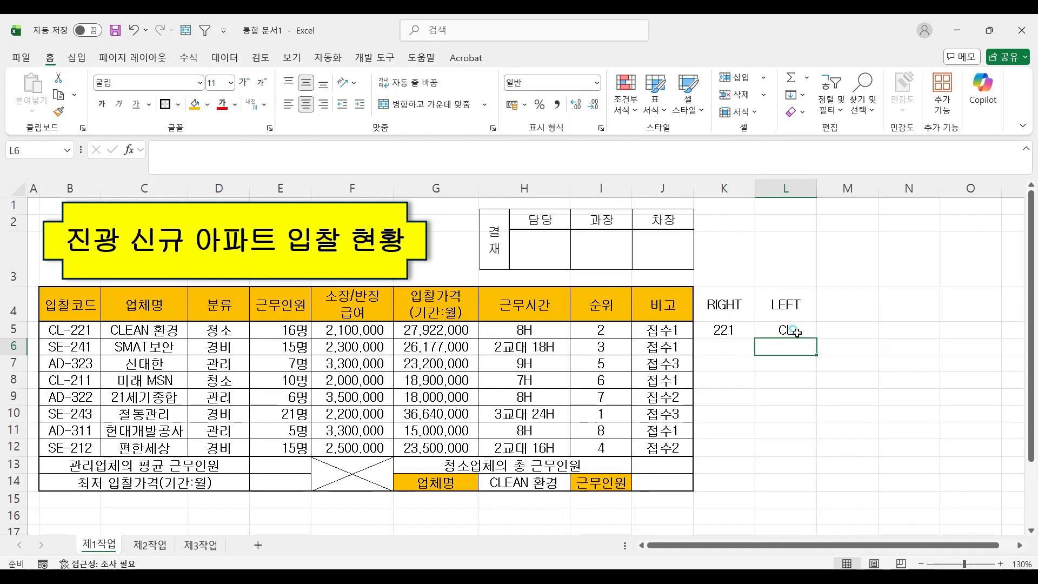
# - Compare the RIGHT and LEFT results in K5 and L5 with the 입찰코드 in B5, highlighting its middle characters L-2
pyautogui.moveTo(793, 331); pyautogui.dragTo(722, 331)
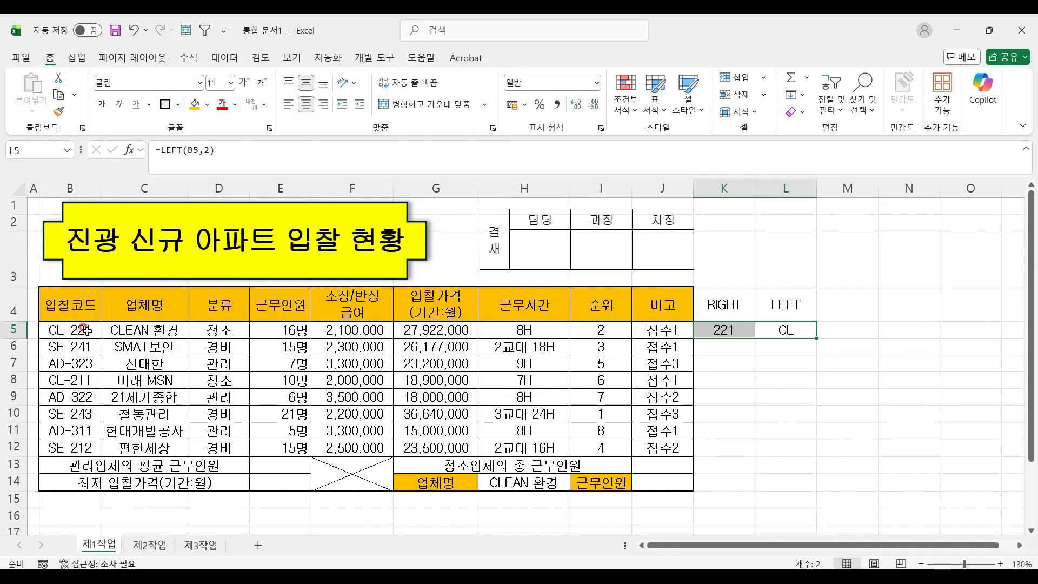
pyautogui.doubleClick(73, 329)
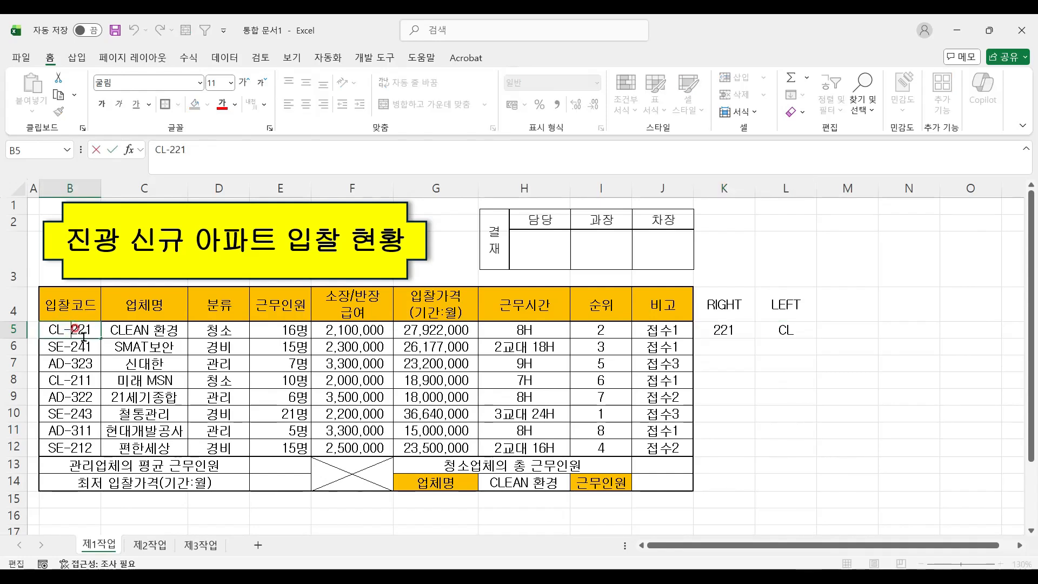
pyautogui.moveTo(56, 331); pyautogui.dragTo(78, 331)
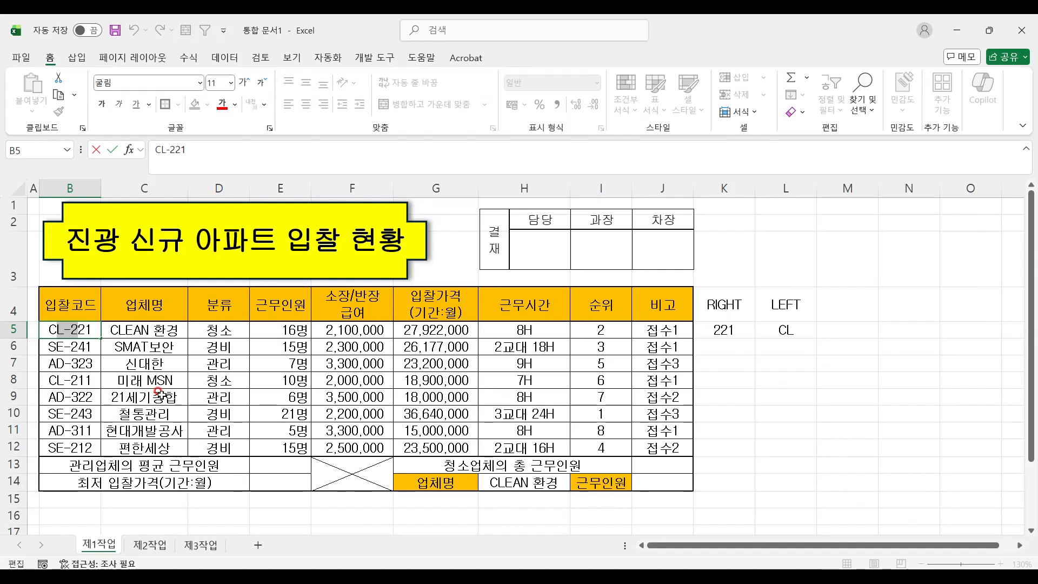
# - Label a third example column MID in M4
pyautogui.click(854, 305)
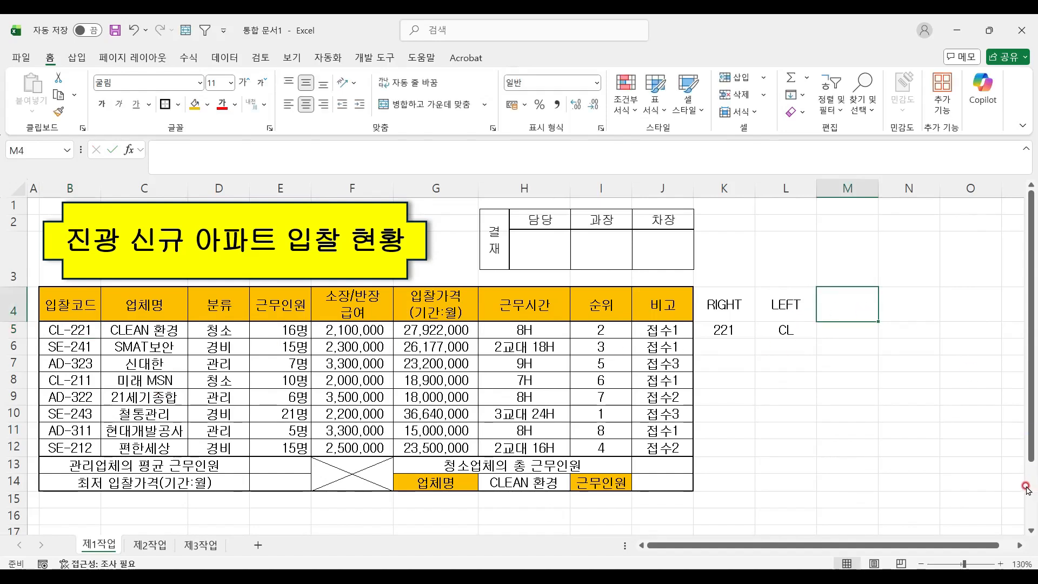
pyautogui.write('MID')
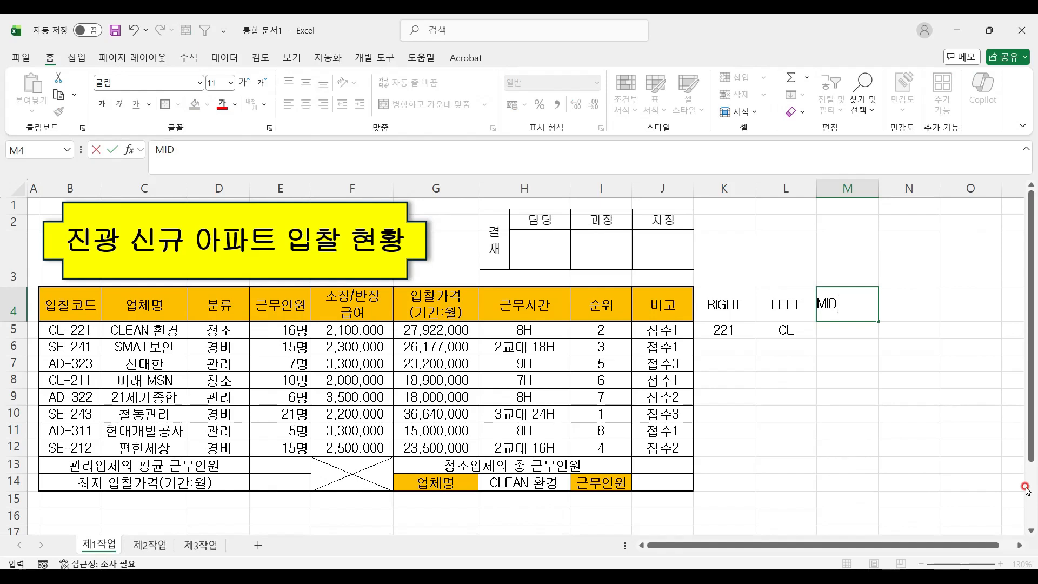
pyautogui.press('Return')
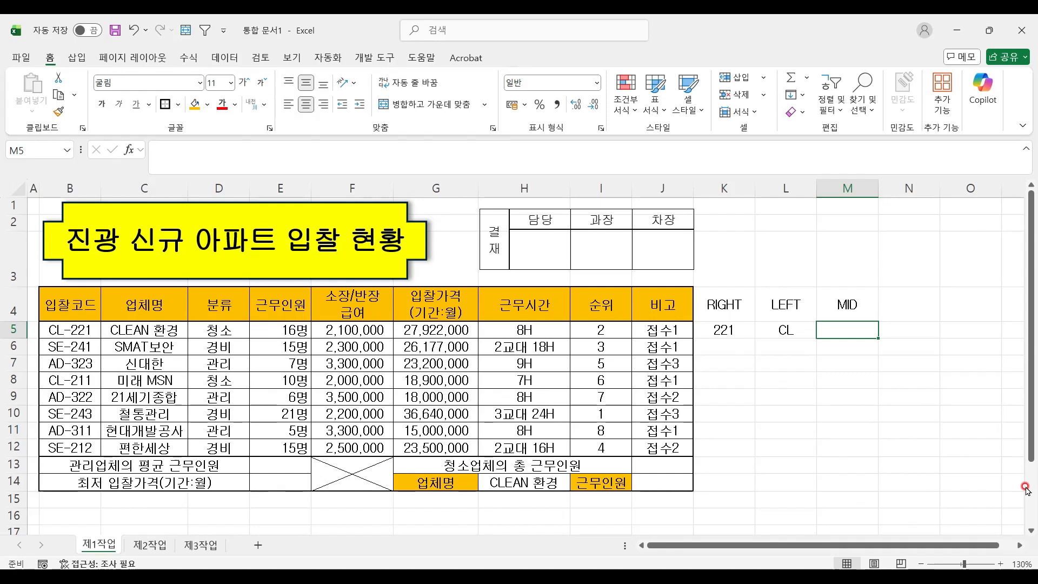
# - Enter the example formula =MID(B5,2,3) in M5 to extract three characters of the 입찰코드 starting at the second, and review it
pyautogui.write('=MID')
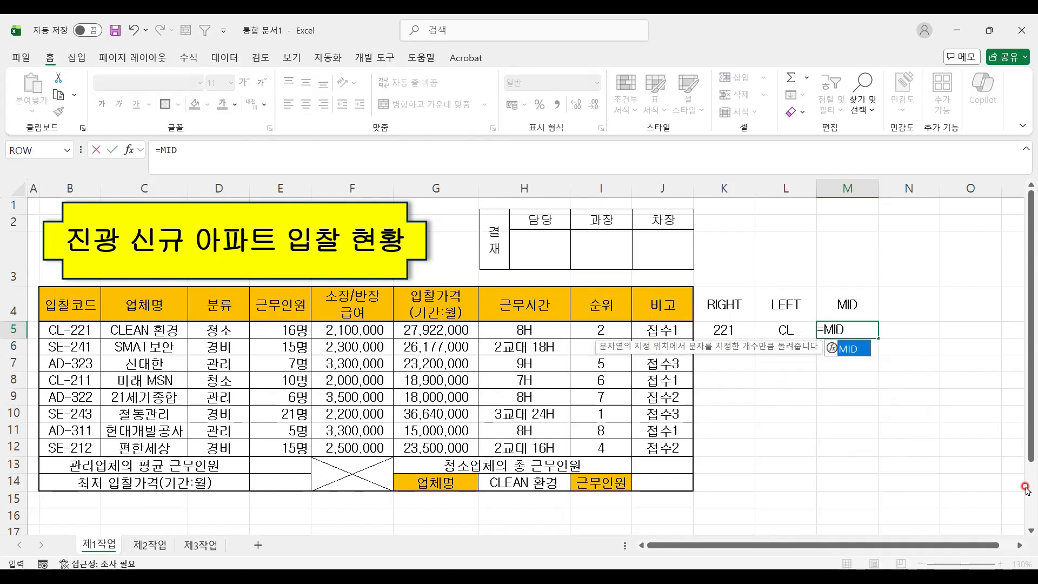
pyautogui.doubleClick(859, 346)
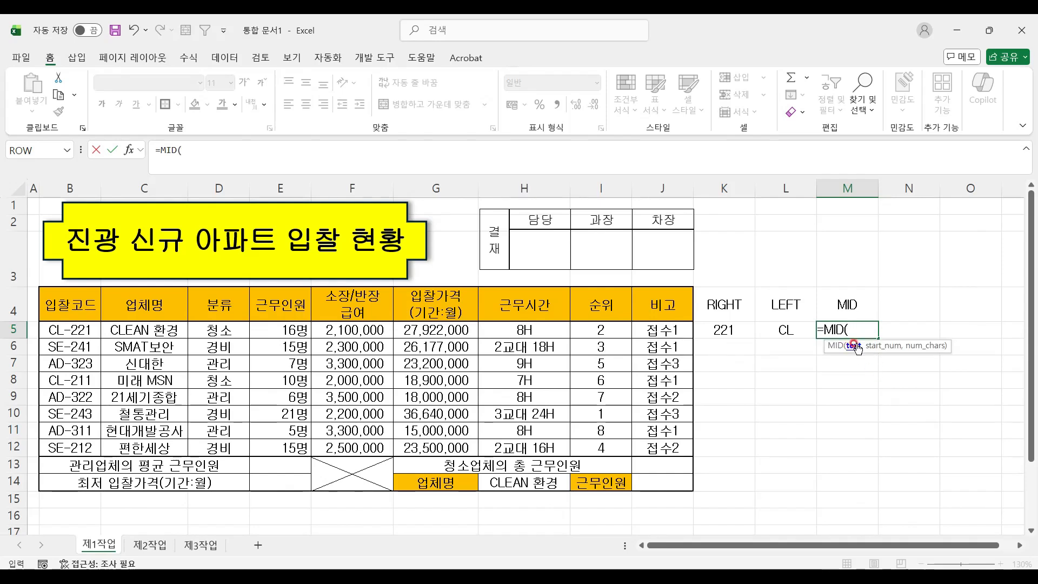
pyautogui.click(74, 326)
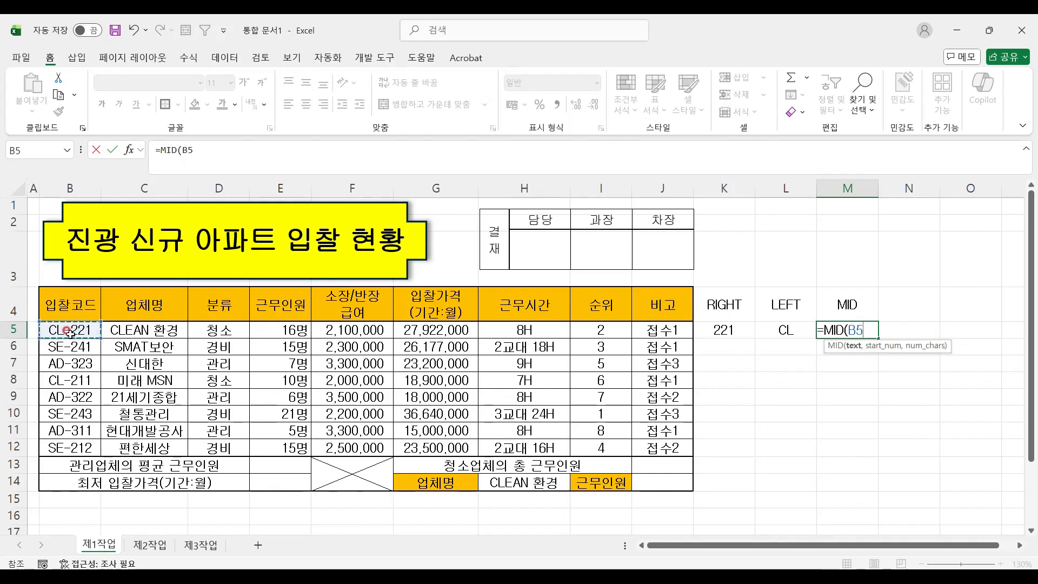
pyautogui.write(',2')
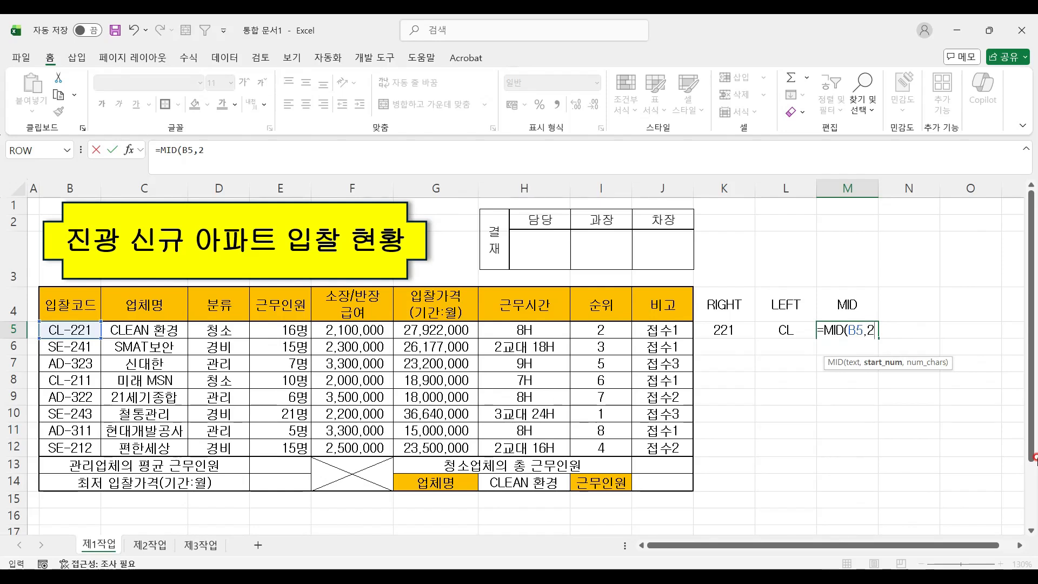
pyautogui.write(',')
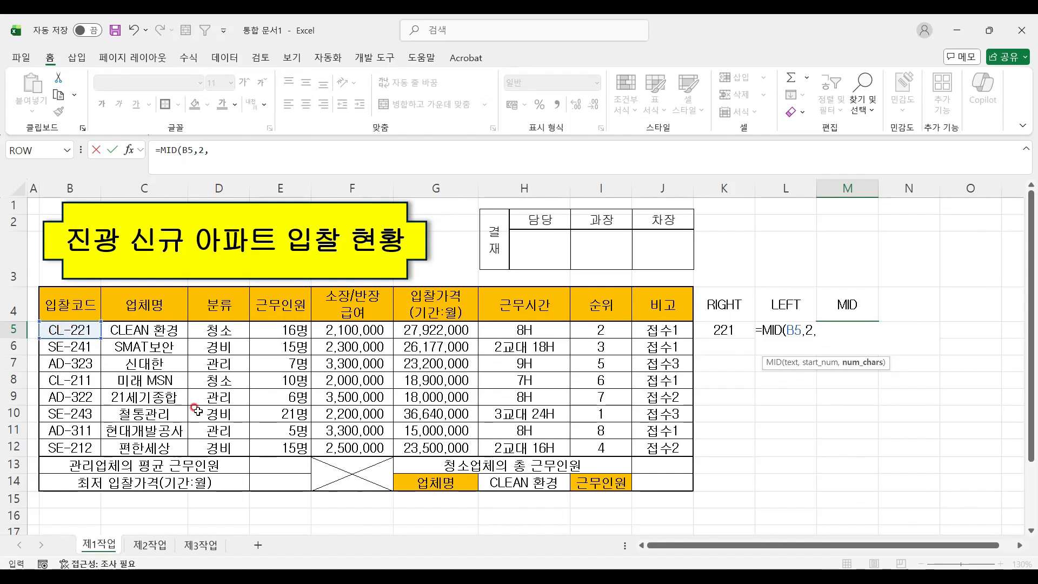
pyautogui.write('3)')
pyautogui.press('Return')
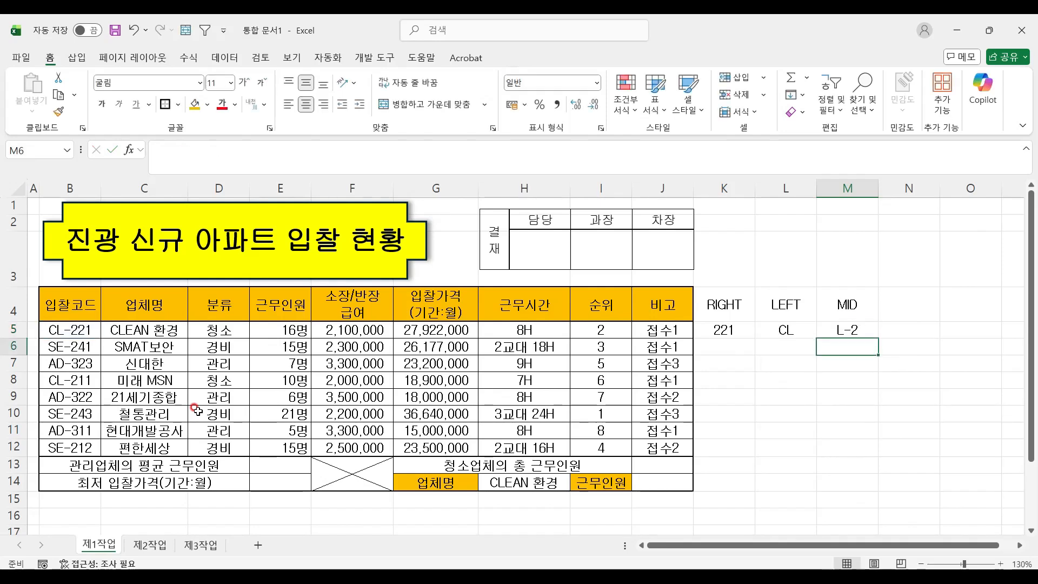
pyautogui.click(847, 330)
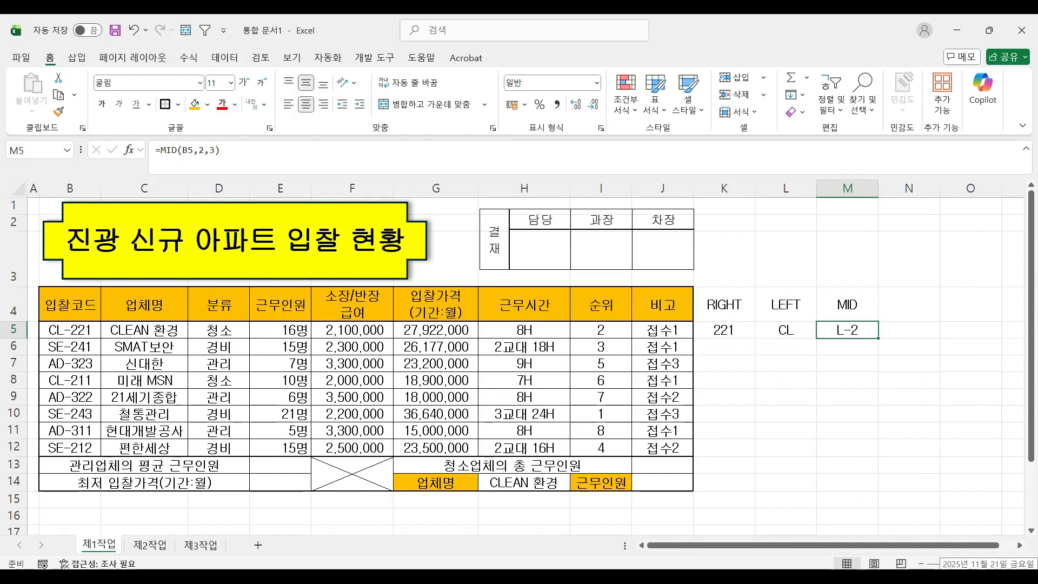
# - Clear the RIGHT, LEFT and MID examples in K4:M5 and select E13 for 관리업체의 평균 근무인원
pyautogui.moveTo(726, 303); pyautogui.dragTo(844, 331)
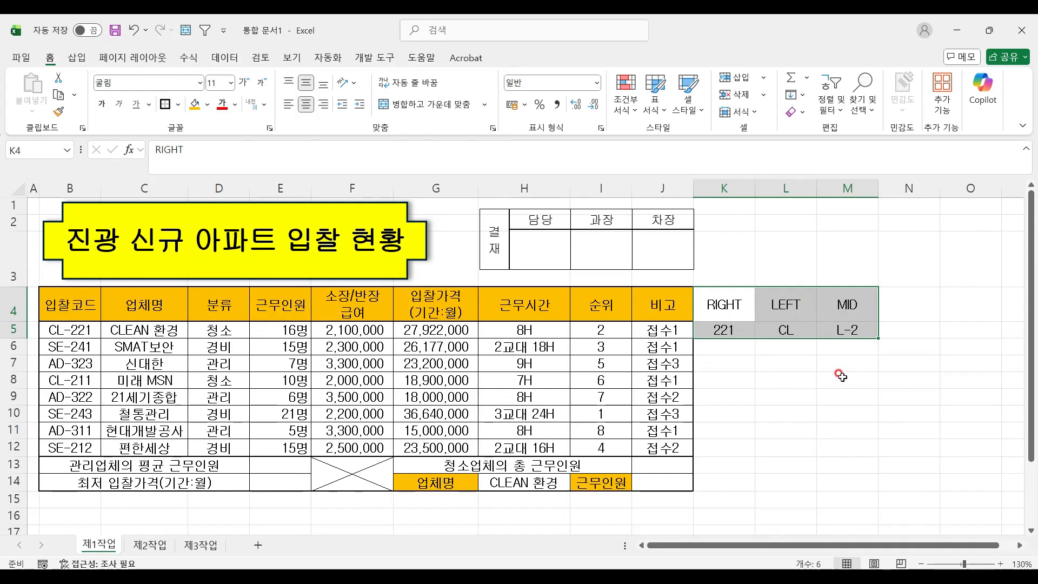
pyautogui.press('Delete')
pyautogui.click(265, 465)
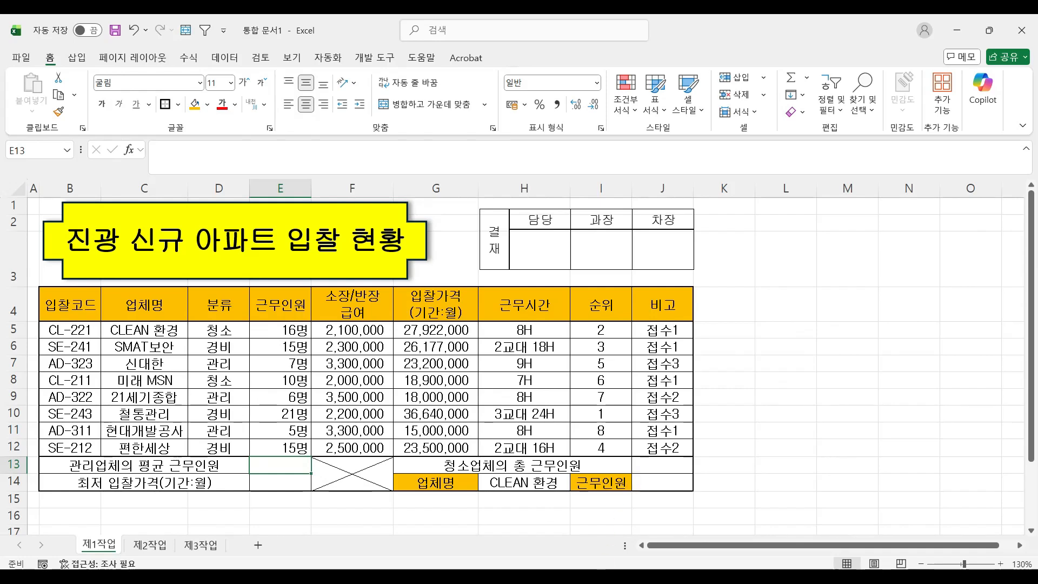
# - Switch to the Notepad window and replace its CHOOSE note with "평균 = 합계 / 인원수"
pyautogui.click(560, 575)
pyautogui.moveTo(662, 181); pyautogui.dragTo(147, 184)
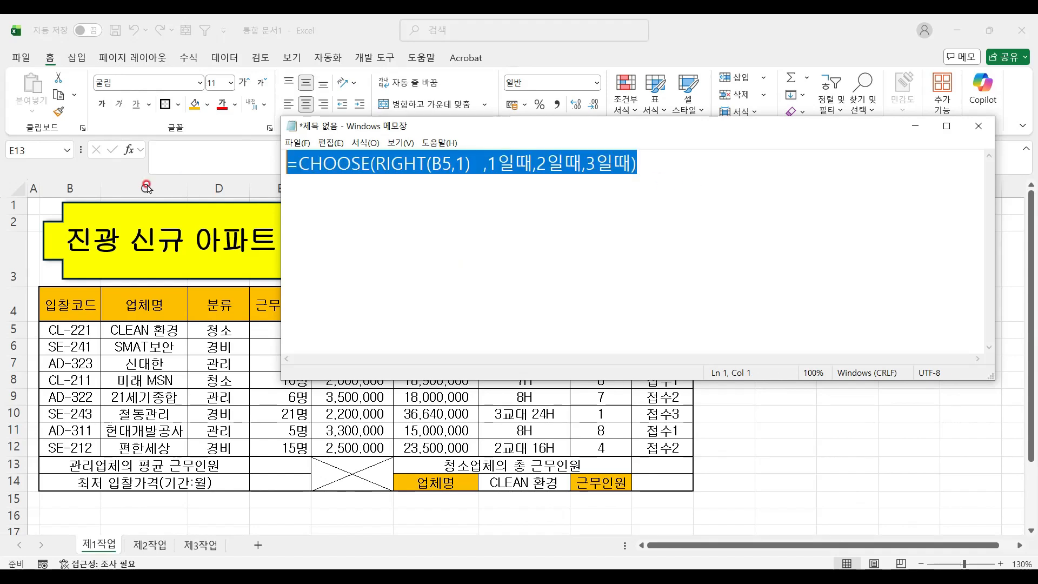
pyautogui.press('BackSpace')
pyautogui.write('VU')
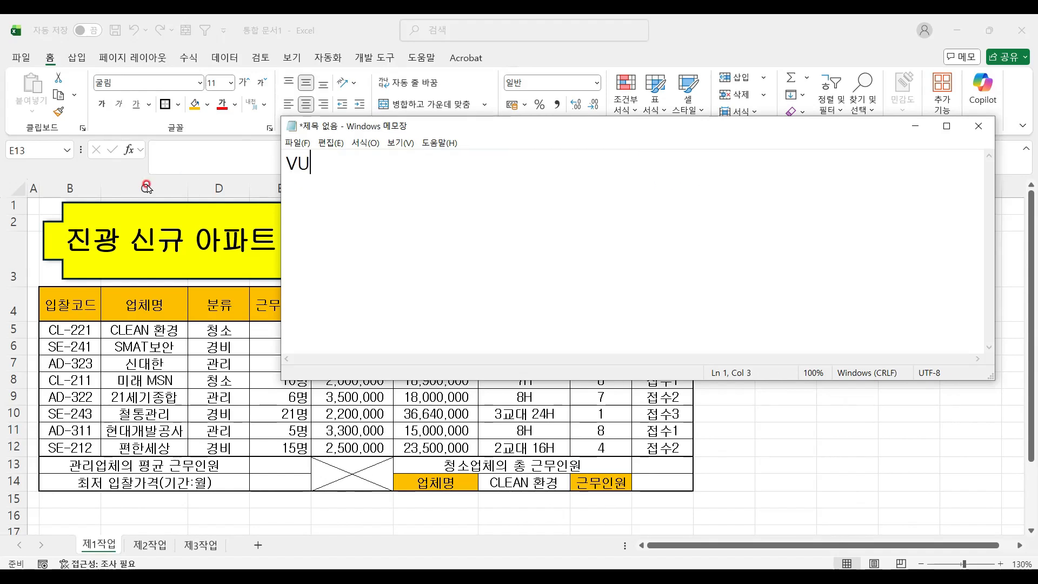
pyautogui.press('BackSpace')
pyautogui.press('BackSpace')
pyautogui.write('평균 ')
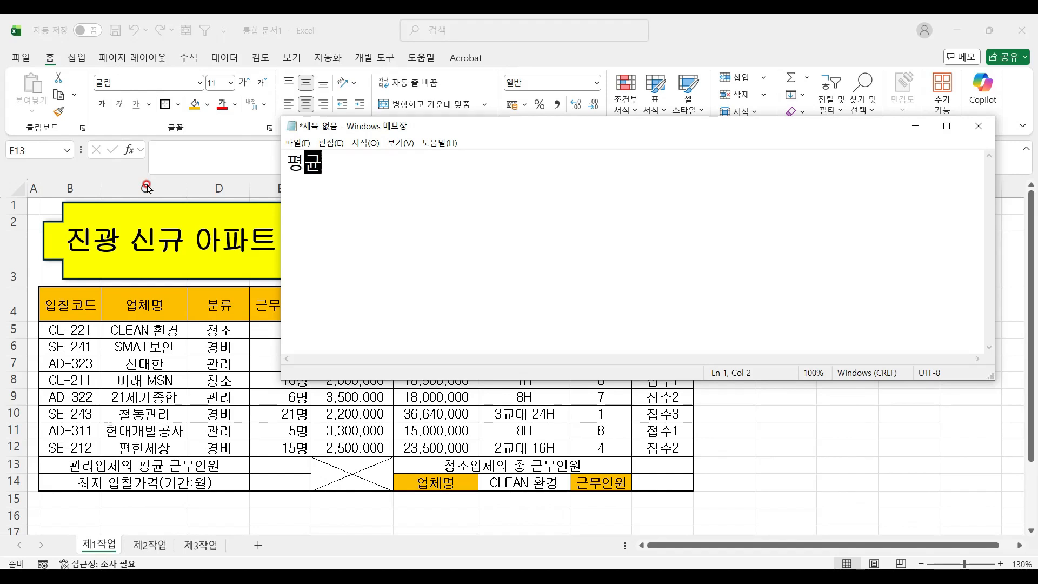
pyautogui.write('= ')
pyautogui.write('합계')
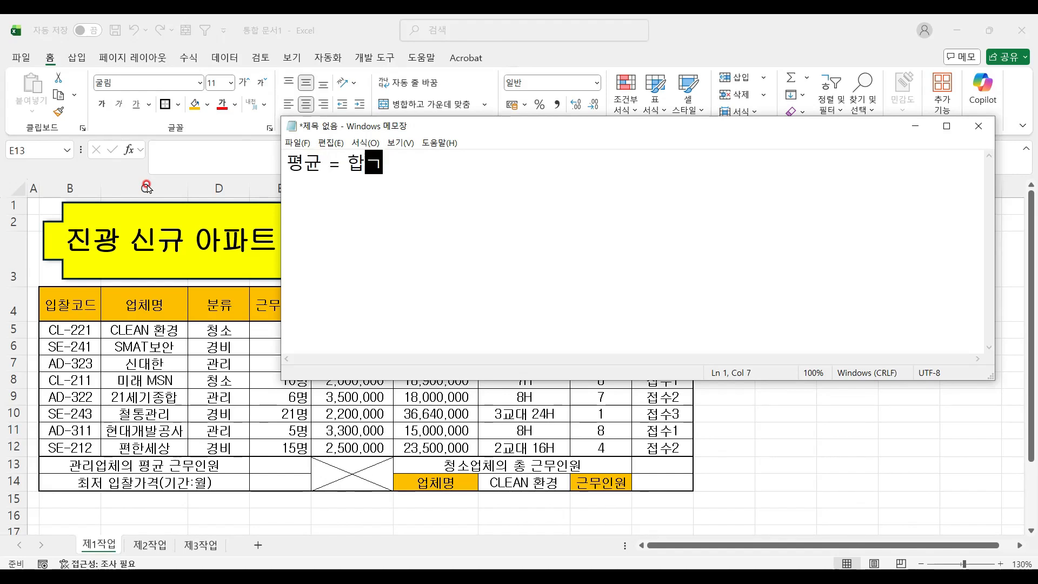
pyautogui.write(' / ')
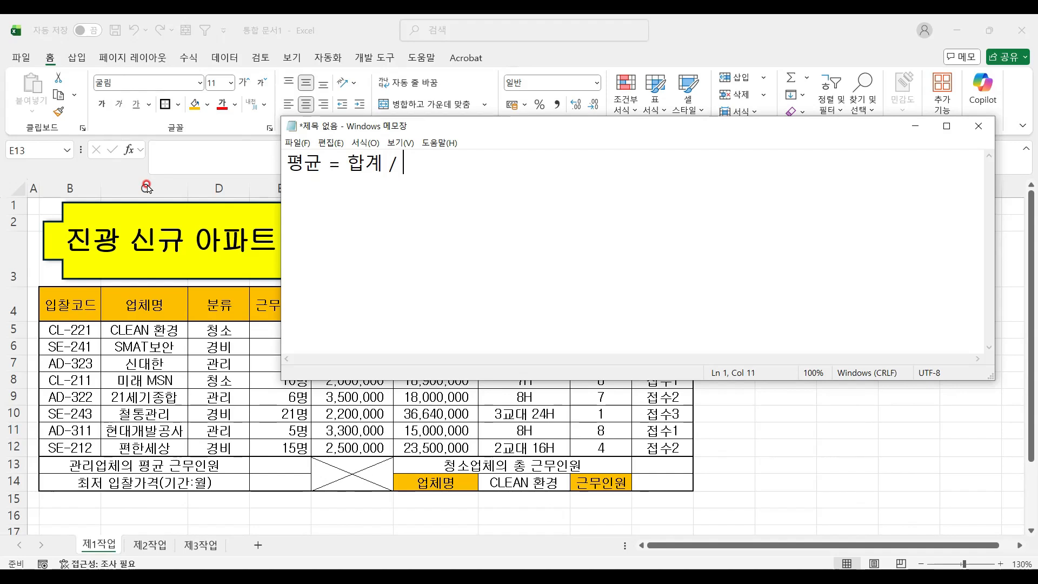
pyautogui.write('인원수')
# - Write the SUMIF syntax "SUMIF(조건줄,조건,더할줄)" on the second line of the note
pyautogui.write('녀')
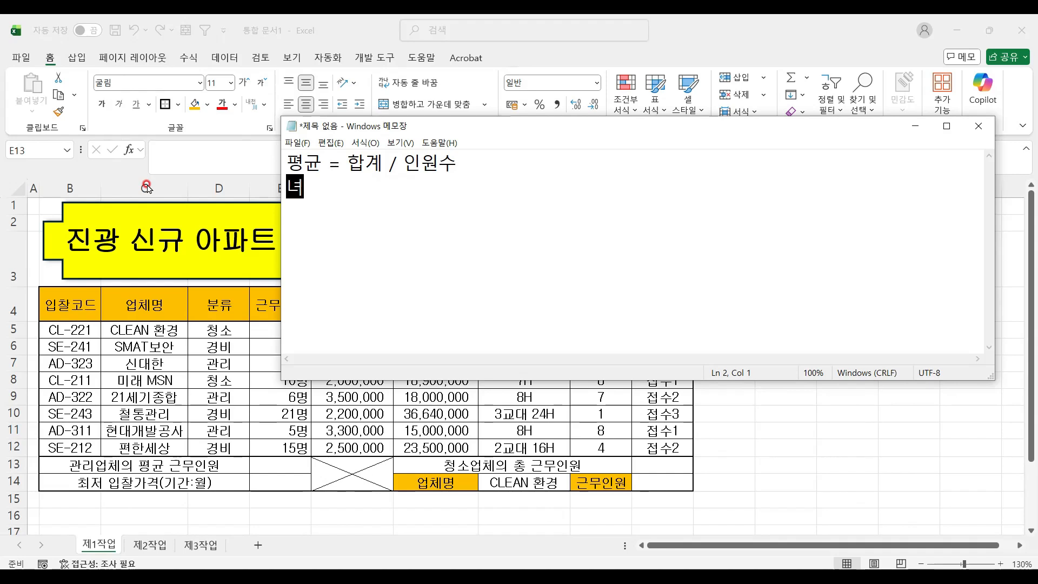
pyautogui.press('BackSpace')
pyautogui.press('BackSpace')
pyautogui.write('SUMIF(')
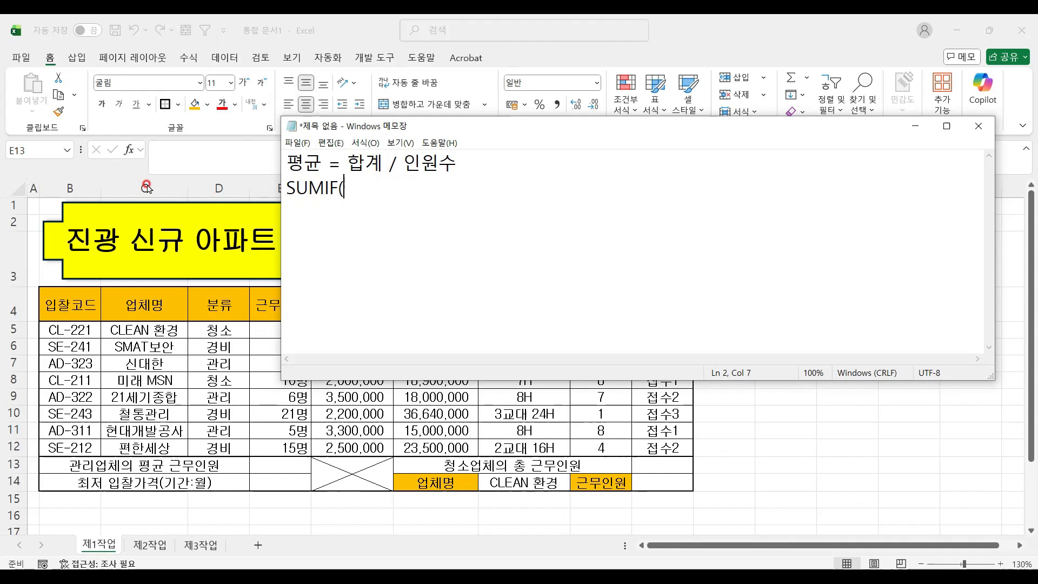
pyautogui.write('WHRJS')
pyautogui.press('BackSpace')
pyautogui.press('BackSpace')
pyautogui.press('BackSpace')
pyautogui.press('BackSpace')
pyautogui.press('BackSpace')
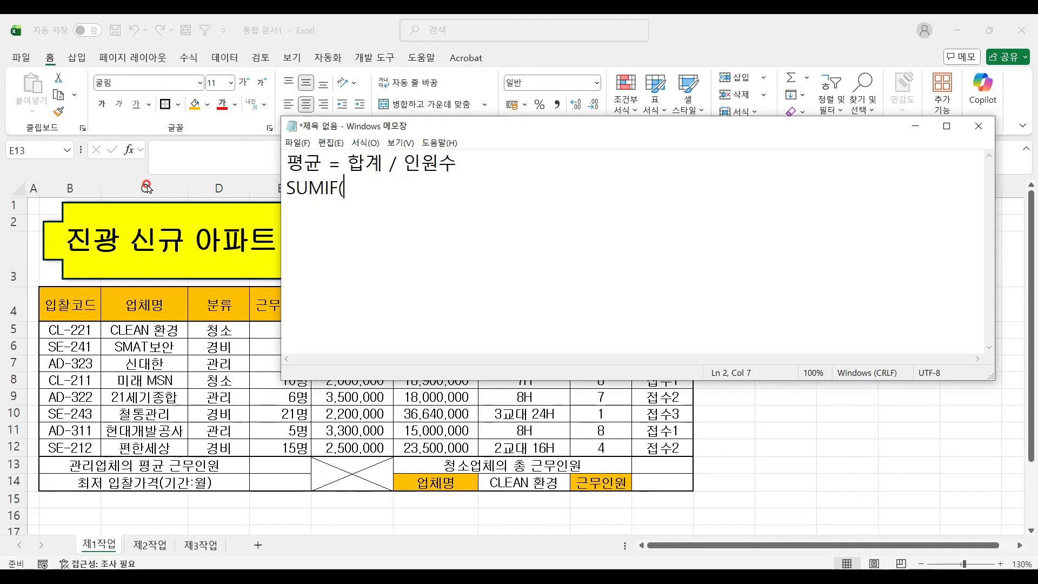
pyautogui.write('조건줄,')
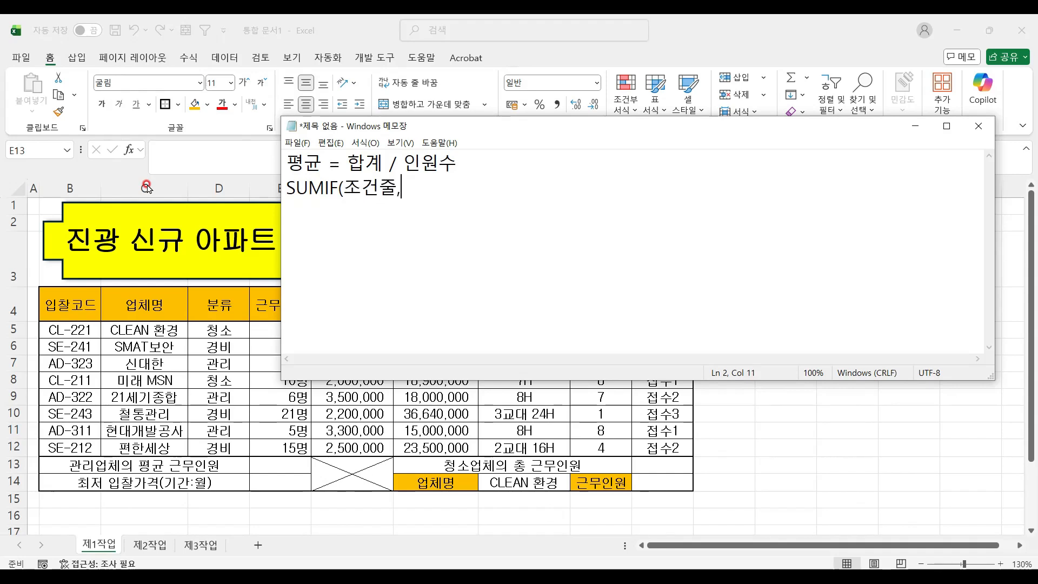
pyautogui.write('조거ㄴ,')
pyautogui.write('더할줄)')
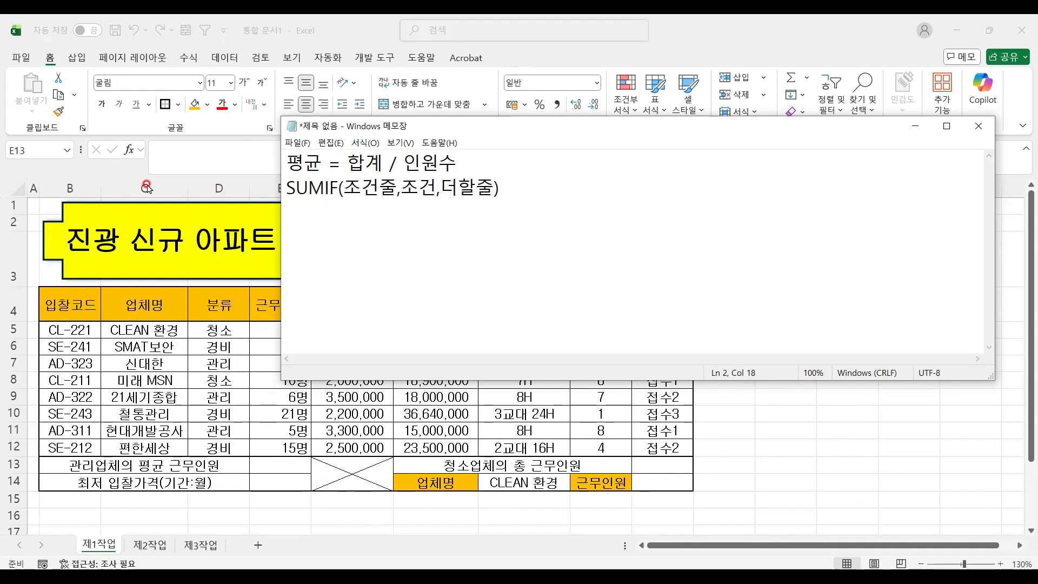
# - Extend the SUMIF line with the divisor " / COUNTIF(조건줄,조건)"
pyautogui.write('  / COUNTIF')
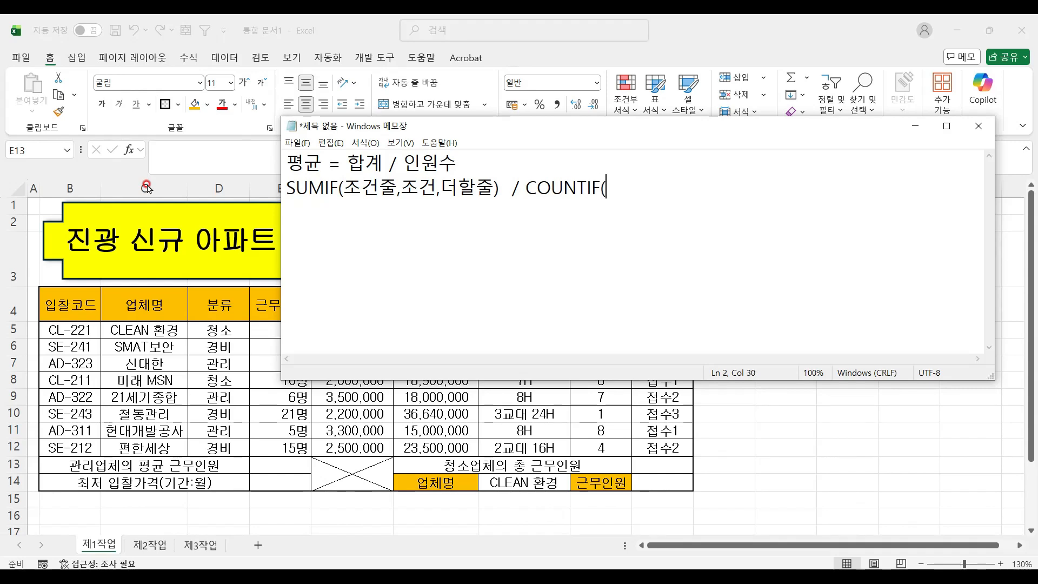
pyautogui.write('(ㅈ')
pyautogui.write('조건줄,조거')
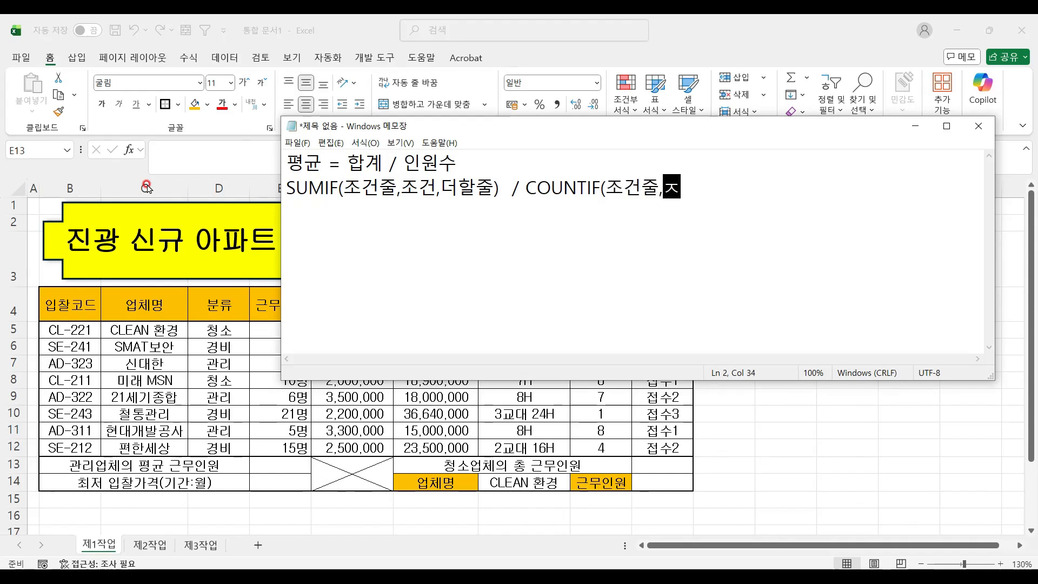
pyautogui.write(')')
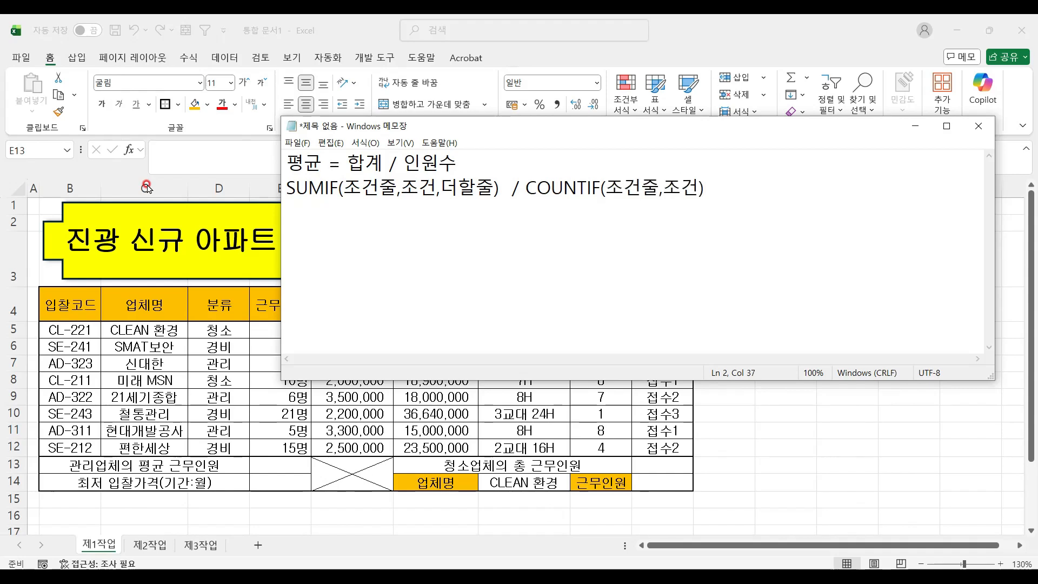
# - Switch back to Excel and start a SUMIF formula in E13 with the 분류 range D5:D12 as the condition range
pyautogui.moveTo(704, 188); pyautogui.dragTo(246, 211)
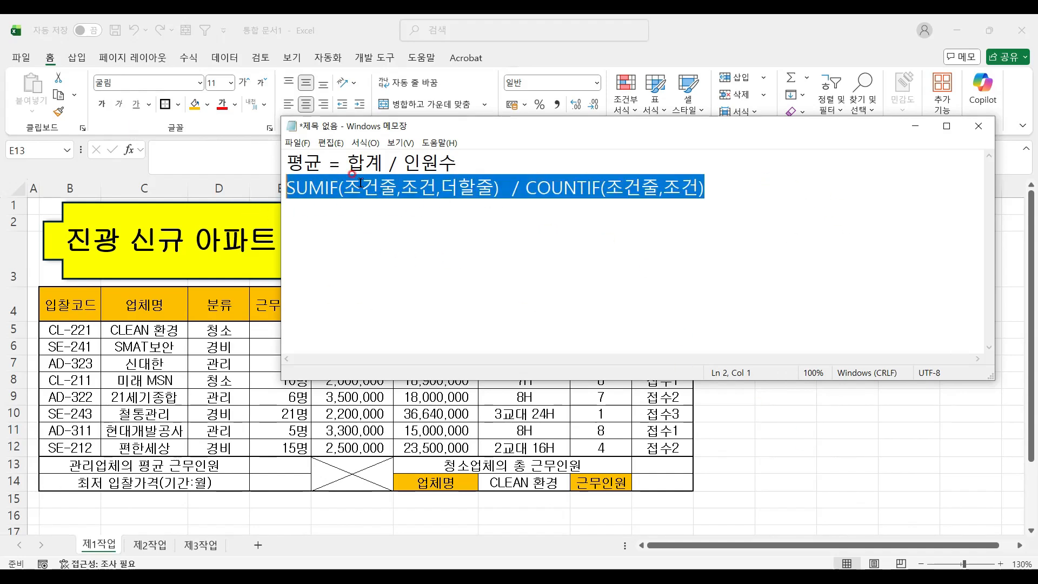
pyautogui.hotkey('alt', 'Tab')
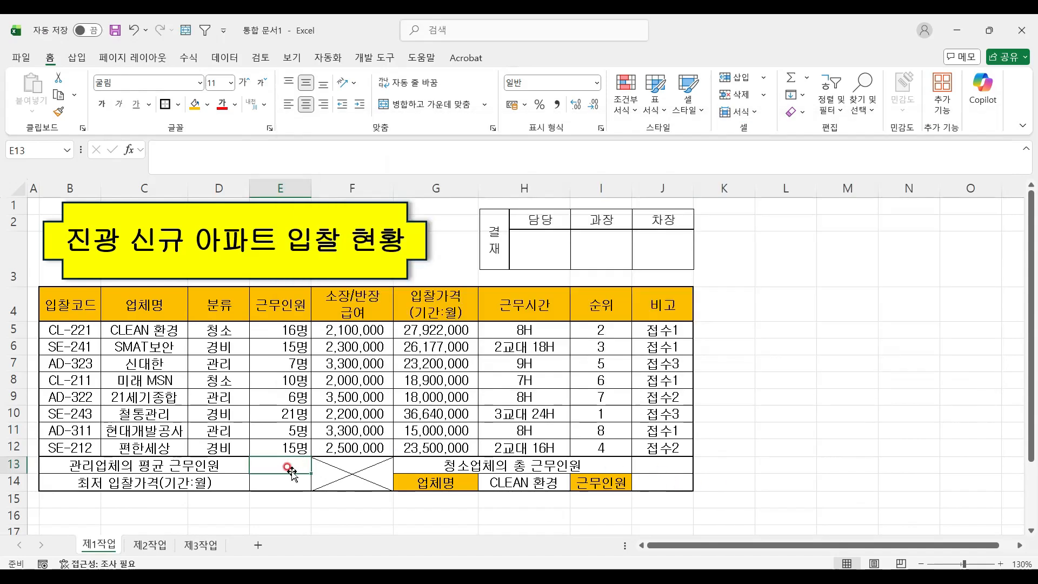
pyautogui.write('=')
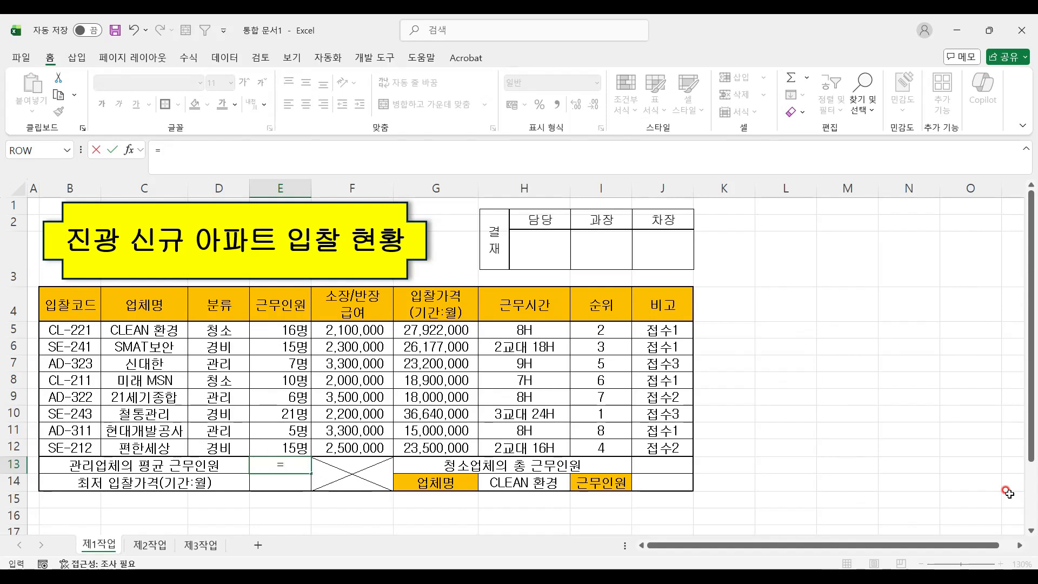
pyautogui.write('SUM')
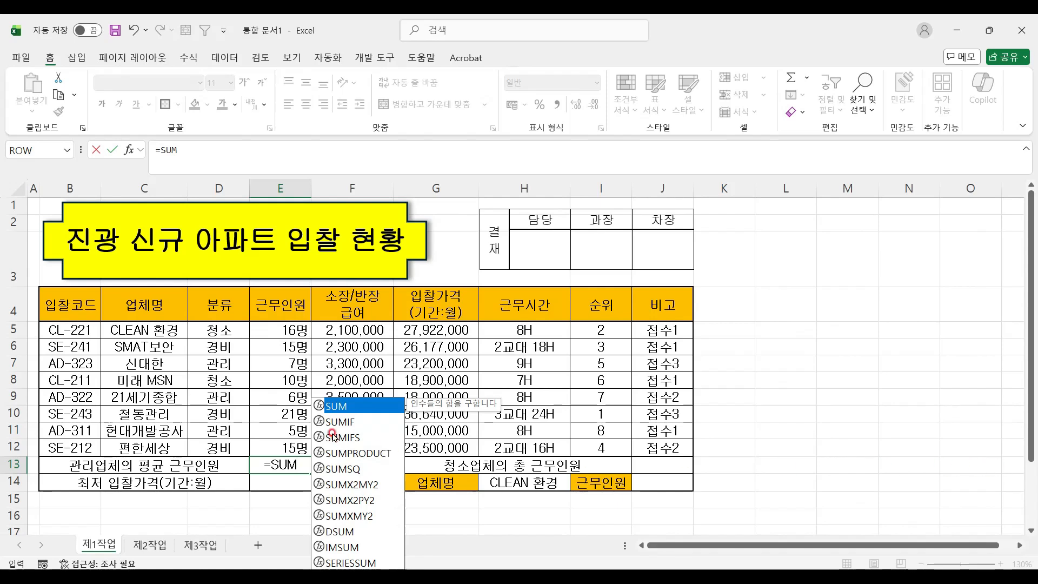
pyautogui.doubleClick(339, 422)
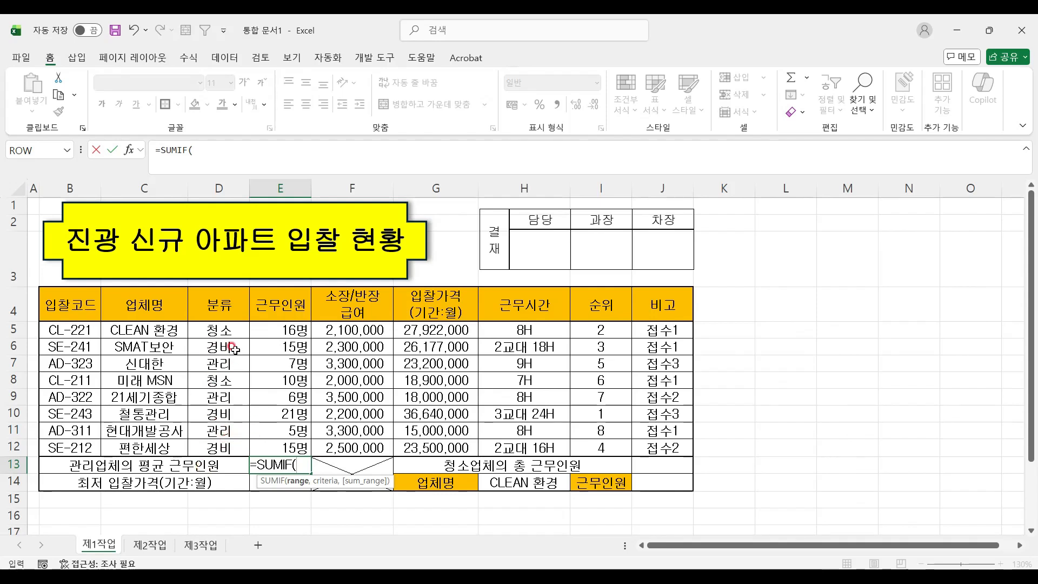
pyautogui.moveTo(220, 329); pyautogui.dragTo(237, 445)
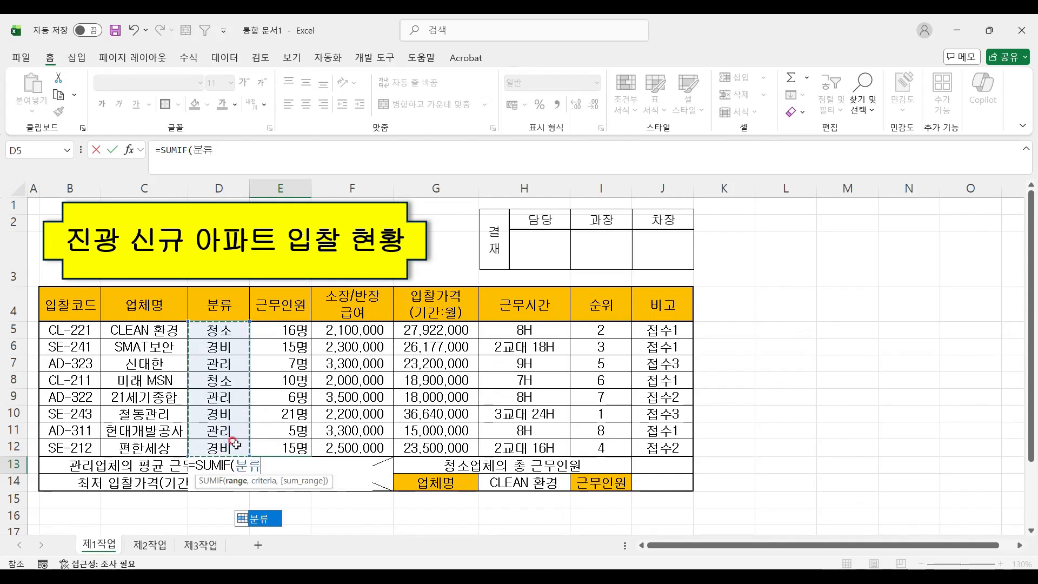
pyautogui.write(',')
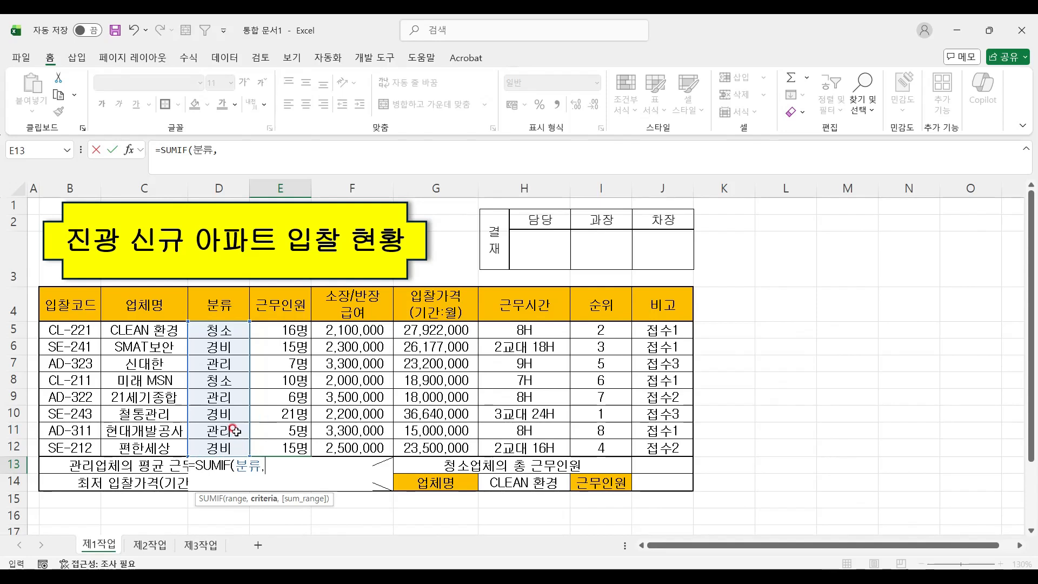
# - Set the SUMIF criterion to "관리" and use the 근무인원 values E5:E12 as the sum range
pyautogui.click(236, 431)
pyautogui.press('BackSpace')
pyautogui.press('BackSpace')
pyautogui.press('BackSpace')
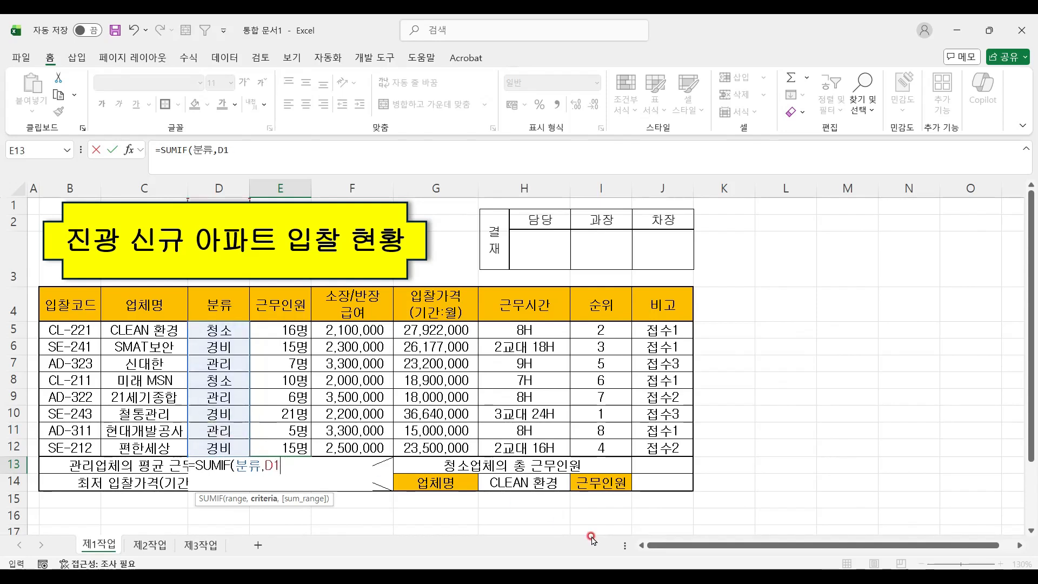
pyautogui.write('"관리')
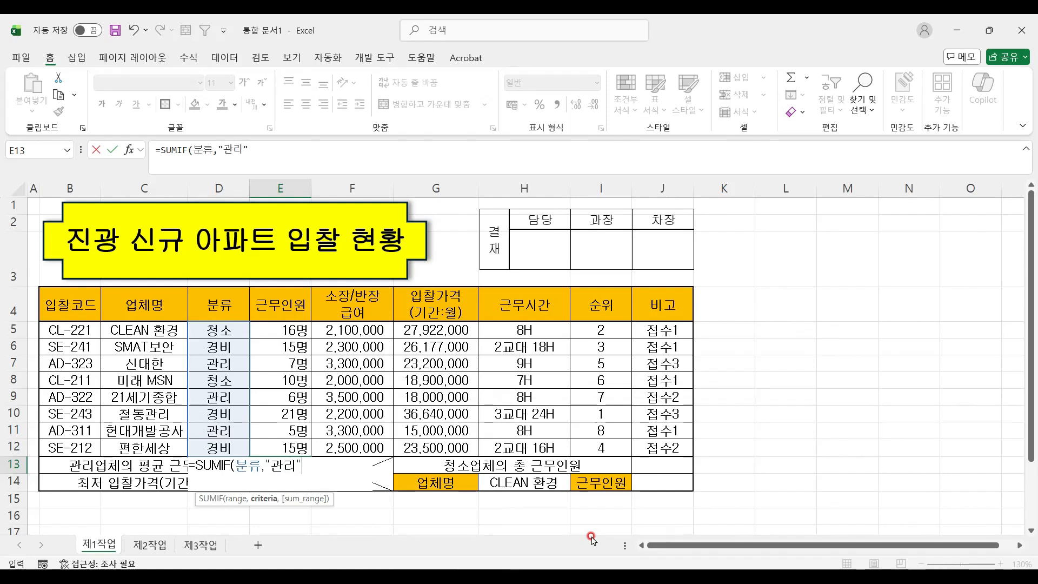
pyautogui.write('",')
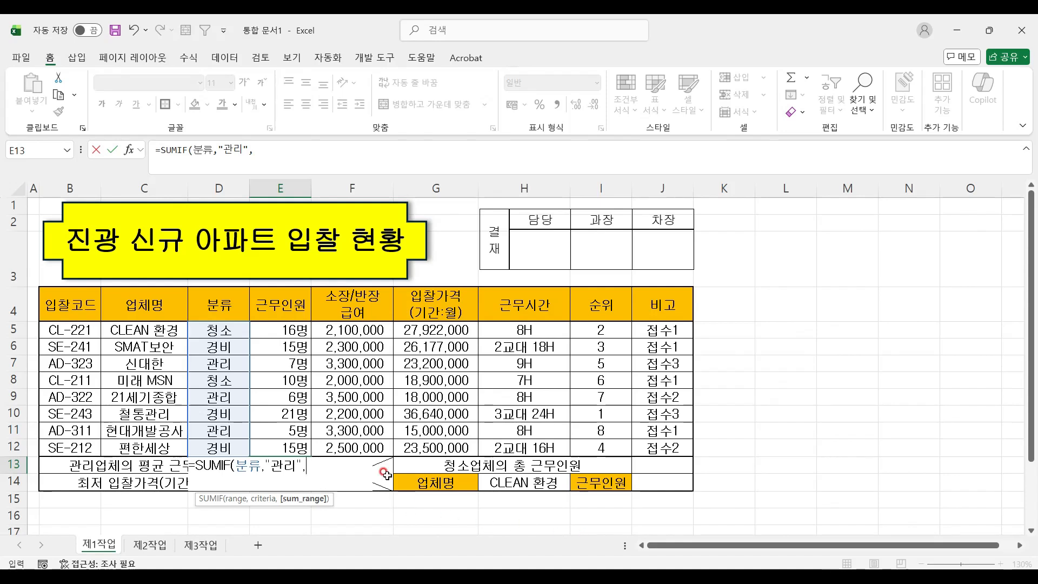
pyautogui.moveTo(281, 328); pyautogui.dragTo(282, 449)
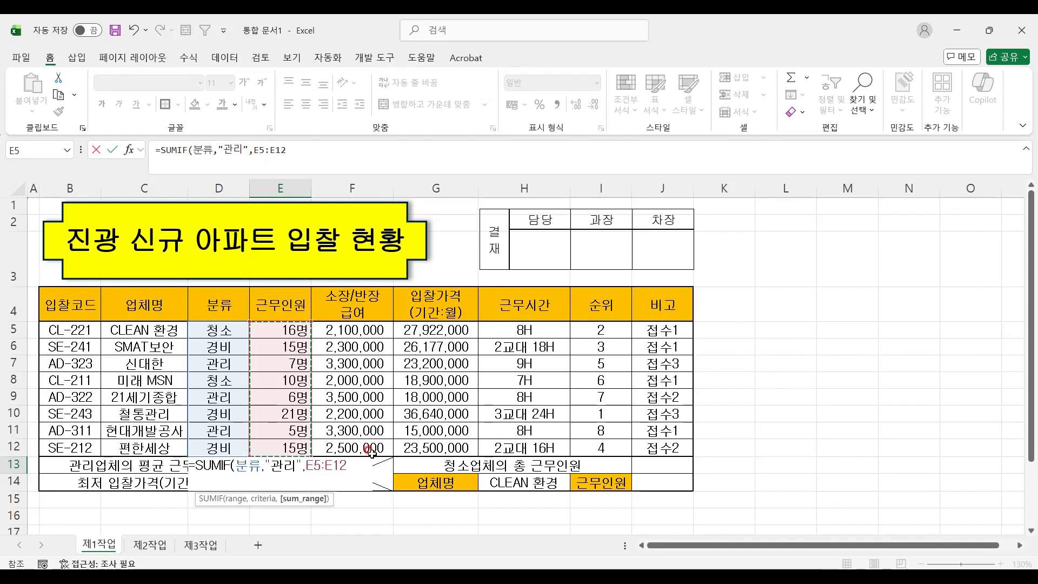
# - Divide the SUMIF by COUNTIF(분류,"관리"), reusing the SUMIF's range and criterion, and commit the E13 formula
pyautogui.write(')/')
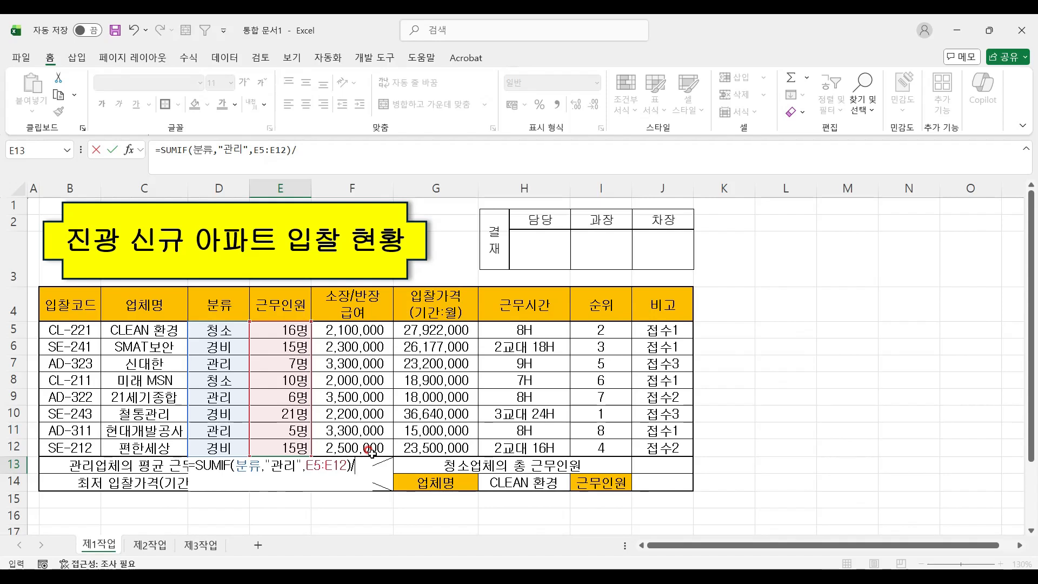
pyautogui.write('채')
pyautogui.write('COU')
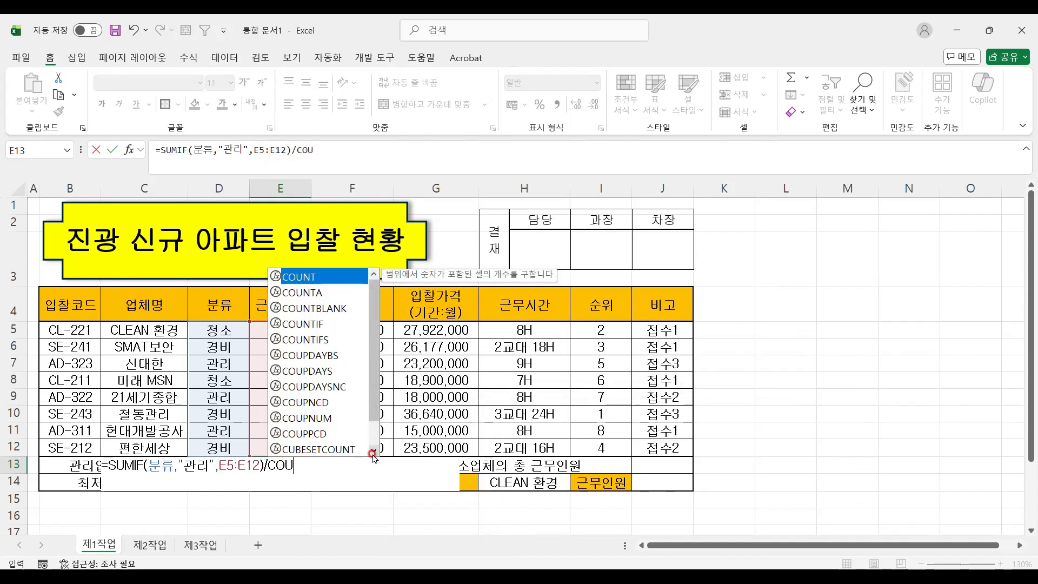
pyautogui.doubleClick(315, 324)
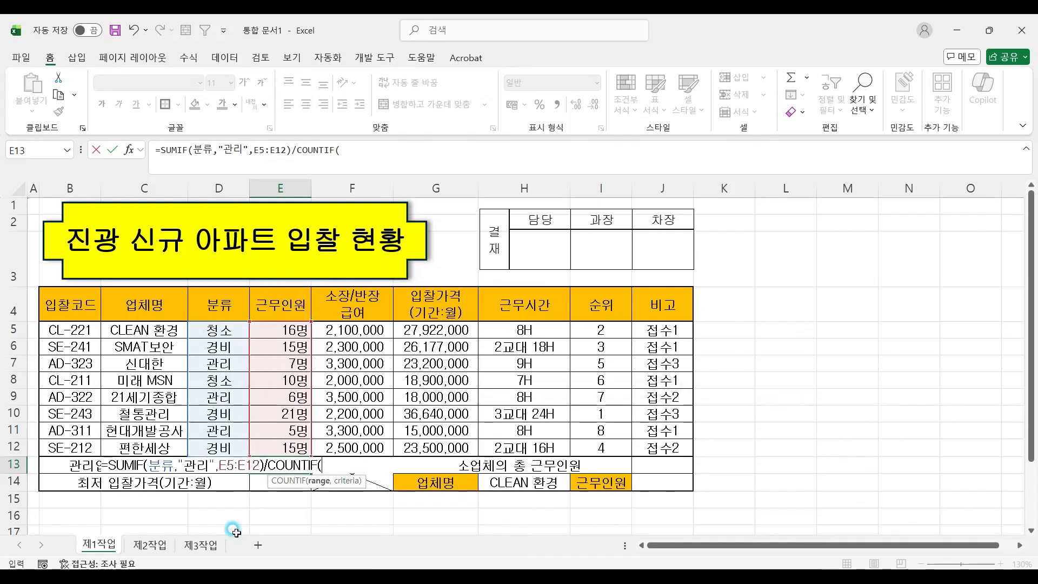
pyautogui.click(330, 149)
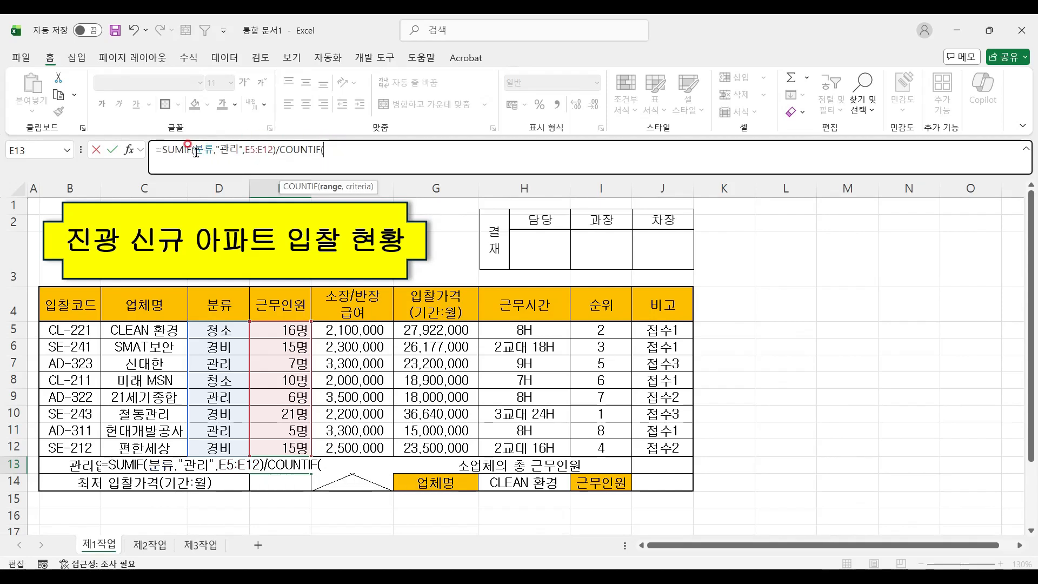
pyautogui.moveTo(196, 151); pyautogui.dragTo(243, 151)
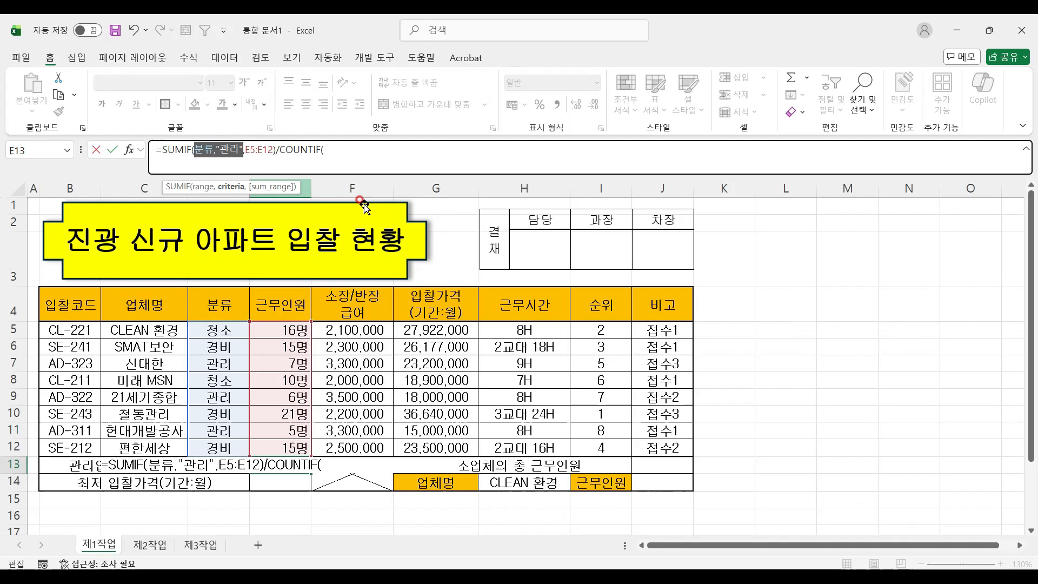
pyautogui.hotkey('ctrl', 'c')
pyautogui.click(355, 144)
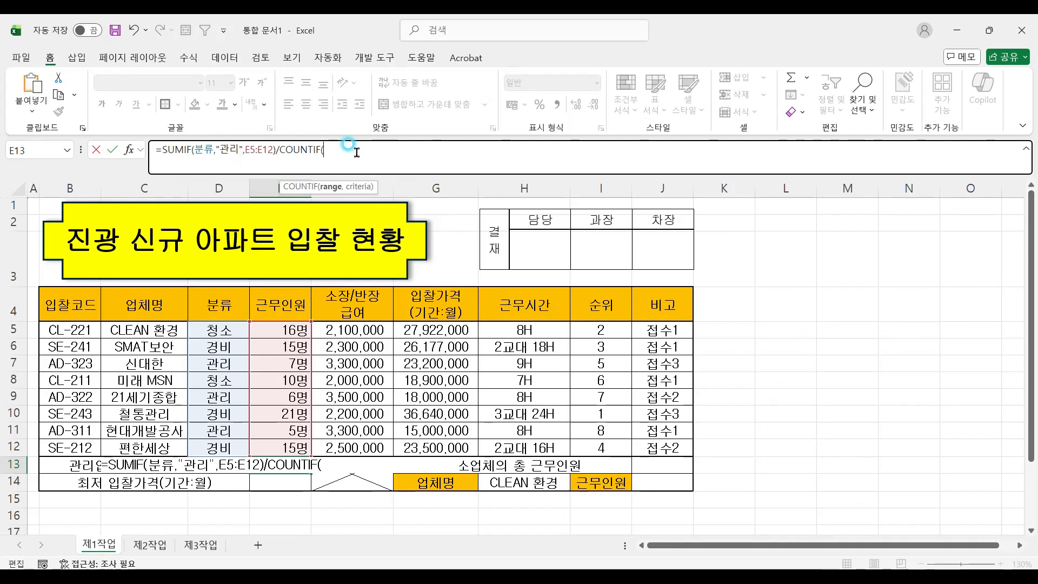
pyautogui.hotkey('ctrl', 'v')
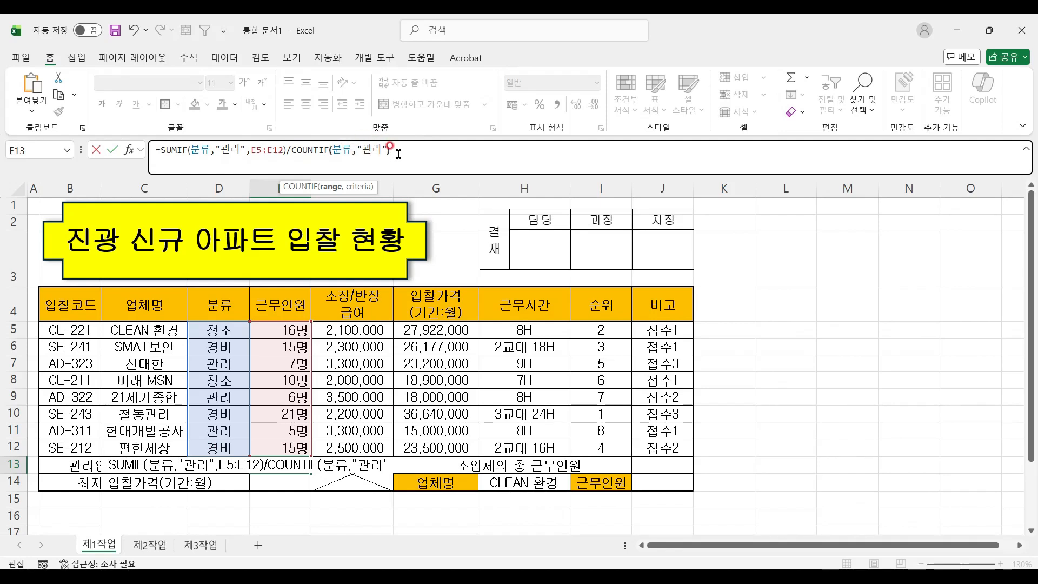
pyautogui.write(')')
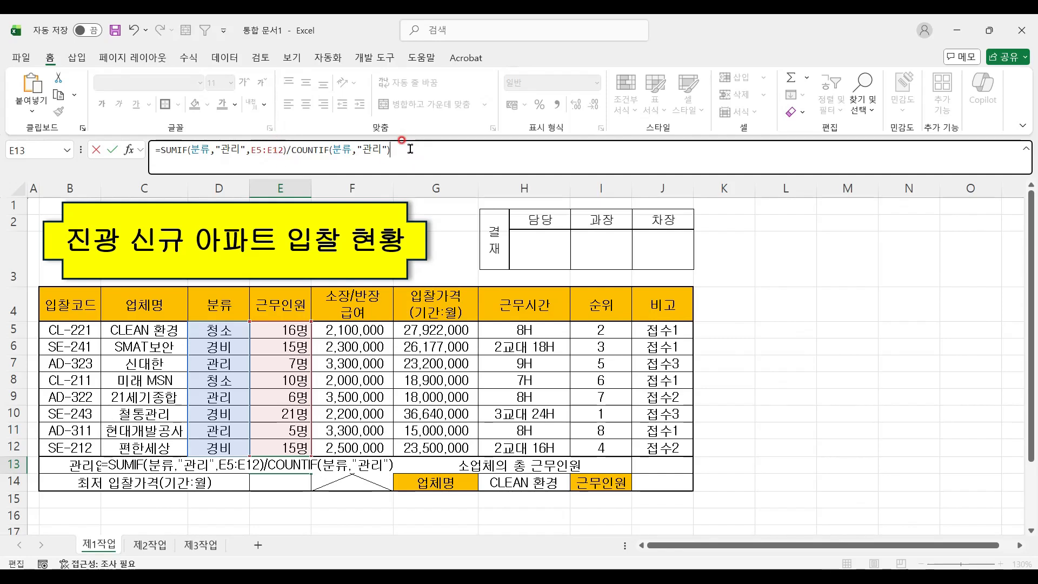
pyautogui.press('Return')
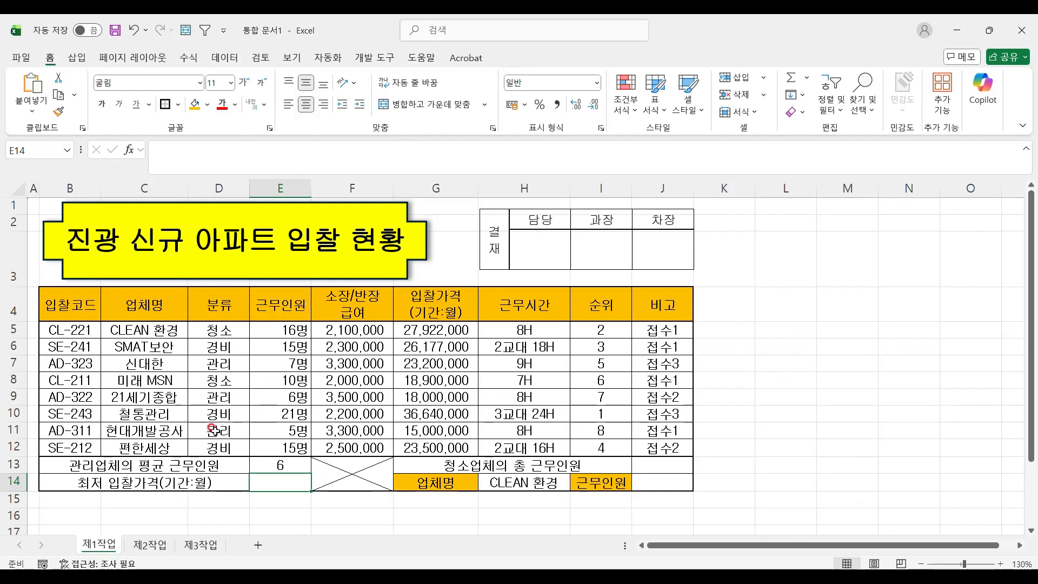
# - Check the average of the 관리 companies' 근무인원 by selecting E11, E9 and E7 together
pyautogui.click(300, 430)
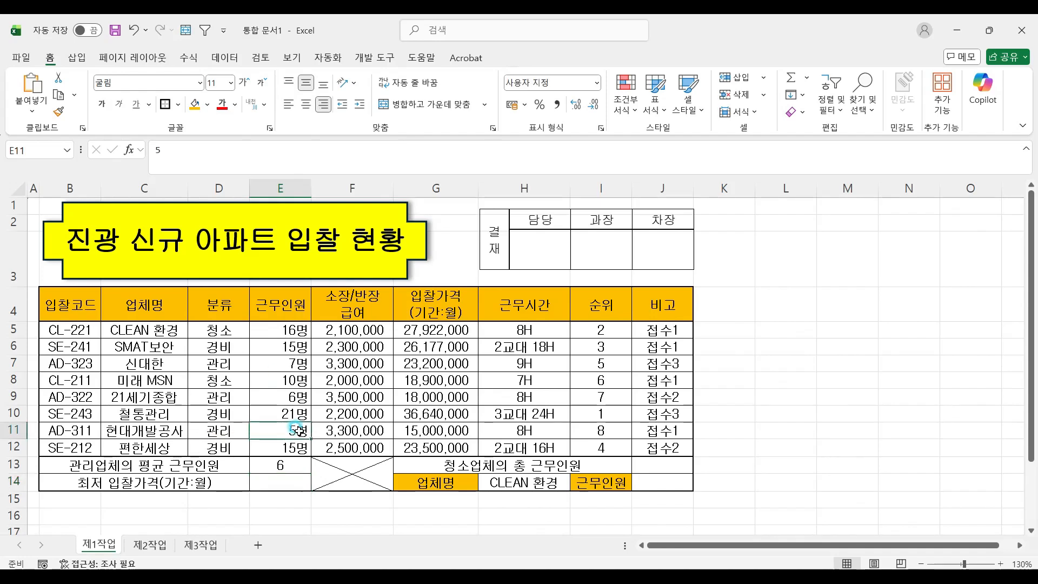
pyautogui.keyDown('ctrl'); pyautogui.click(292, 397); pyautogui.keyUp('ctrl')
pyautogui.keyDown('ctrl'); pyautogui.click(298, 364); pyautogui.keyUp('ctrl')
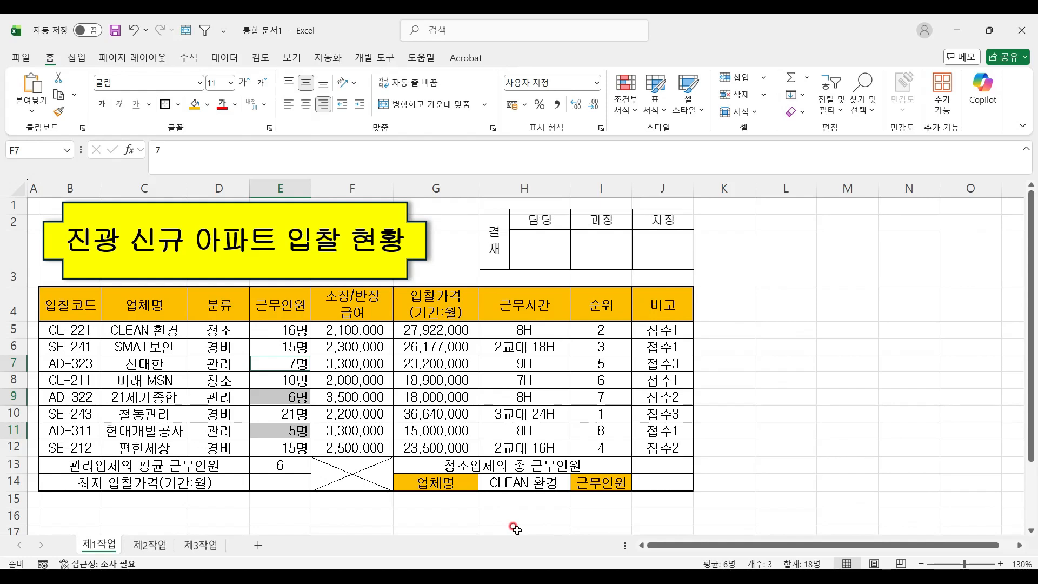
# - Append &"명" to the end of the E13 formula so the average carries the unit
pyautogui.click(297, 468)
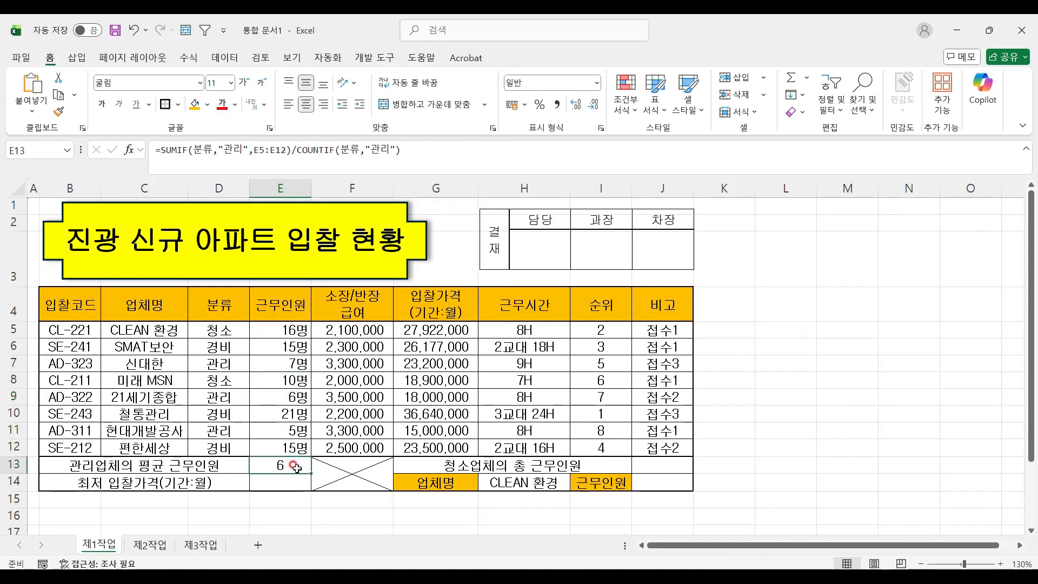
pyautogui.click(416, 153)
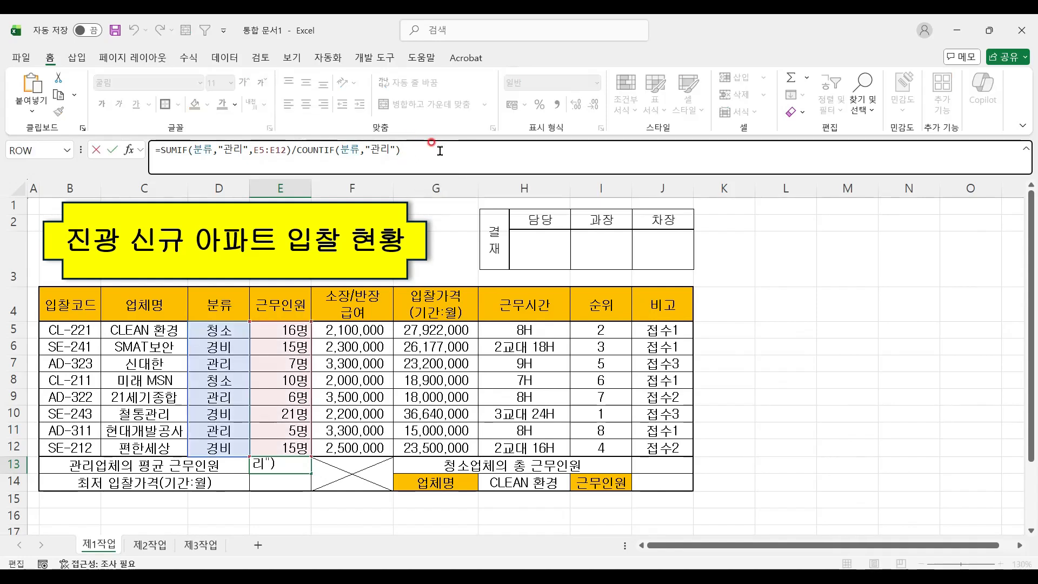
pyautogui.write('&')
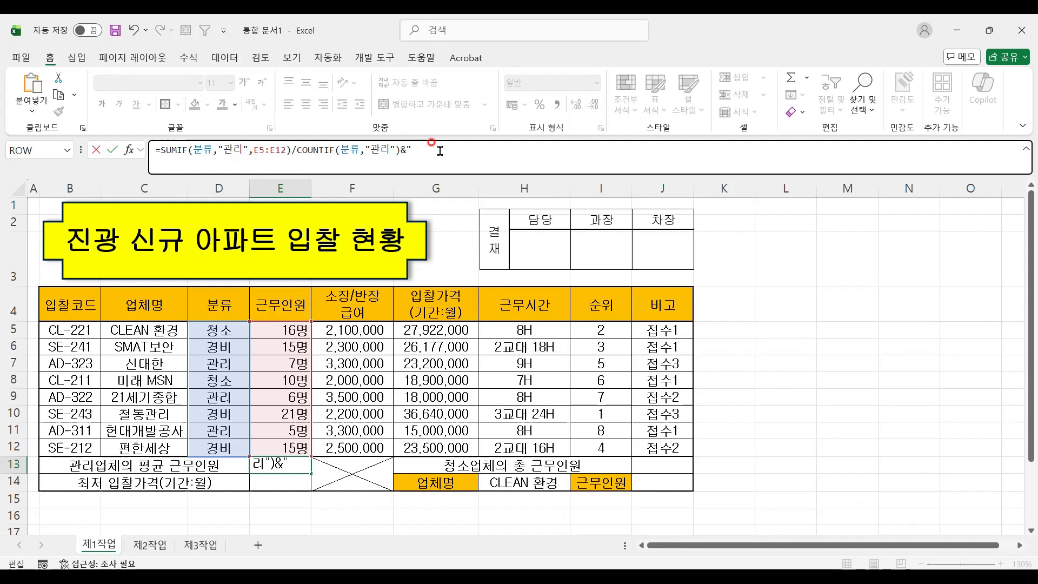
pyautogui.write('"')
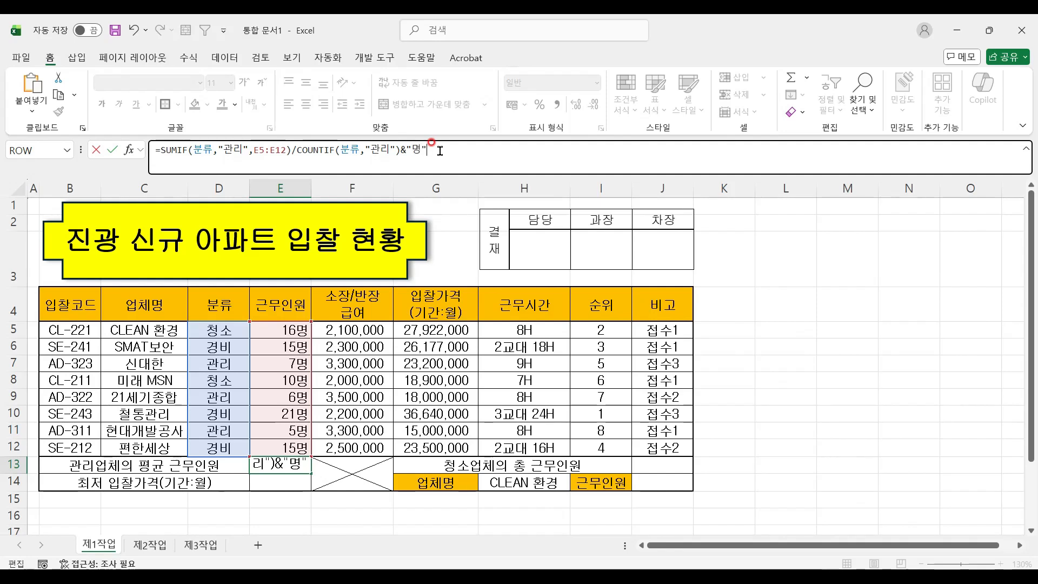
pyautogui.moveTo(400, 150); pyautogui.dragTo(428, 150)
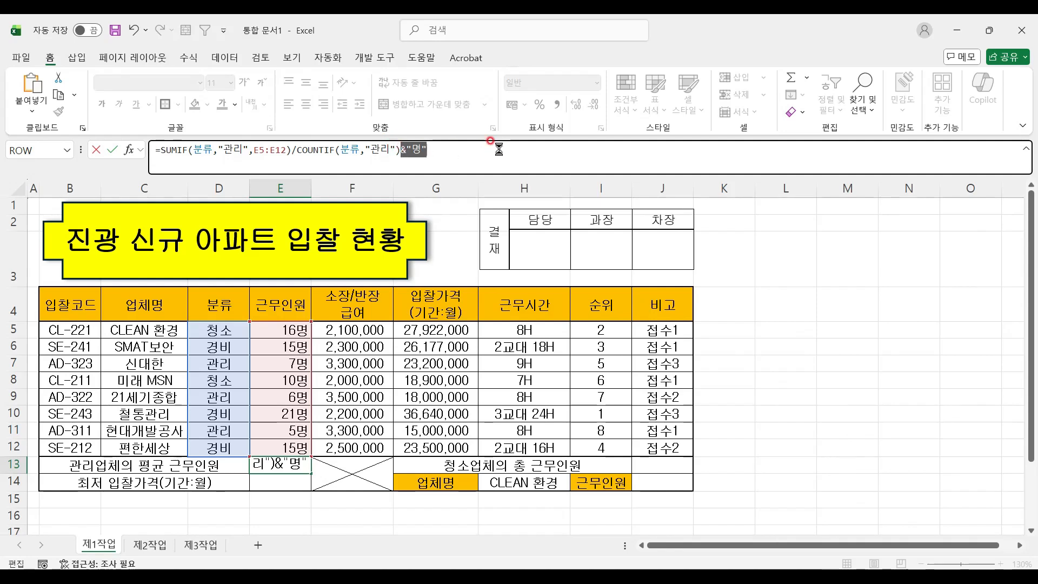
pyautogui.press('Return')
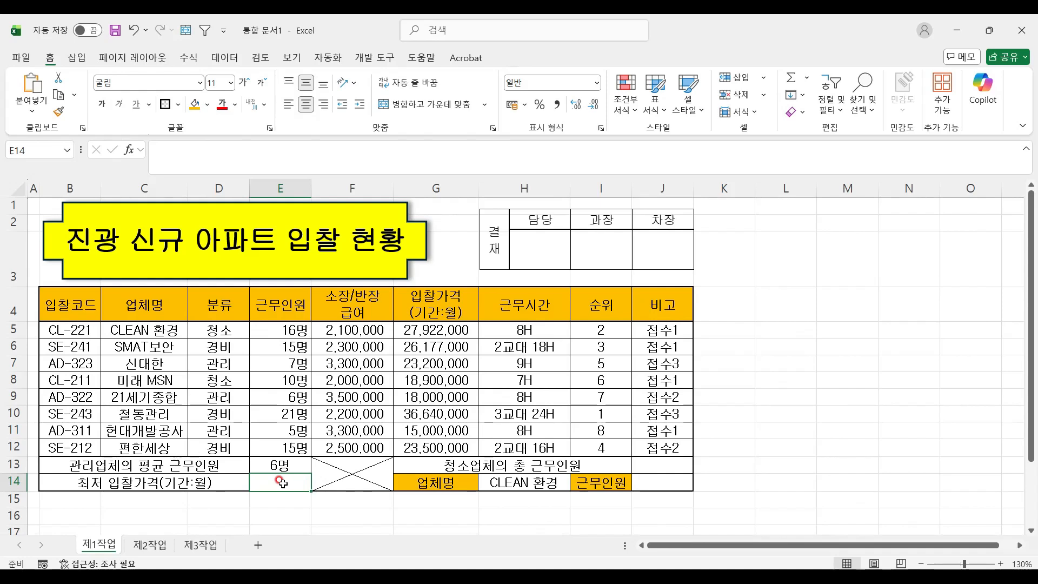
# - Enter =MIN(G5:G12) in E14 for 최저 입찰가격(기간:월)
pyautogui.write('=')
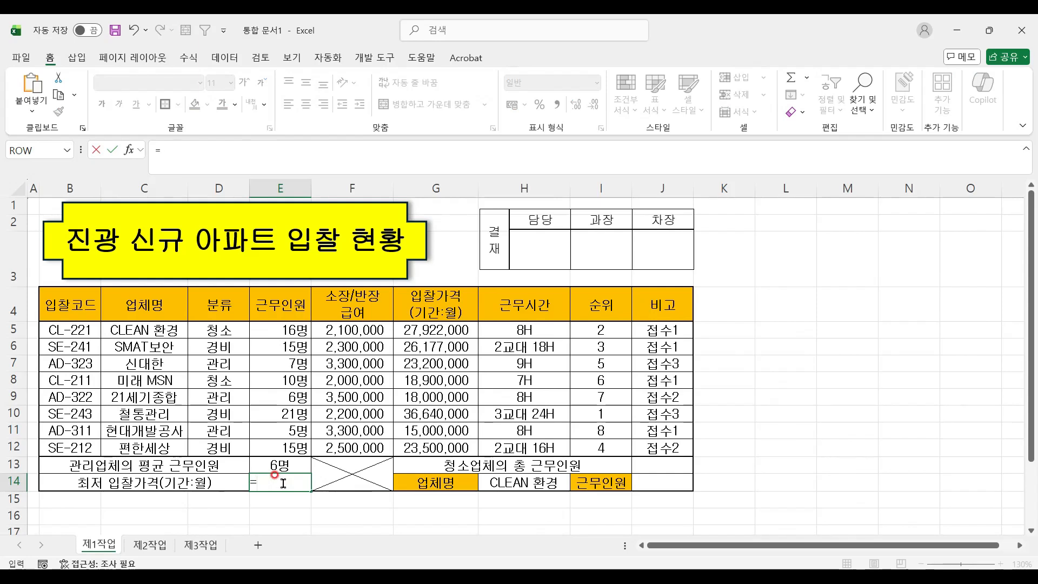
pyautogui.write('MI')
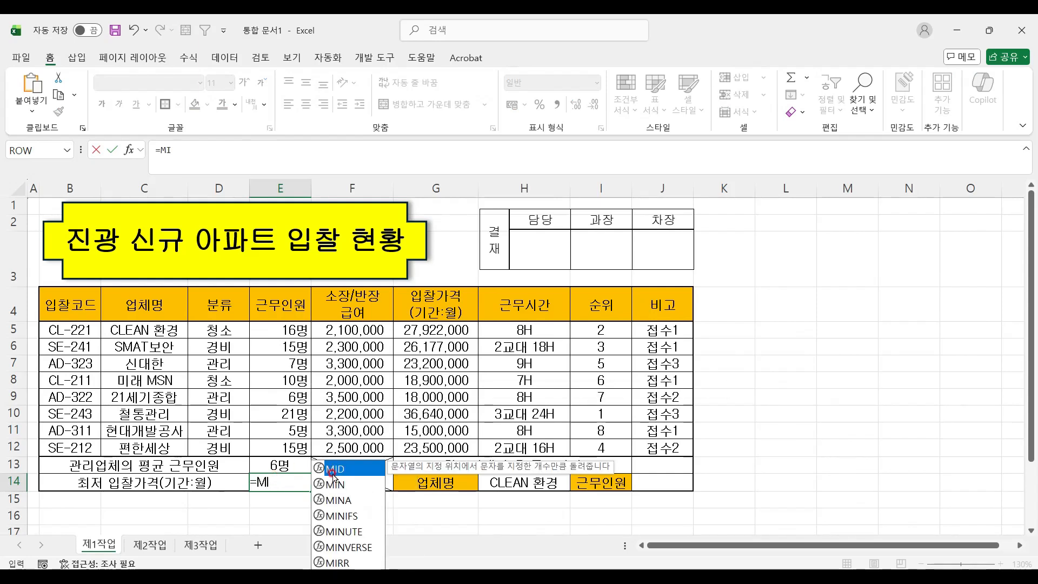
pyautogui.press('Down')
pyautogui.press('Tab')
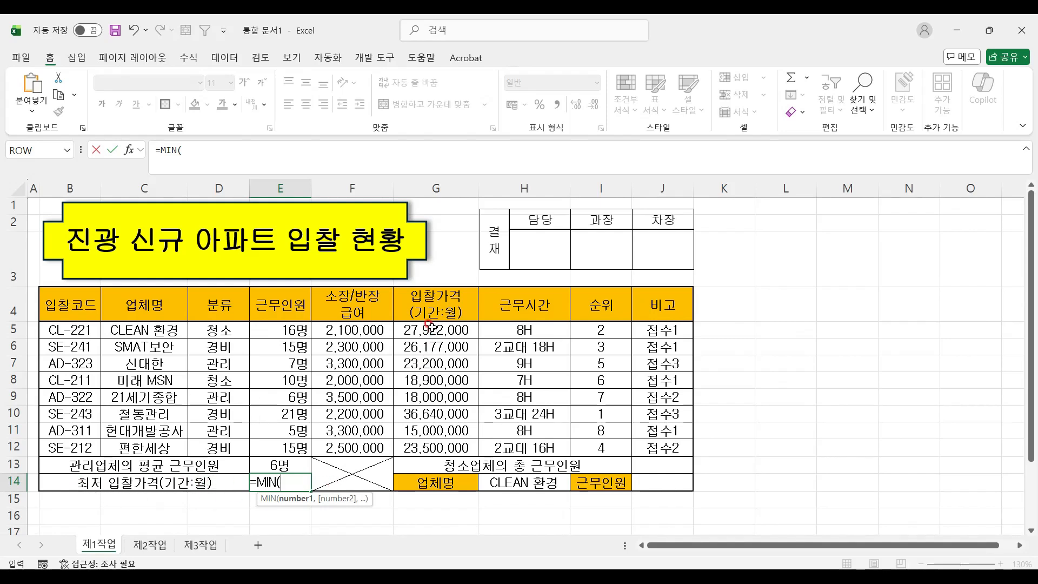
pyautogui.moveTo(431, 328); pyautogui.dragTo(442, 444)
pyautogui.write(')')
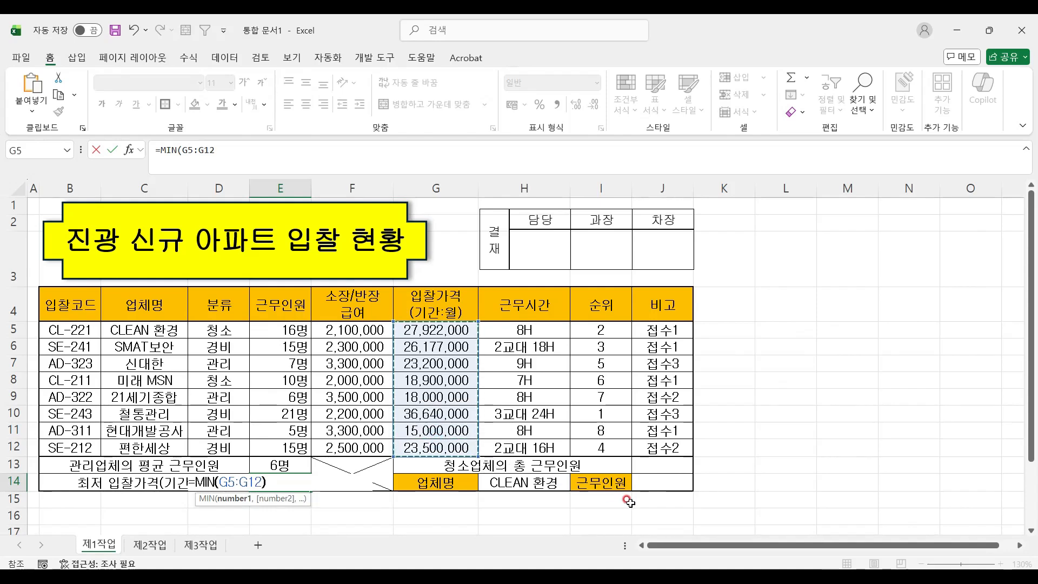
pyautogui.press('Return')
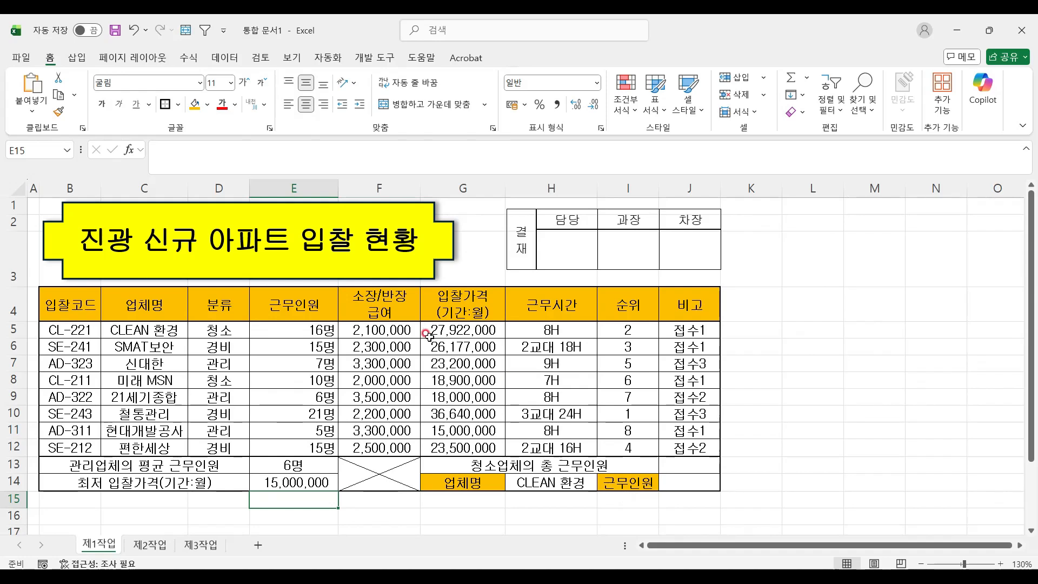
# - Review the 입찰가격 values in G5:G12 and select J13 for 청소업체의 총 근무인원
pyautogui.moveTo(438, 332); pyautogui.dragTo(455, 445)
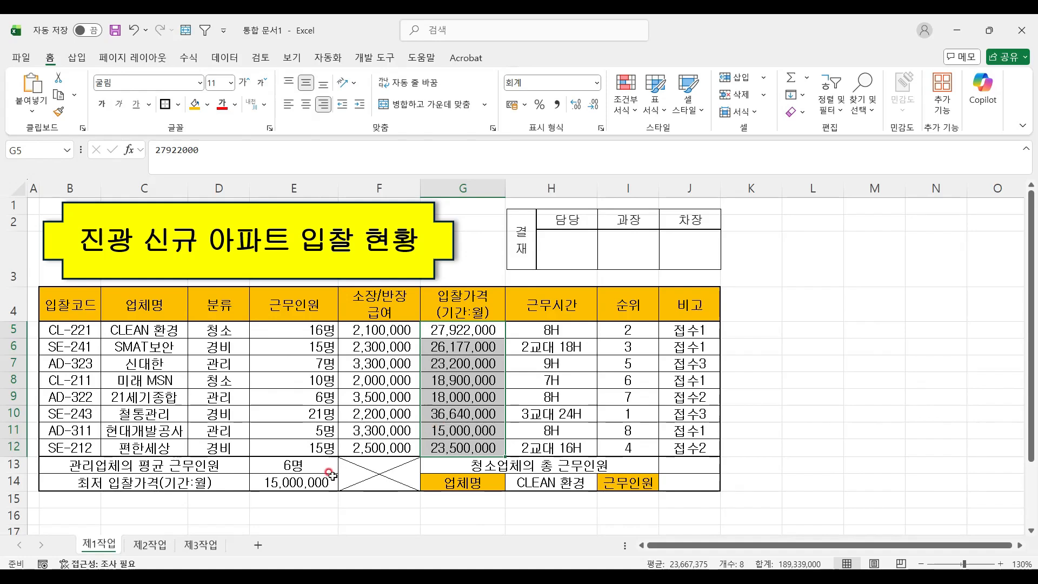
pyautogui.click(675, 468)
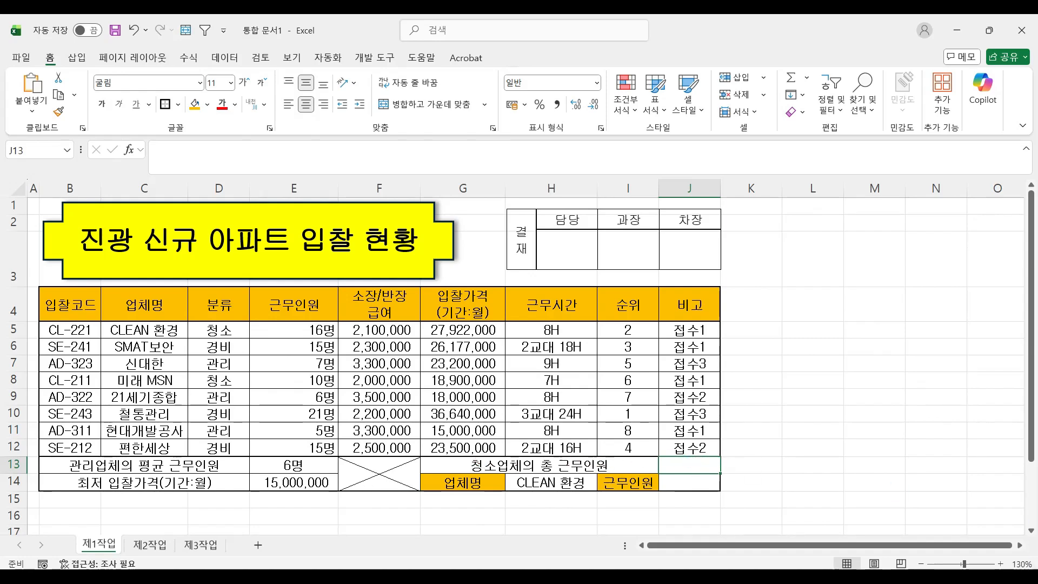
# - Enter =DSUM(D4:E12,E4,D4:D5) in J13 for 청소업체의 총 근무인원 and check it against the sum of E5 and E8
pyautogui.write('=DSU')
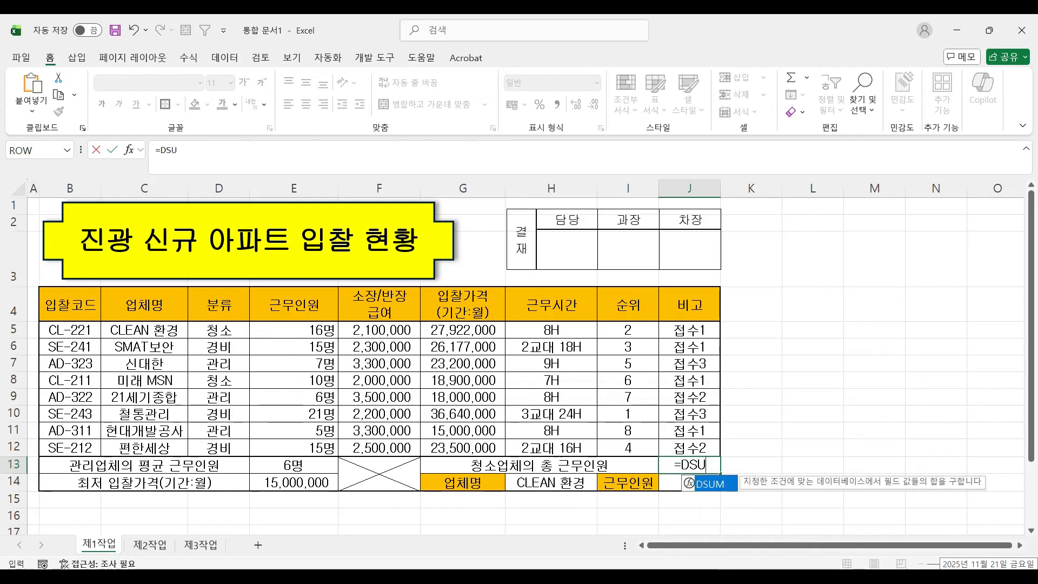
pyautogui.doubleClick(719, 483)
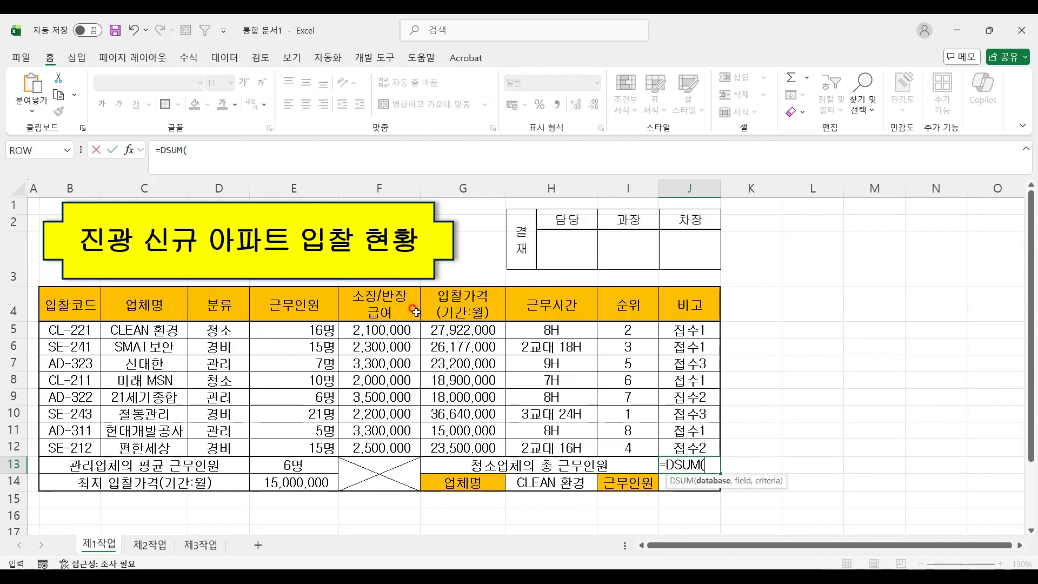
pyautogui.click(224, 313)
pyautogui.moveTo(258, 317); pyautogui.dragTo(276, 432)
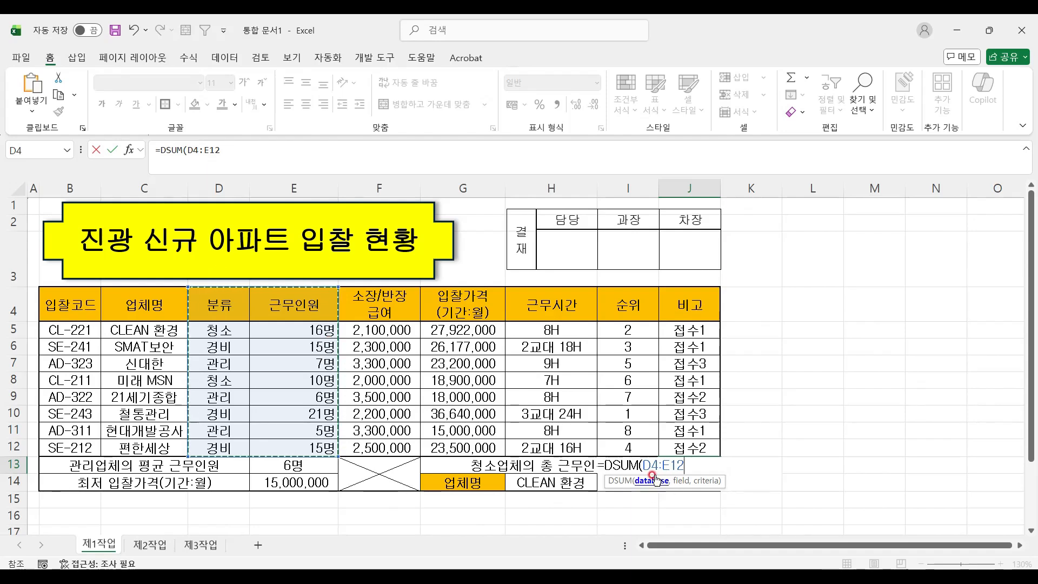
pyautogui.write(',')
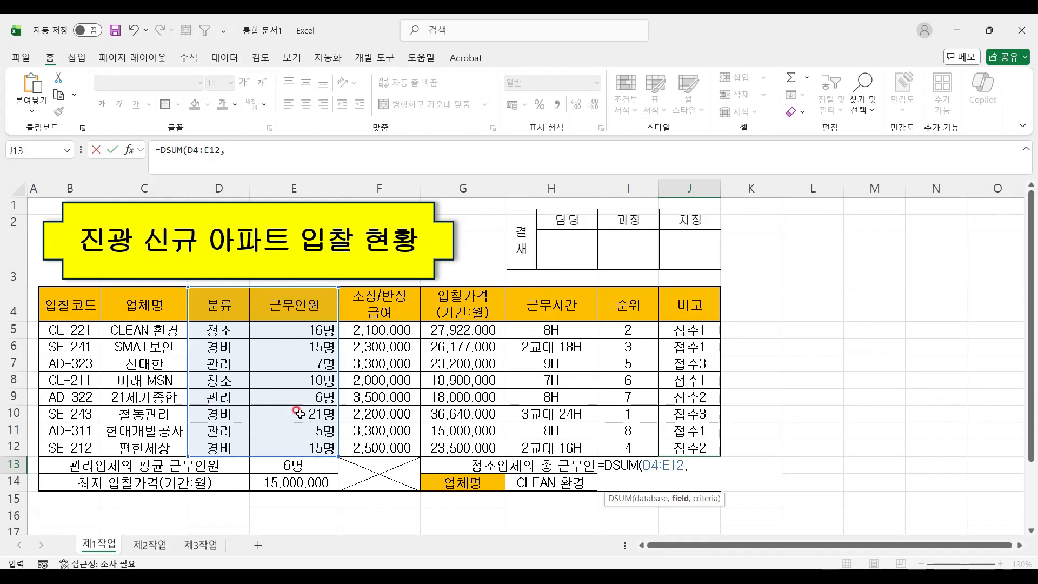
pyautogui.click(294, 305)
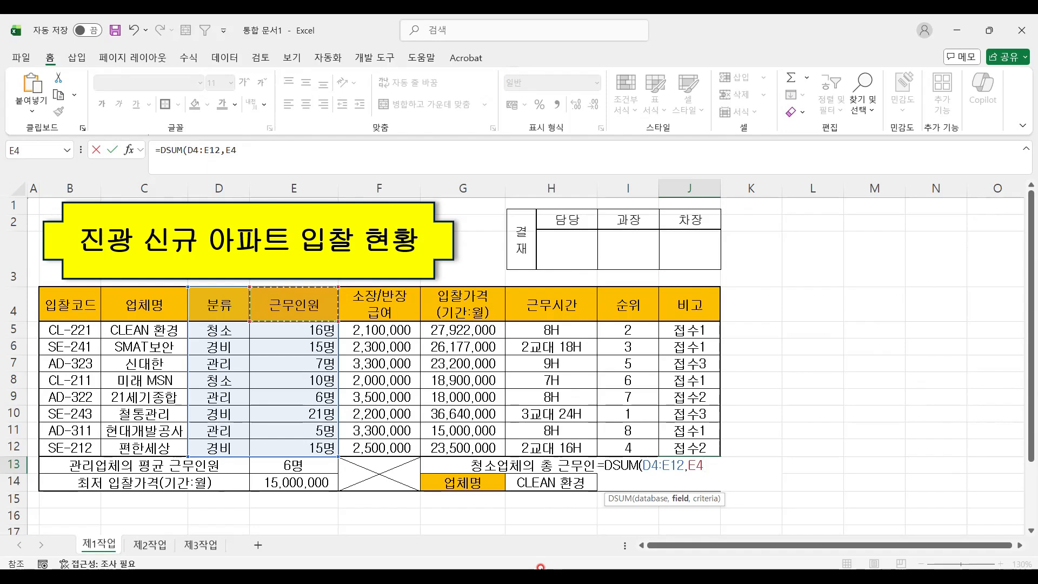
pyautogui.write(',')
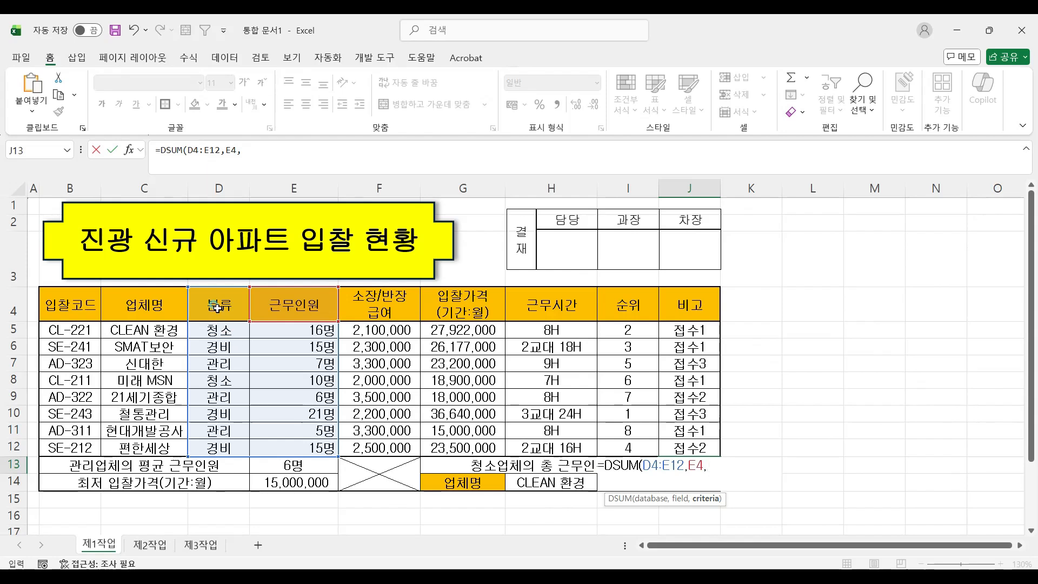
pyautogui.moveTo(215, 308); pyautogui.dragTo(214, 327)
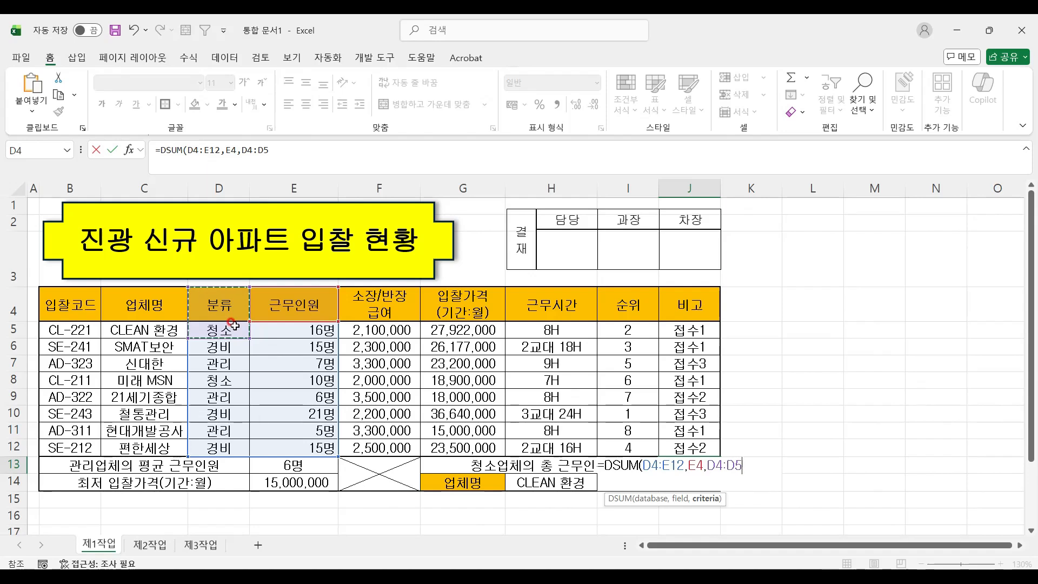
pyautogui.write(')')
pyautogui.press('Return')
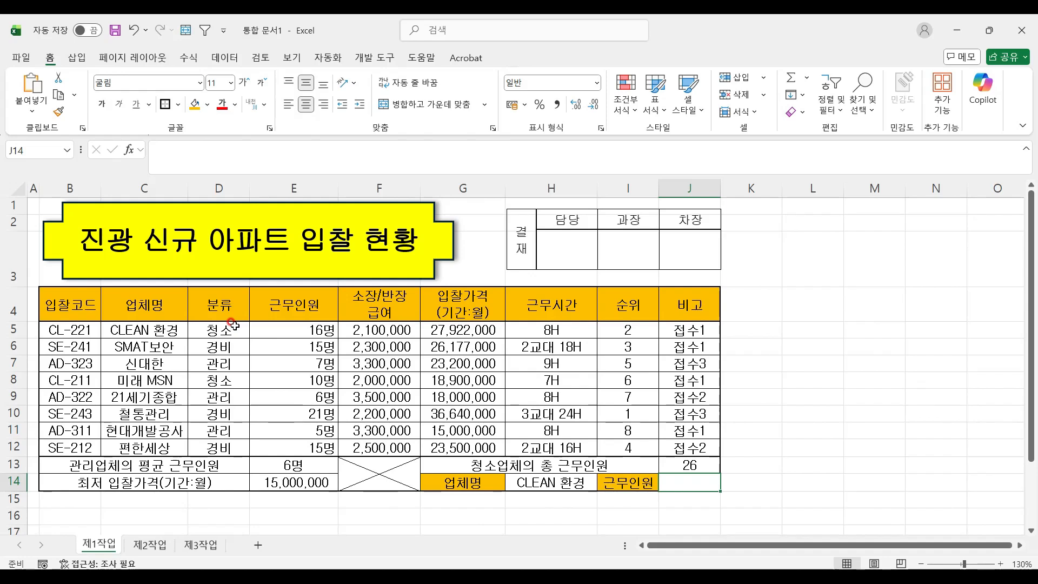
pyautogui.click(308, 328)
pyautogui.keyDown('ctrl'); pyautogui.click(314, 377); pyautogui.keyUp('ctrl')
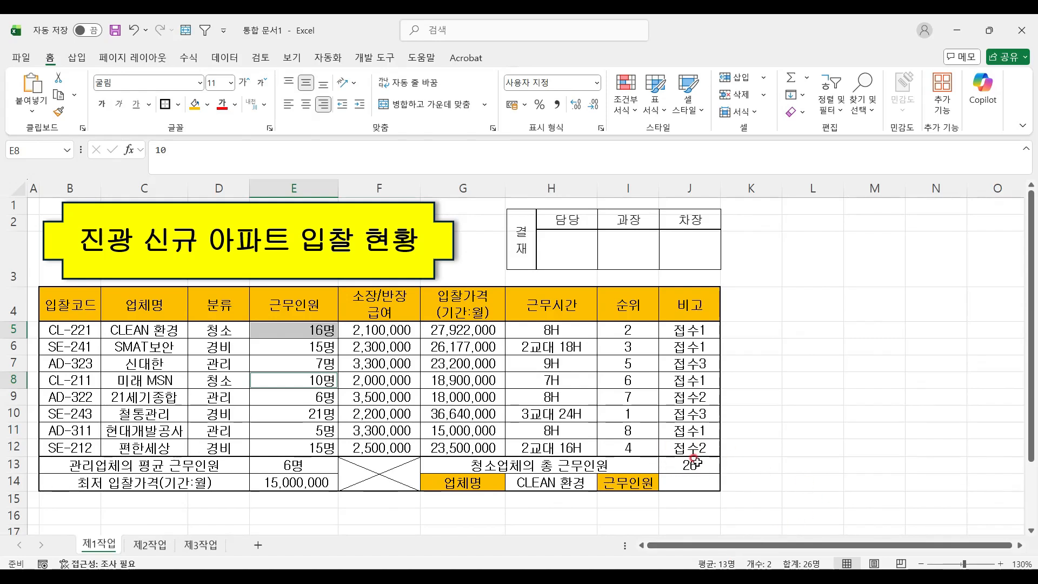
# - Enter =VLOOKUP(H14,C5:E12,3,FALSE) in J14 to look up the 근무인원 of the 업체명 in H14
pyautogui.click(690, 483)
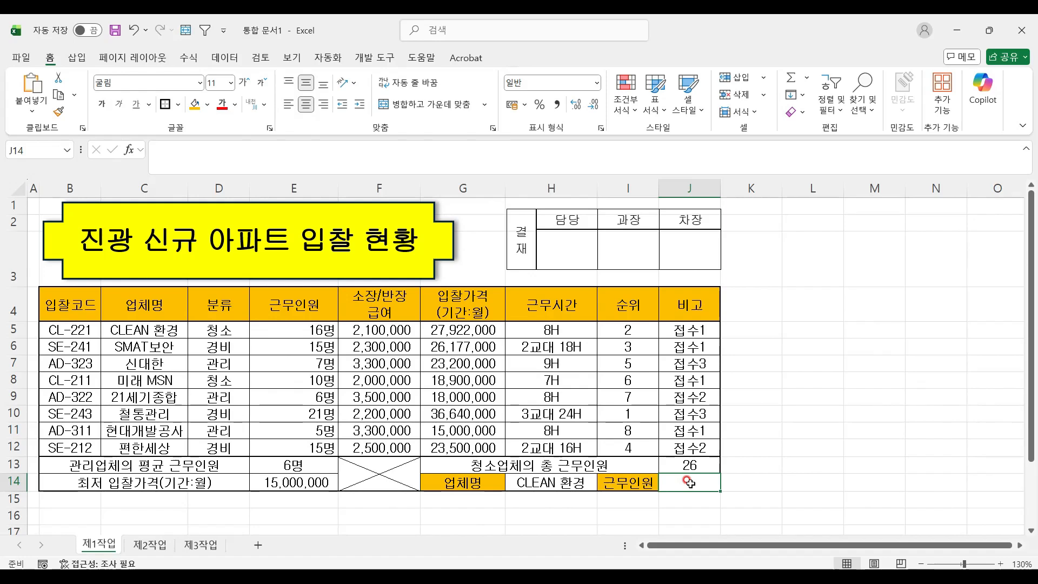
pyautogui.write('=VL')
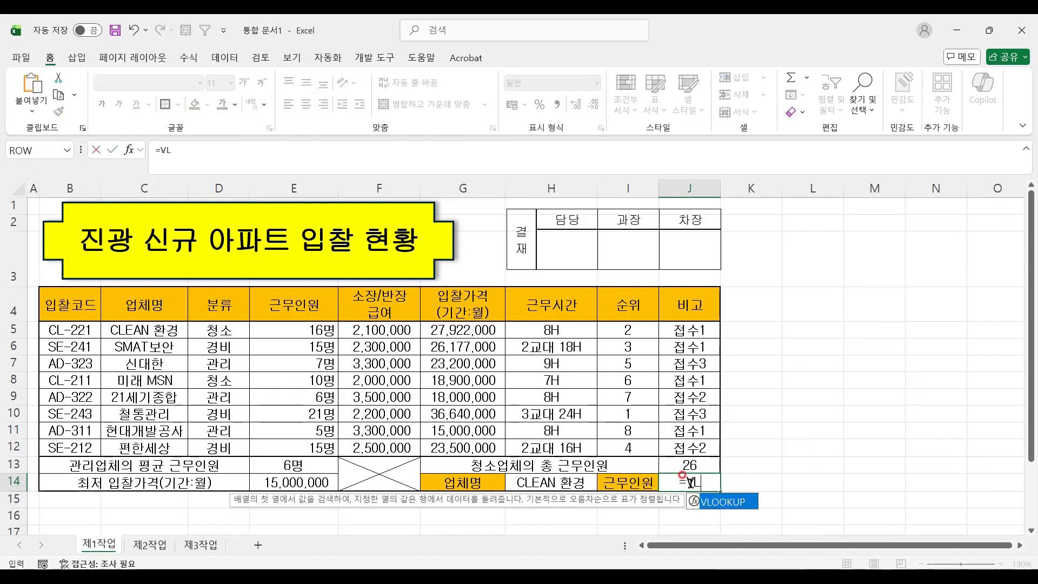
pyautogui.doubleClick(727, 500)
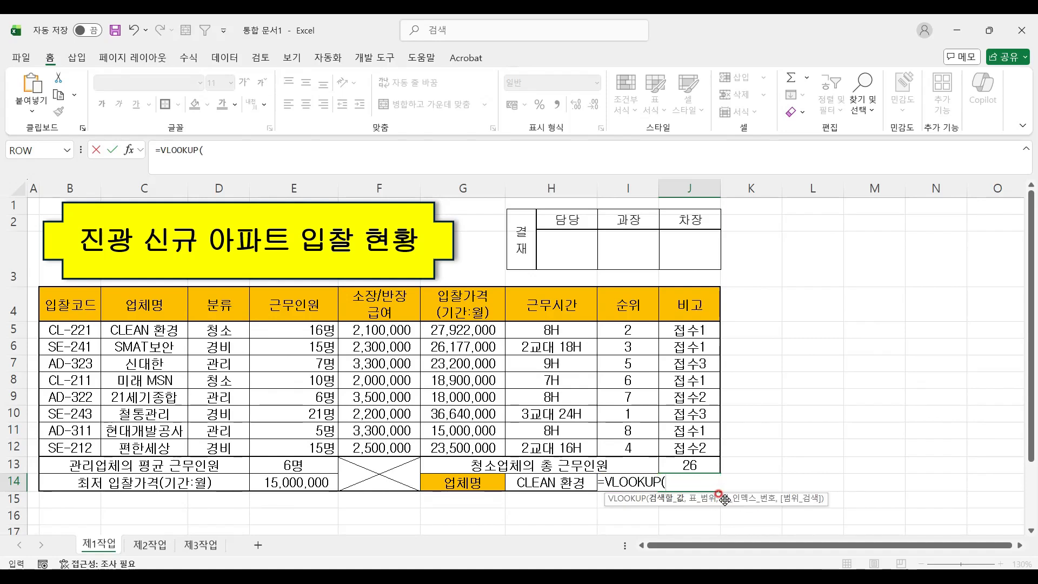
pyautogui.click(566, 483)
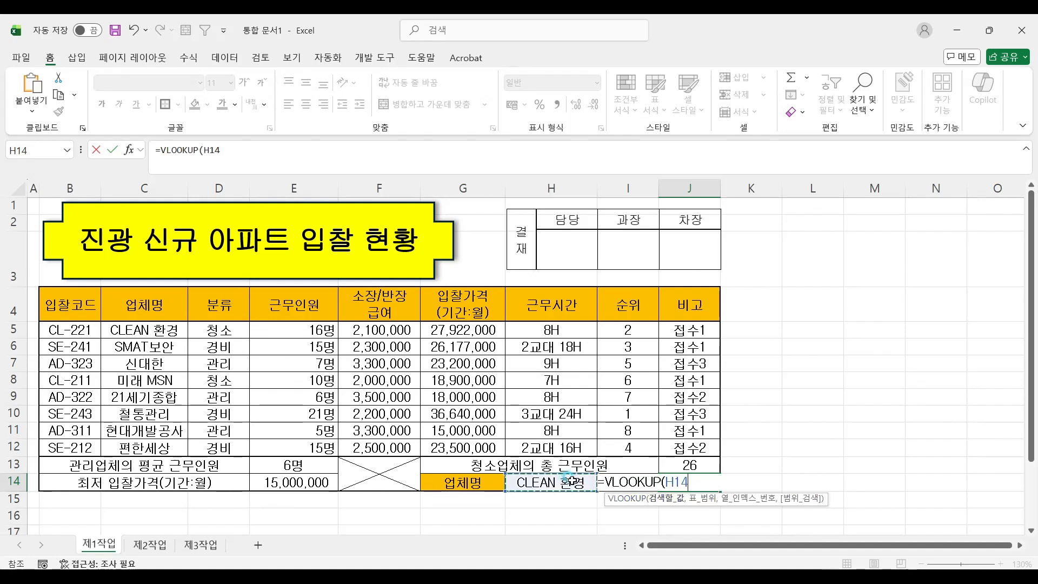
pyautogui.write(',')
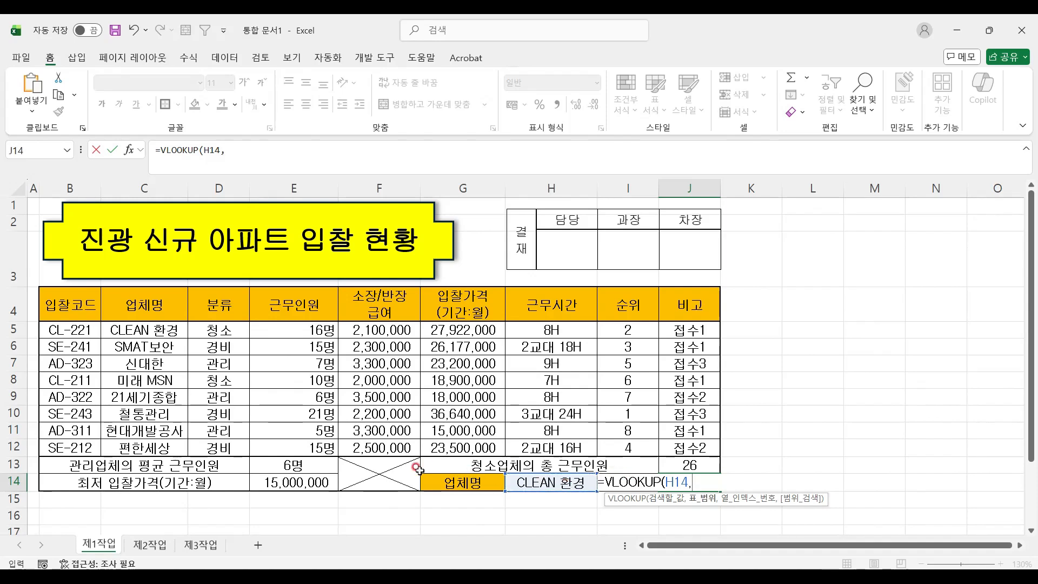
pyautogui.moveTo(139, 330); pyautogui.dragTo(316, 448)
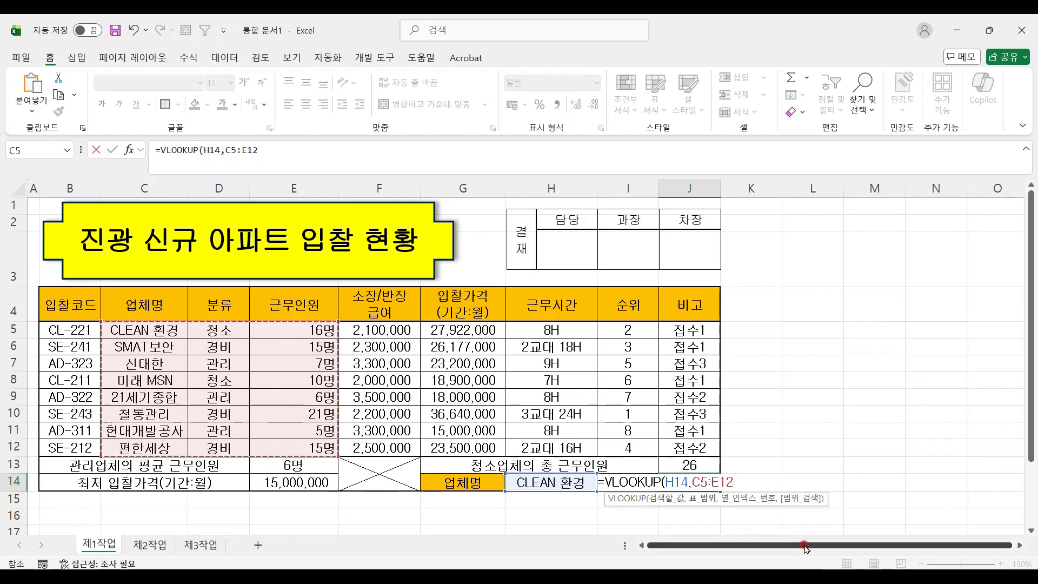
pyautogui.write(',')
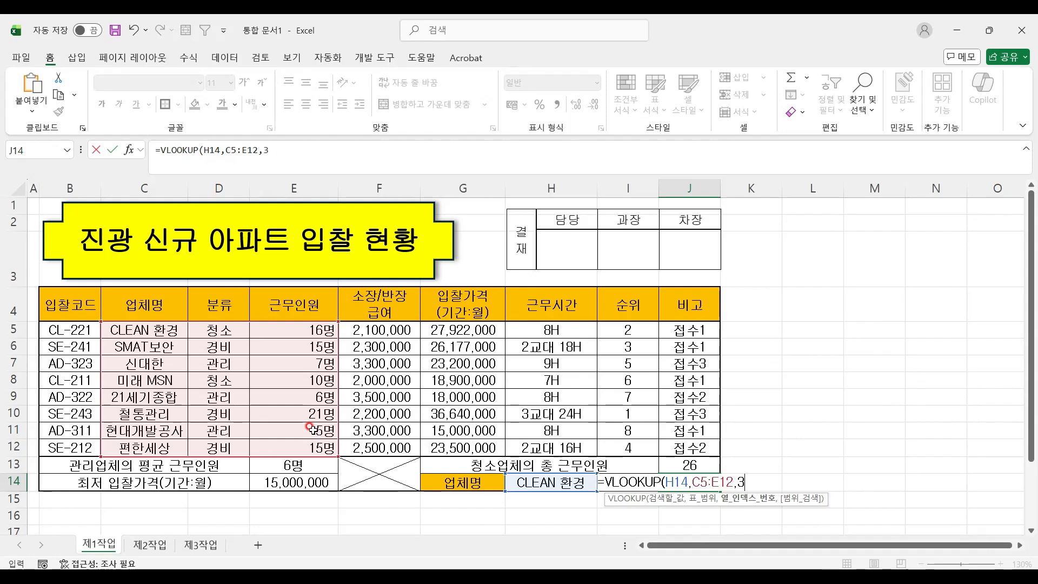
pyautogui.write('3,')
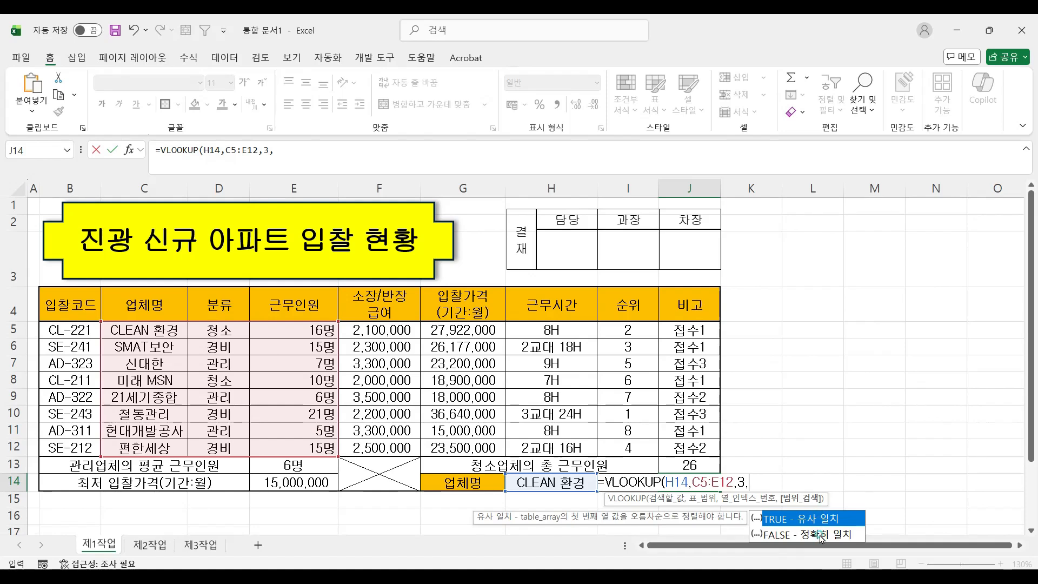
pyautogui.doubleClick(820, 535)
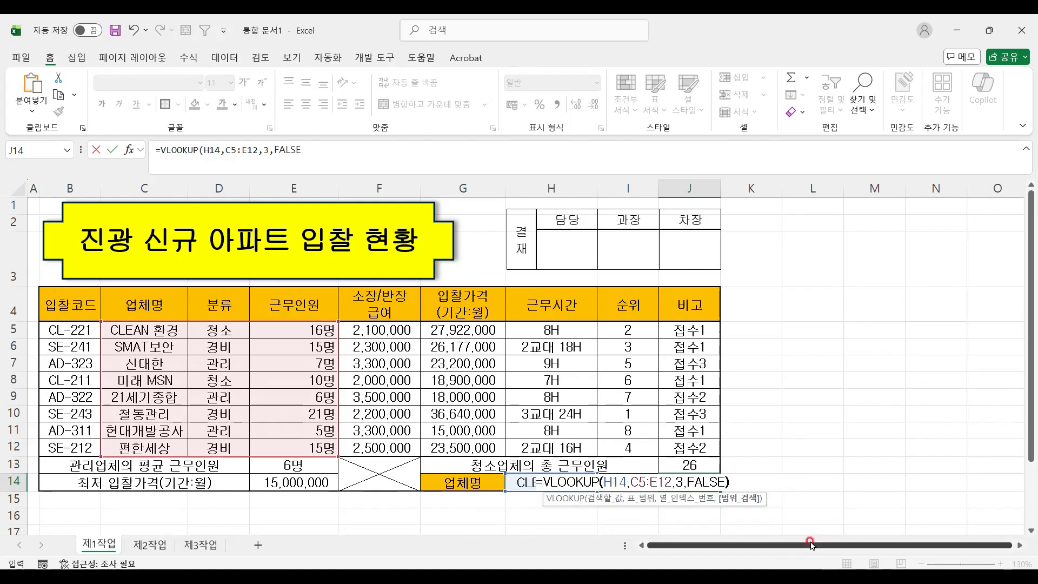
pyautogui.press('Return')
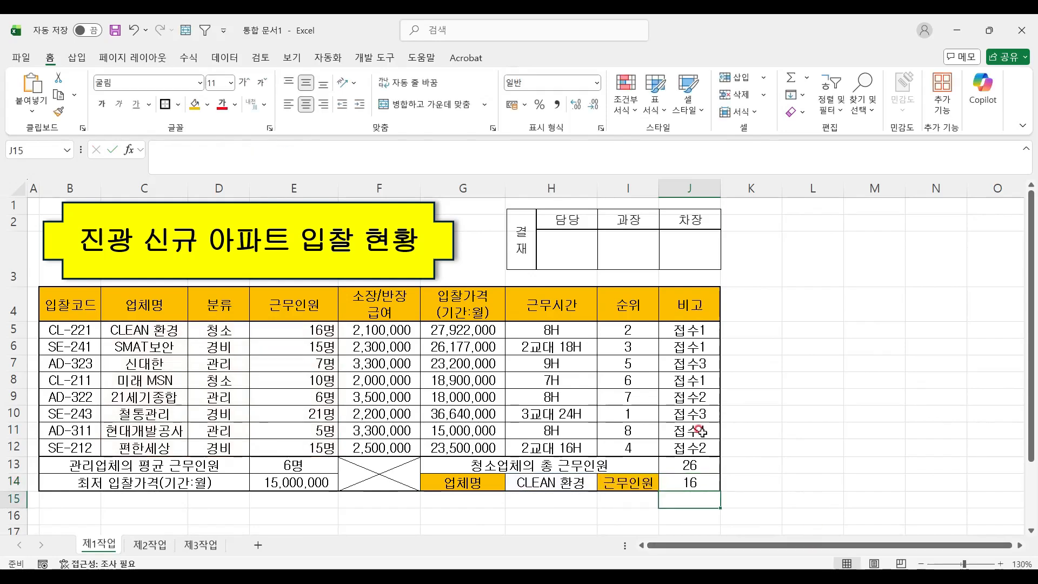
pyautogui.click(703, 484)
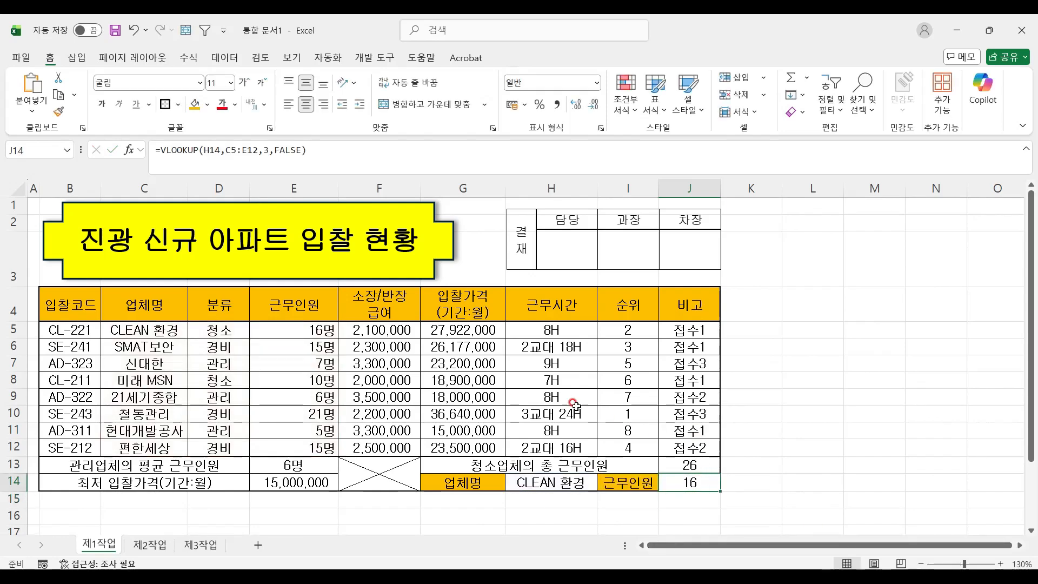
pyautogui.click(501, 391)
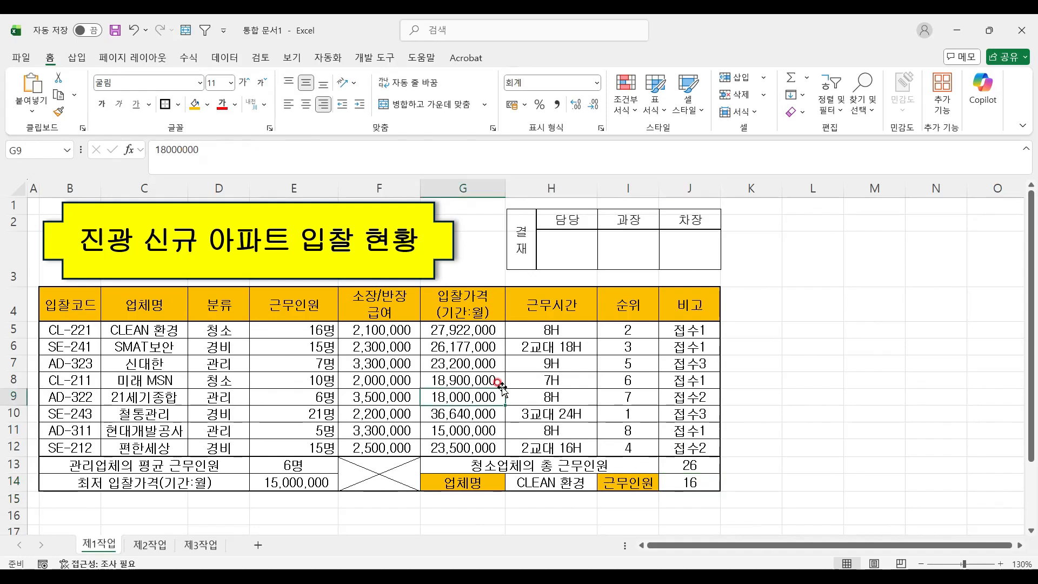
# - Create a formula-based conditional formatting rule for B5:J12 with the condition =$E5<=10
pyautogui.moveTo(81, 330); pyautogui.dragTo(677, 443)
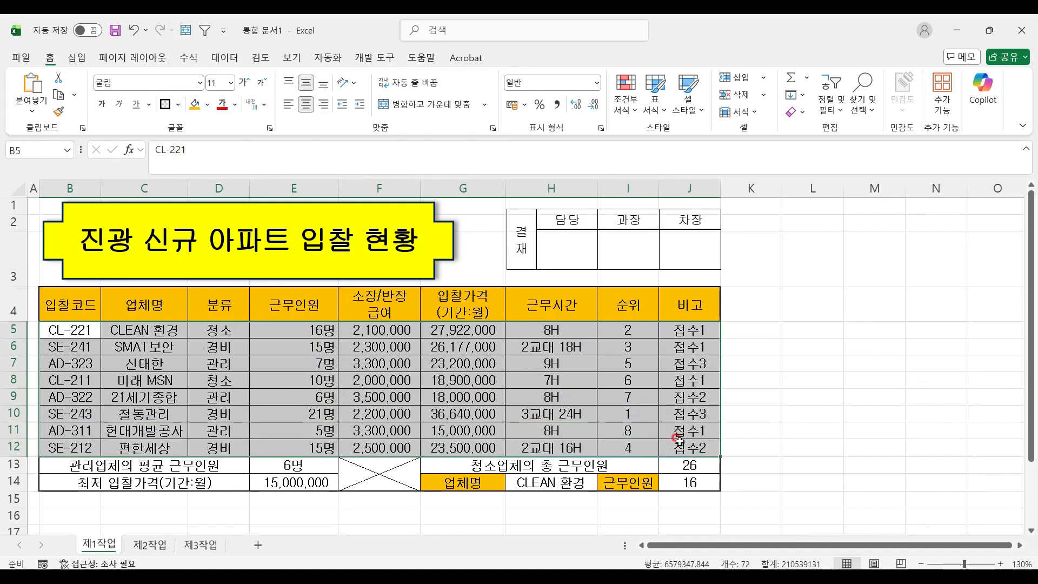
pyautogui.click(629, 110)
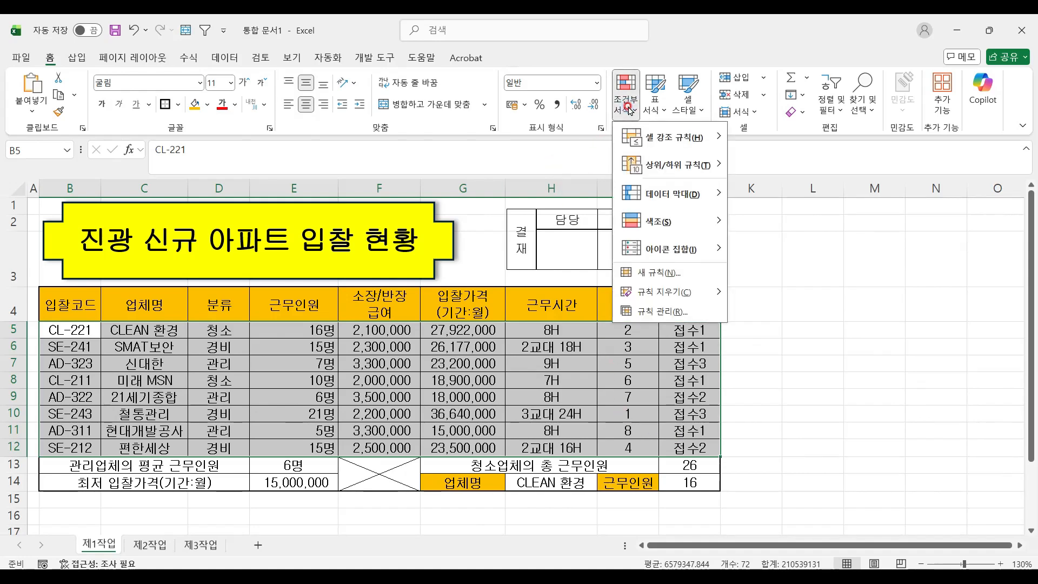
pyautogui.click(673, 274)
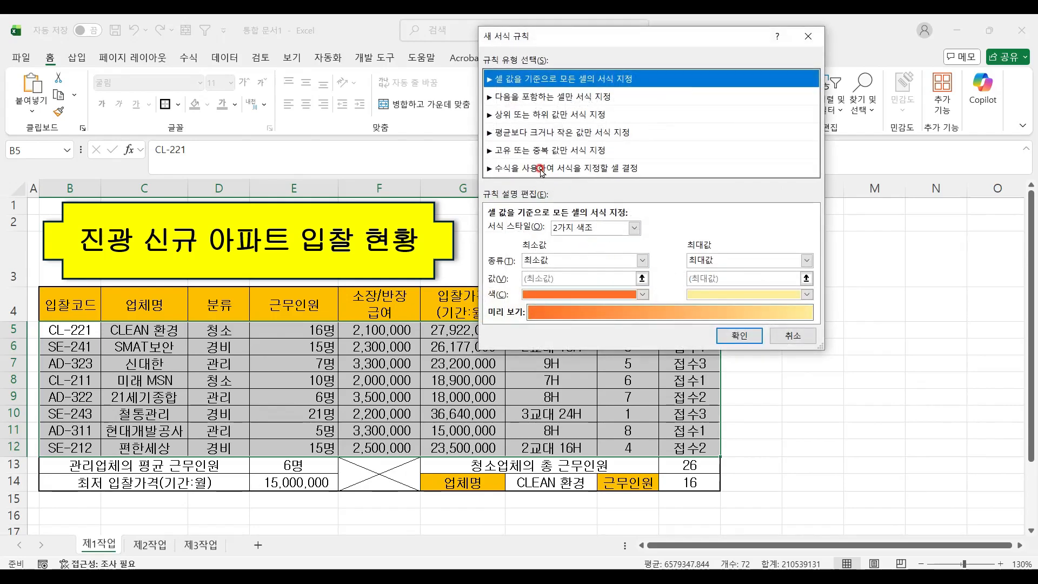
pyautogui.click(540, 169)
pyautogui.click(512, 236)
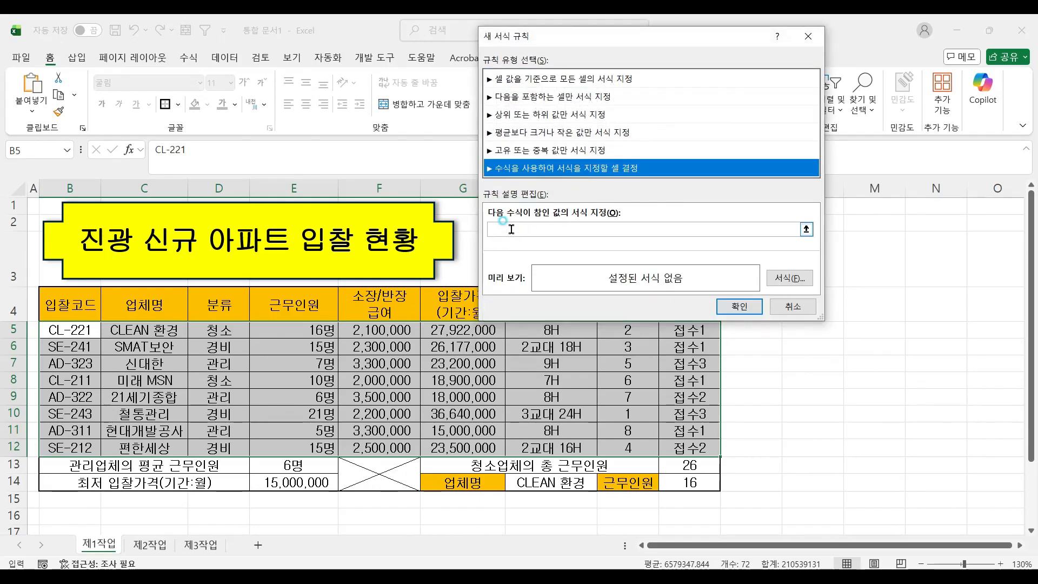
pyautogui.click(303, 331)
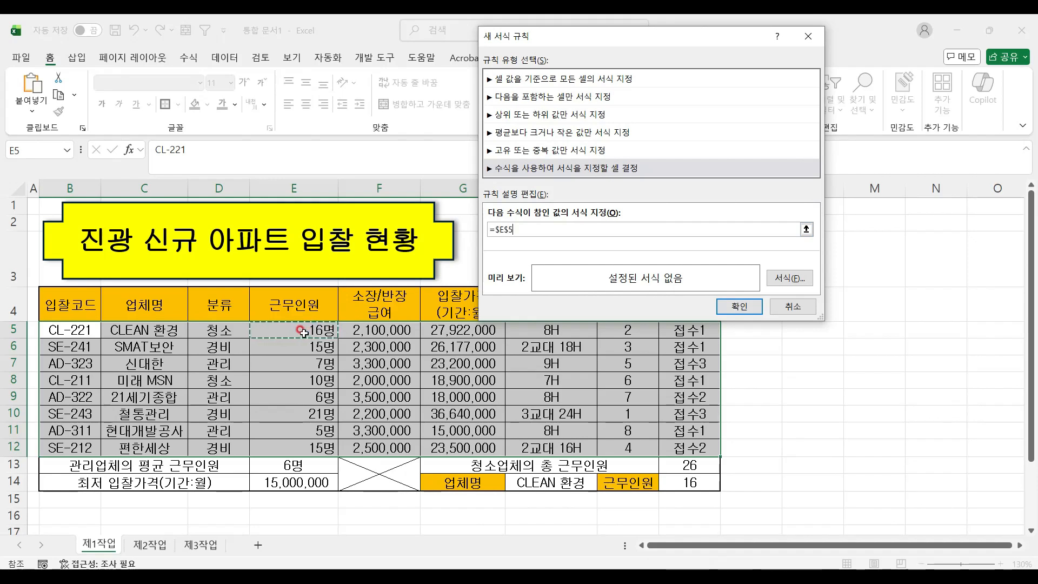
pyautogui.press('F4')
pyautogui.press('F4')
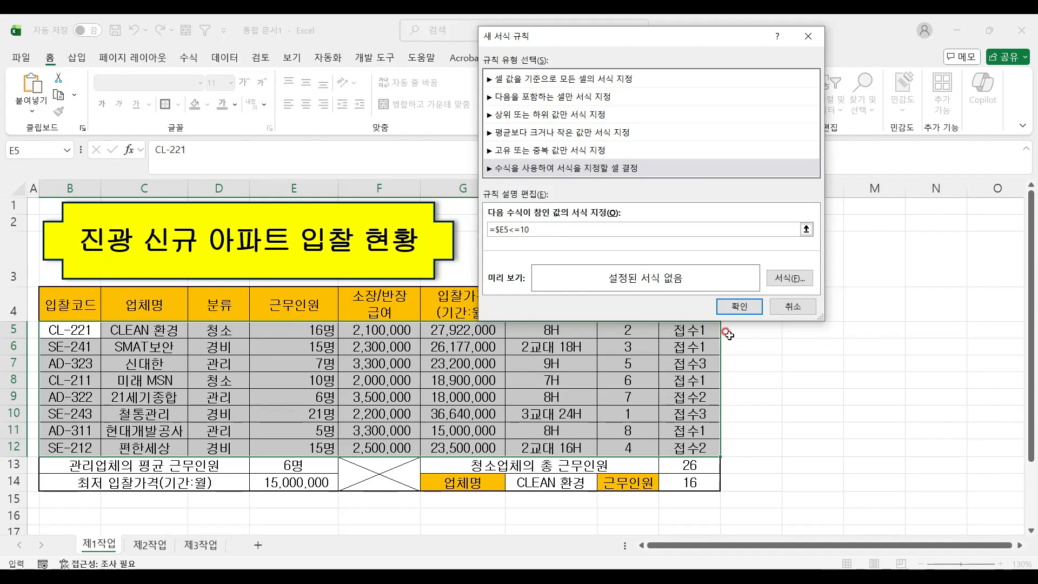
# - Set the rule's font style to 굵게 and its font color to blue, and apply the rule to the table rows
pyautogui.click(782, 288)
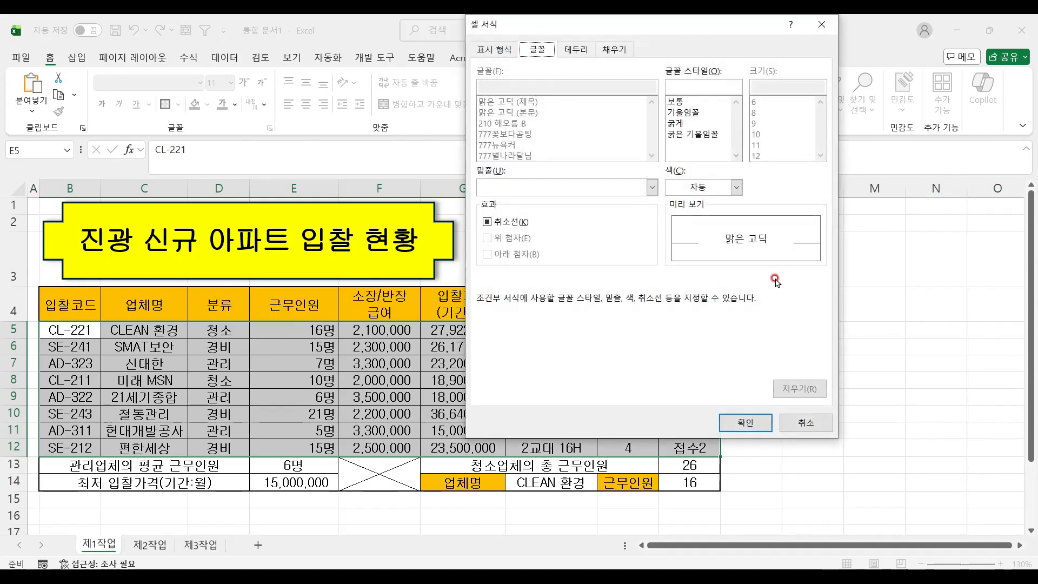
pyautogui.click(677, 123)
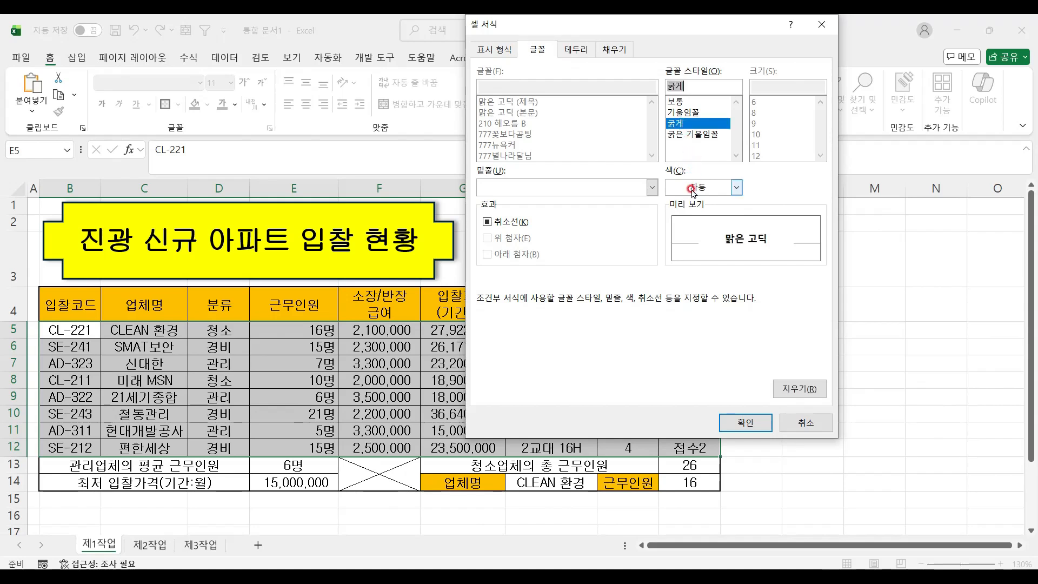
pyautogui.click(737, 187)
pyautogui.click(785, 384)
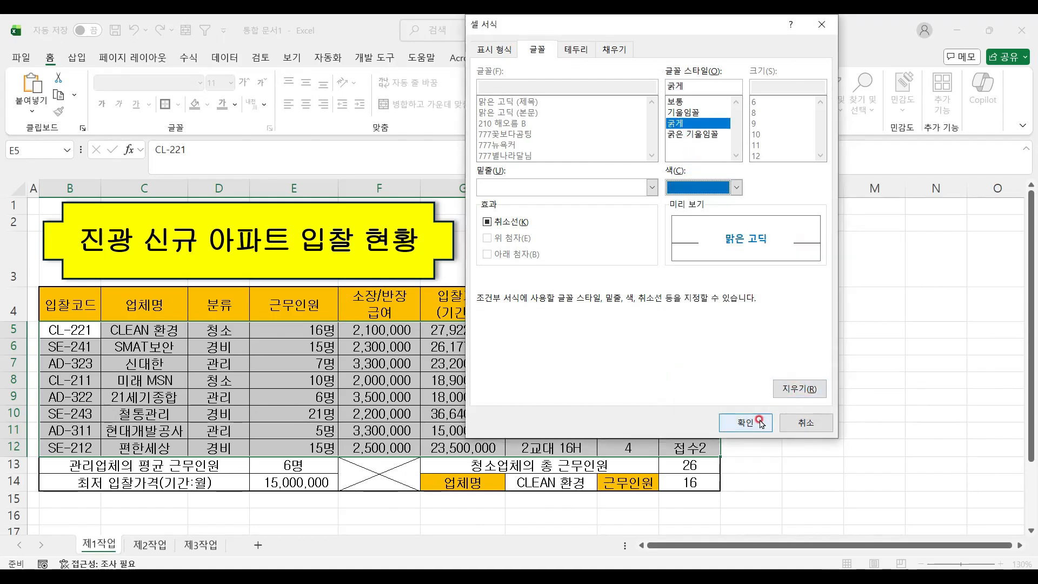
pyautogui.click(747, 425)
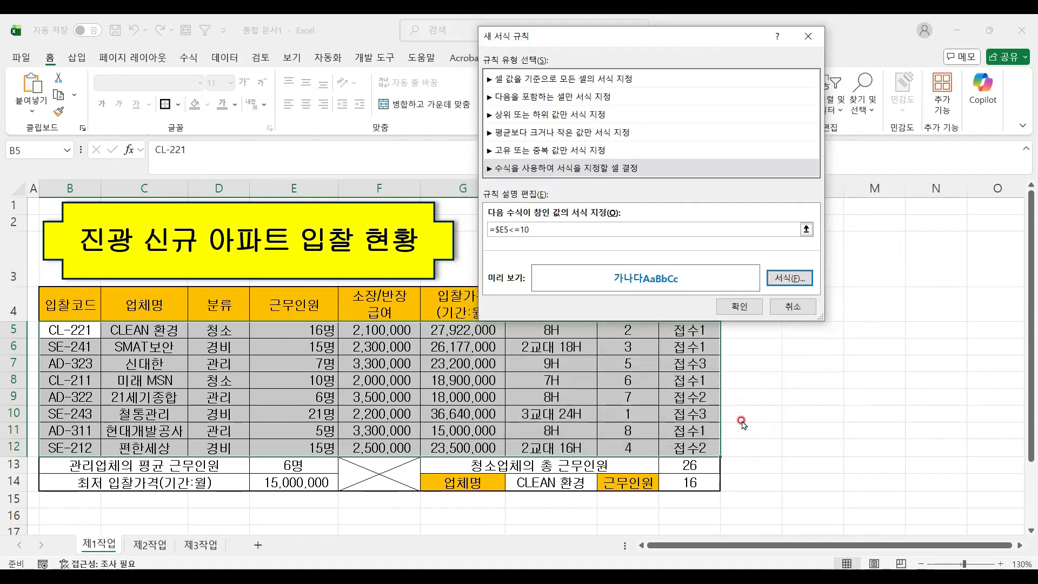
pyautogui.click(740, 306)
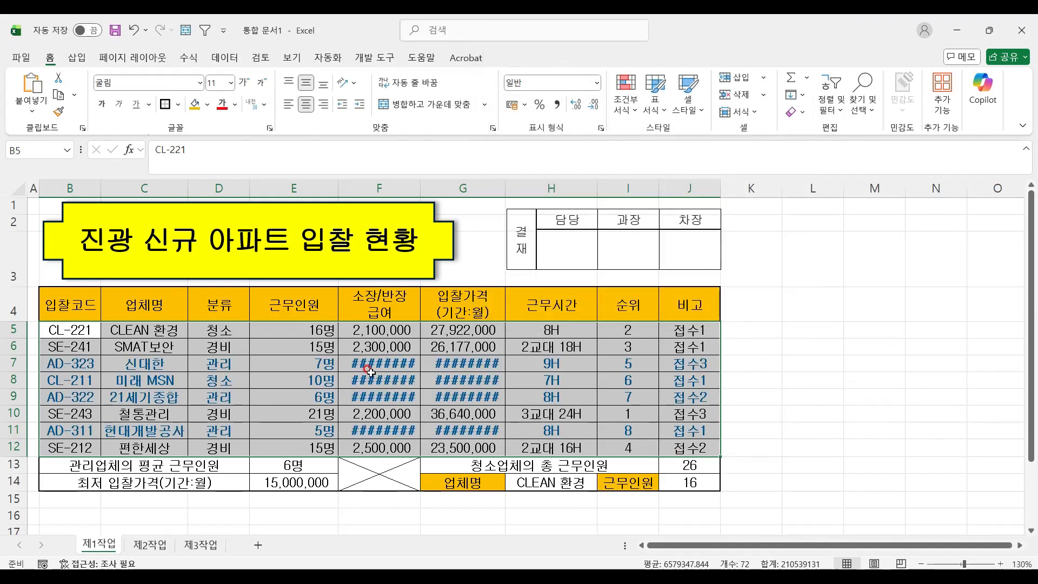
# - AutoFit the widths of columns F and G to their contents
pyautogui.moveTo(387, 186); pyautogui.dragTo(460, 189)
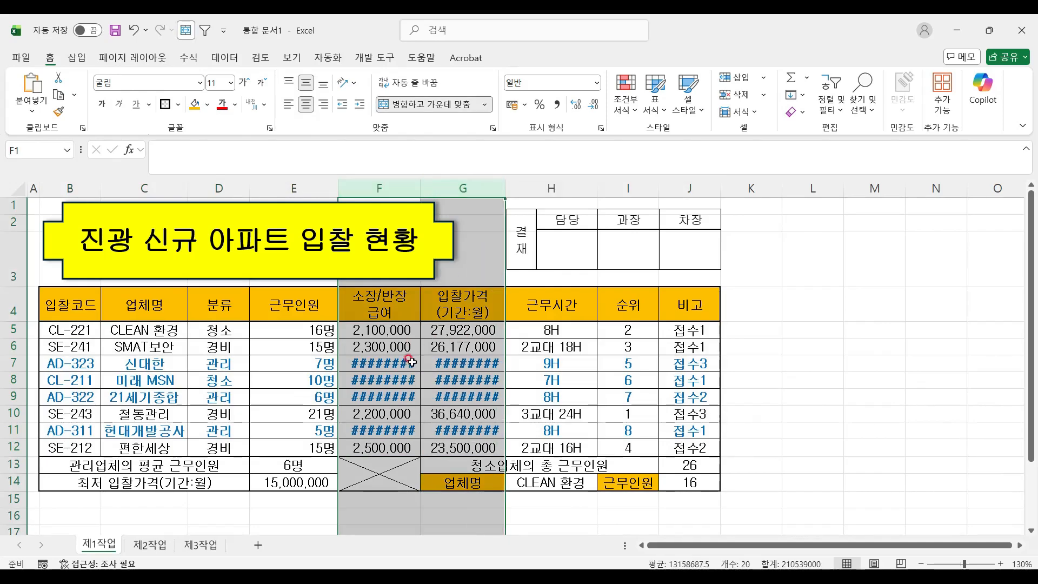
pyautogui.doubleClick(420, 187)
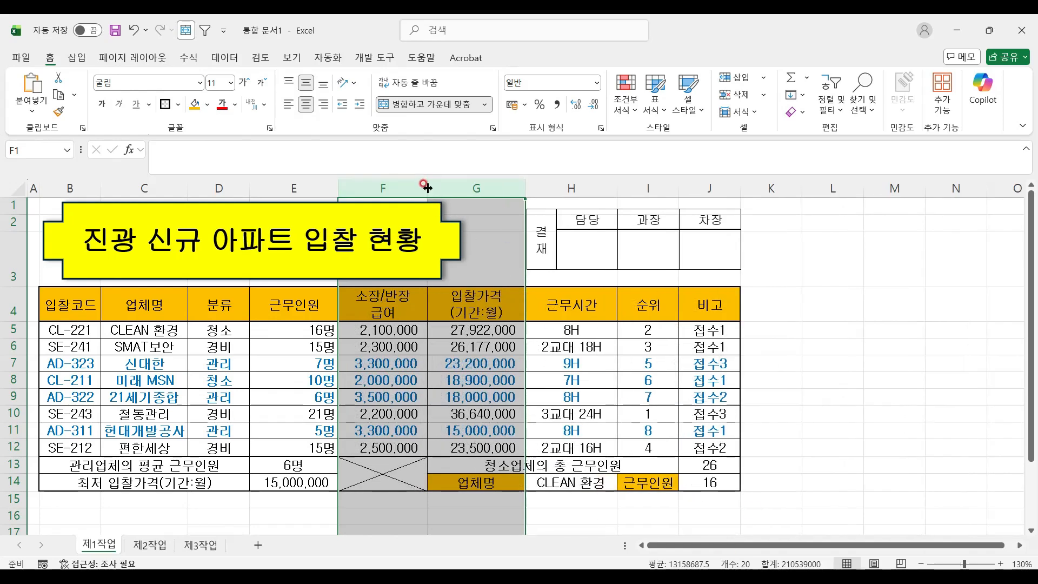
pyautogui.click(478, 378)
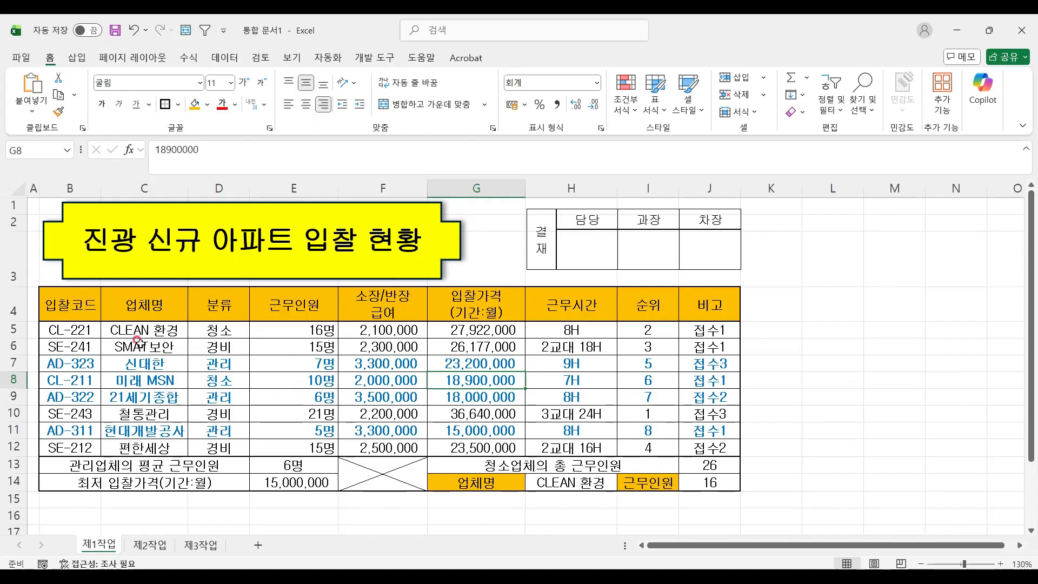
# - Copy B4:H12 from sheet 제1작업 to cell B2 of sheet 제2작업, keeping the source column widths
pyautogui.click(80, 301)
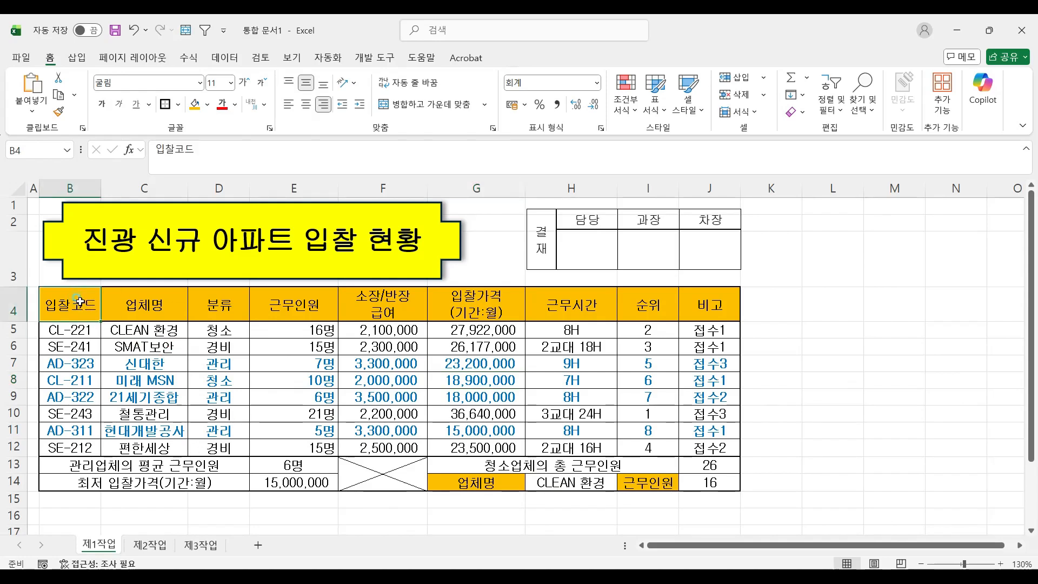
pyautogui.moveTo(90, 305); pyautogui.dragTo(557, 449)
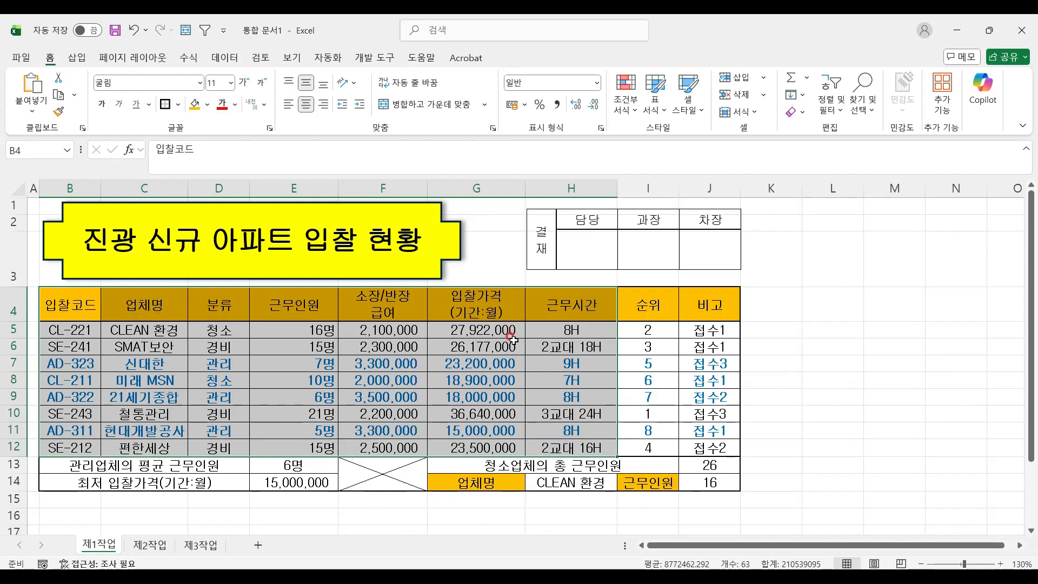
pyautogui.hotkey('ctrl', 'c')
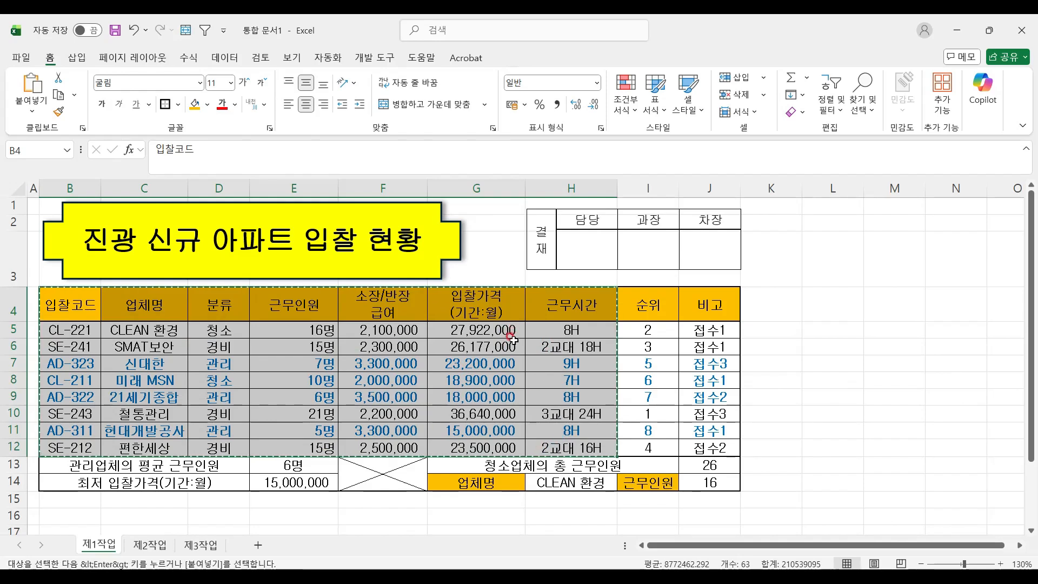
pyautogui.click(150, 544)
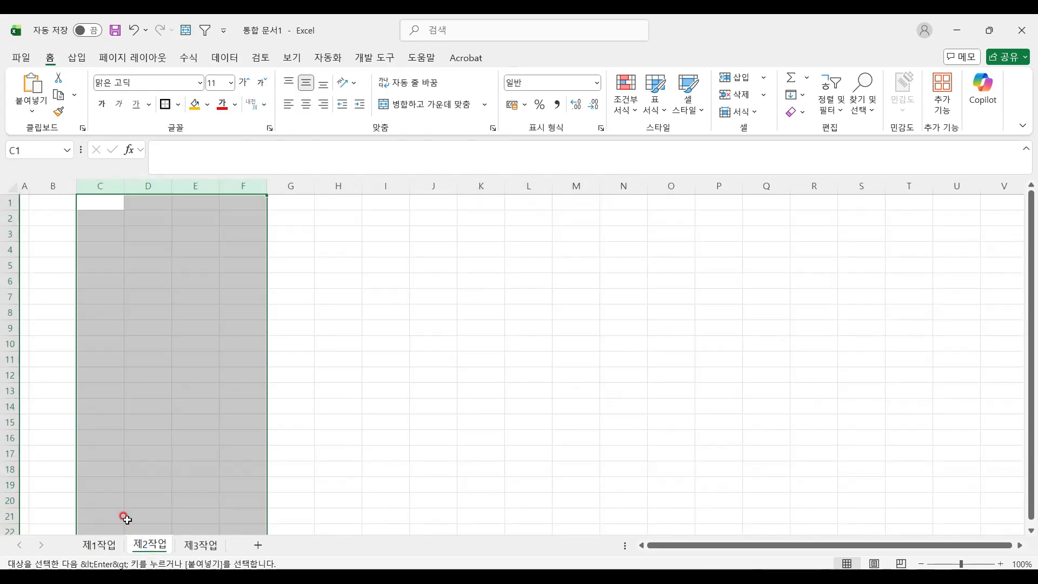
pyautogui.click(50, 217)
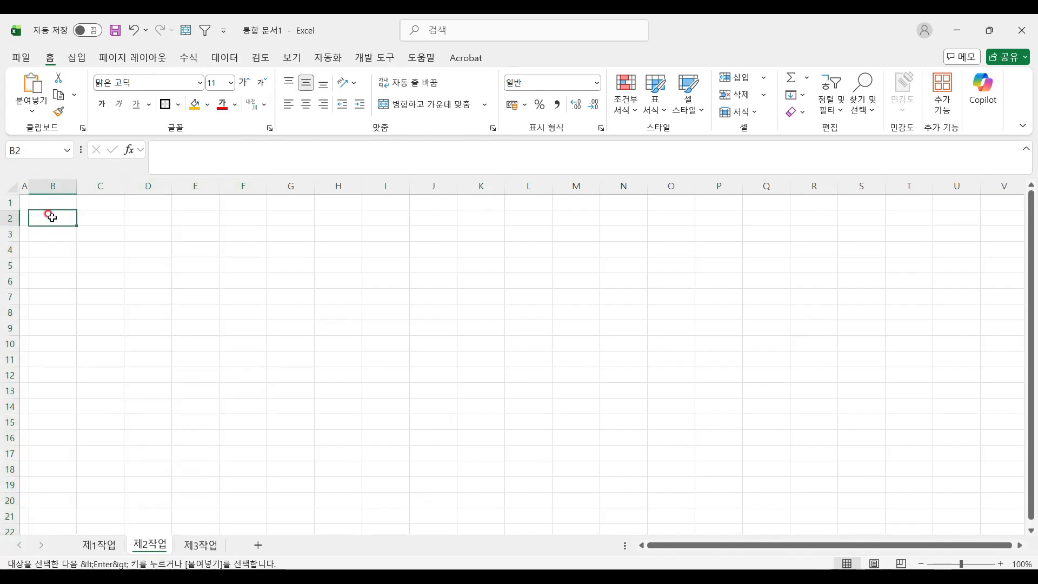
pyautogui.click(32, 106)
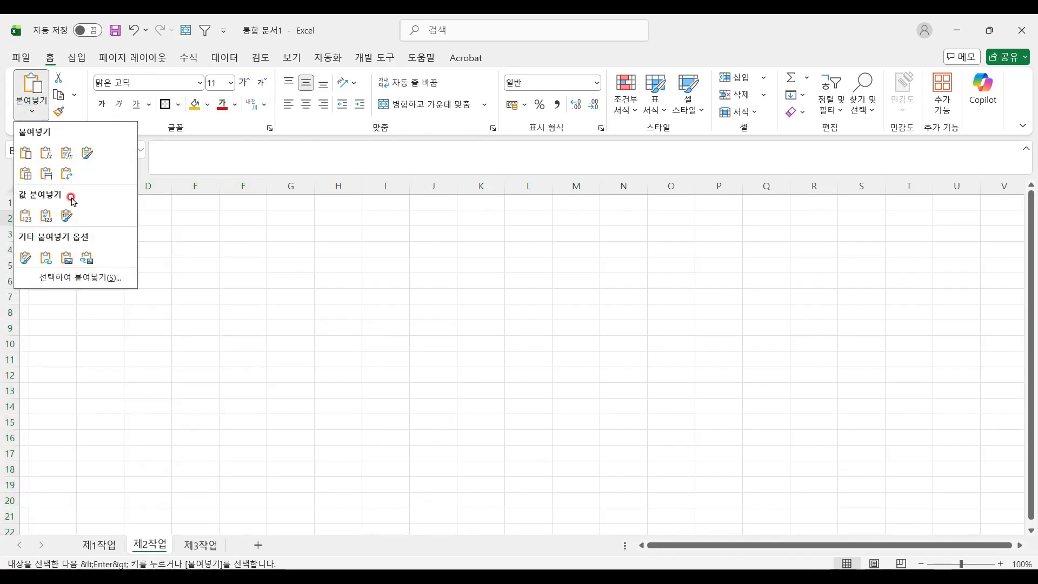
pyautogui.click(46, 173)
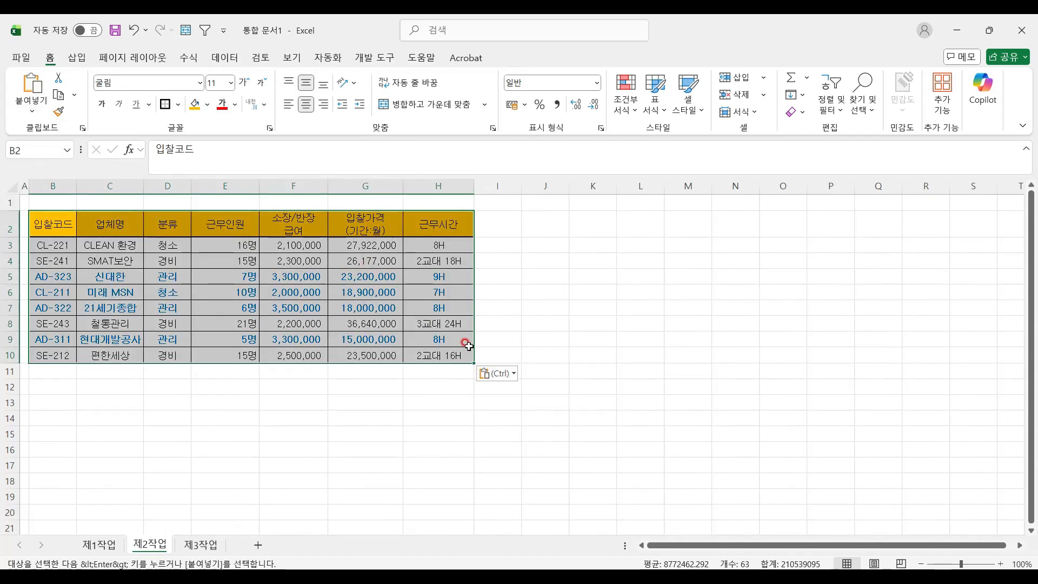
pyautogui.click(1000, 564)
pyautogui.click(1000, 563)
pyautogui.click(1000, 564)
pyautogui.click(1000, 563)
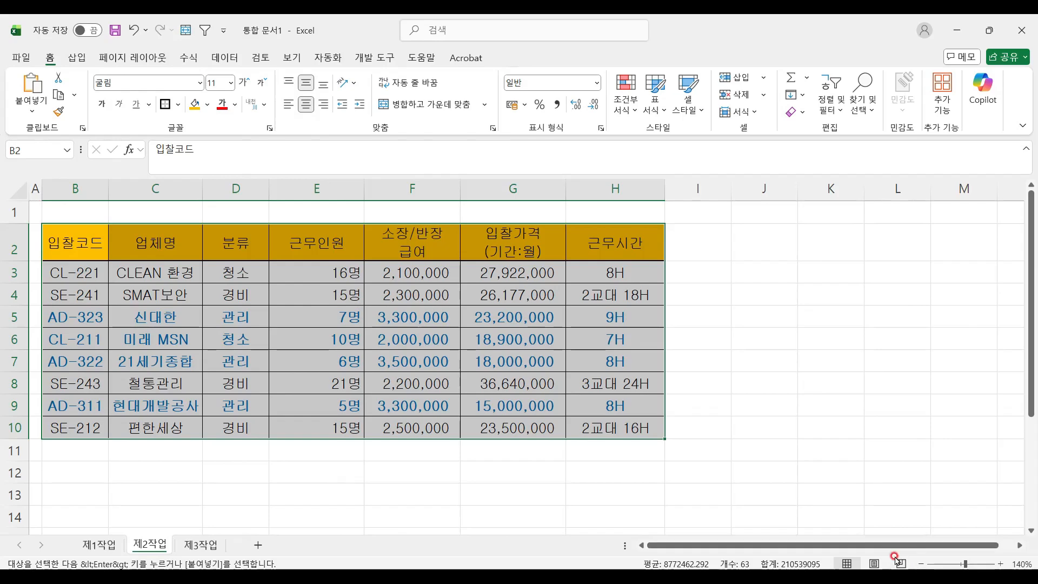
pyautogui.click(920, 564)
pyautogui.click(919, 564)
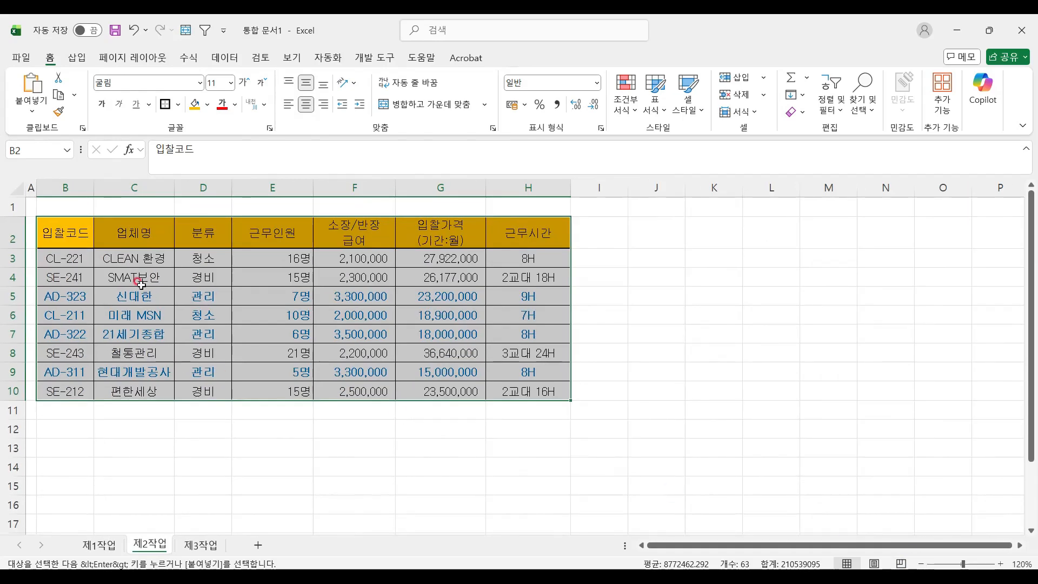
pyautogui.click(204, 231)
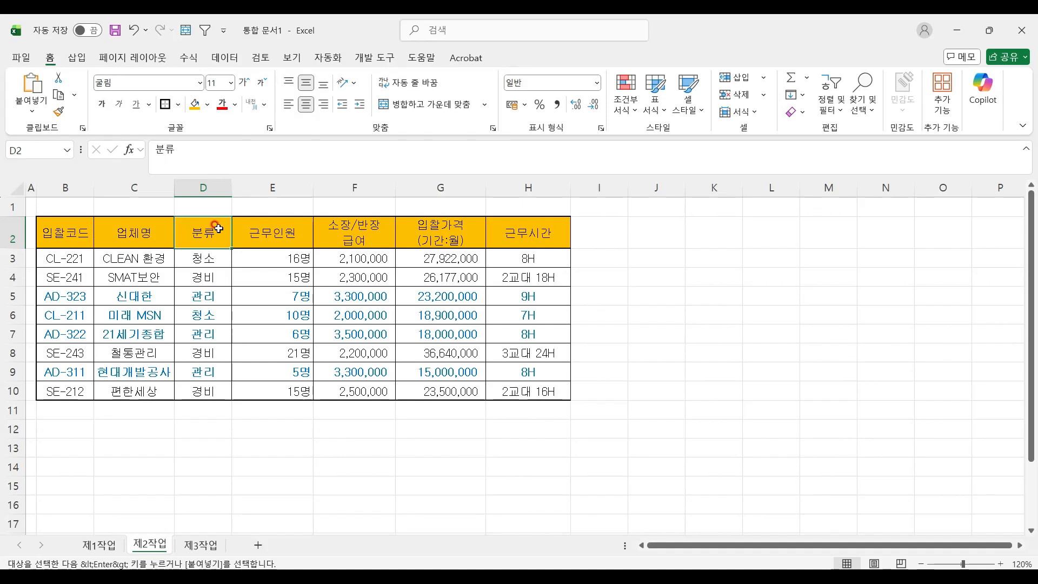
pyautogui.keyDown('ctrl'); pyautogui.click(357, 232); pyautogui.keyUp('ctrl')
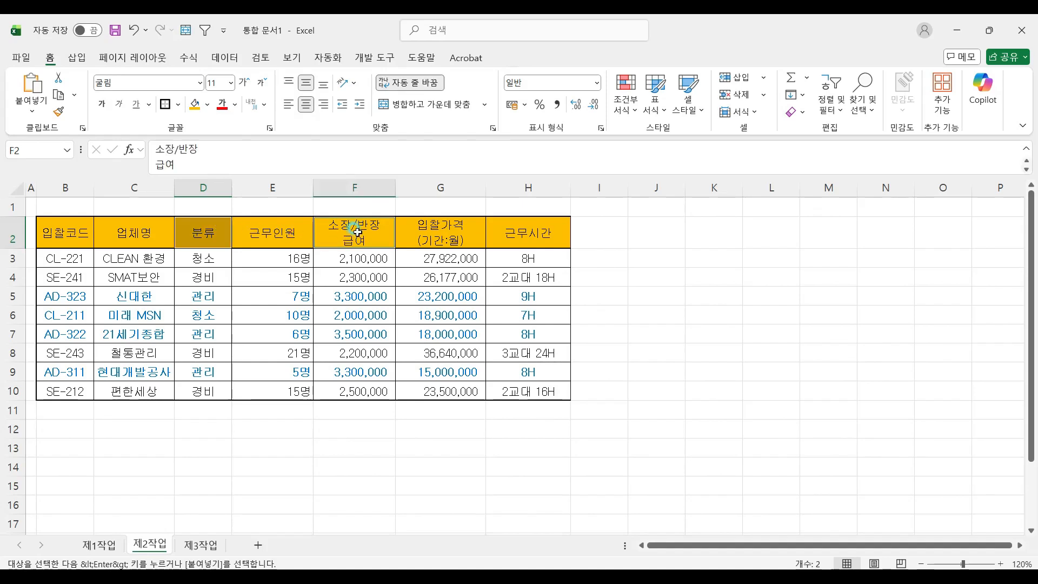
pyautogui.click(204, 226)
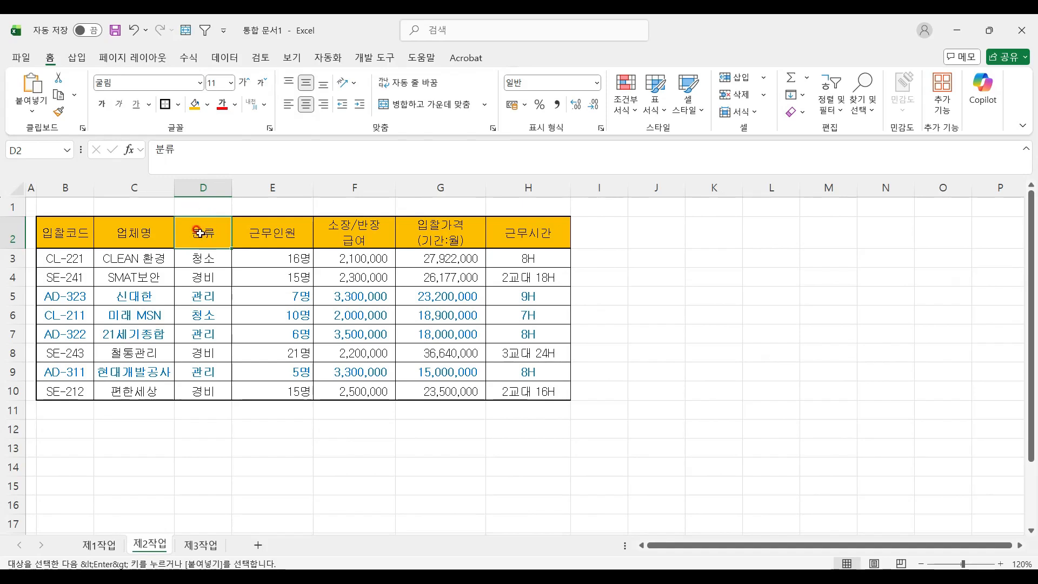
pyautogui.click(274, 444)
pyautogui.click(204, 239)
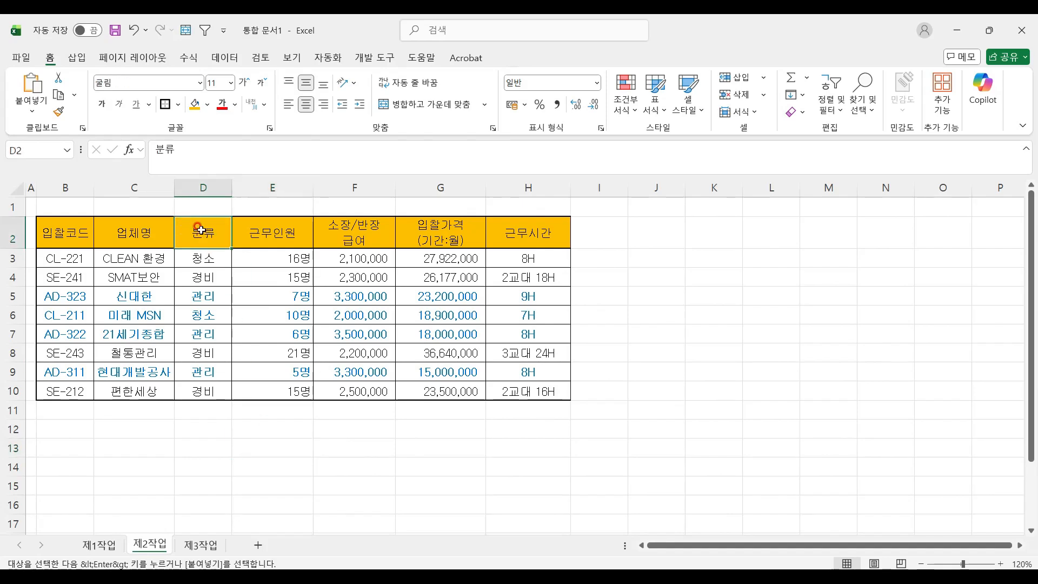
pyautogui.keyDown('ctrl'); pyautogui.click(353, 233); pyautogui.keyUp('ctrl')
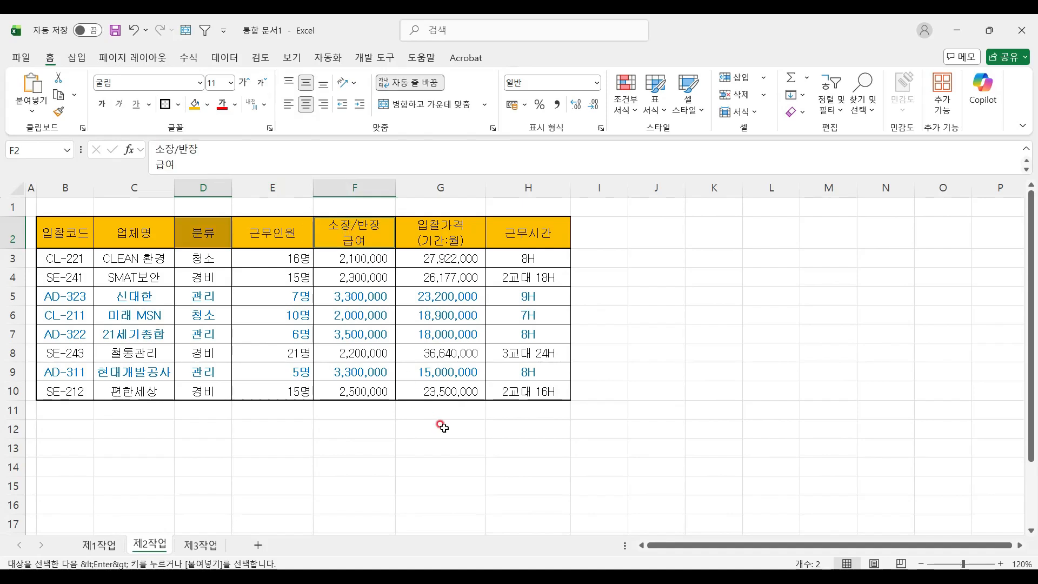
pyautogui.keyDown('ctrl'); pyautogui.click(529, 440); pyautogui.keyUp('ctrl')
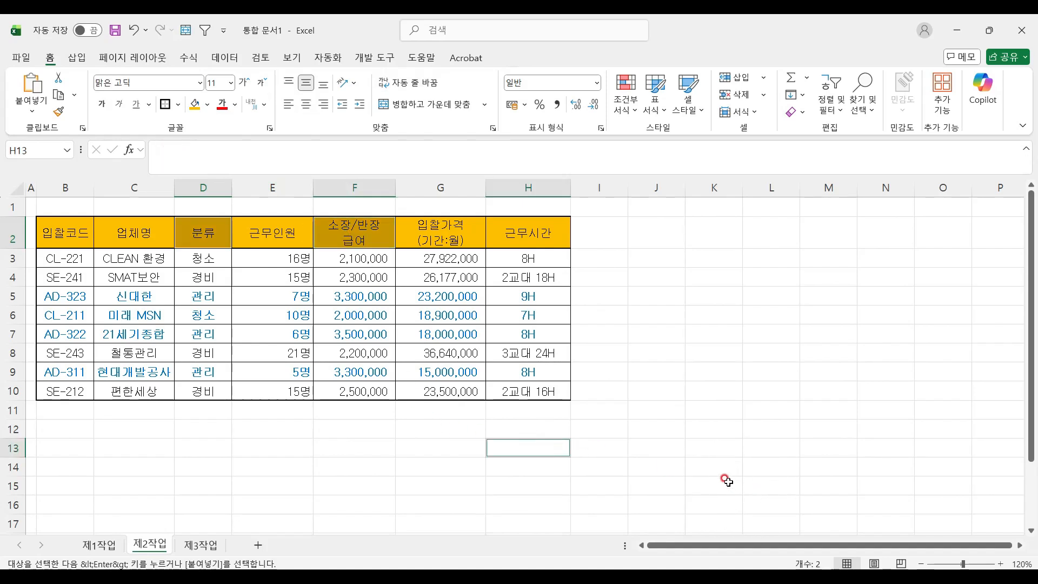
pyautogui.hotkey('ctrl', 'v')
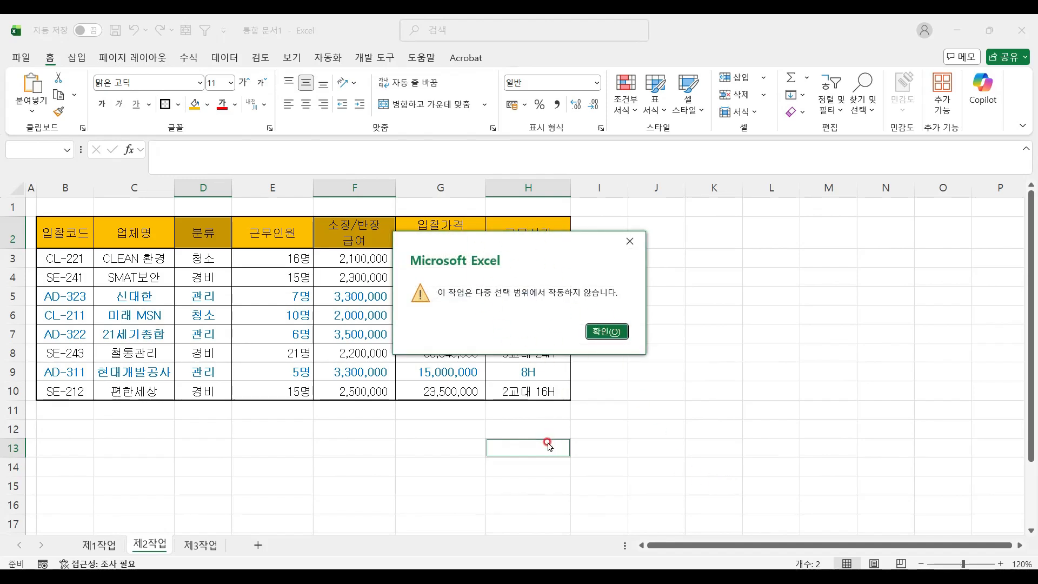
pyautogui.click(606, 332)
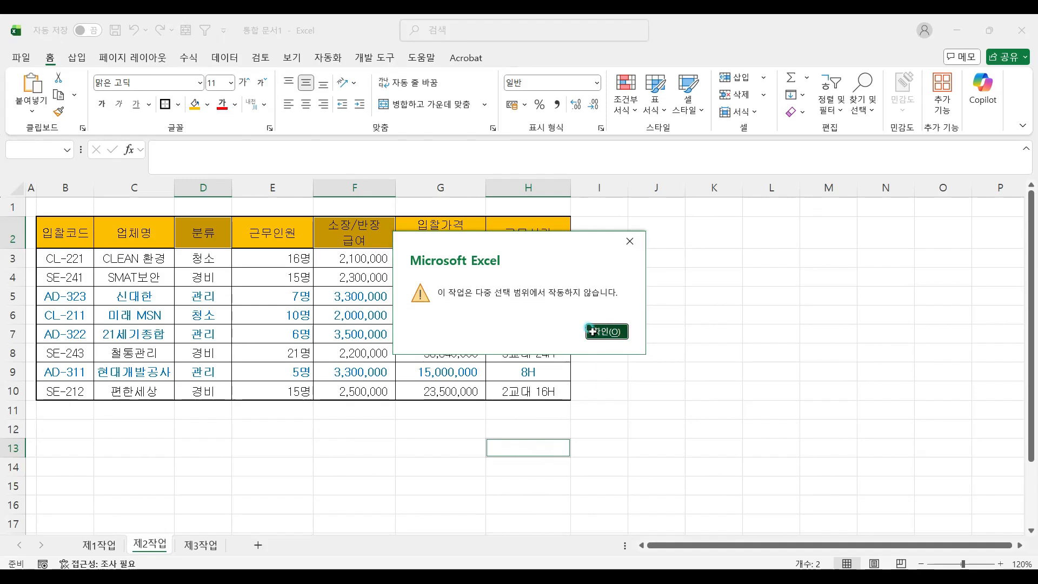
# - Copy the 분류 and 소장/반장 급여 headers from row 2 to B13:C13 as criteria headers
pyautogui.click(182, 231)
pyautogui.keyDown('ctrl'); pyautogui.click(366, 237); pyautogui.keyUp('ctrl')
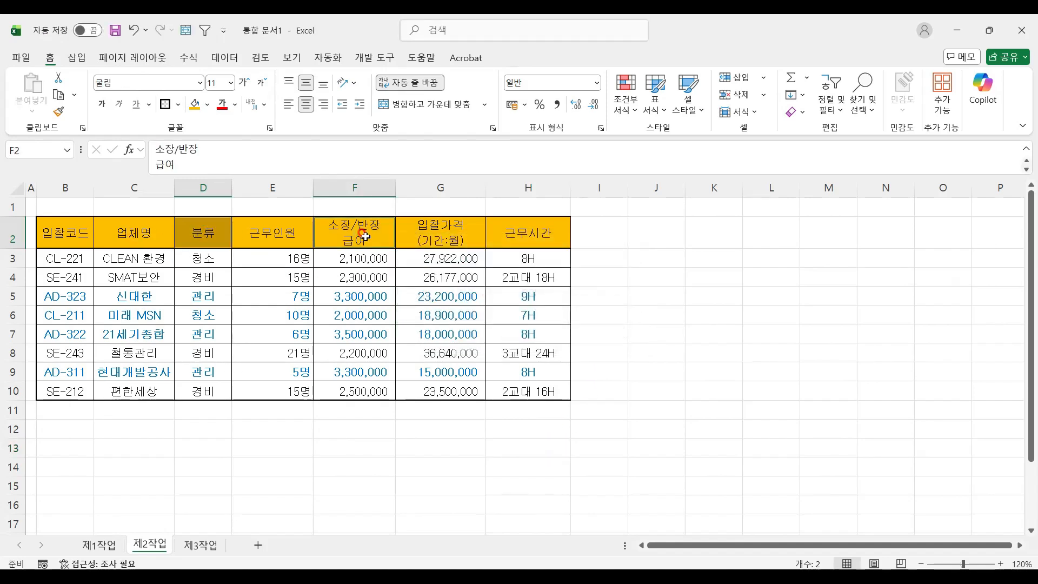
pyautogui.hotkey('ctrl', 'c')
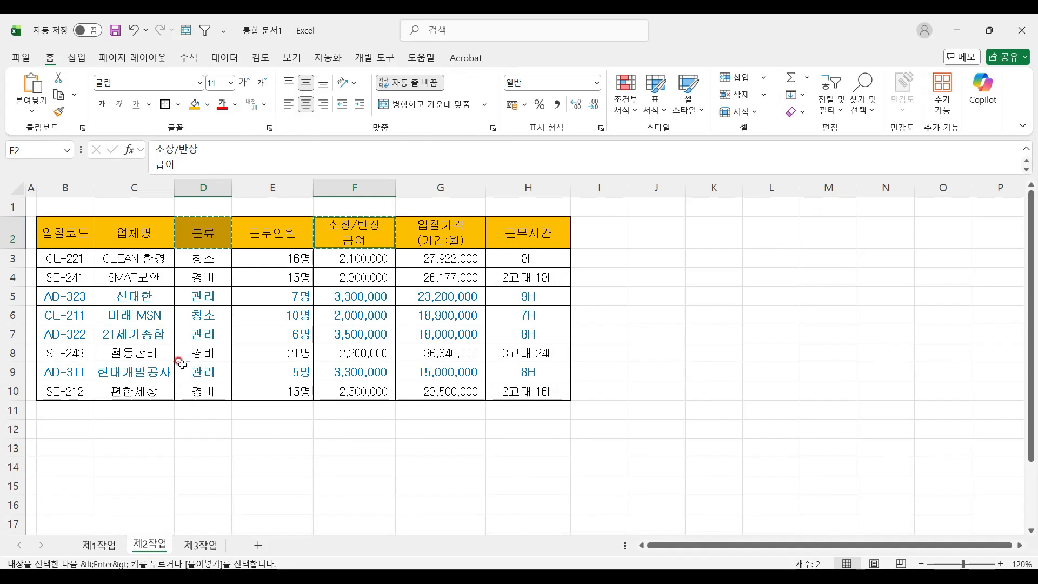
pyautogui.click(59, 442)
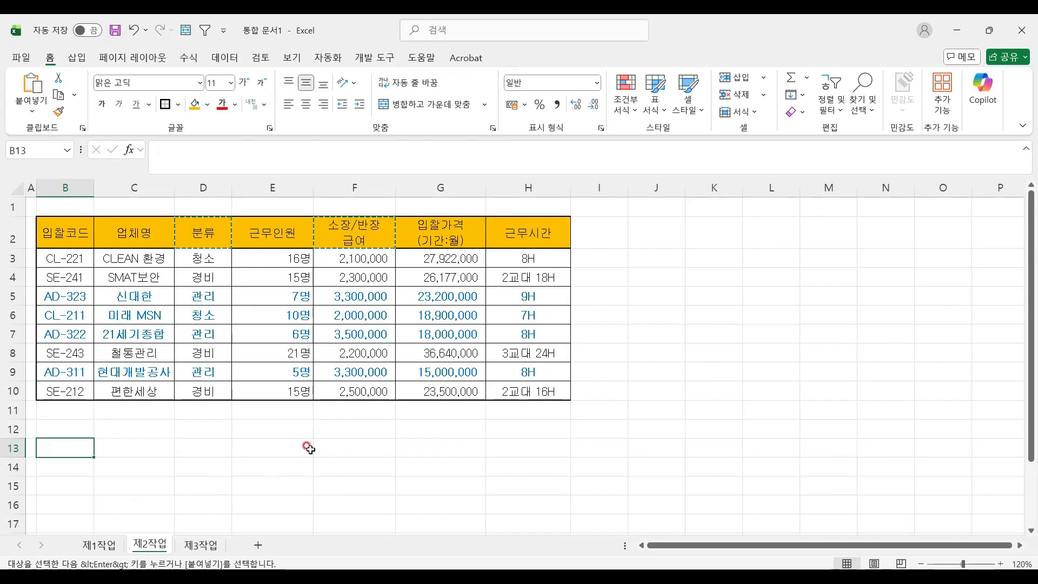
pyautogui.hotkey('ctrl', 'v')
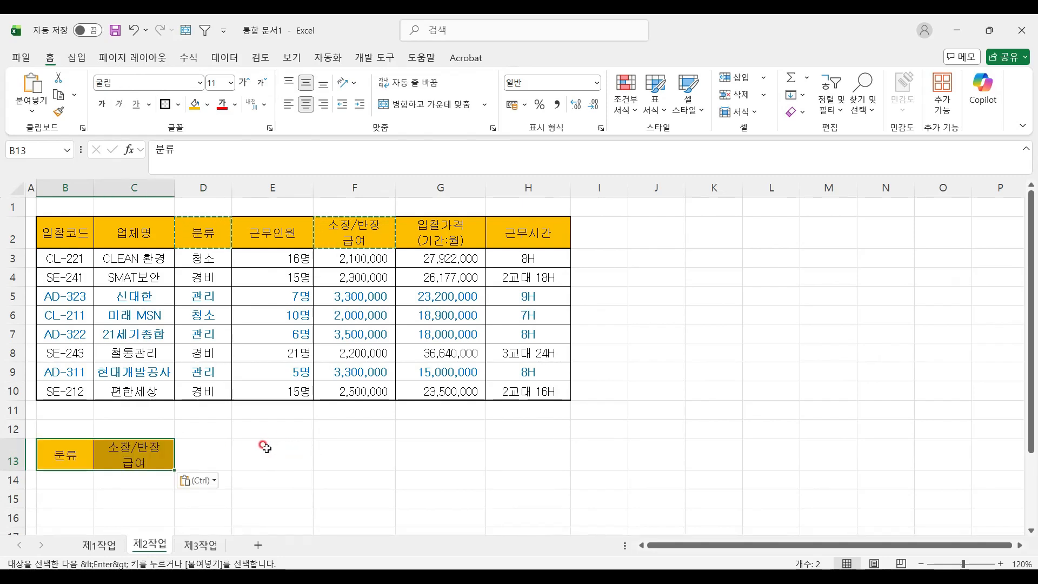
# - Enter the filter criteria 청소 in B14 and >=3500000 in C15, on separate rows
pyautogui.click(72, 480)
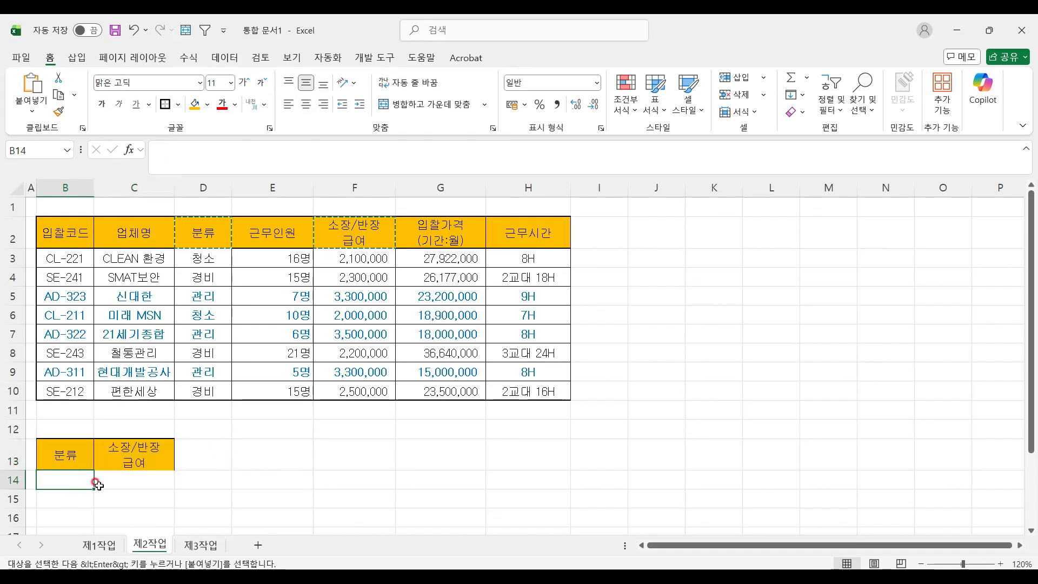
pyautogui.write('CJD')
pyautogui.press('BackSpace')
pyautogui.press('BackSpace')
pyautogui.write('ㅊ')
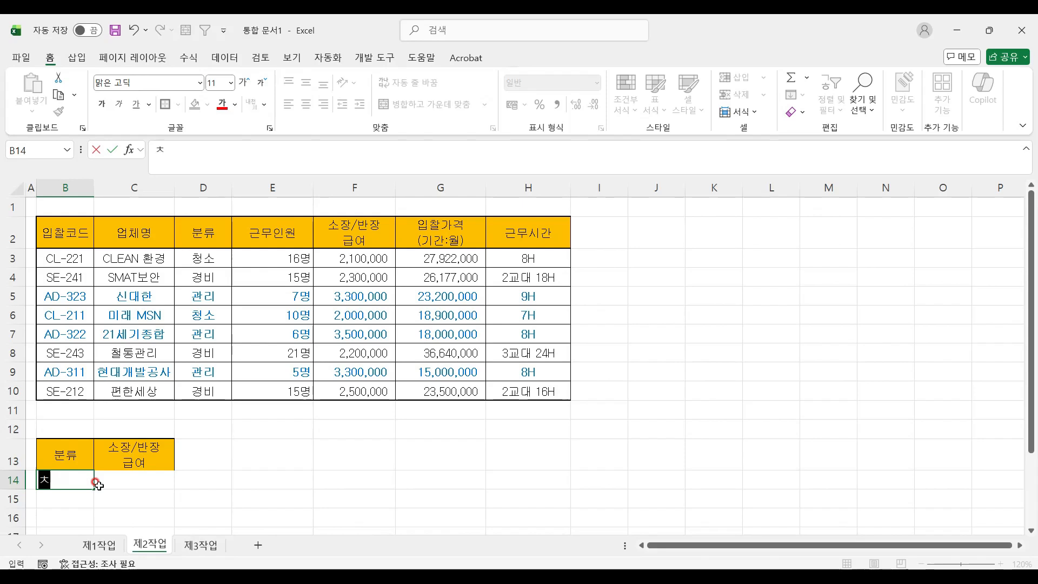
pyautogui.write('ㅓㅇㅅㅗ')
pyautogui.press('Tab')
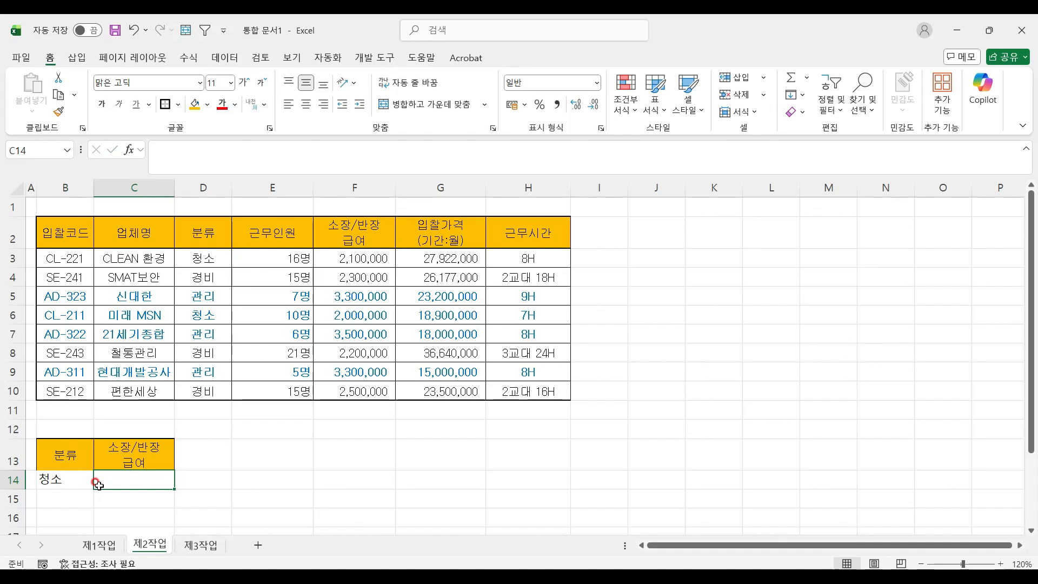
pyautogui.click(130, 492)
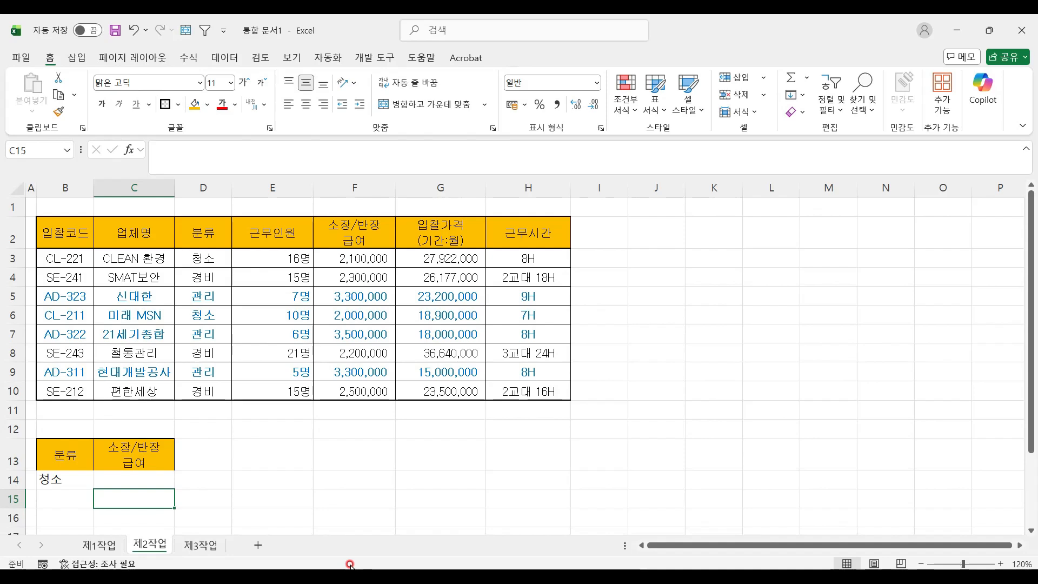
pyautogui.write('>=')
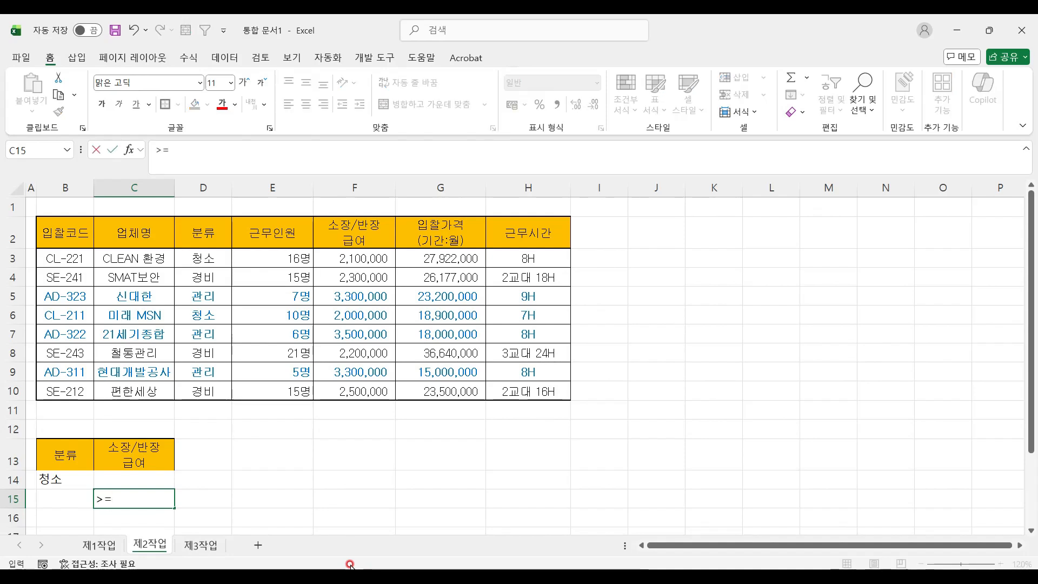
pyautogui.write('3500000')
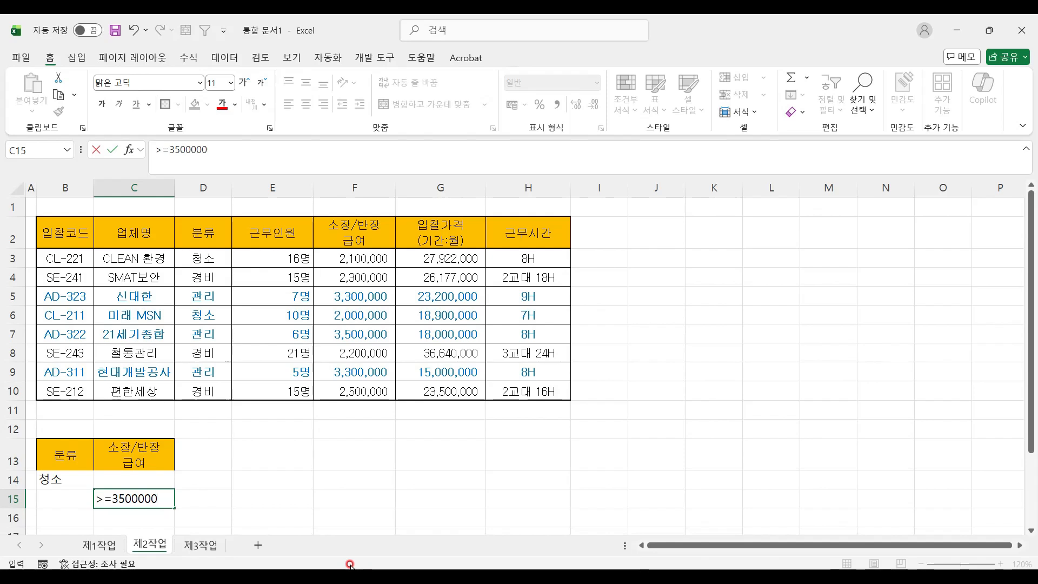
pyautogui.press('Return')
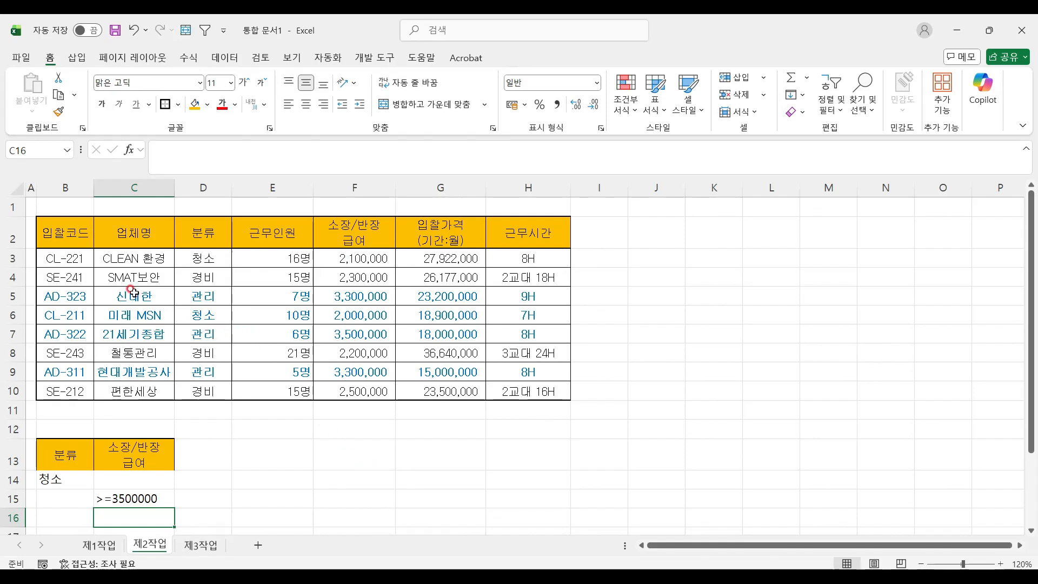
# - Copy the 입찰코드, 근무인원, 입찰가격(기간:월) and 근무시간 headers from row 2 to B18:E18 as output headers
pyautogui.click(67, 232)
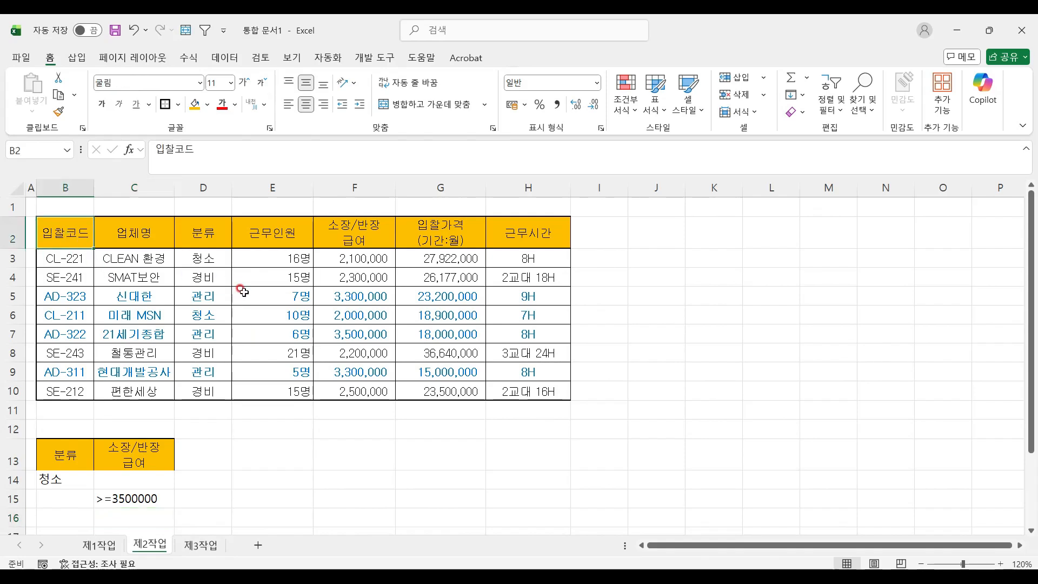
pyautogui.keyDown('ctrl'); pyautogui.click(275, 239); pyautogui.keyUp('ctrl')
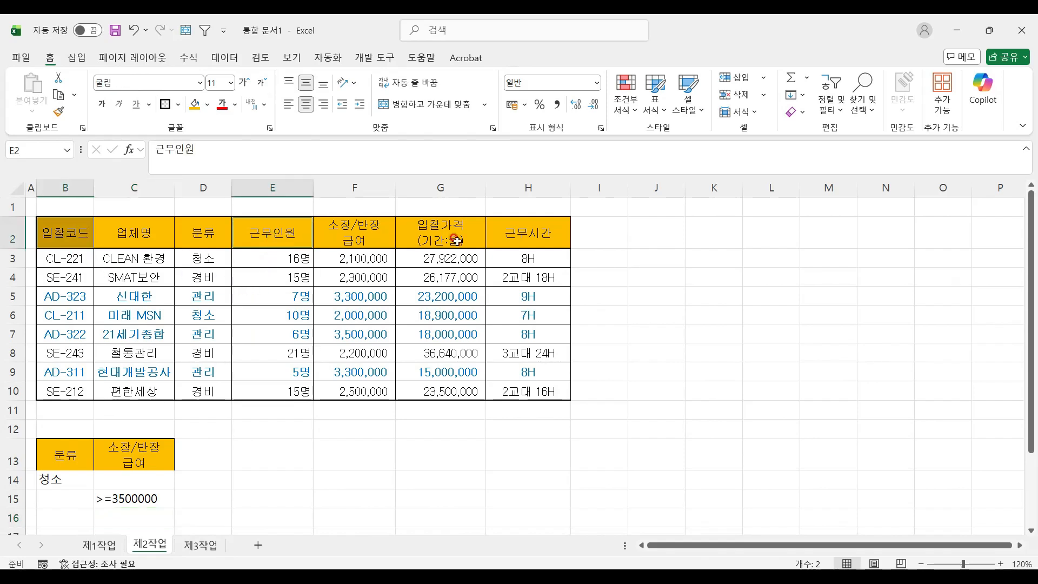
pyautogui.moveTo(454, 231); pyautogui.dragTo(530, 241)
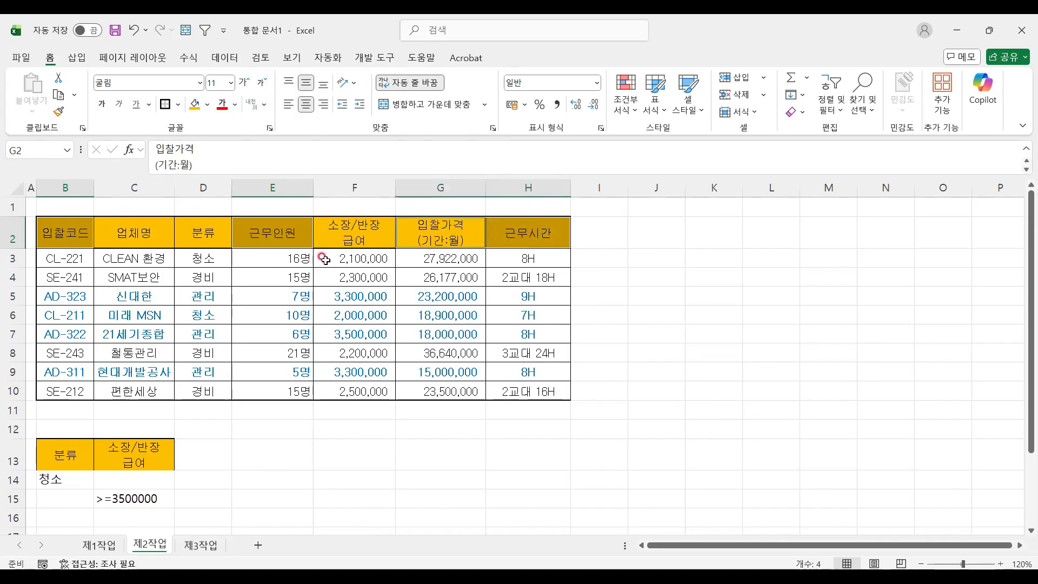
pyautogui.hotkey('ctrl', 'c')
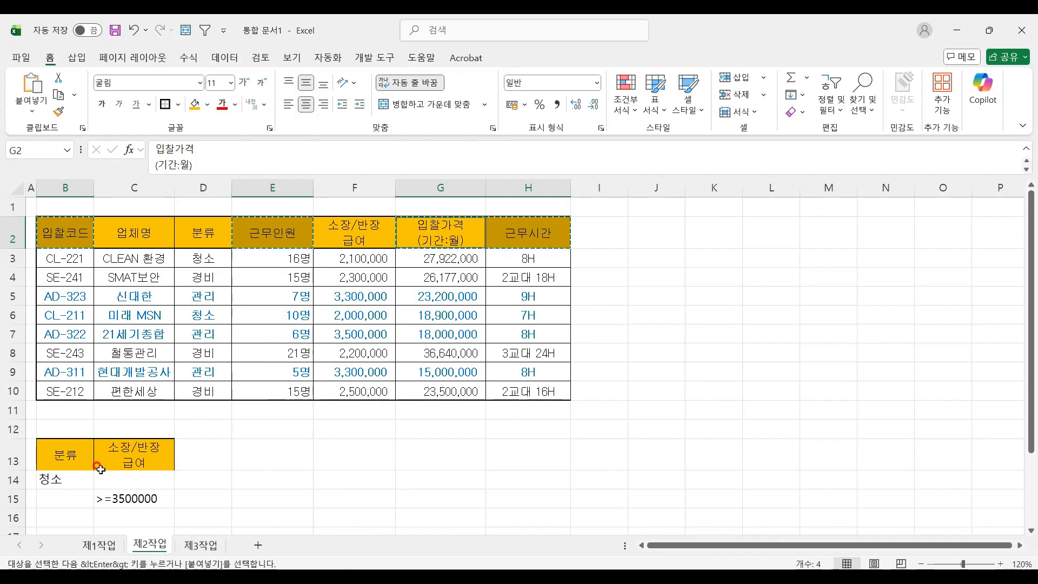
pyautogui.scroll(-1, 99, 468)
pyautogui.scroll(-1, 98, 468)
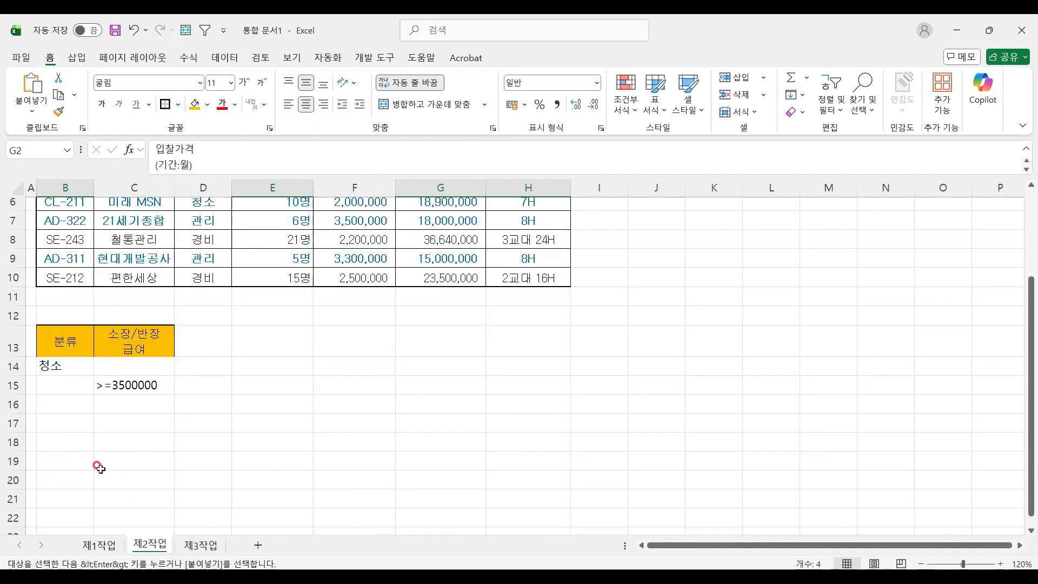
pyautogui.click(63, 444)
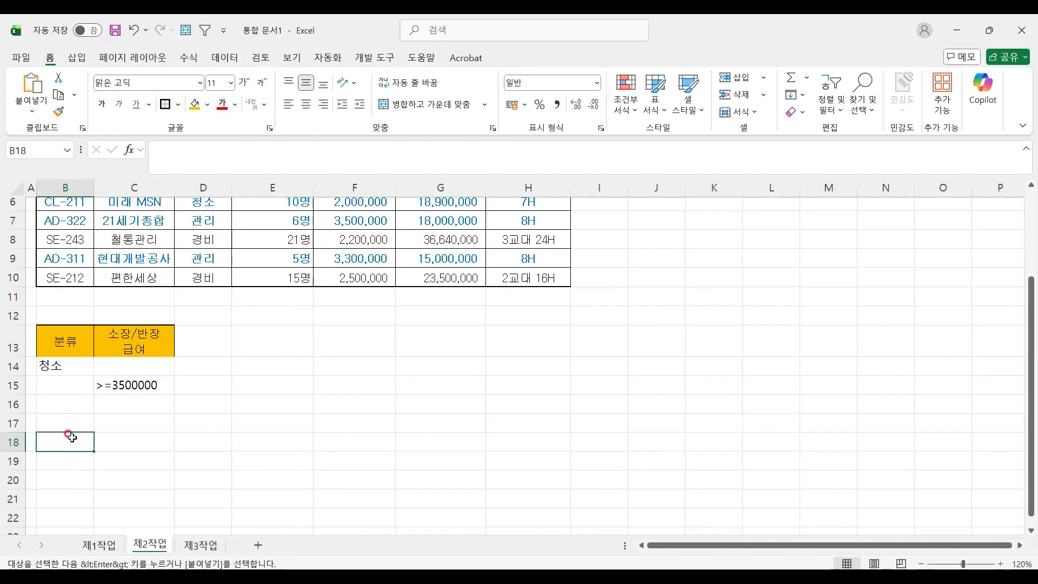
pyautogui.hotkey('ctrl', 'v')
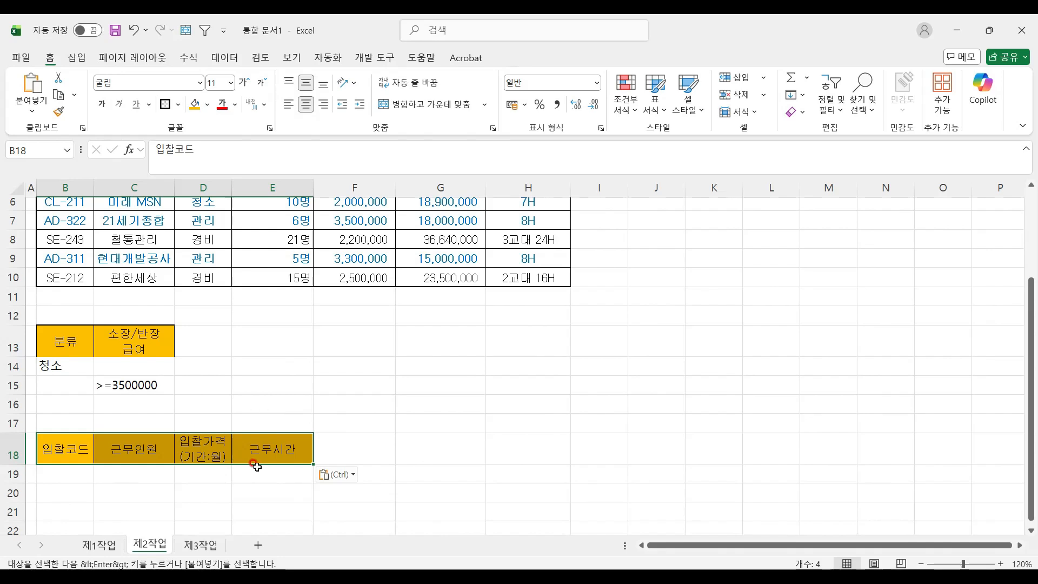
# - Start an advanced filter on the list range B2:H10 with the results copied to another location
pyautogui.scroll(2, 255, 464)
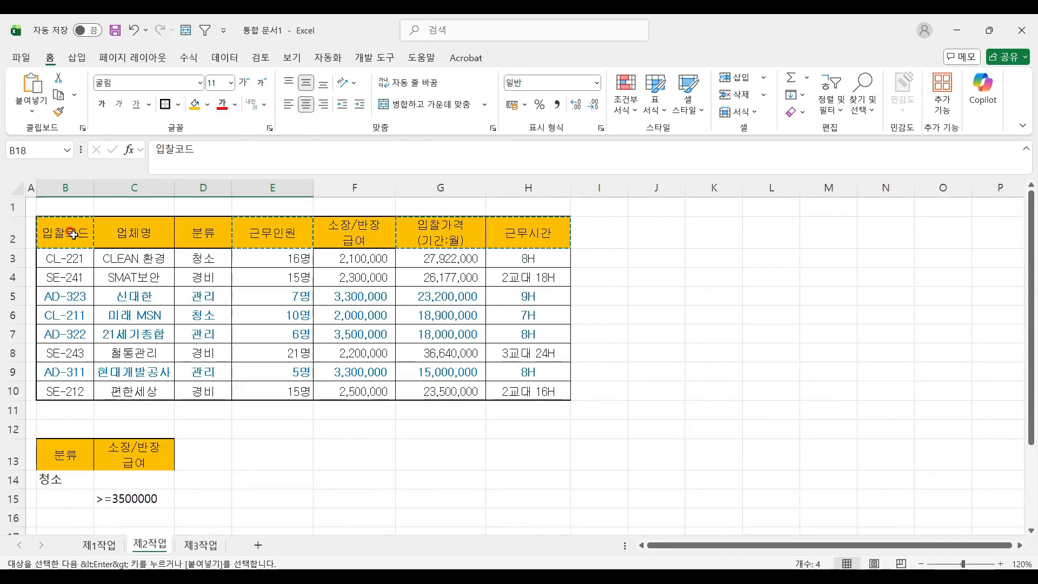
pyautogui.moveTo(70, 234); pyautogui.dragTo(536, 388)
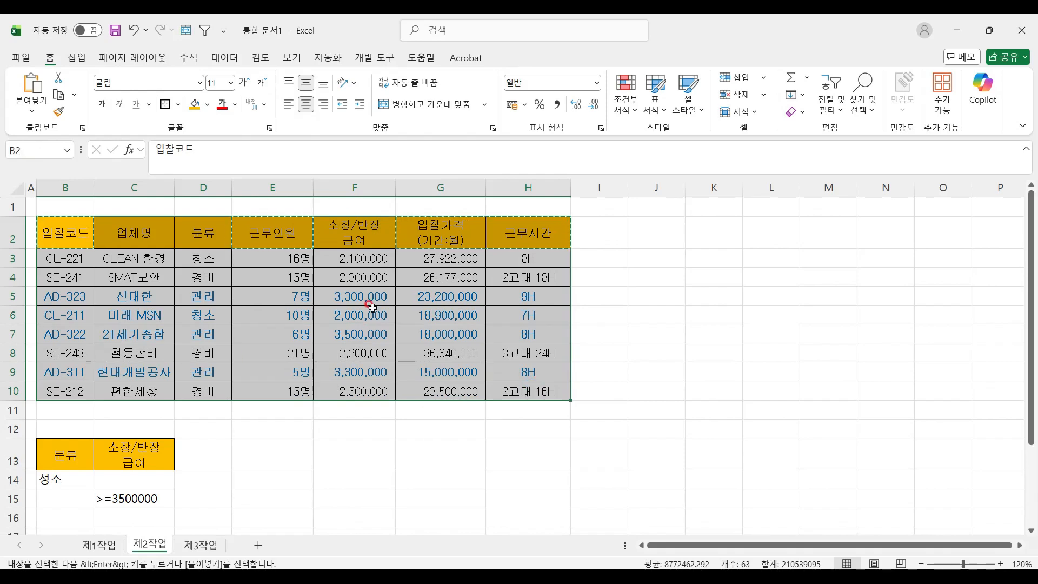
pyautogui.click(227, 58)
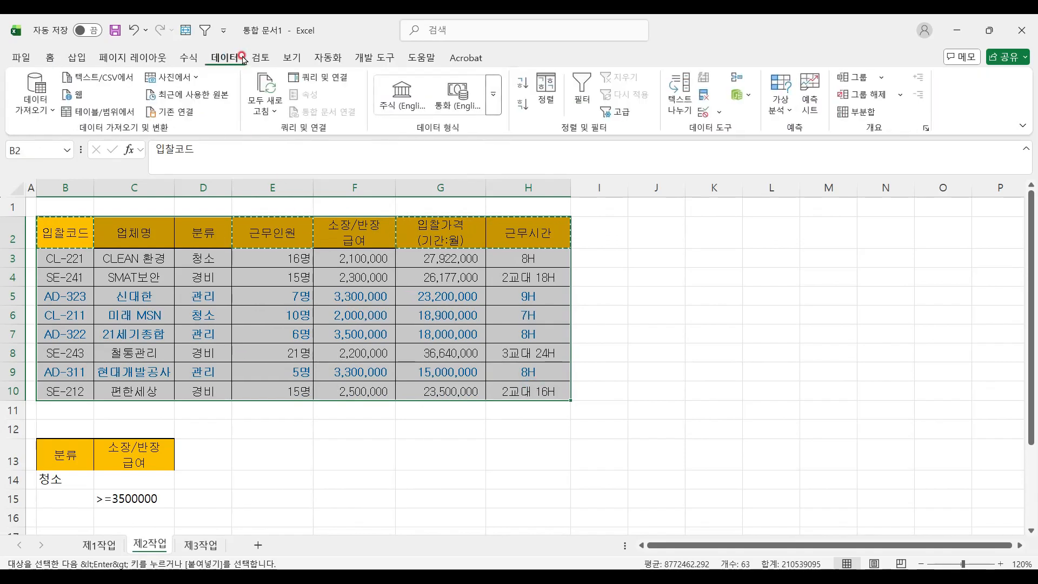
pyautogui.click(616, 112)
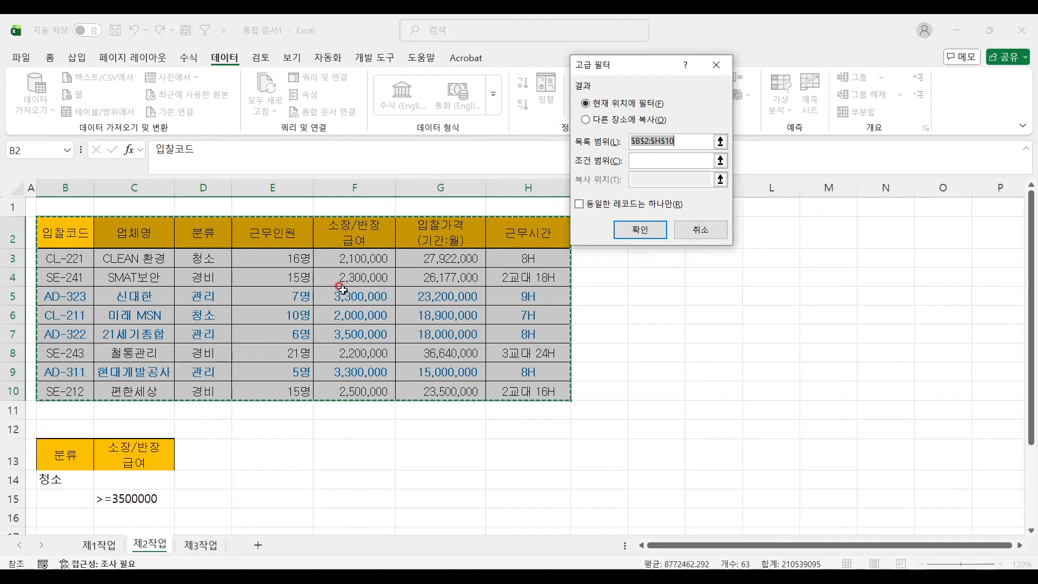
pyautogui.click(644, 120)
pyautogui.click(621, 123)
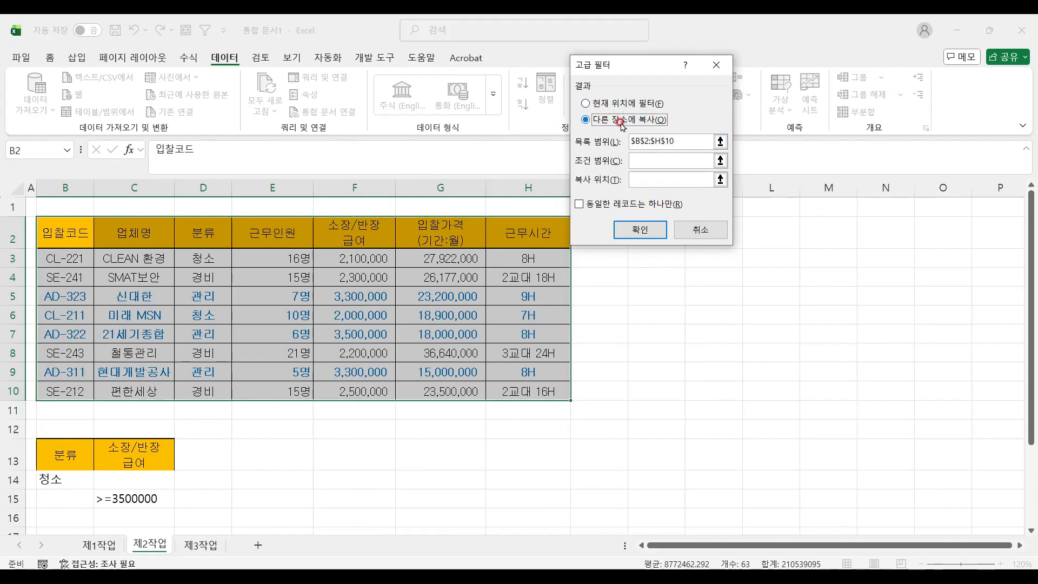
# - Set the advanced filter's criteria range to B13:C15 and its copy destination to B18:E18, and run it
pyautogui.click(635, 160)
pyautogui.scroll(-2, 475, 273)
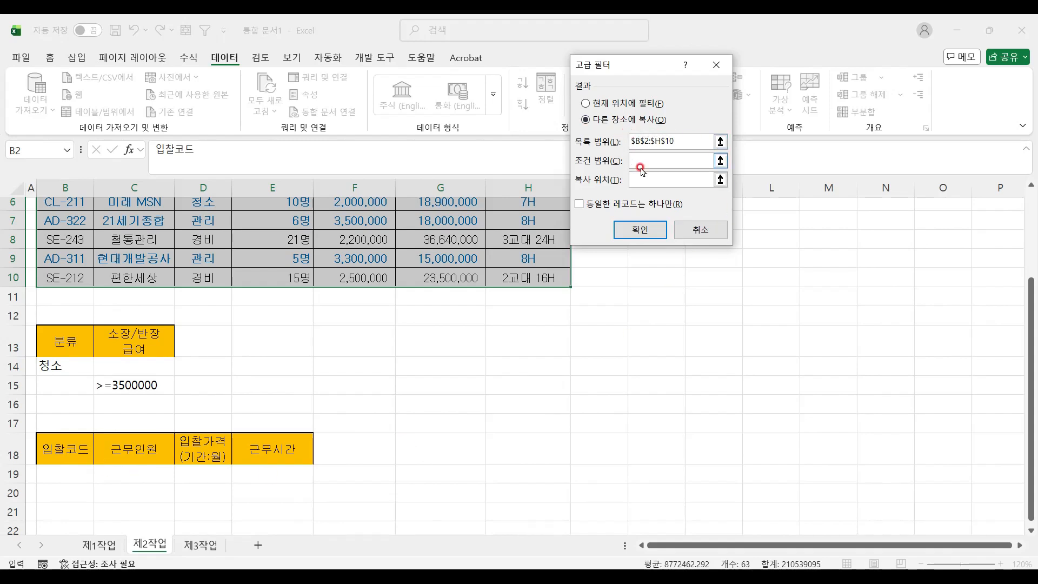
pyautogui.moveTo(62, 342); pyautogui.dragTo(154, 385)
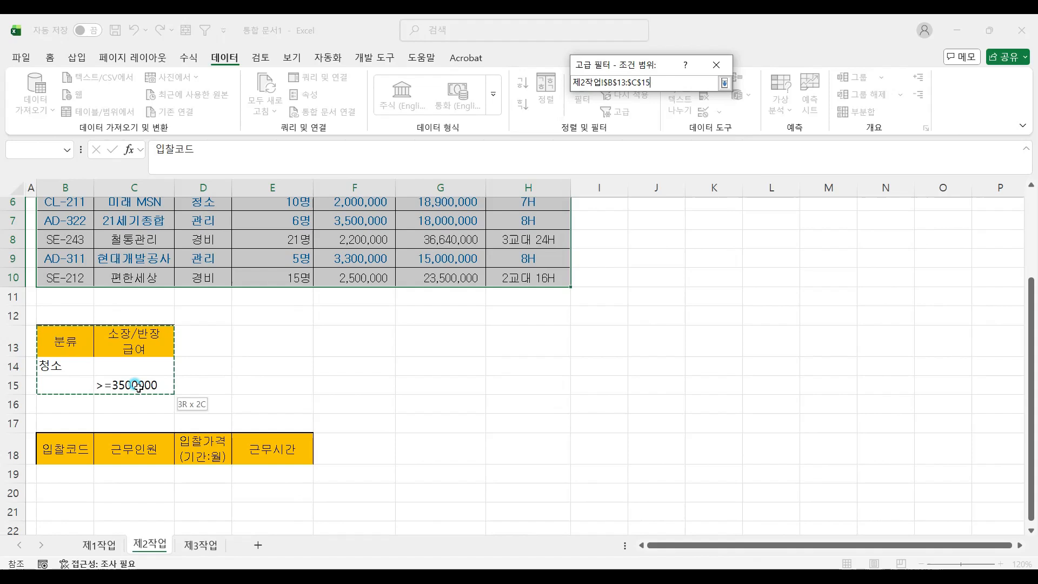
pyautogui.click(644, 174)
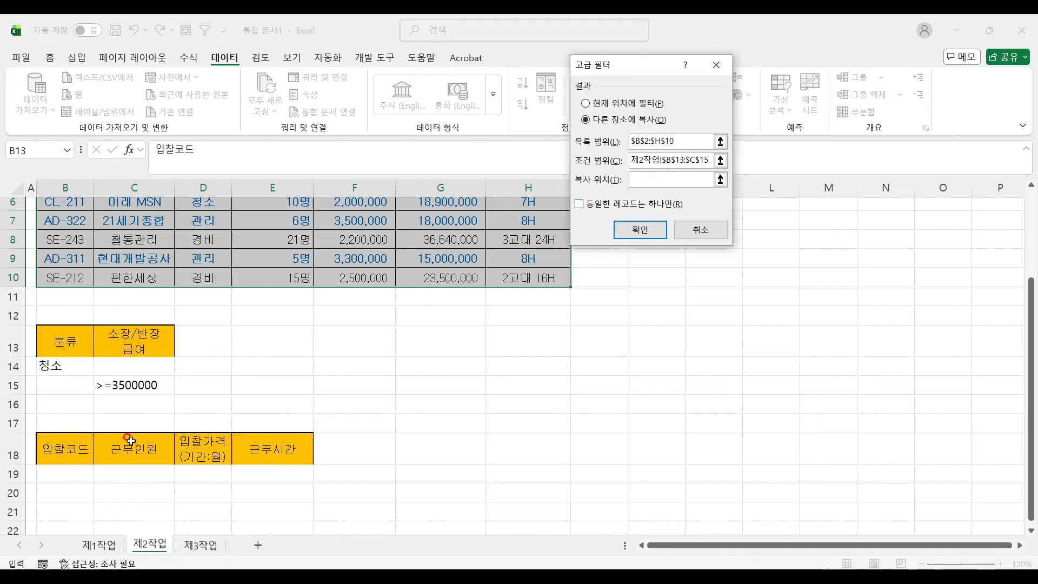
pyautogui.moveTo(62, 446); pyautogui.dragTo(248, 449)
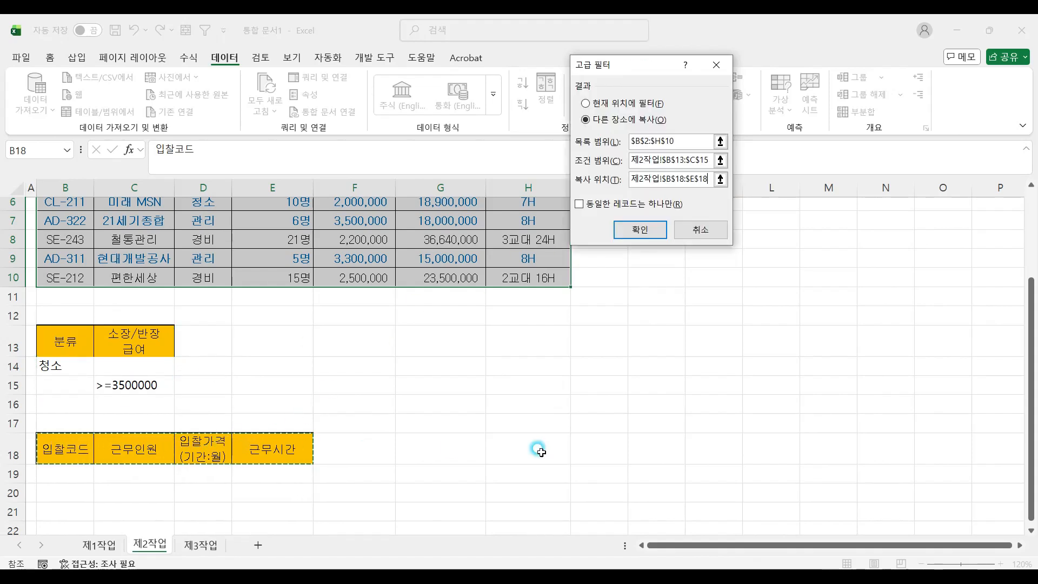
pyautogui.click(639, 230)
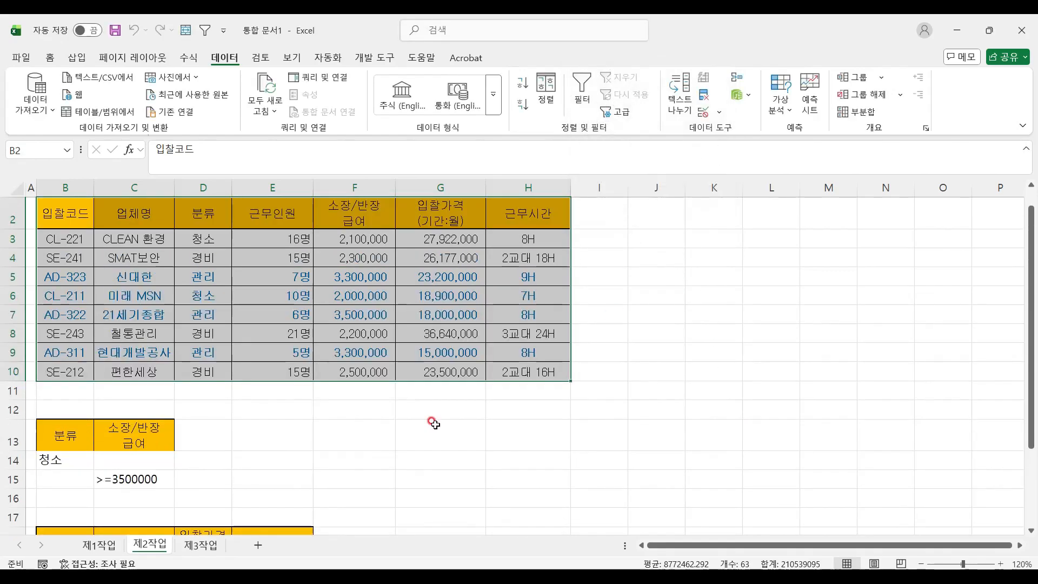
# - Widen column D enough for the extracted bid prices and remove the fill colour from B18:E21
pyautogui.scroll(-3, 357, 432)
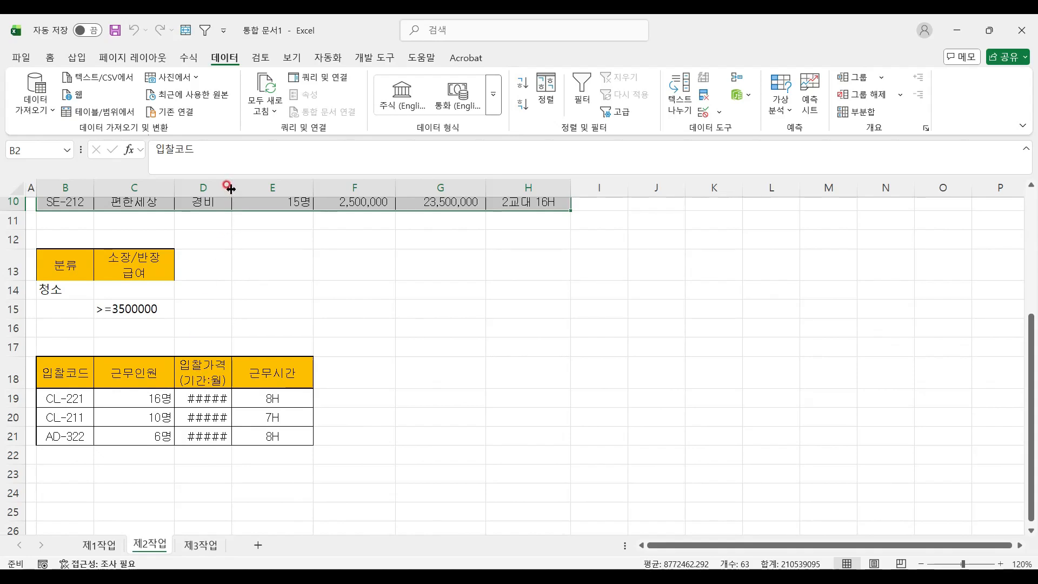
pyautogui.moveTo(231, 189); pyautogui.dragTo(256, 189)
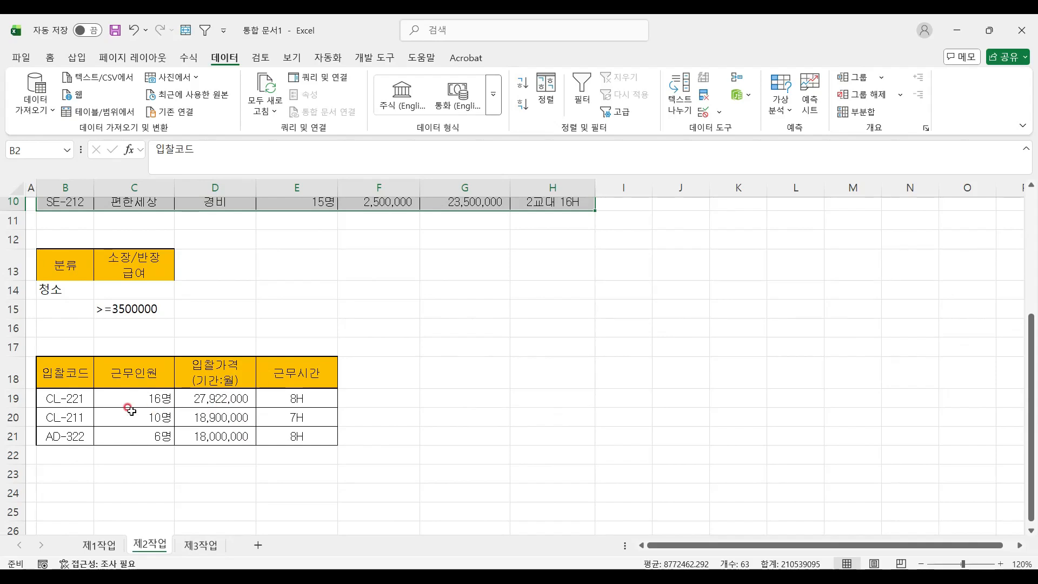
pyautogui.moveTo(48, 365); pyautogui.dragTo(272, 438)
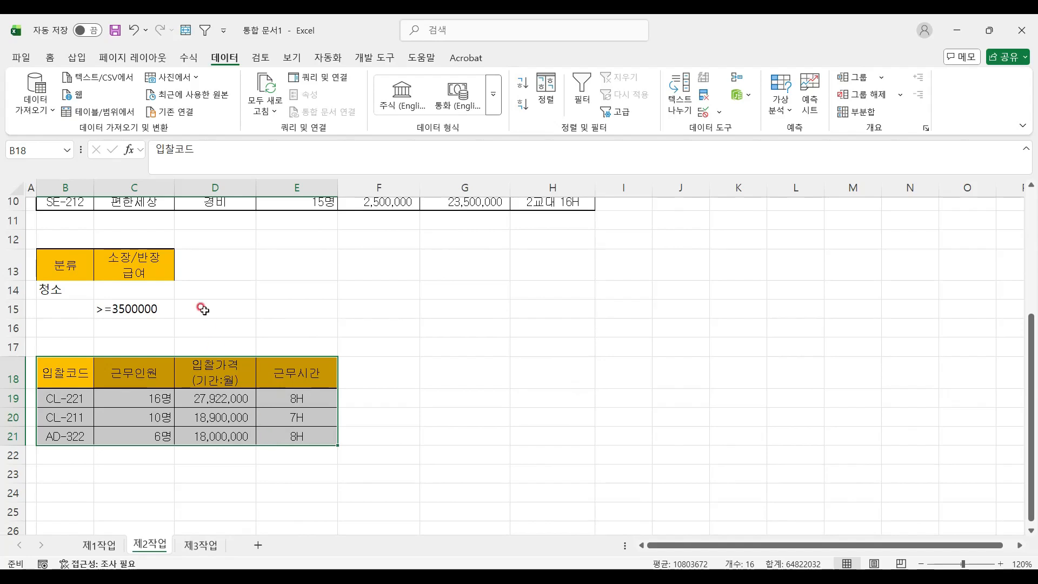
pyautogui.click(53, 64)
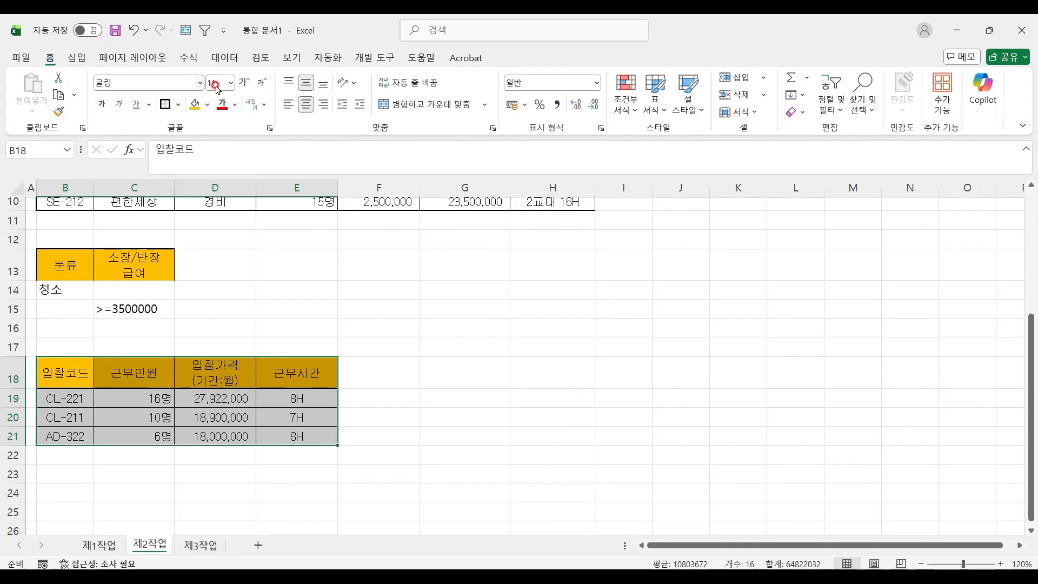
pyautogui.click(208, 107)
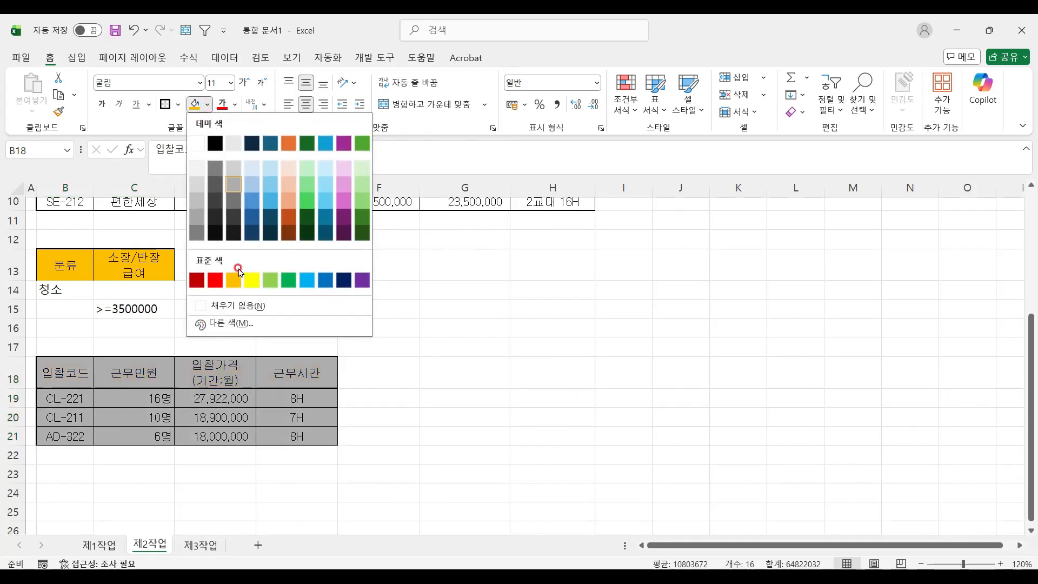
pyautogui.click(245, 307)
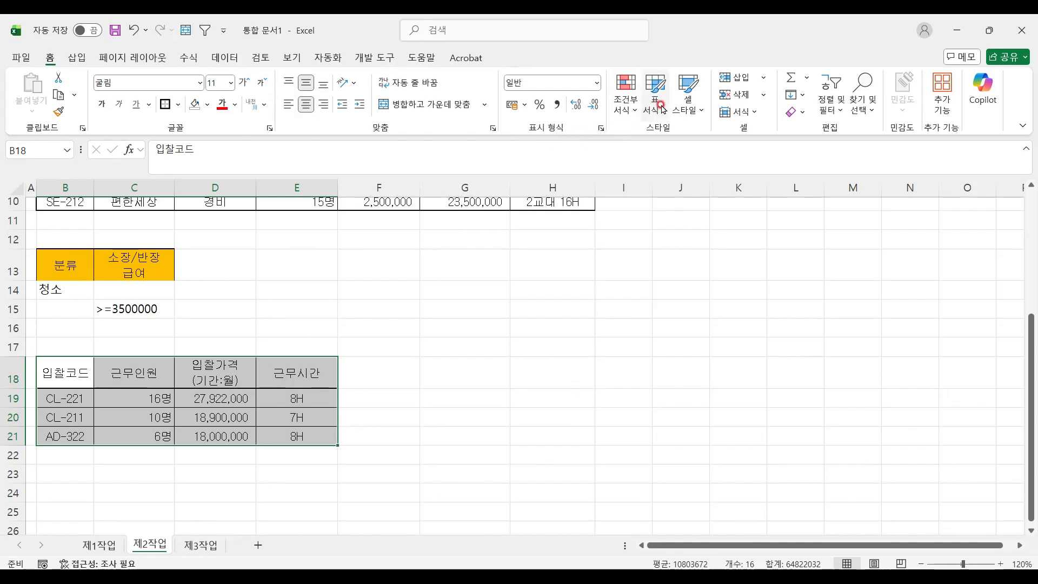
# - Format B18:E21 as a table with headers, using the green style in the first row of the 중간 group
pyautogui.click(690, 106)
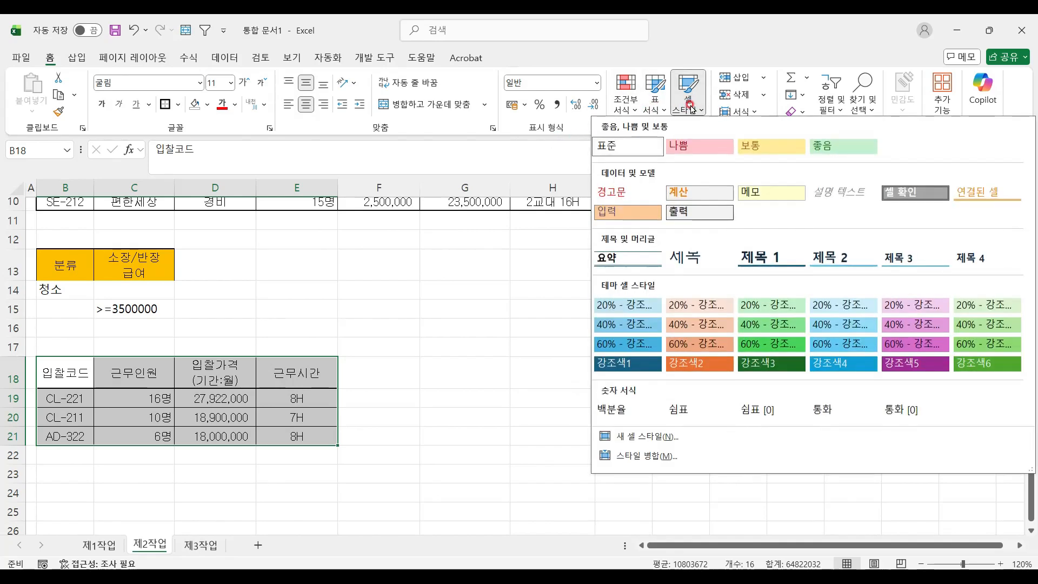
pyautogui.click(663, 111)
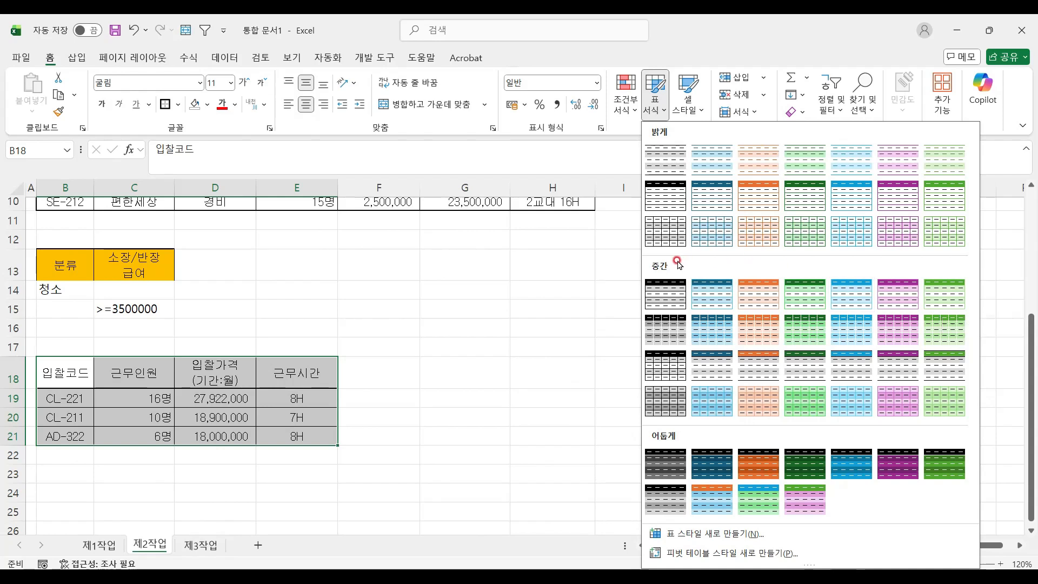
pyautogui.click(956, 293)
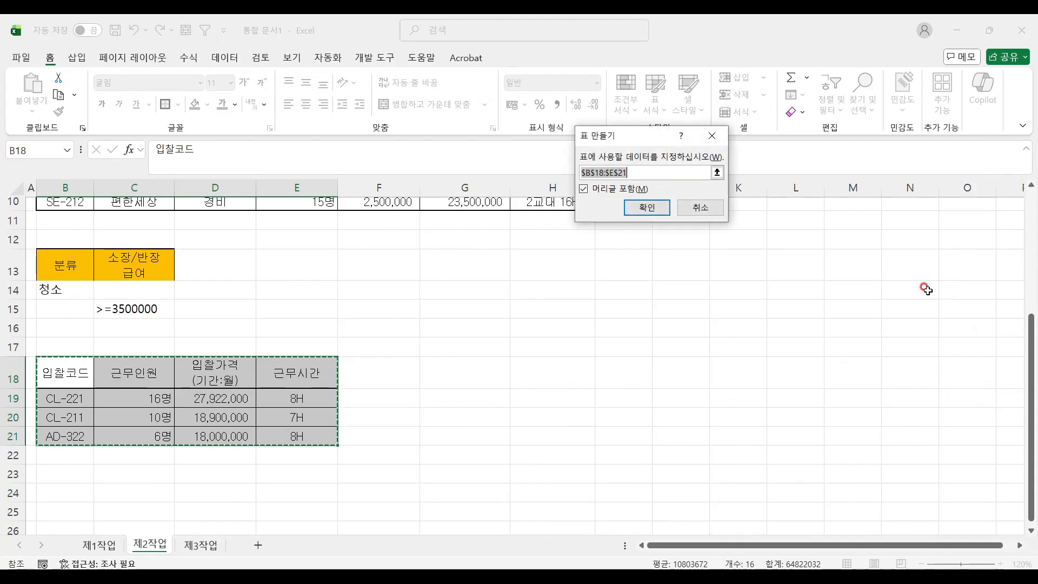
pyautogui.click(660, 211)
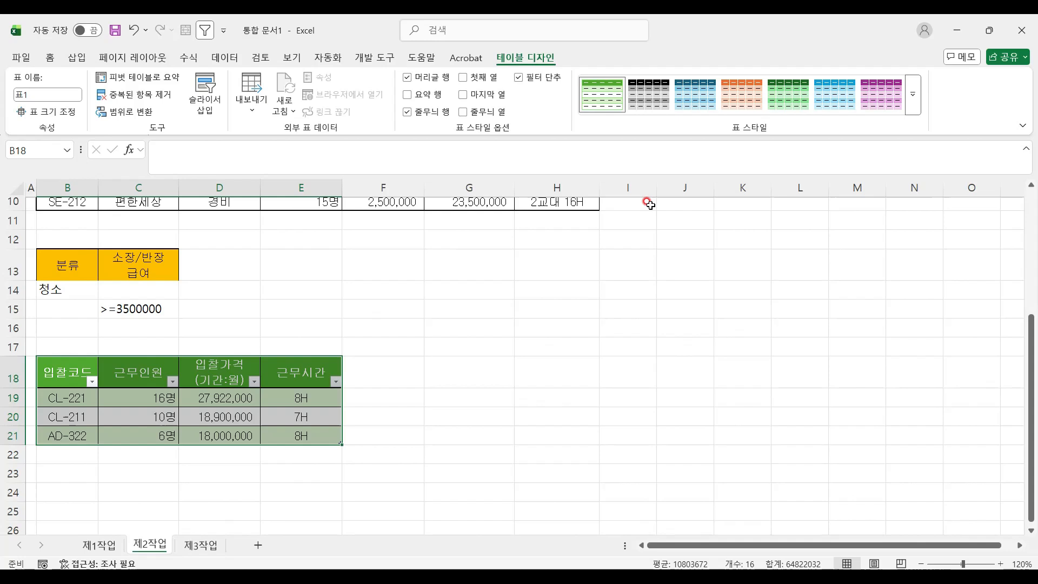
pyautogui.click(214, 422)
pyautogui.scroll(2, 219, 416)
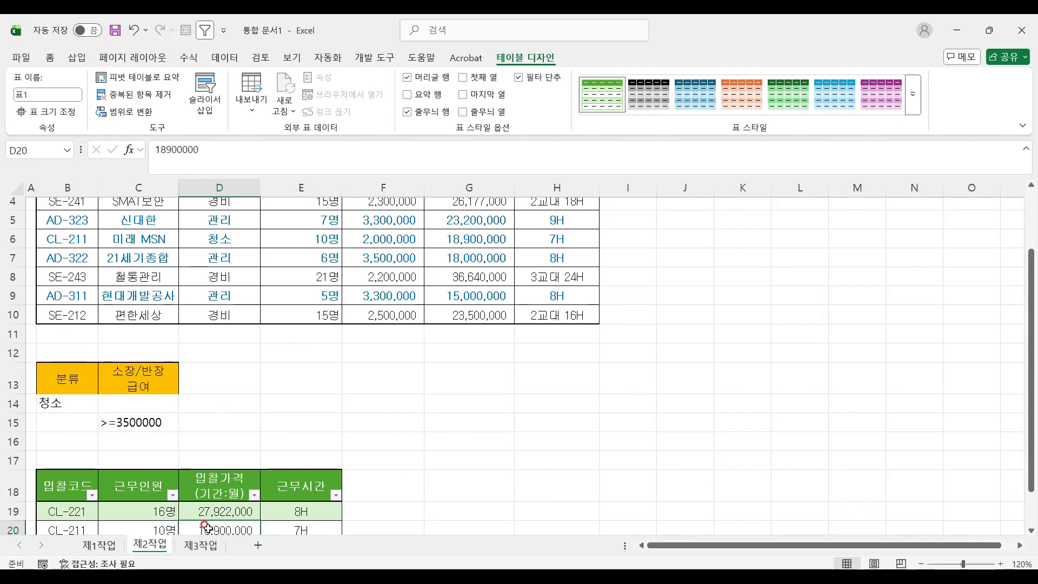
# - Create a pivot table from 제1작업!B4:H12, placed on the existing sheet 제3작업 at cell B2
pyautogui.click(103, 545)
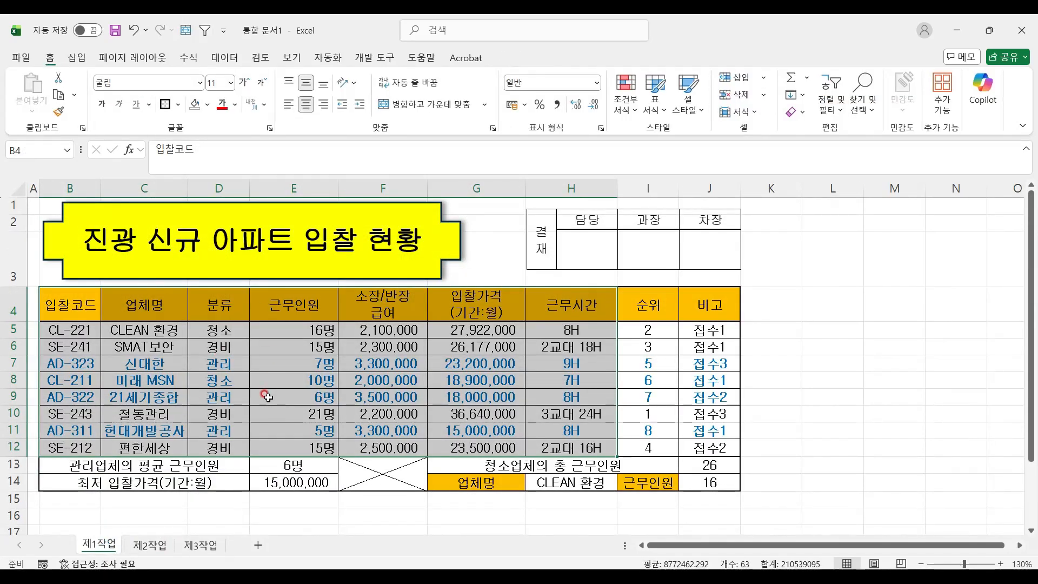
pyautogui.moveTo(71, 305); pyautogui.dragTo(608, 446)
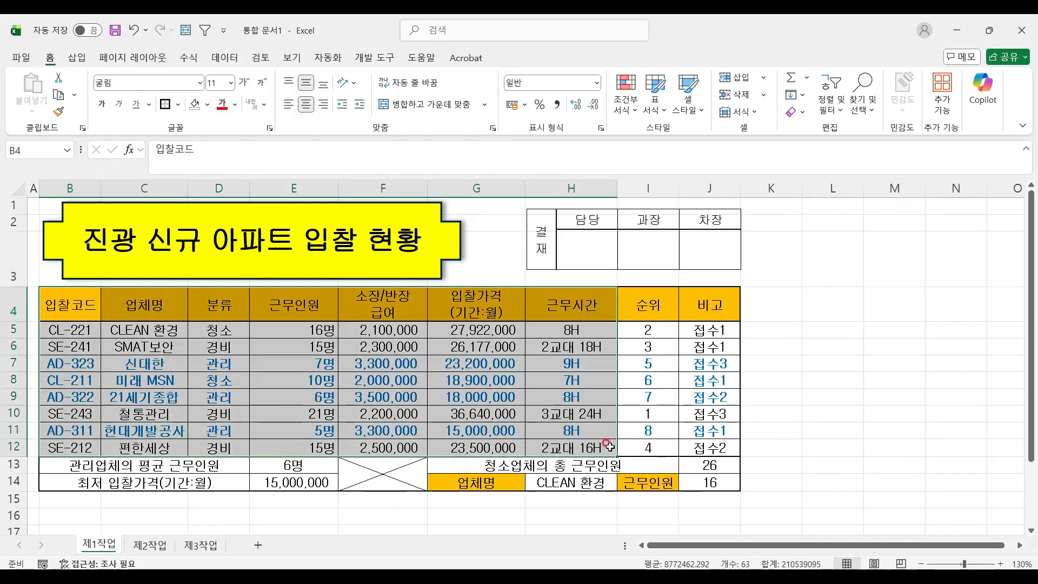
pyautogui.click(79, 63)
pyautogui.click(129, 97)
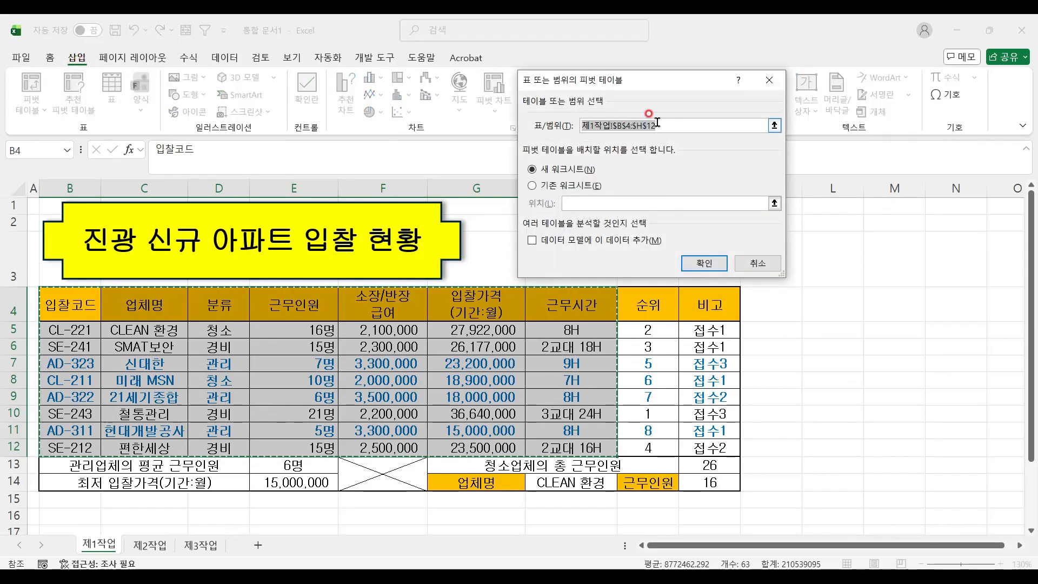
pyautogui.click(548, 187)
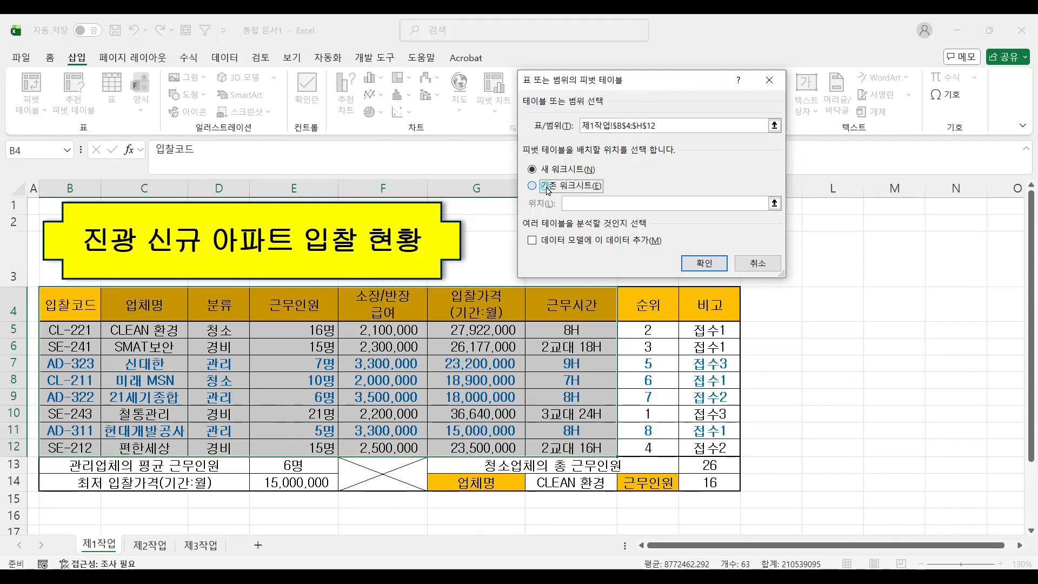
pyautogui.click(201, 551)
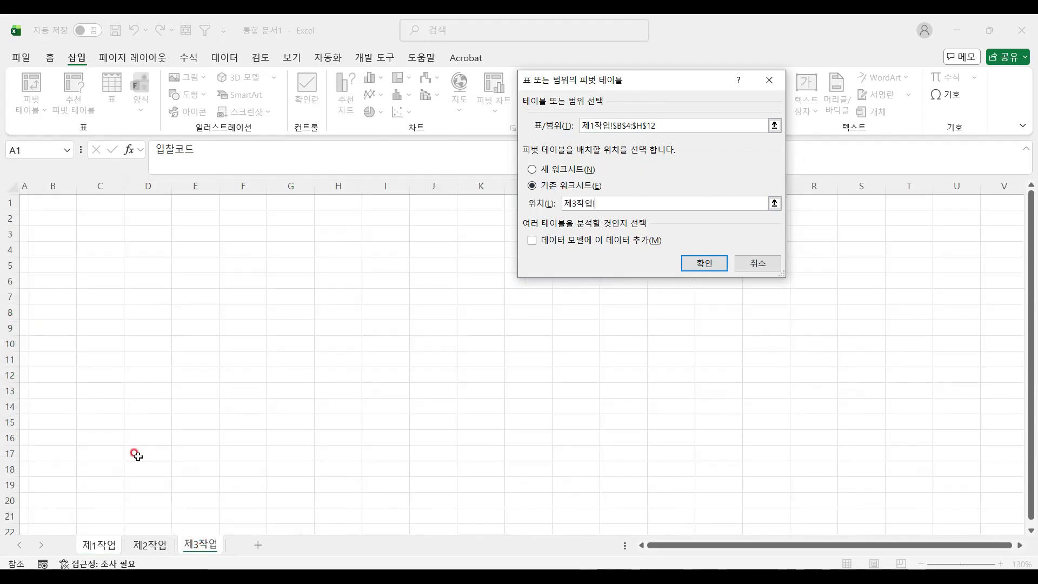
pyautogui.click(46, 217)
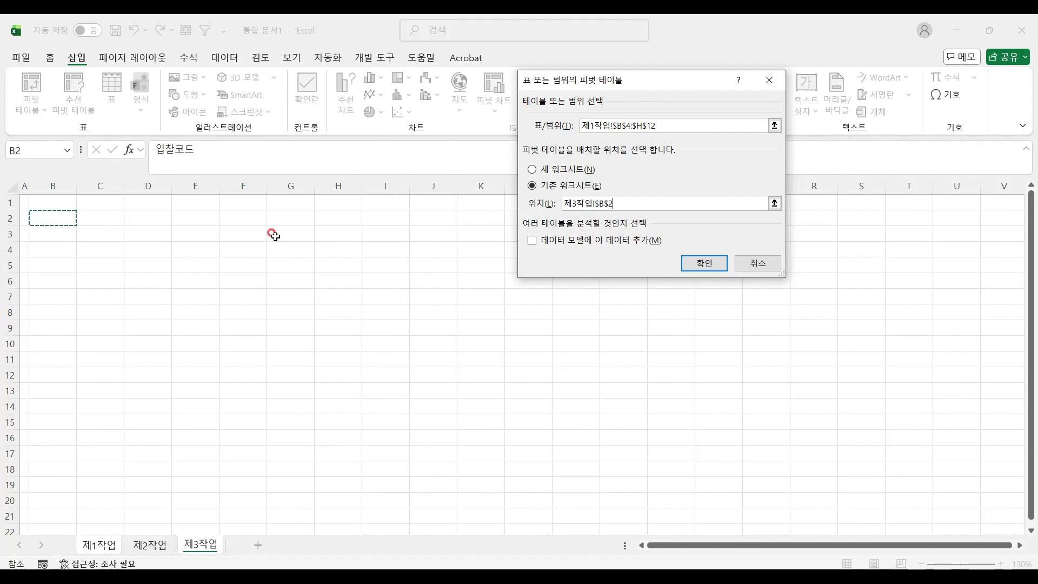
pyautogui.click(720, 265)
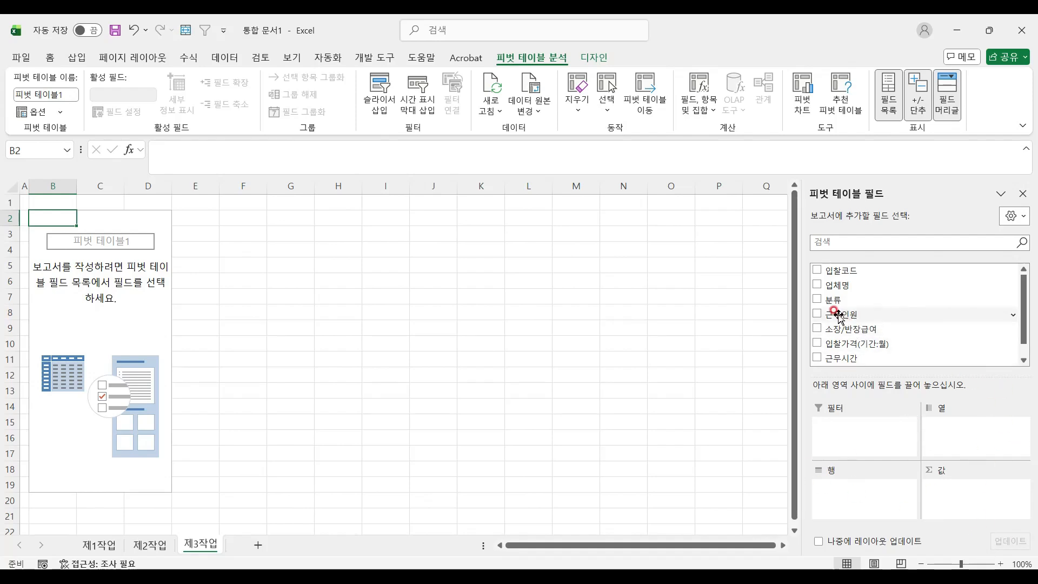
# - Lay out the pivot table with 분류 as columns, 근무인원 as rows, and 업체명 and 입찰가격(기간:월) as values
pyautogui.moveTo(843, 299); pyautogui.dragTo(950, 433)
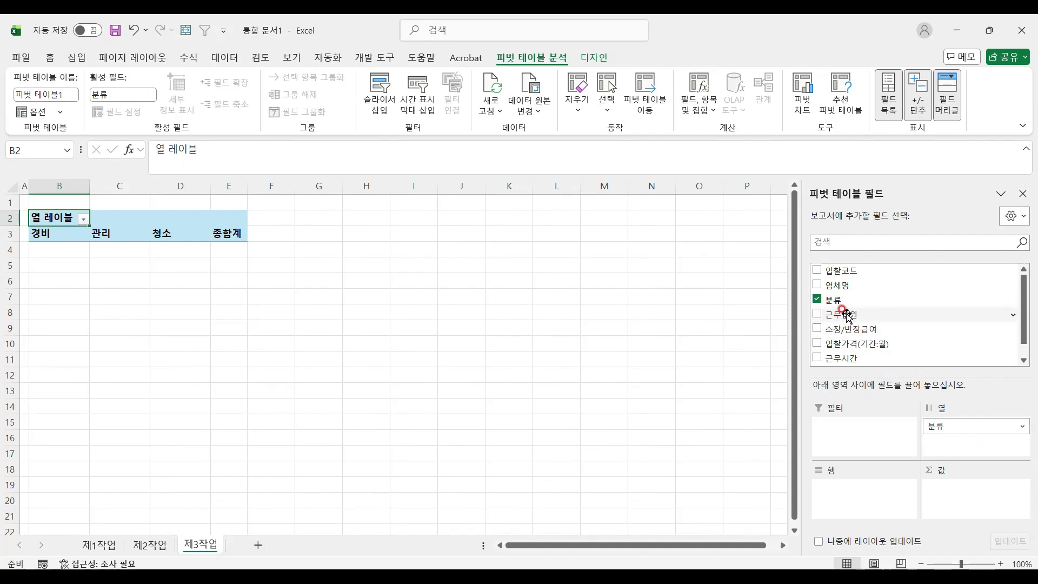
pyautogui.moveTo(847, 315); pyautogui.dragTo(857, 500)
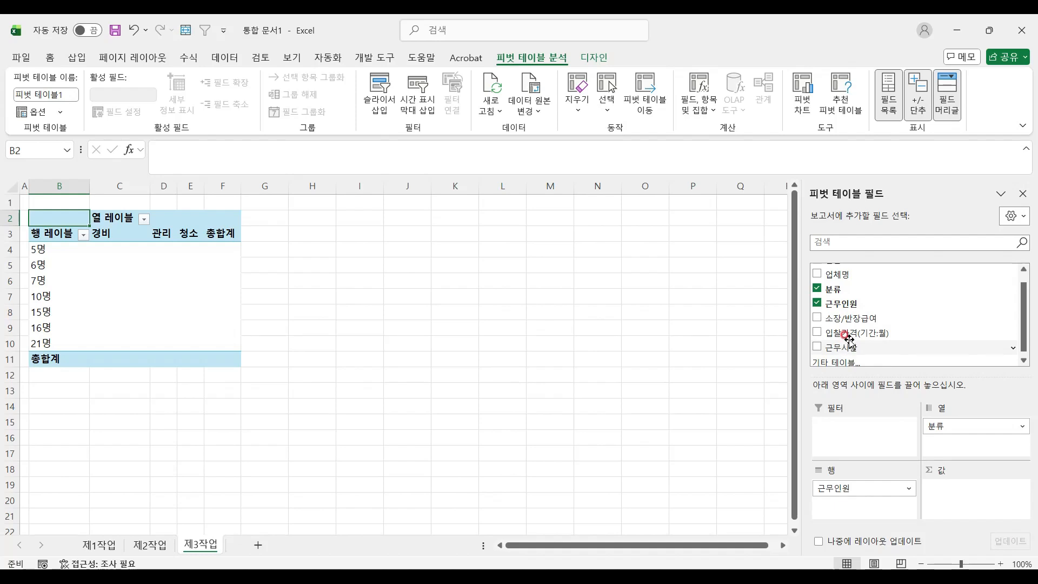
pyautogui.scroll(1, 849, 301)
pyautogui.moveTo(838, 285); pyautogui.dragTo(943, 503)
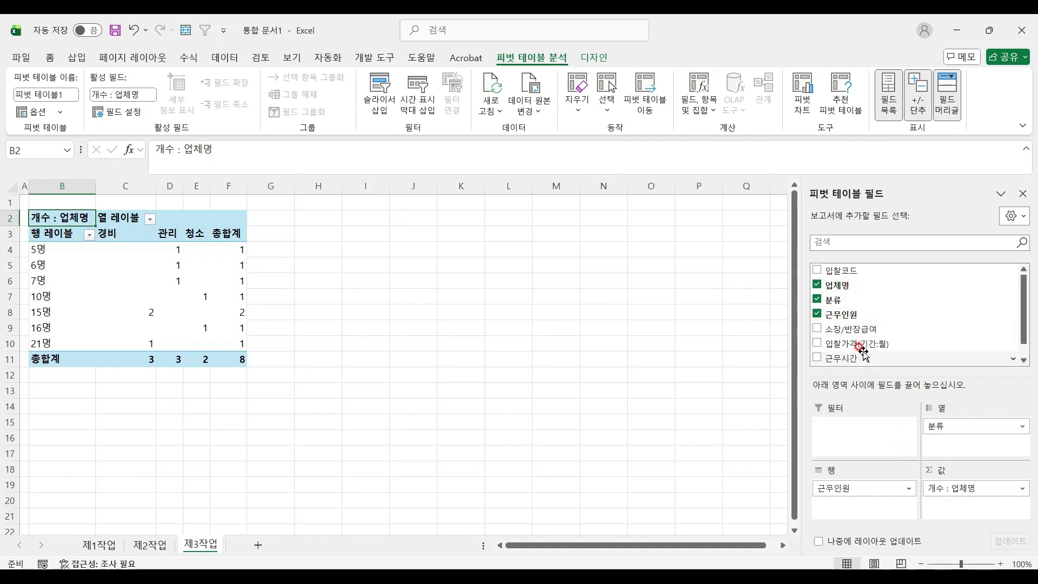
pyautogui.moveTo(843, 343)
pyautogui.mouseDown()
pyautogui.moveTo(898, 361)
pyautogui.moveTo(894, 520)
pyautogui.moveTo(978, 520)
pyautogui.moveTo(952, 508)
pyautogui.mouseUp()
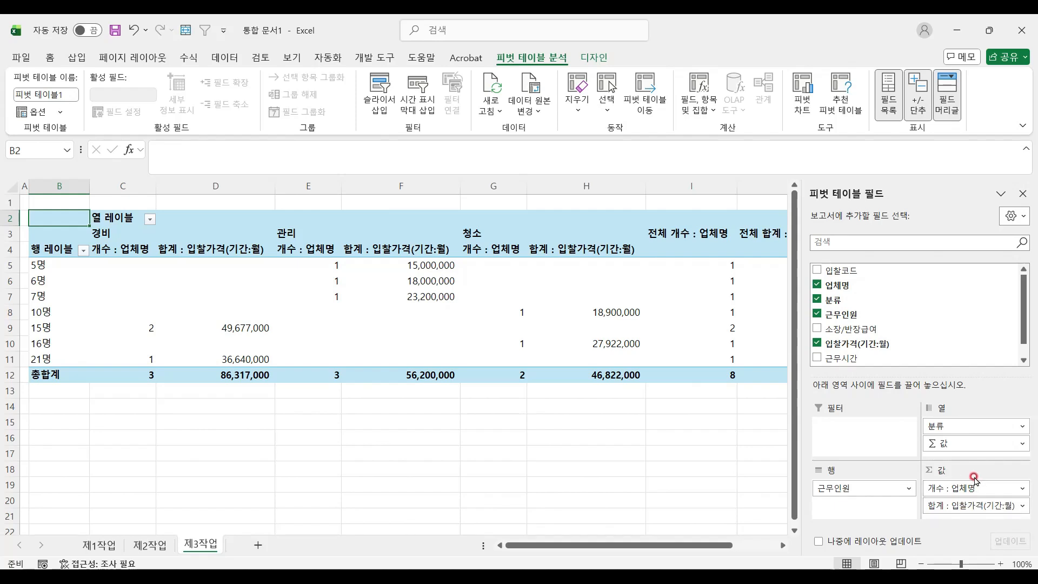
# - Summarize the bid price value field by 평균 and name it 평균 : 입찰가격(기간:월)
pyautogui.click(141, 249)
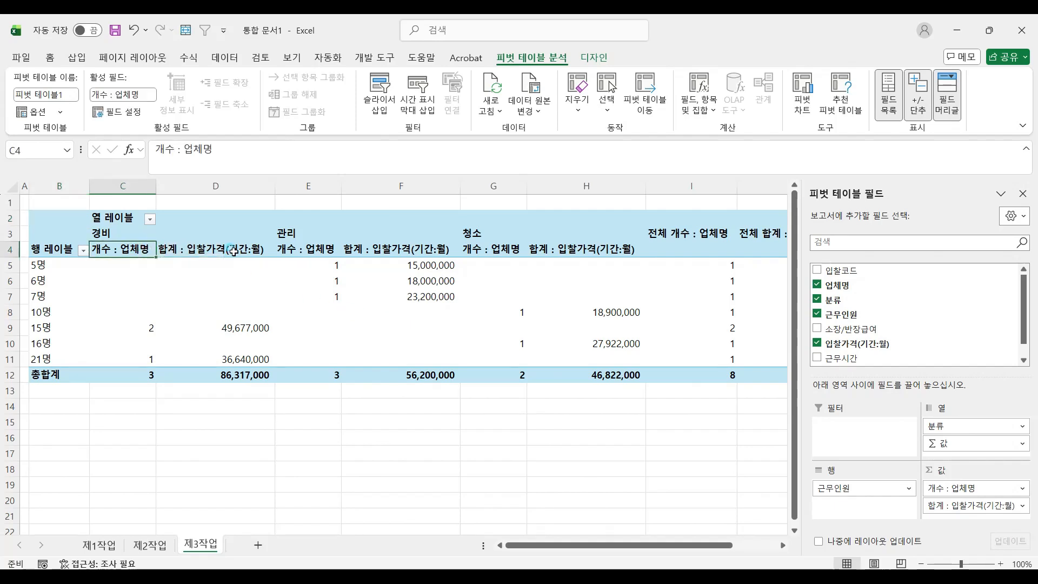
pyautogui.click(192, 248)
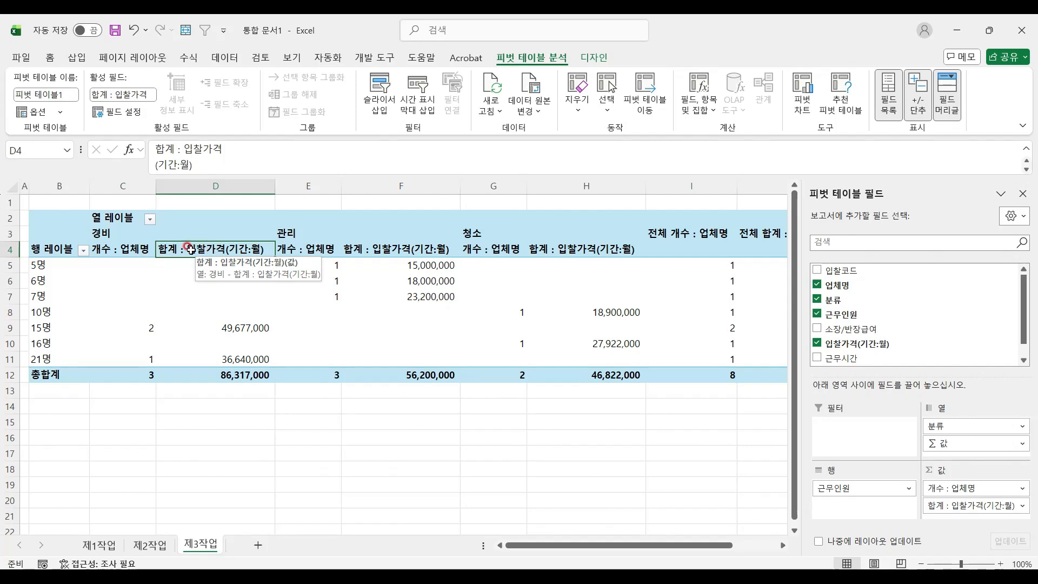
pyautogui.doubleClick(210, 249)
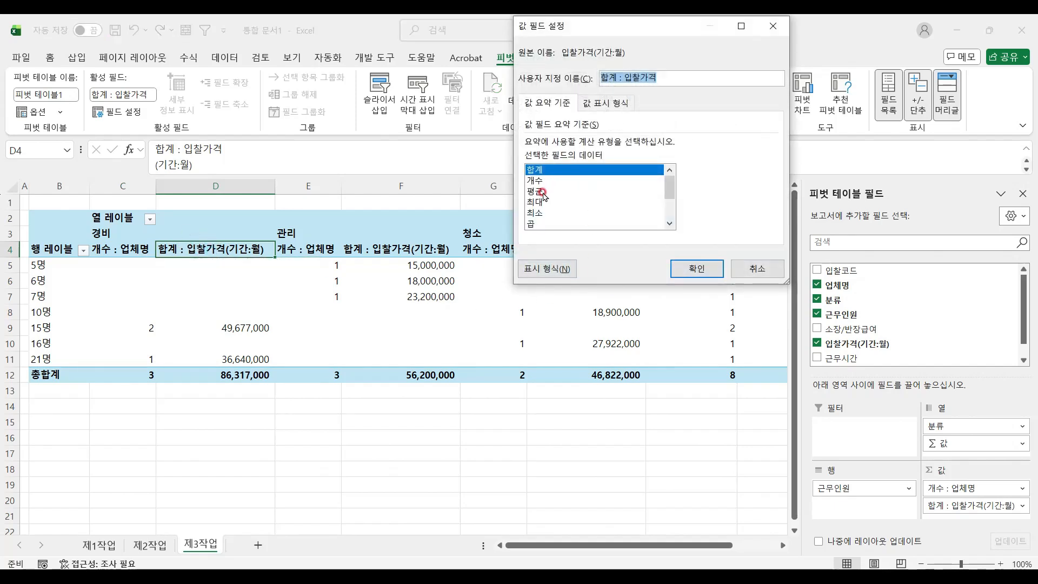
pyautogui.click(540, 192)
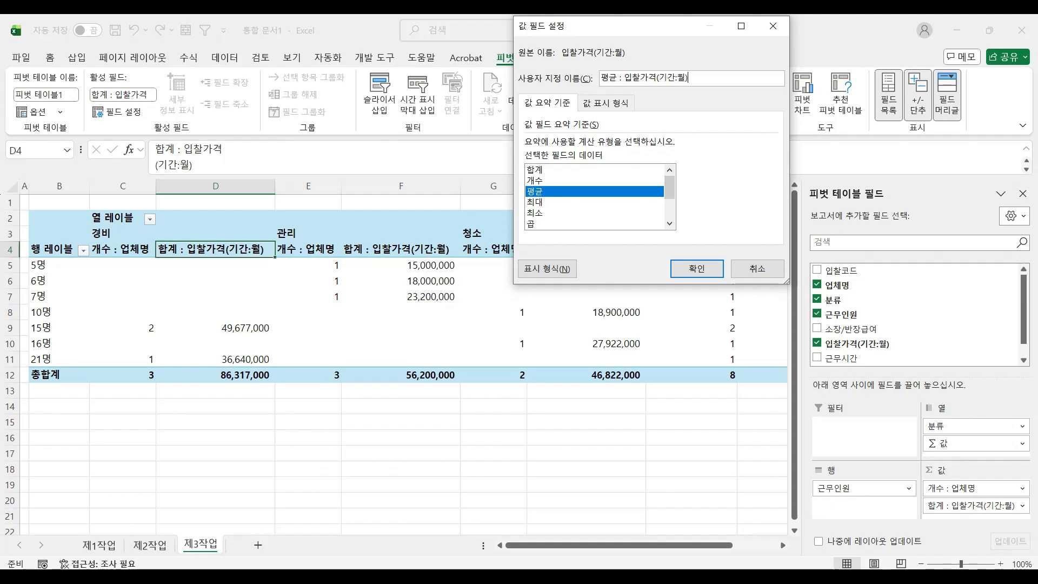
pyautogui.click(712, 269)
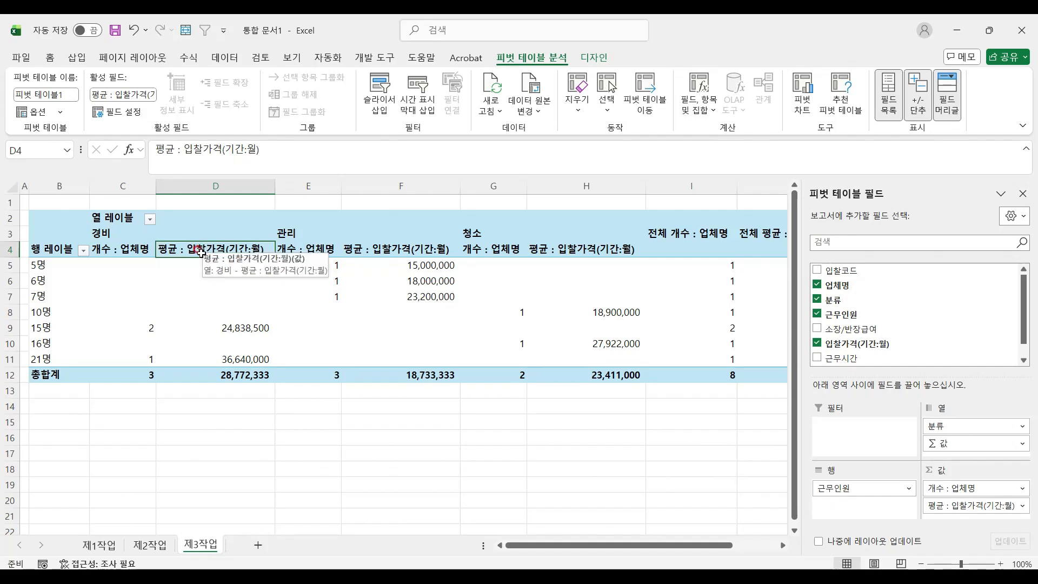
# - Group the 근무인원 row items starting at 5 and ending at 25, in intervals of 7
pyautogui.click(50, 265)
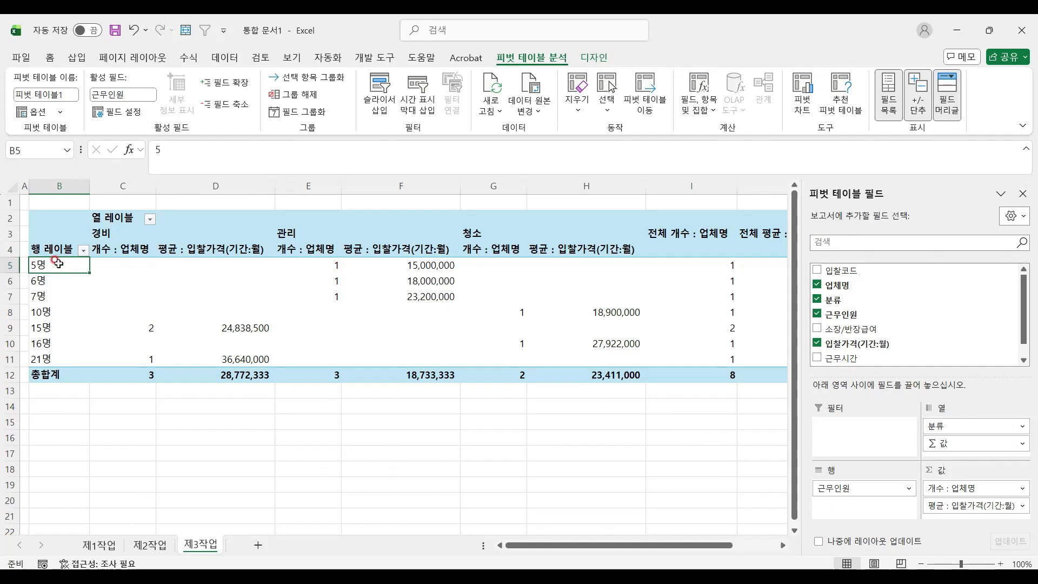
pyautogui.rightClick(52, 263)
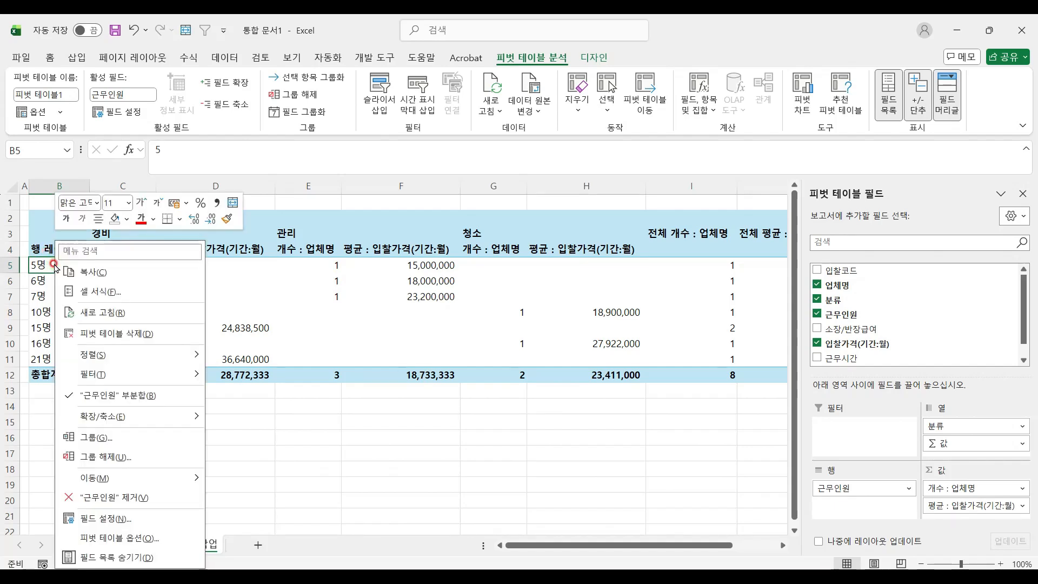
pyautogui.click(115, 436)
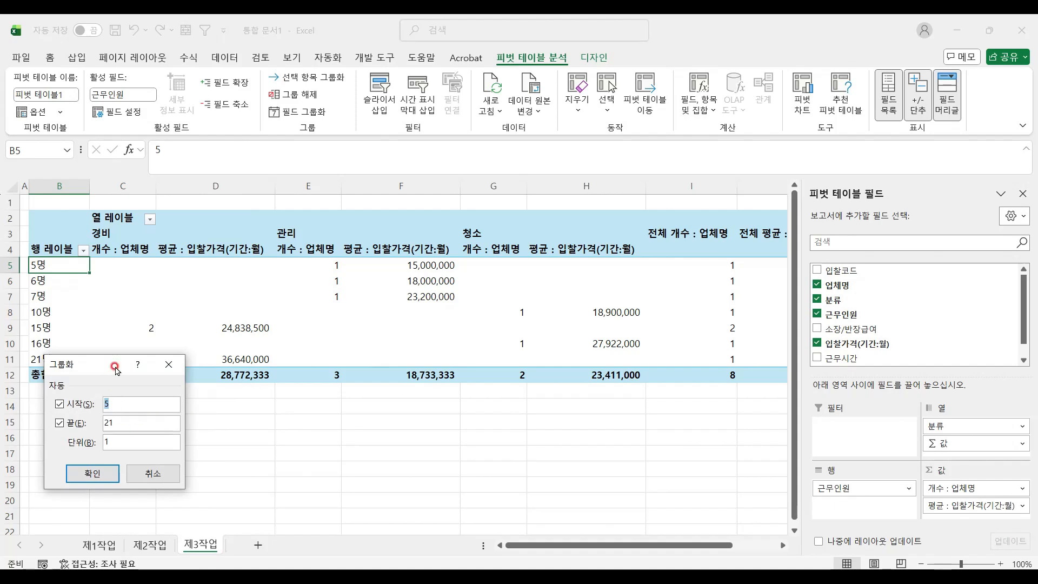
pyautogui.moveTo(112, 383); pyautogui.dragTo(294, 171)
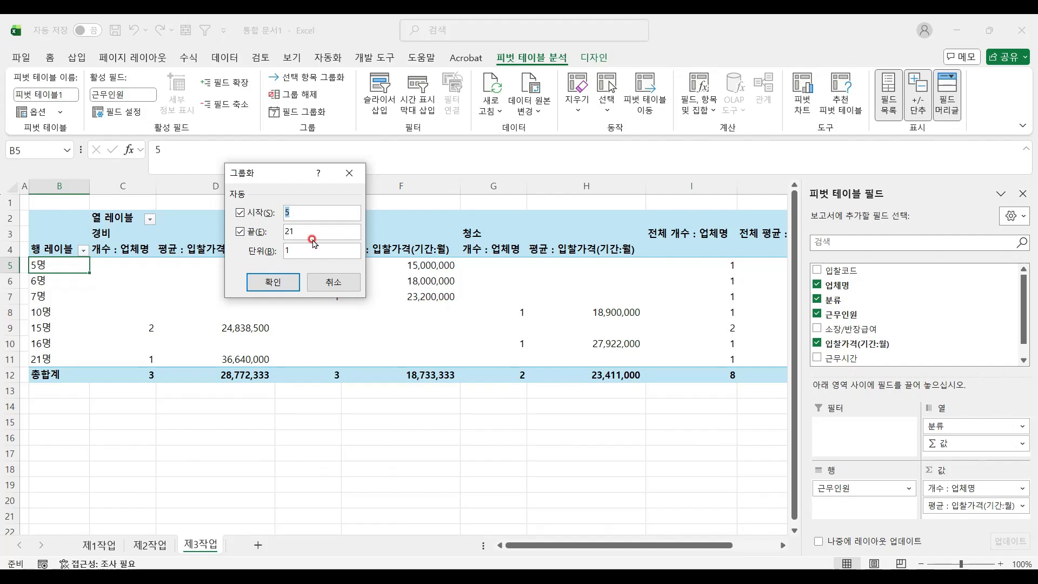
pyautogui.doubleClick(289, 231)
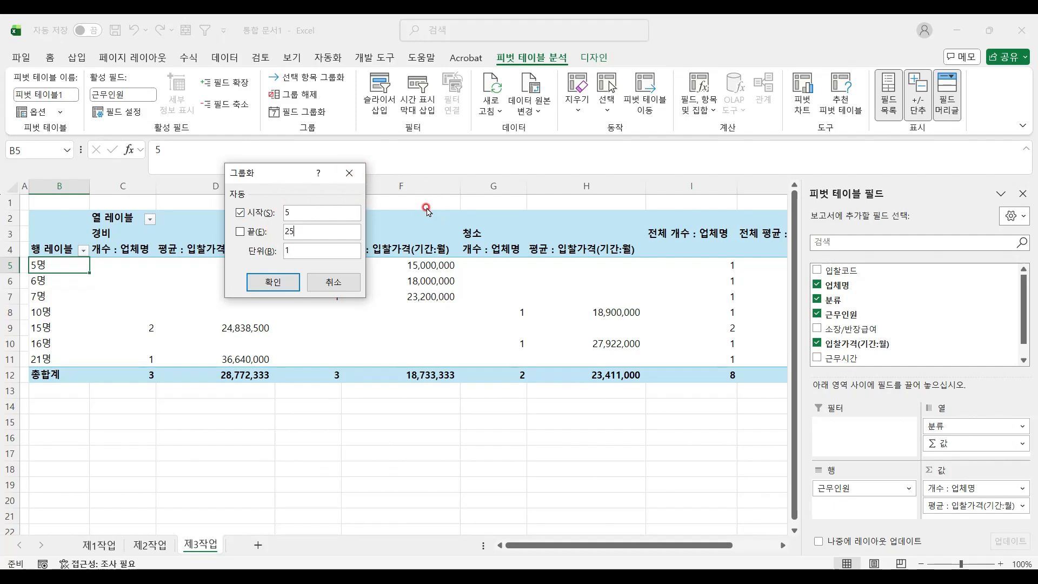
pyautogui.moveTo(307, 230); pyautogui.dragTo(264, 235)
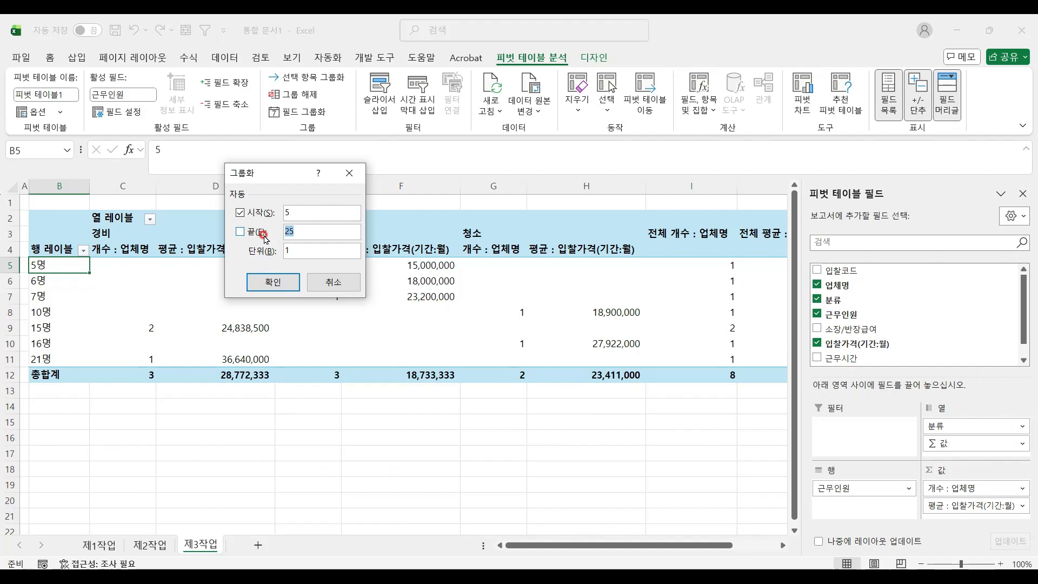
pyautogui.write('7')
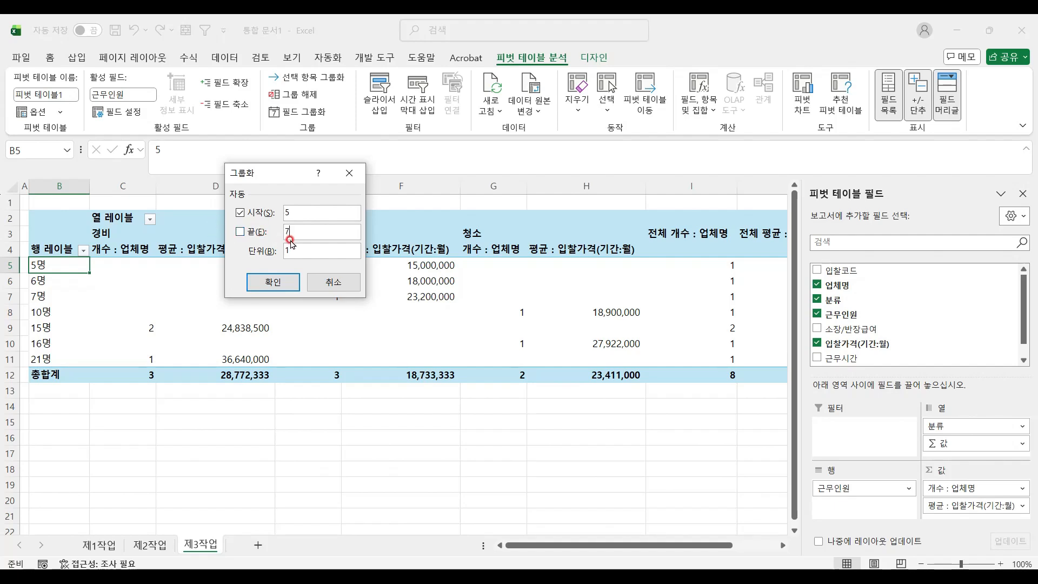
pyautogui.write('25')
pyautogui.moveTo(325, 254); pyautogui.dragTo(263, 250)
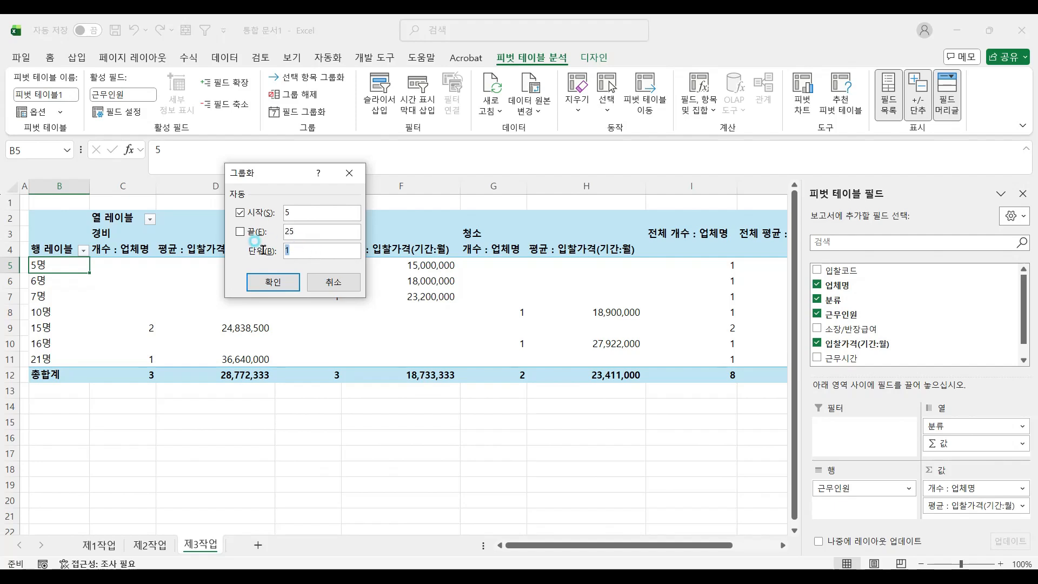
pyautogui.write('7')
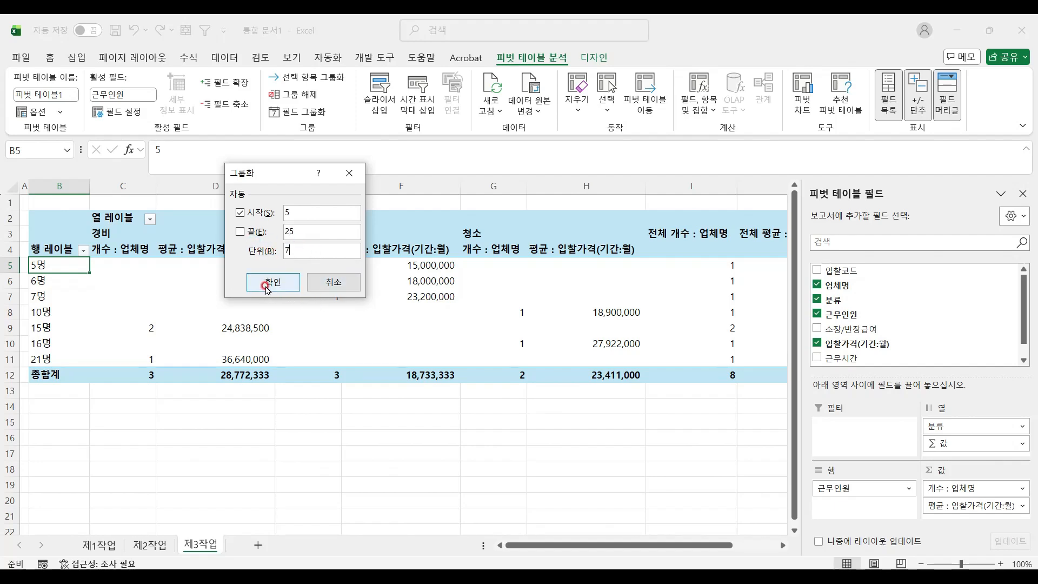
pyautogui.click(273, 281)
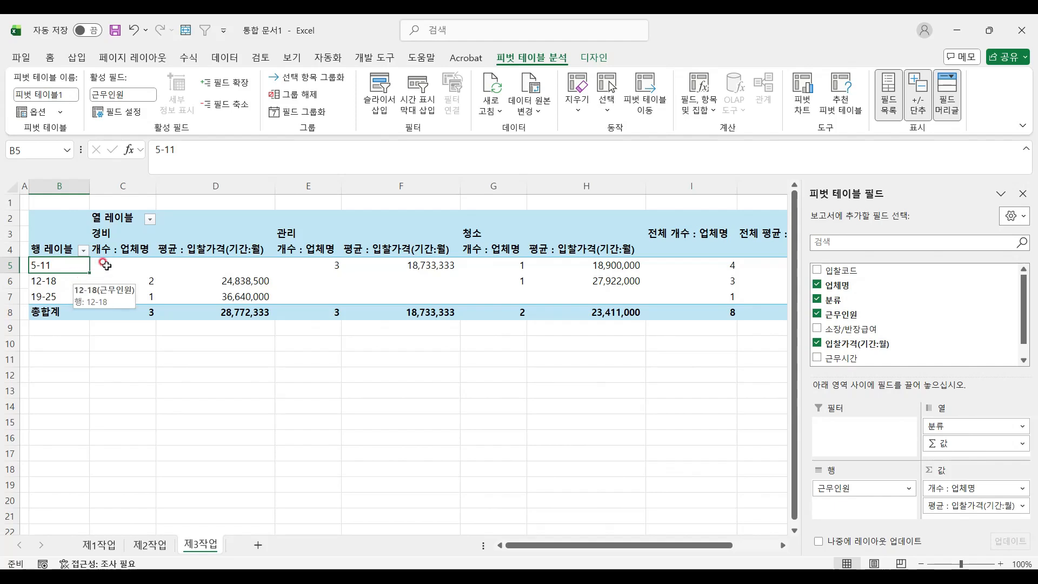
# - Sort the pivot table's 분류 column labels in descending text order
pyautogui.click(128, 218)
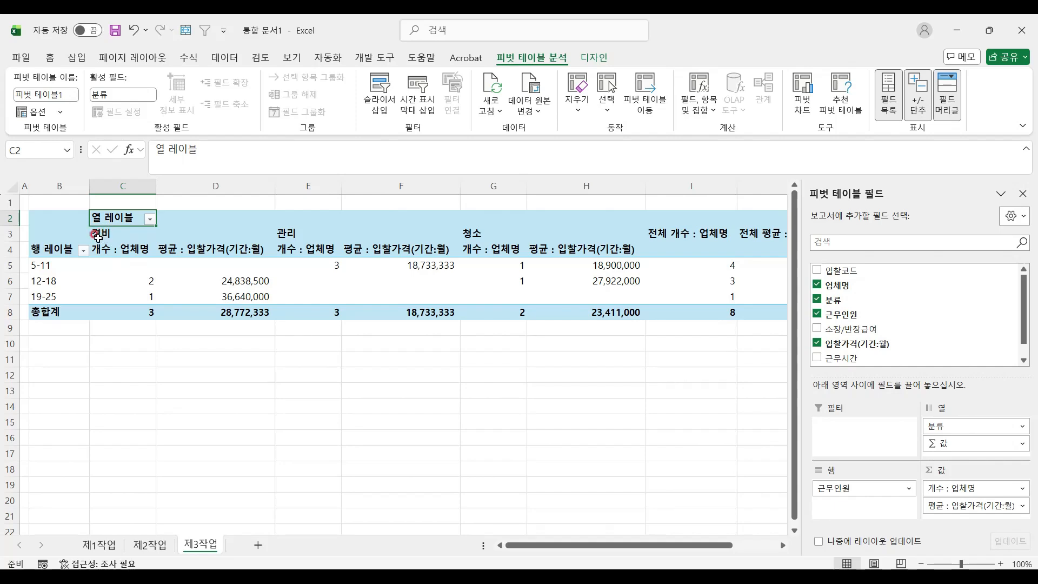
pyautogui.click(150, 218)
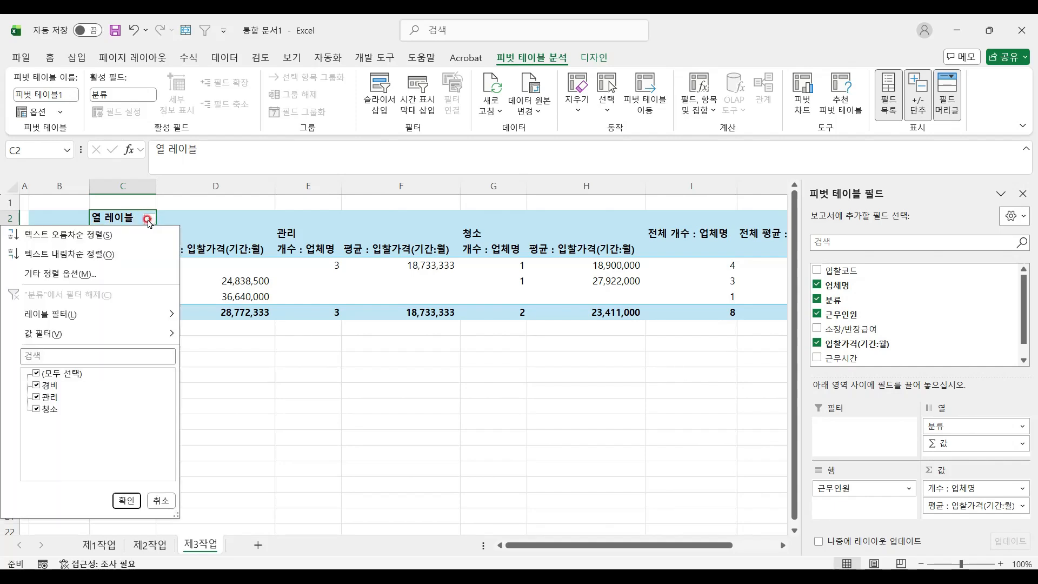
pyautogui.click(80, 254)
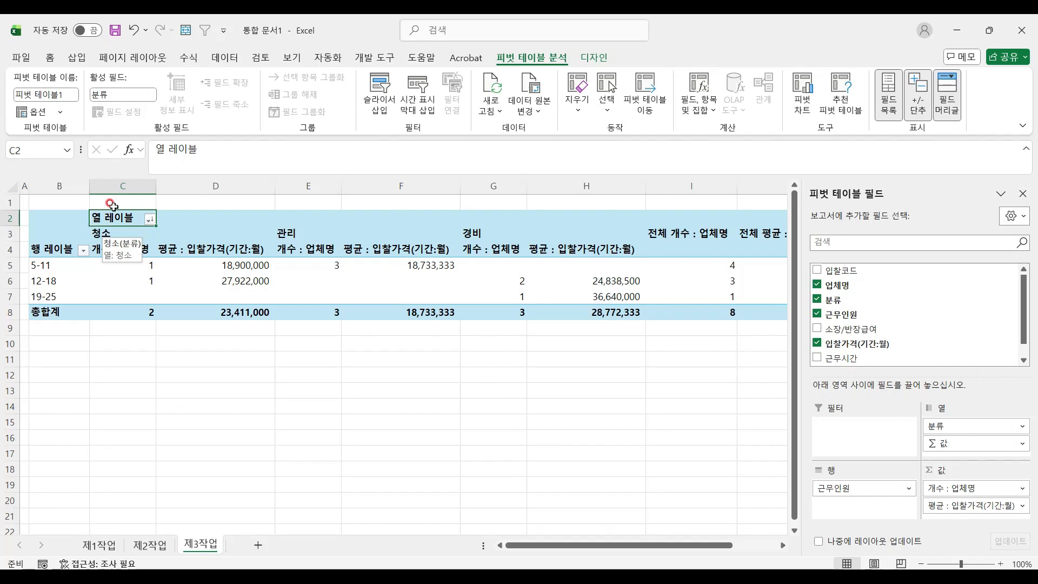
# - Rename the pivot table's column label heading to 분류 and its row label heading to 근무인원
pyautogui.write('분ㄹ')
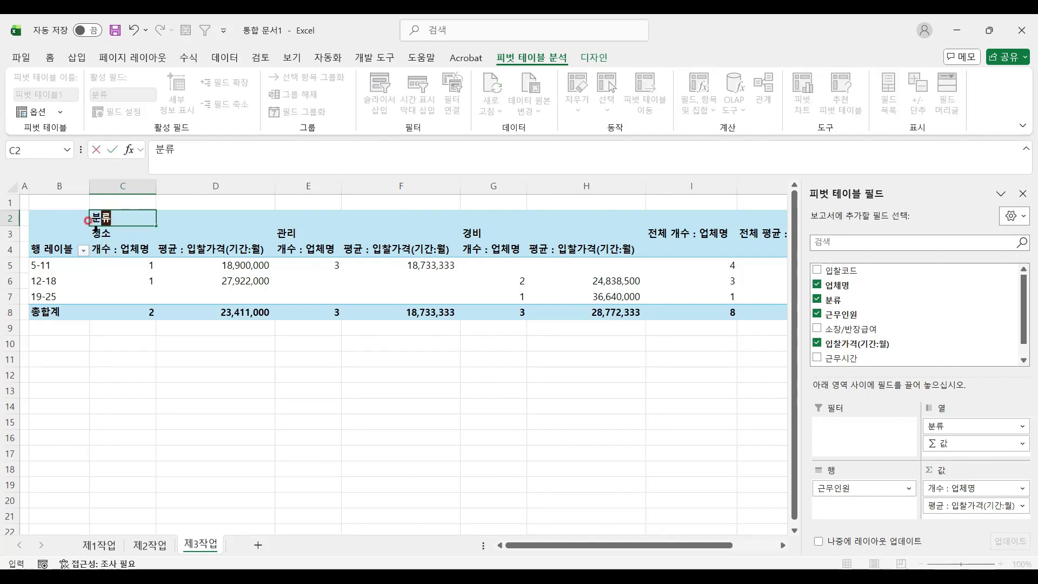
pyautogui.click(56, 253)
pyautogui.write('근무')
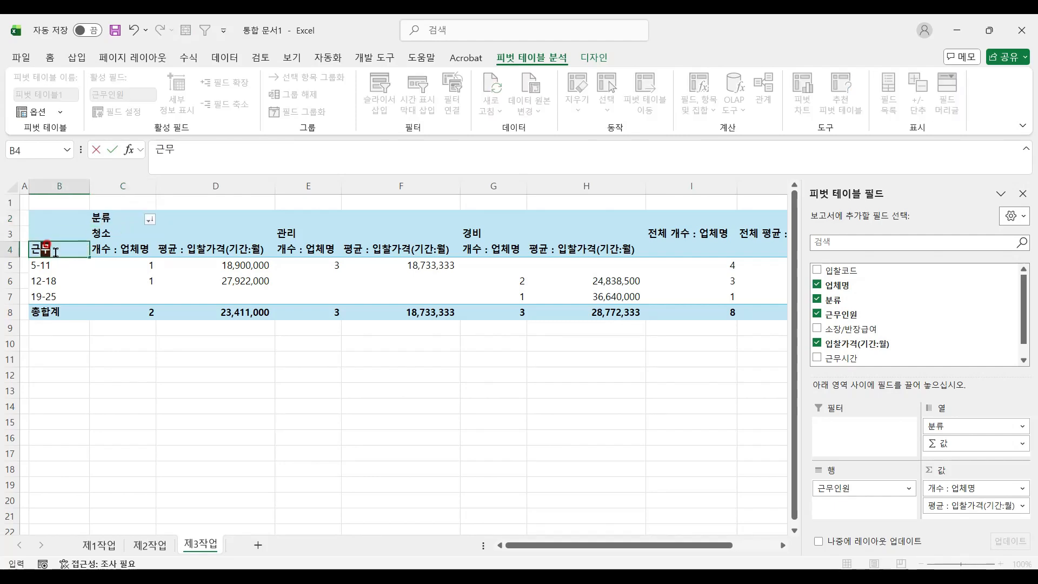
pyautogui.write('인원')
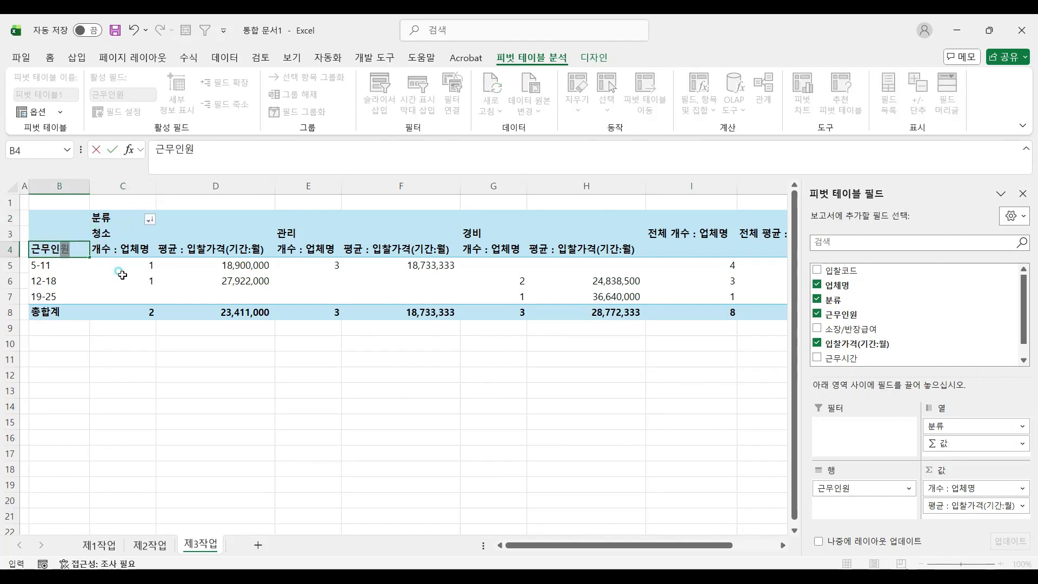
pyautogui.click(122, 275)
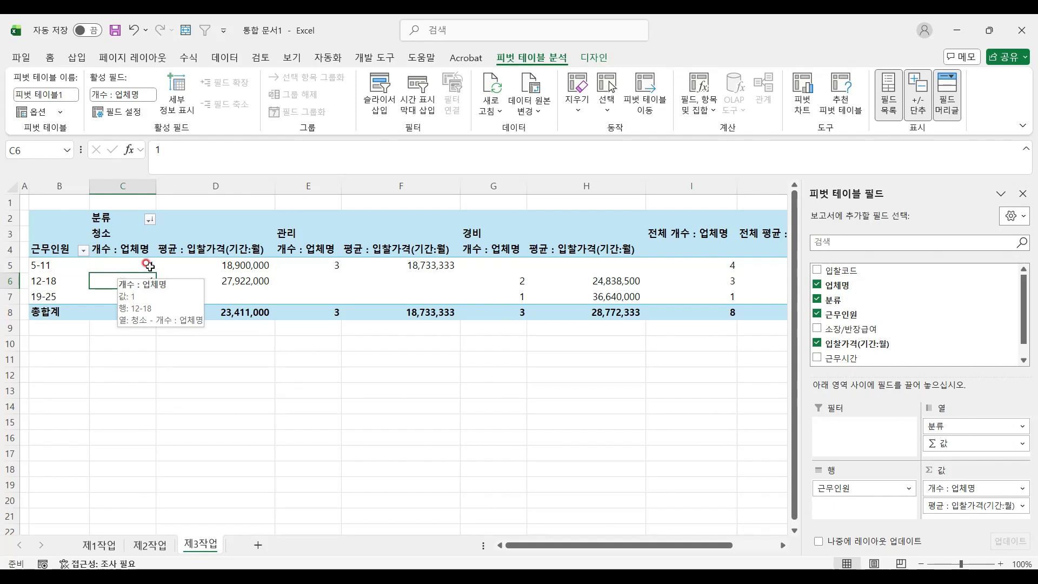
# - In the pivot table options, merge and center cells with labels and show empty cells as ***
pyautogui.rightClick(128, 265)
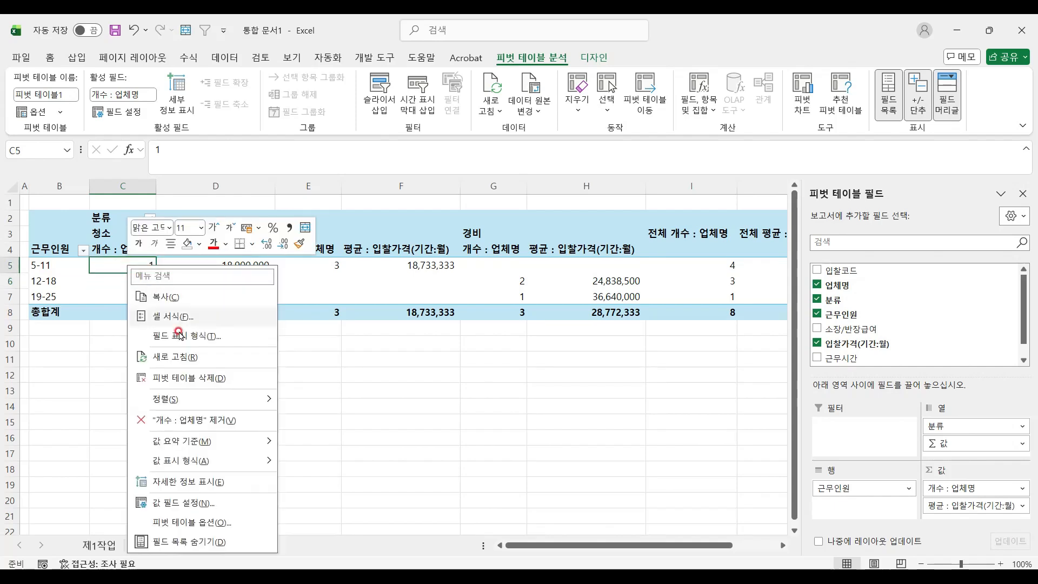
pyautogui.click(205, 522)
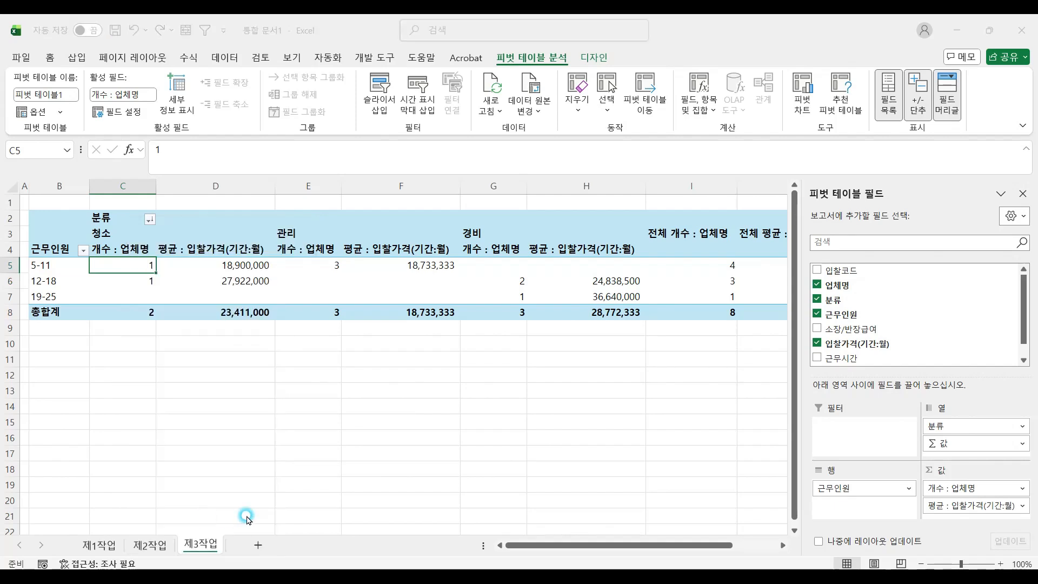
pyautogui.moveTo(235, 195); pyautogui.dragTo(423, 62)
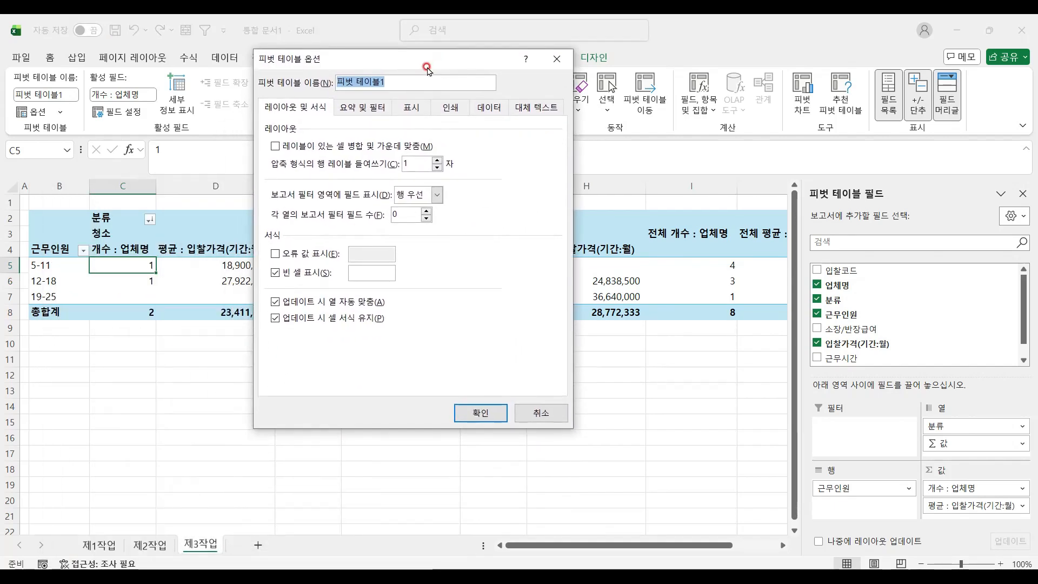
pyautogui.click(273, 146)
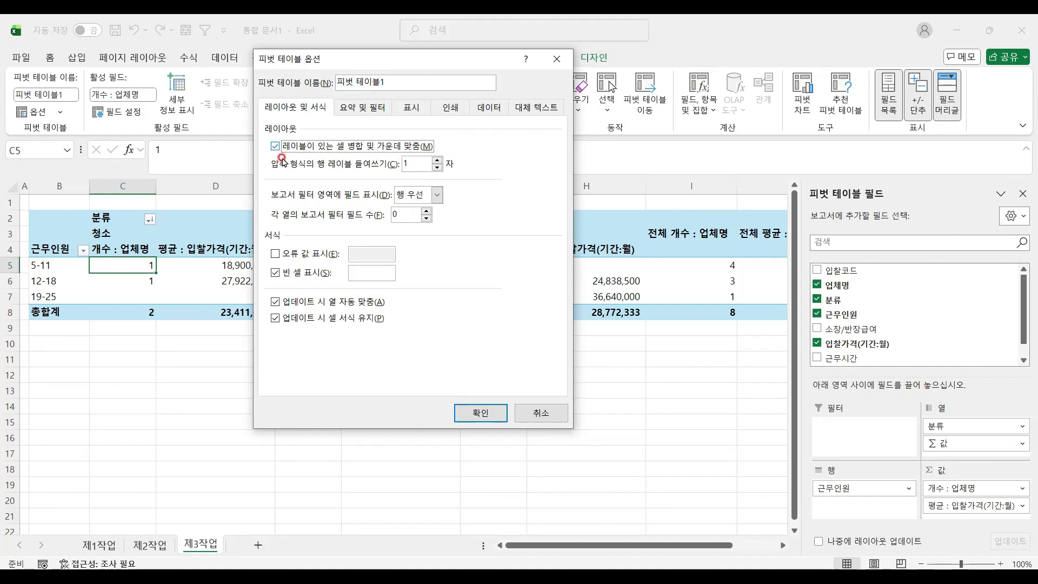
pyautogui.click(370, 269)
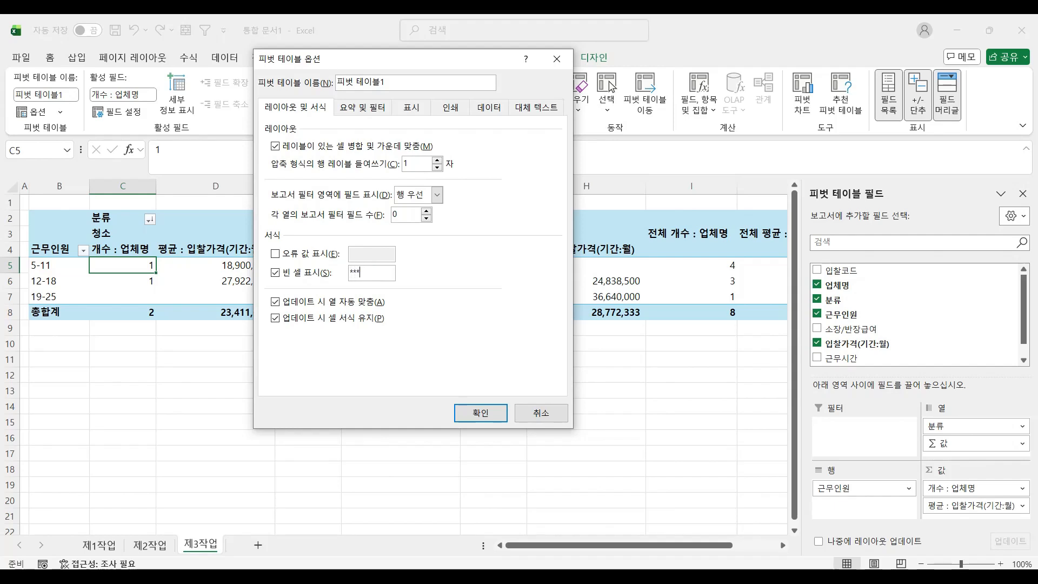
# - Turn off the row grand totals in the pivot table options and apply the settings
pyautogui.click(363, 107)
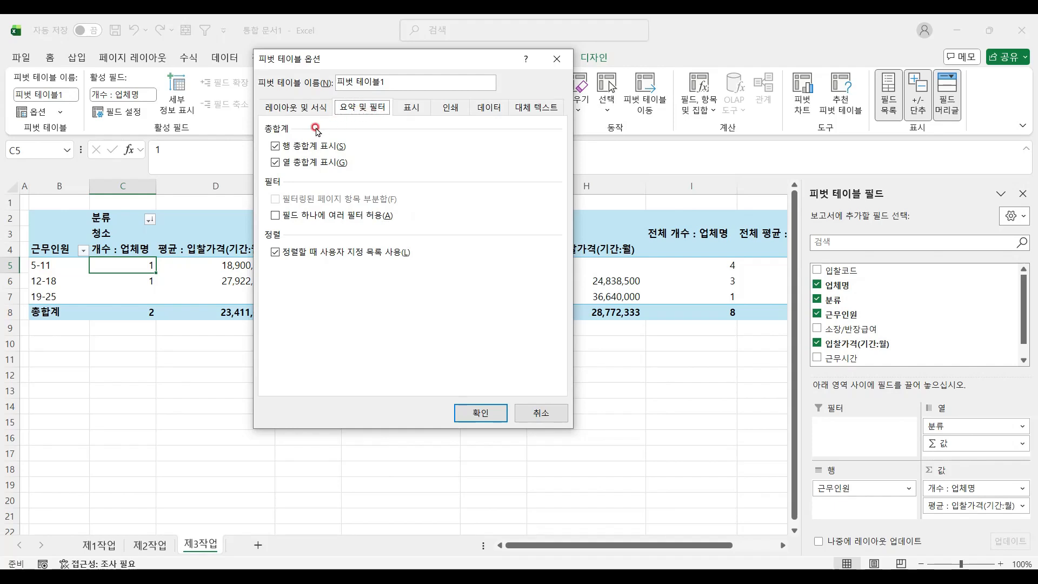
pyautogui.click(284, 147)
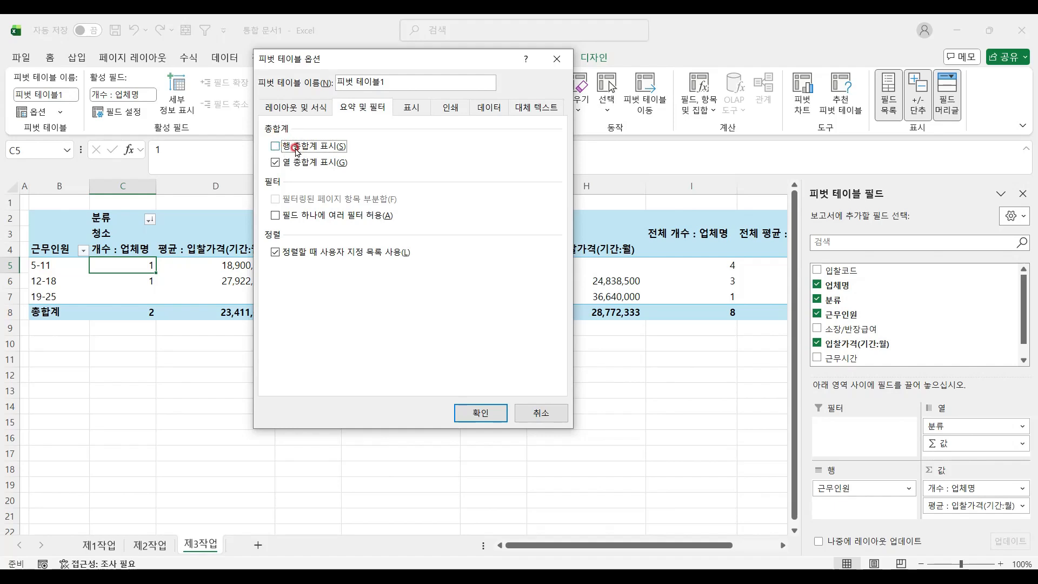
pyautogui.click(304, 108)
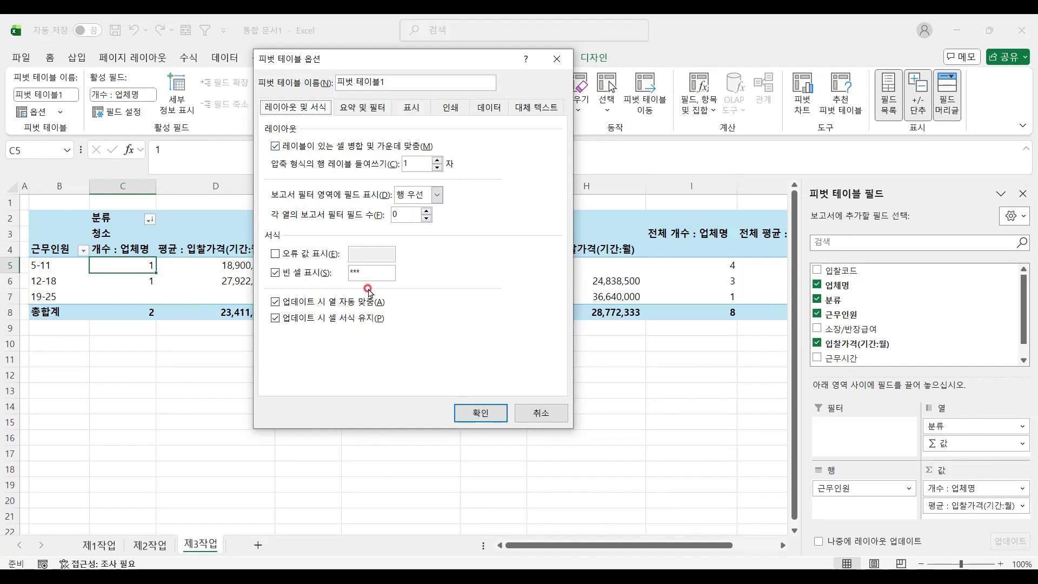
pyautogui.click(372, 110)
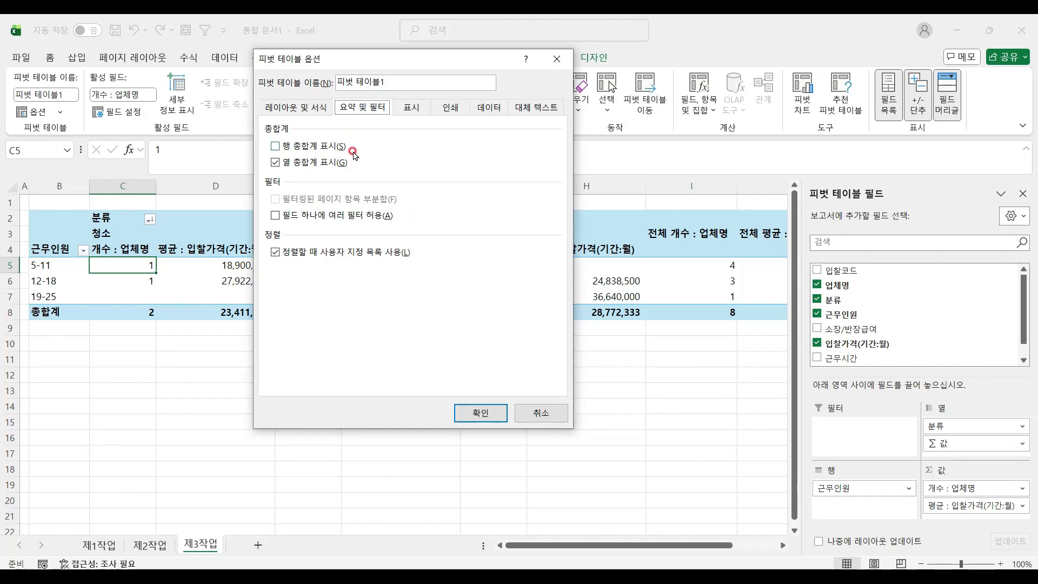
pyautogui.click(494, 414)
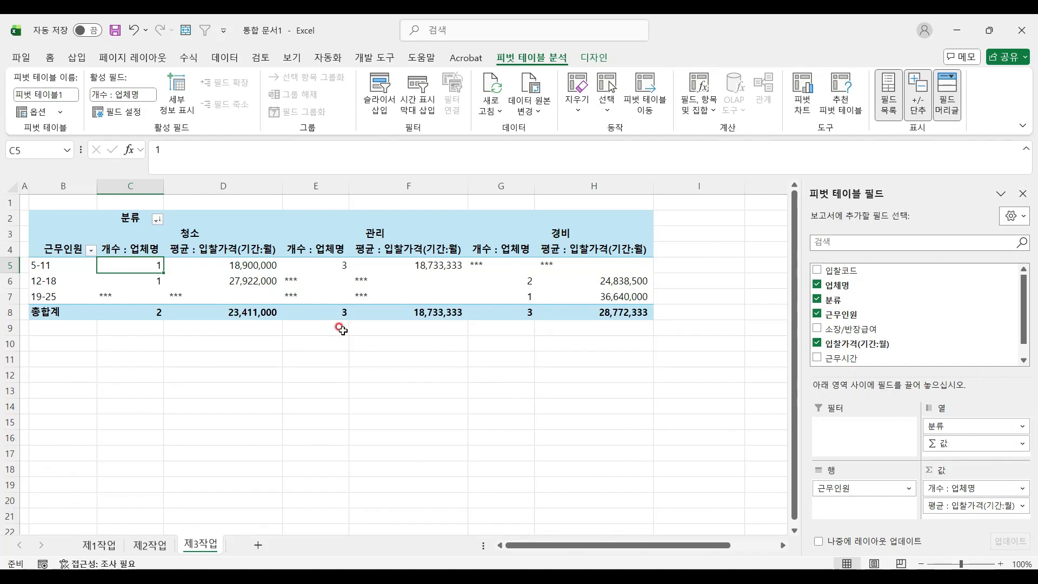
# - Center-align the pivot table values in C5:H8 and apply the comma style to them
pyautogui.moveTo(133, 264)
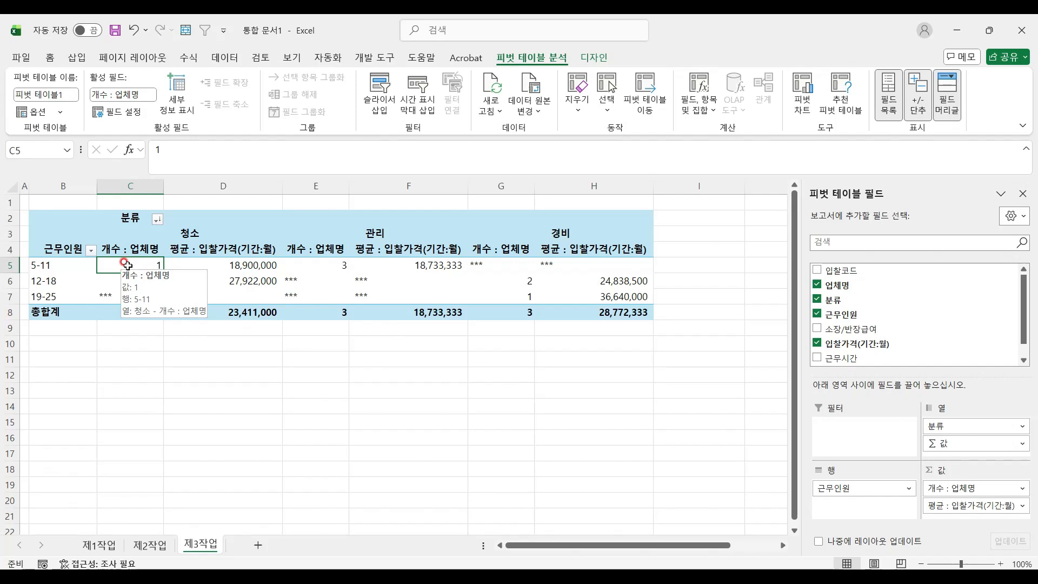
pyautogui.moveTo(161, 265); pyautogui.dragTo(607, 314)
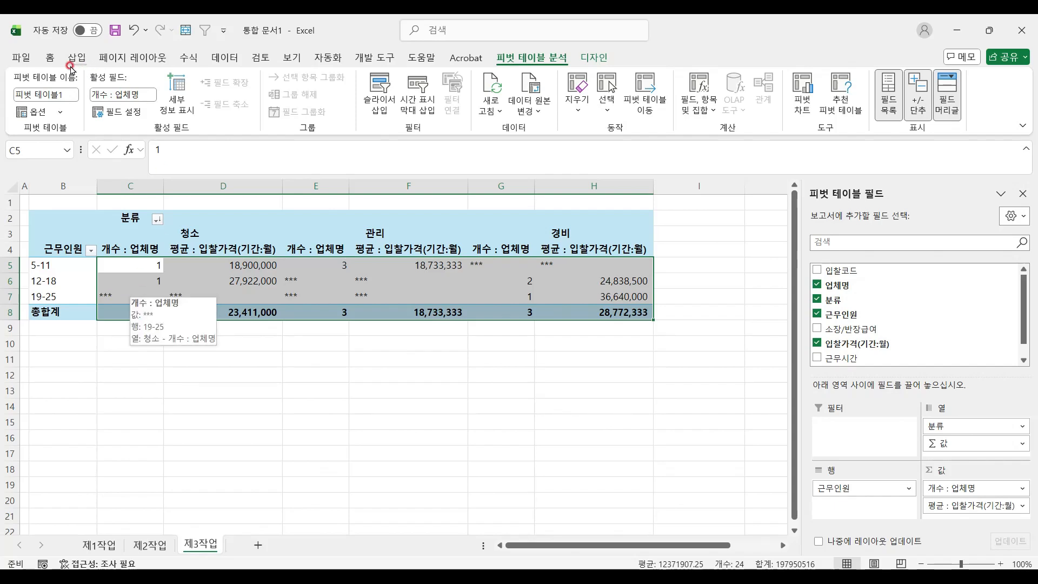
pyautogui.click(51, 61)
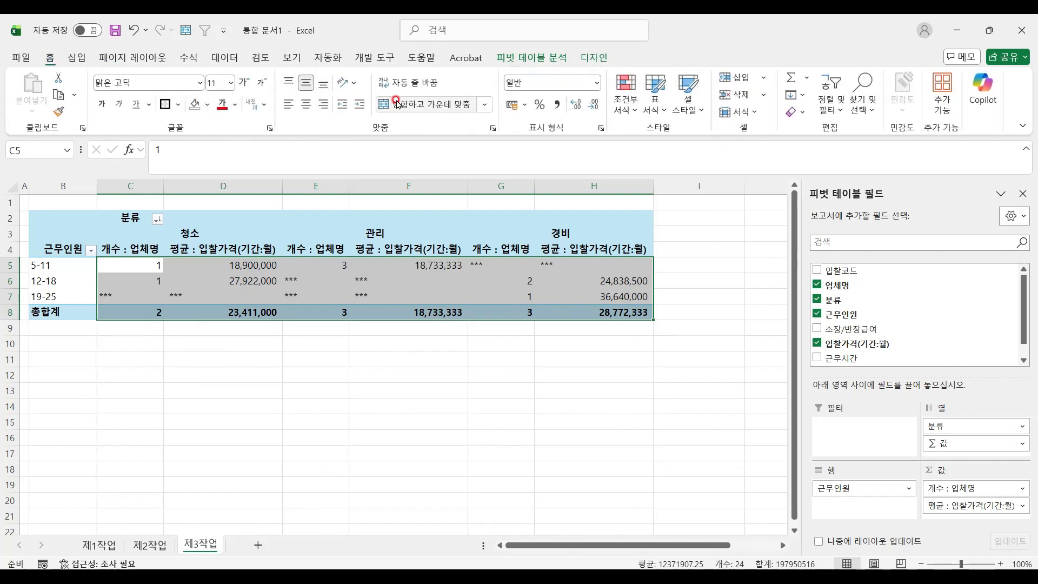
pyautogui.click(306, 108)
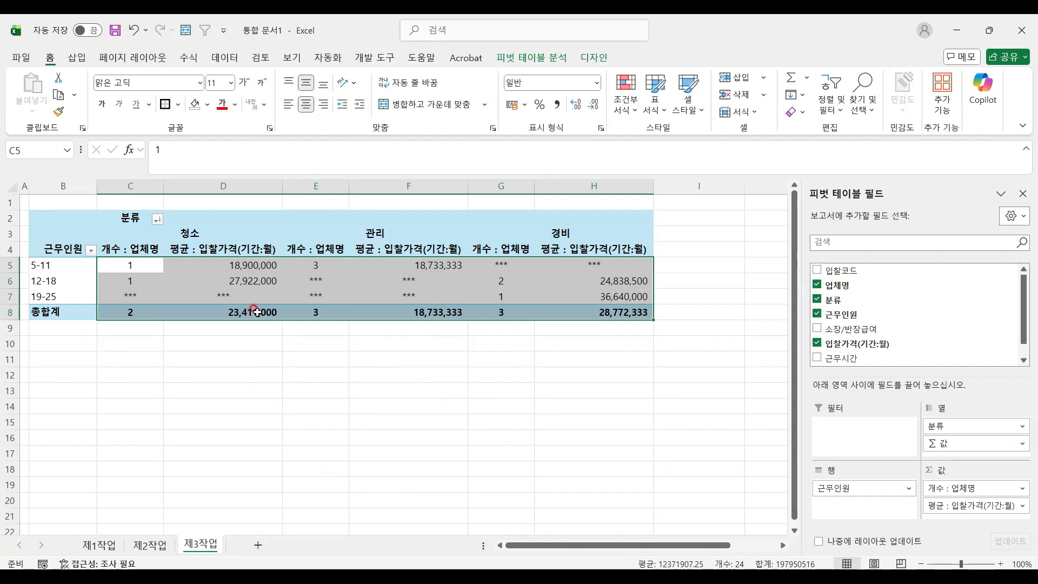
pyautogui.click(561, 105)
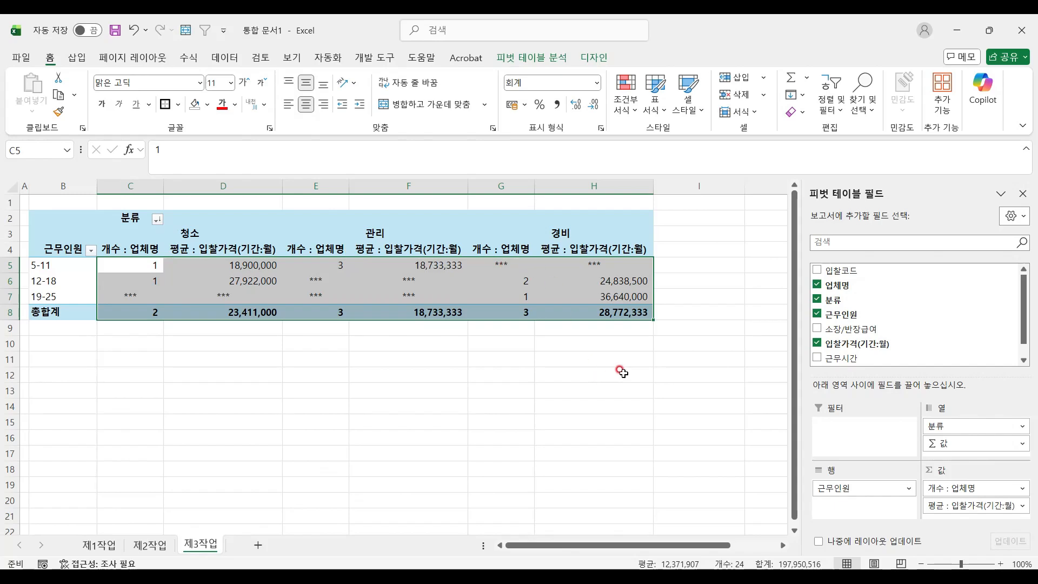
pyautogui.click(470, 286)
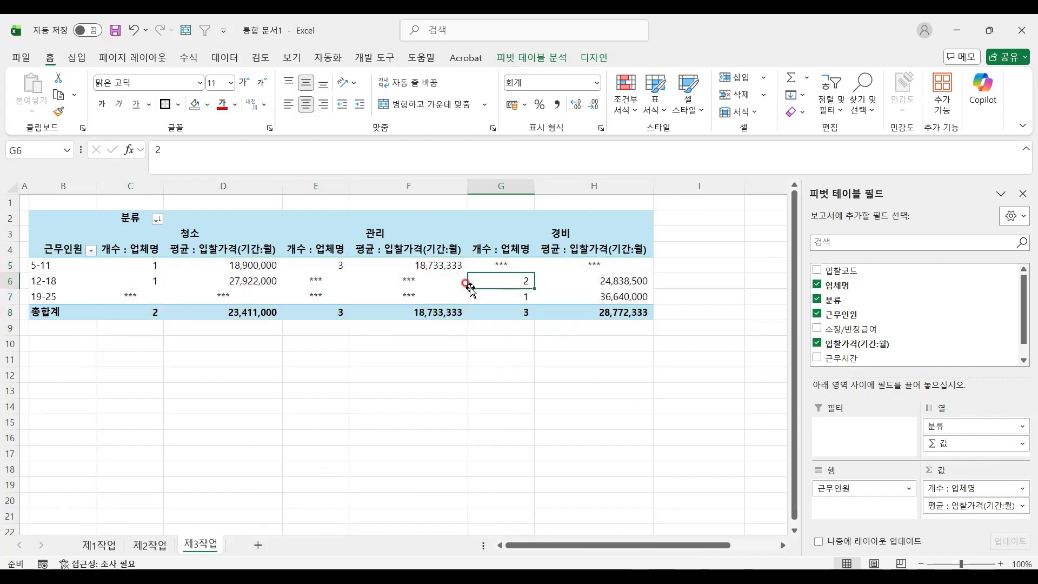